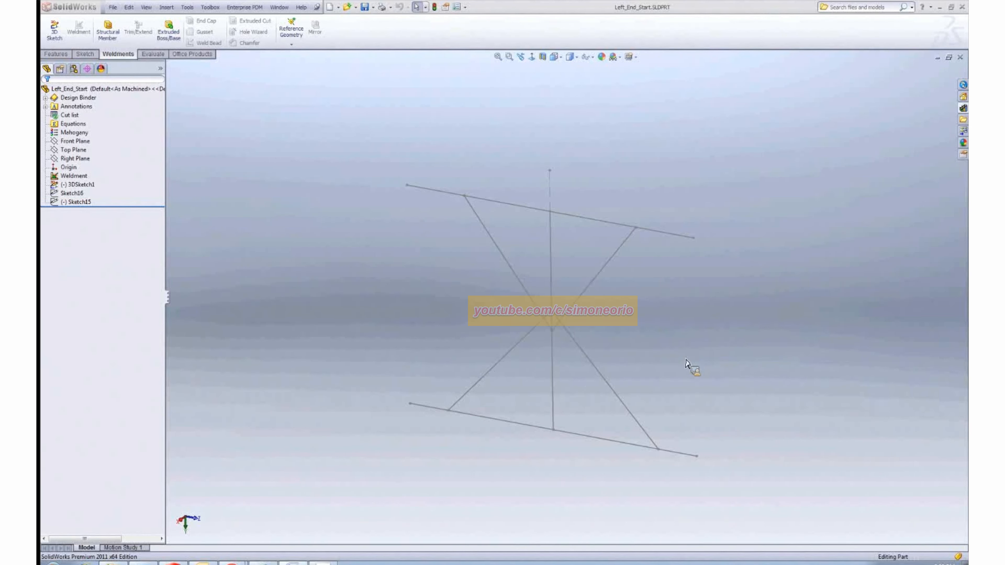
Open the Leg_system_start.sldasm assembly and examine the end frames and stretchers of the complete table leg system
scroll(688, 364, "down", 1)
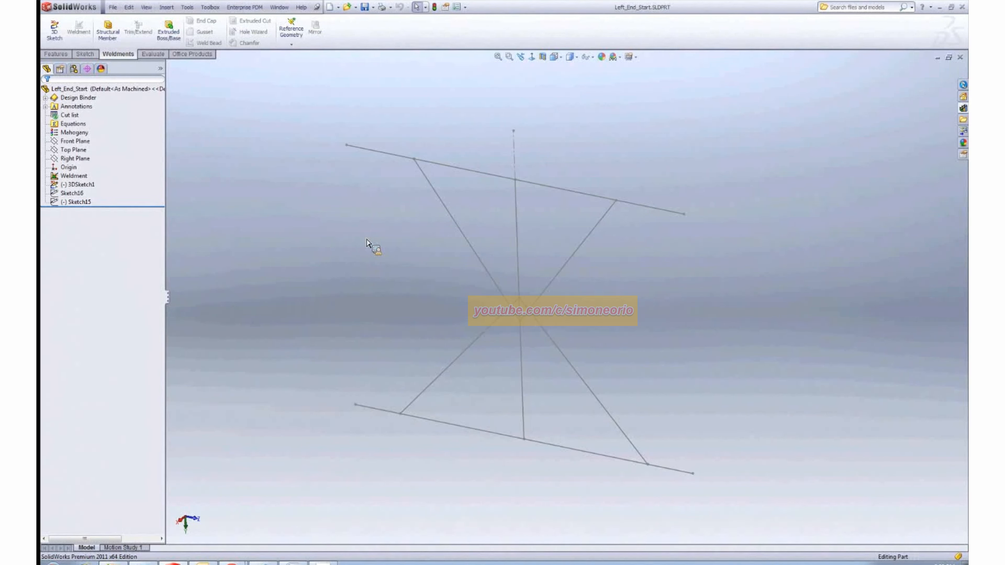
middle_click_drag(636, 308, 637, 302)
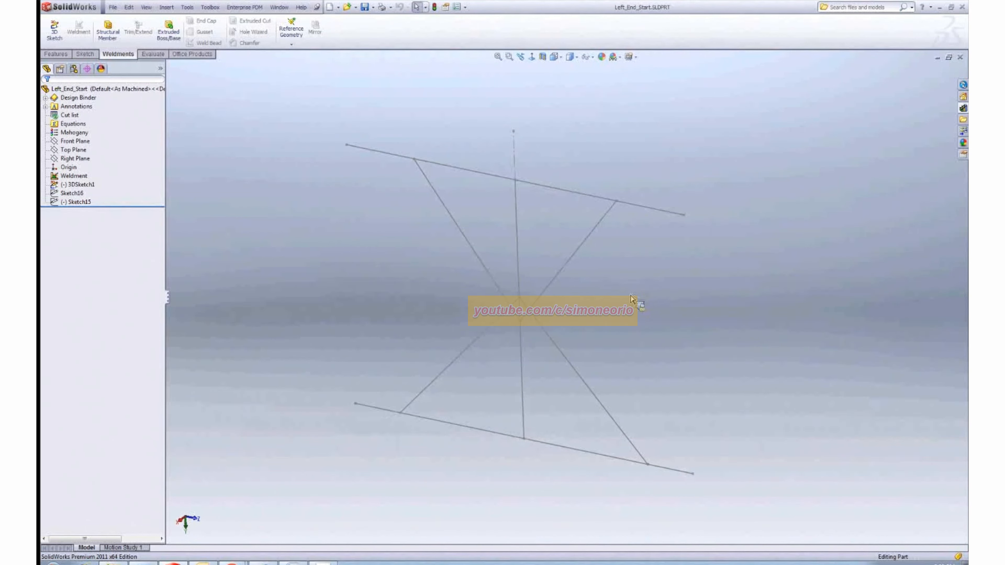
left_click(350, 7)
left_click(269, 107)
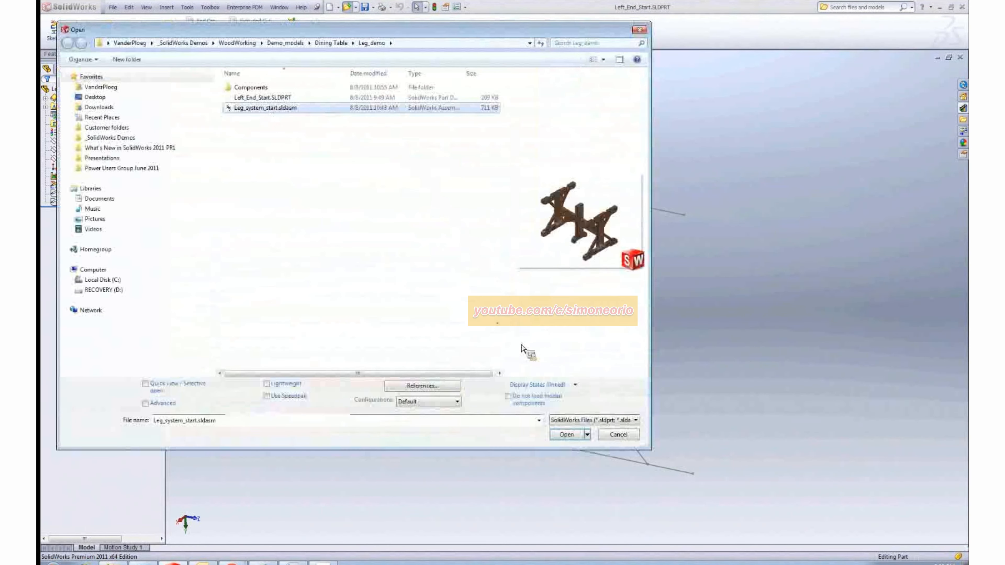
left_click(567, 434)
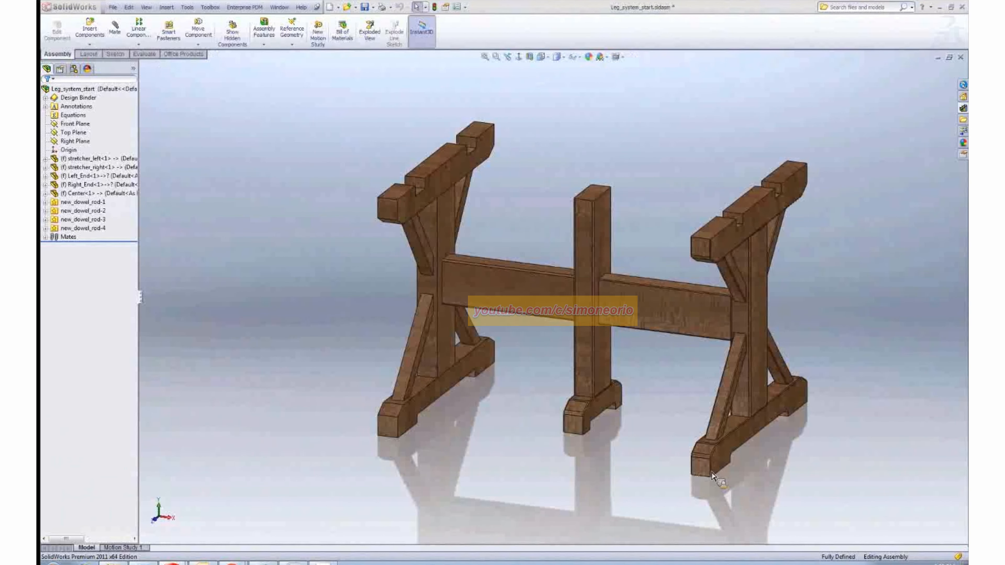
middle_click_drag(716, 455, 724, 436)
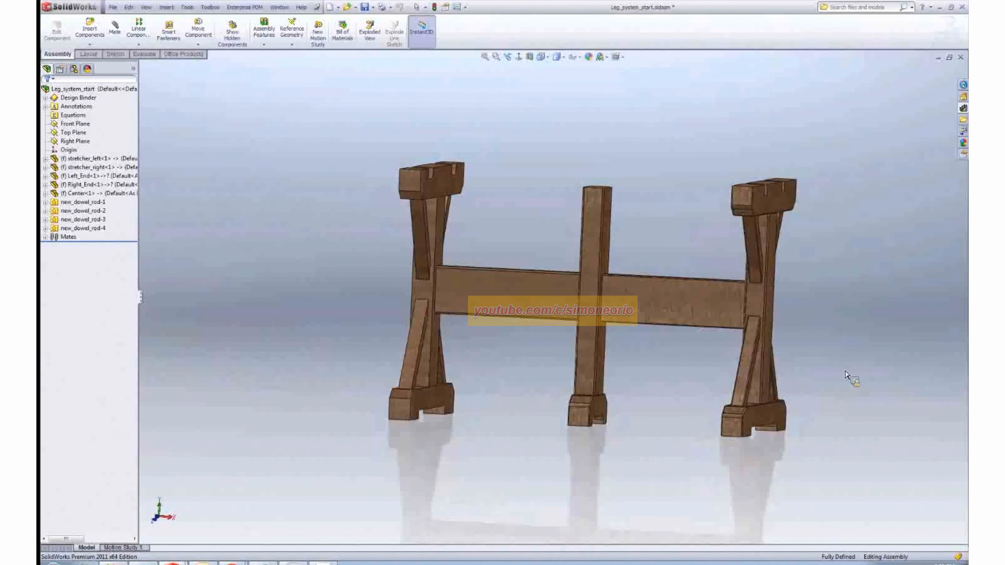
middle_click_drag(844, 370, 572, 180)
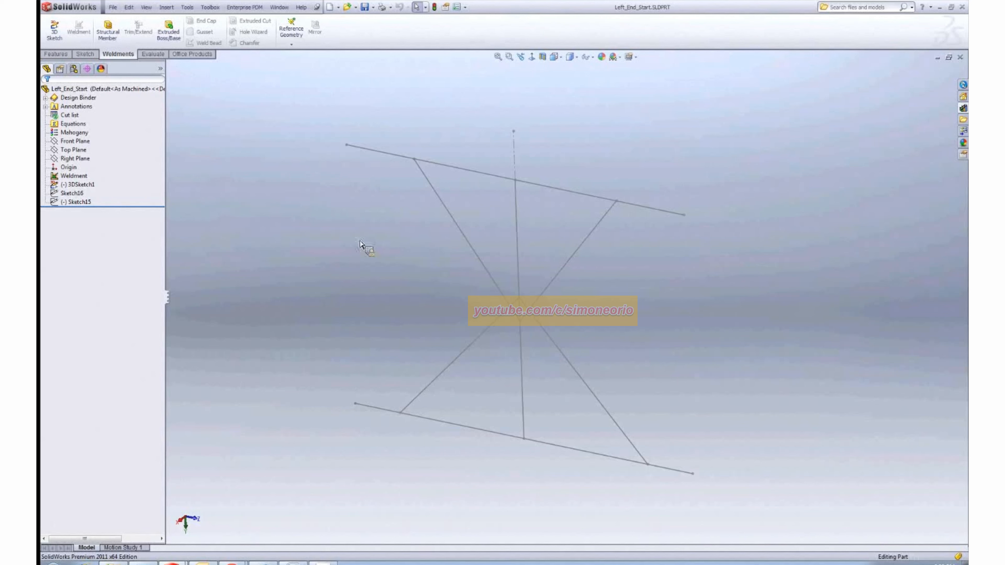
Return to the Left_End_Start part and examine the layout lines and dimensions of 3DSketch1
middle_click_drag(279, 153, 269, 147)
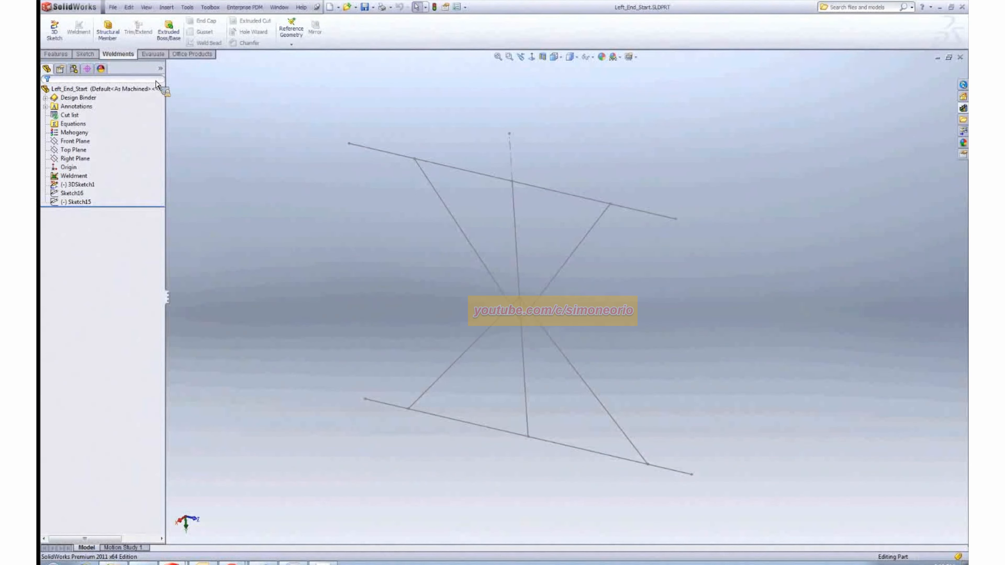
middle_click_drag(462, 384, 458, 369)
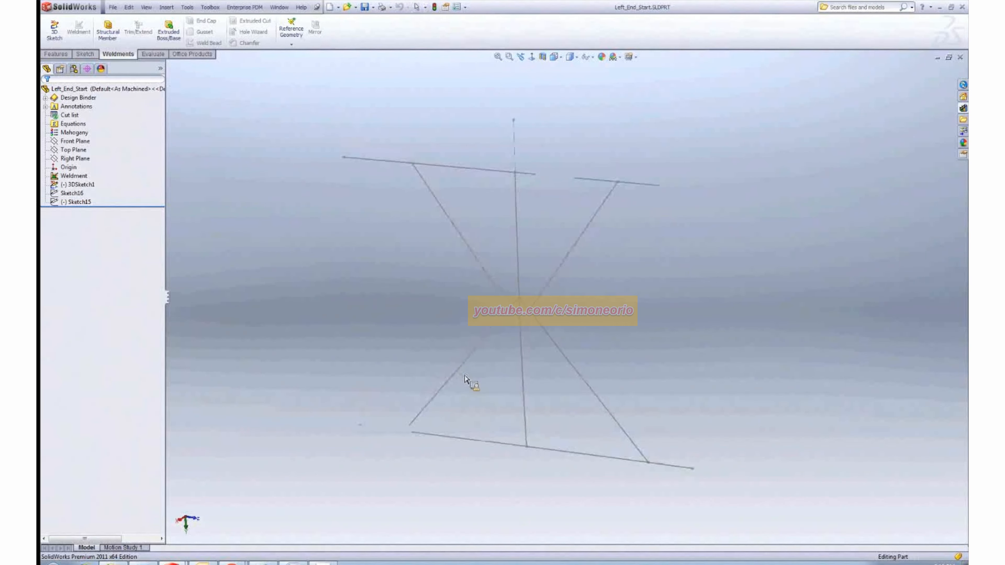
middle_click_drag(406, 194, 592, 283)
mouse_move(565, 352)
middle_mouse_down()
mouse_move(568, 328)
mouse_move(561, 364)
mouse_move(555, 354)
middle_mouse_up()
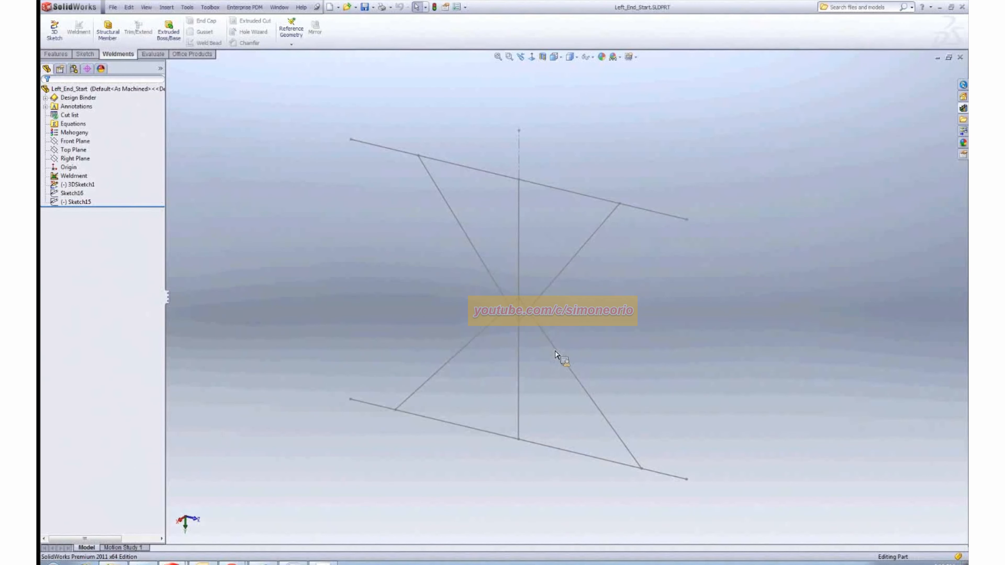
left_click(83, 186)
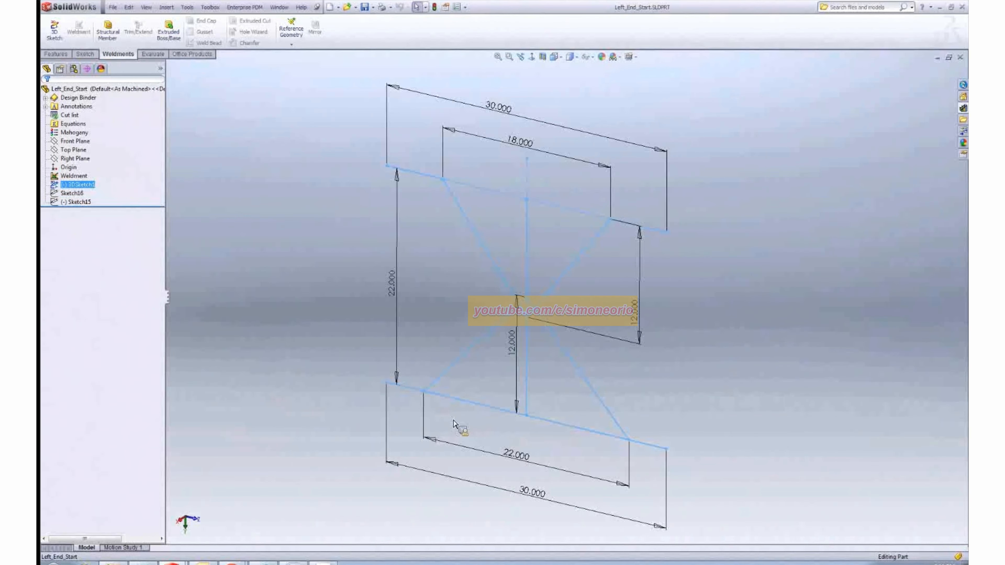
left_click(265, 235)
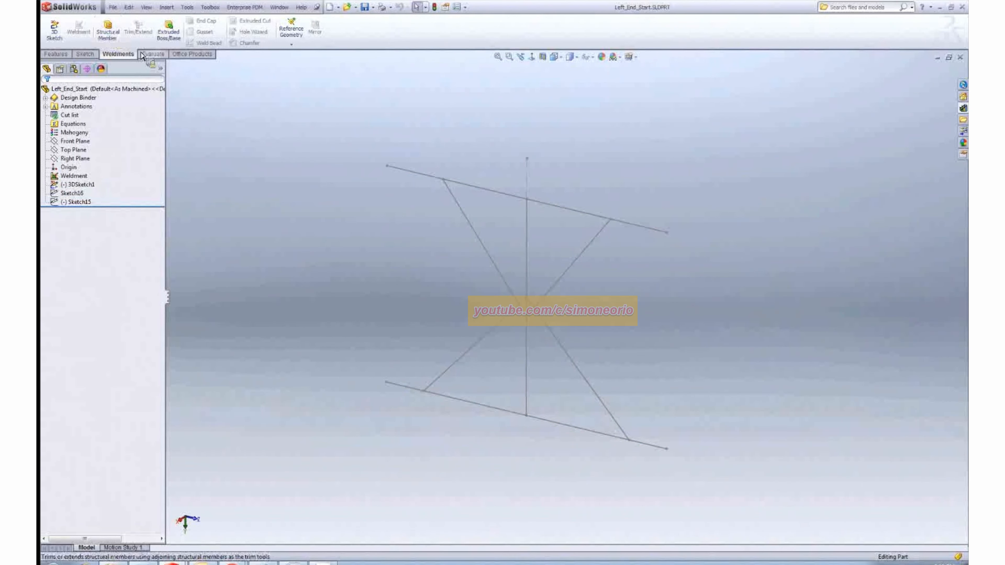
Start a structural member and look through the profile types offered by the ansi inch standard
left_click(111, 38)
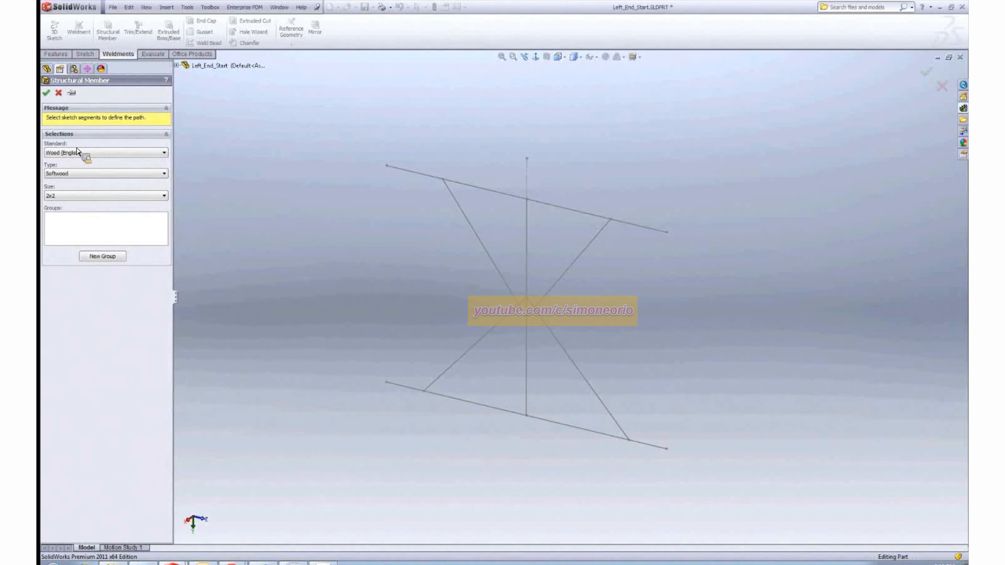
left_click(91, 153)
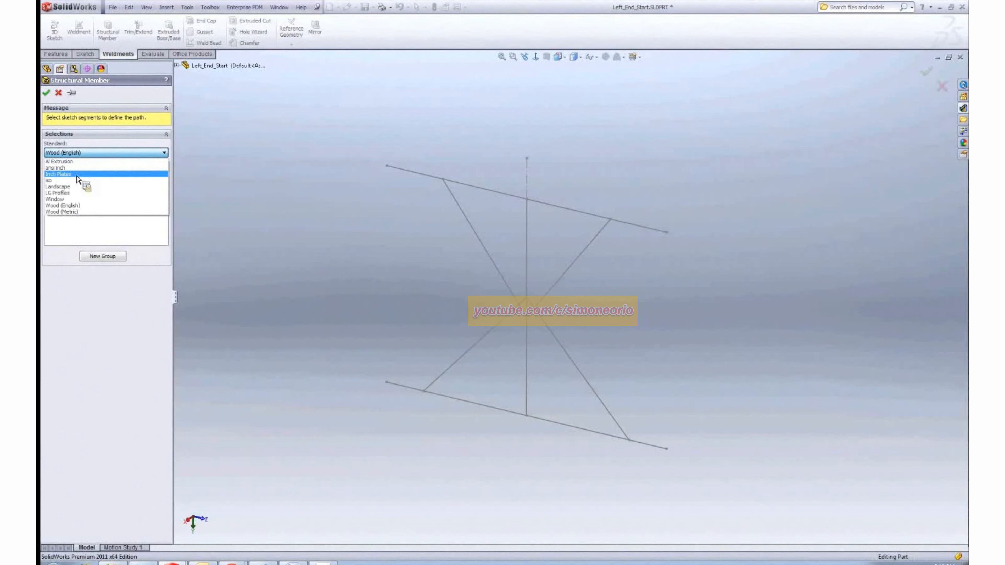
left_click(83, 168)
left_click(86, 174)
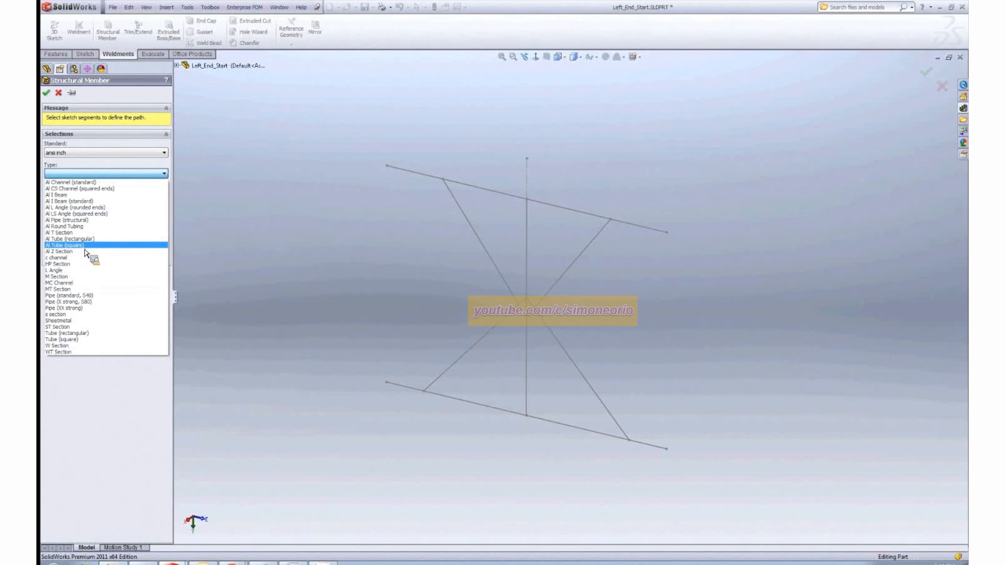
Set the structural member profile to the Wood (English) standard, Softwood type and 3x4 size
left_click(109, 155)
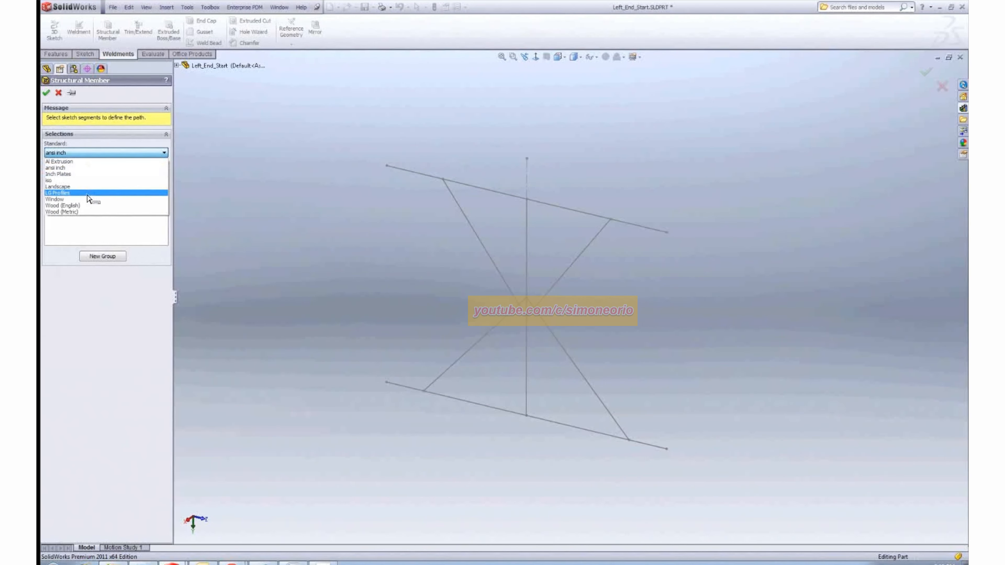
left_click(67, 206)
left_click(72, 174)
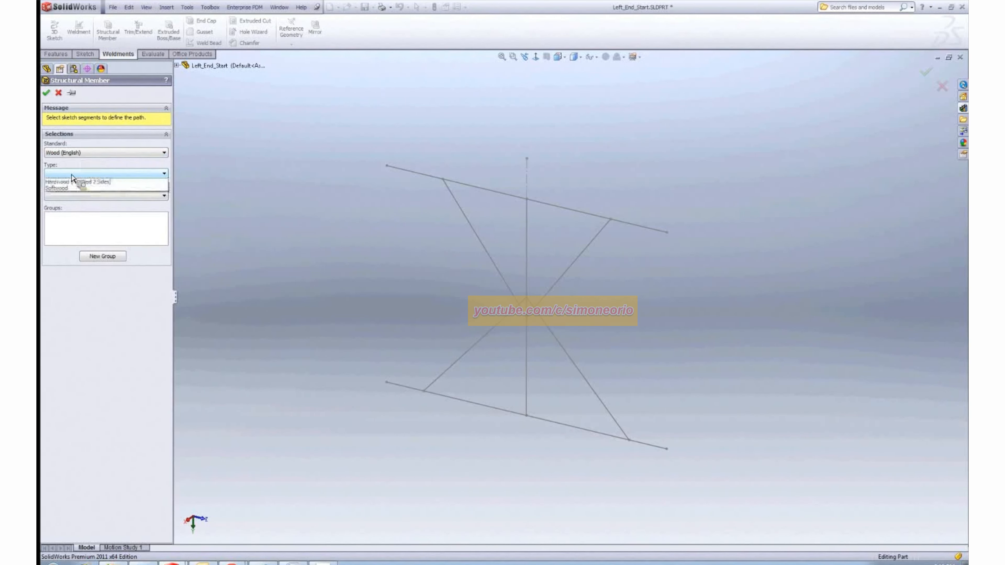
left_click(81, 194)
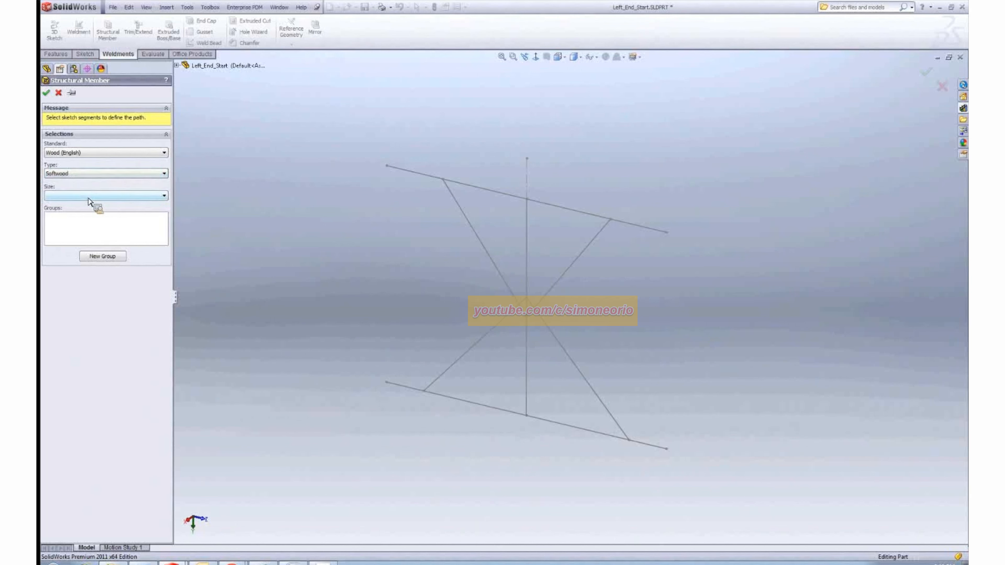
left_click(85, 196)
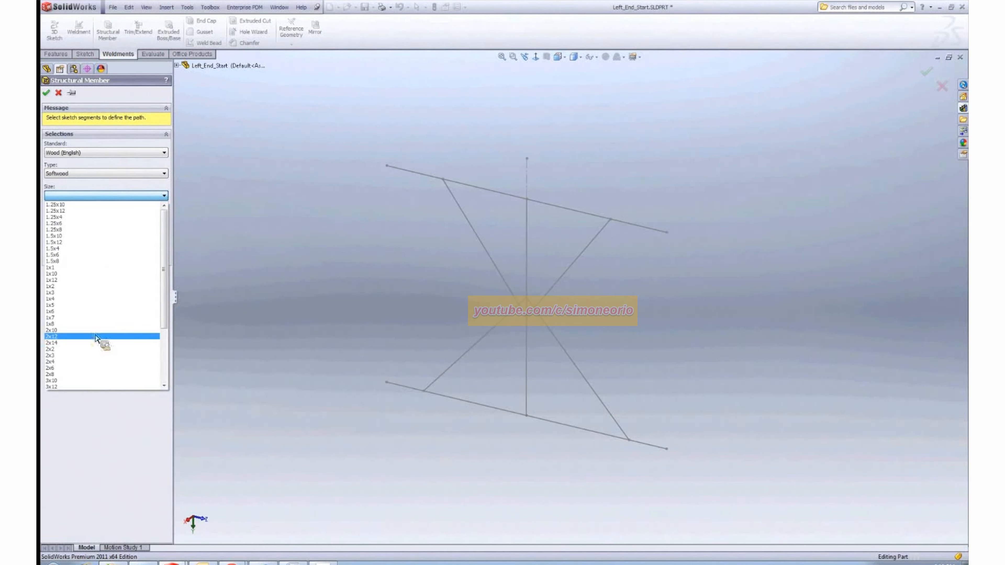
scroll(92, 341, "down", 3)
left_click(91, 352)
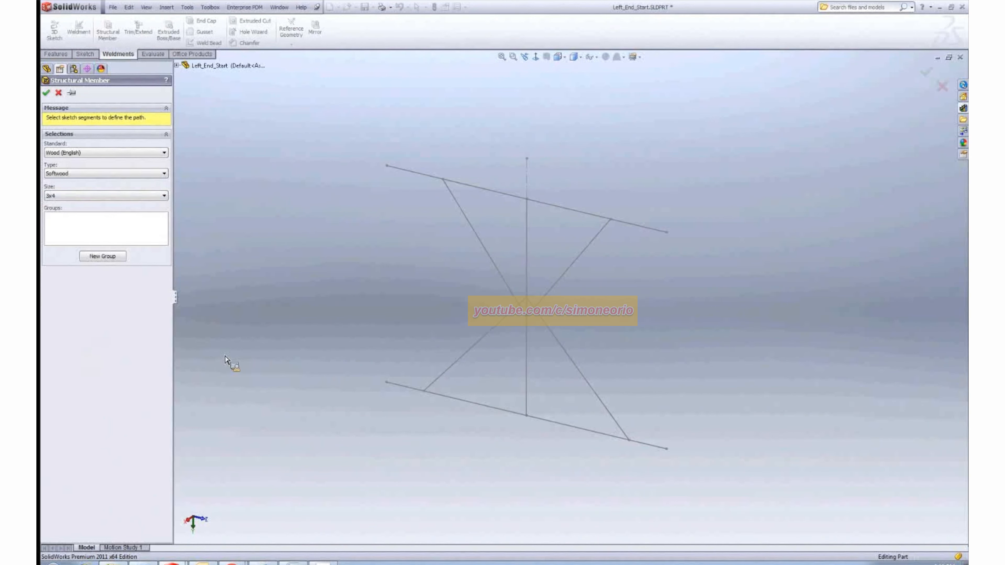
Place the 3x4 member along the upper crossbar line of the 3D sketch and rotate its profile 90 degrees
middle_click_drag(411, 278, 403, 307)
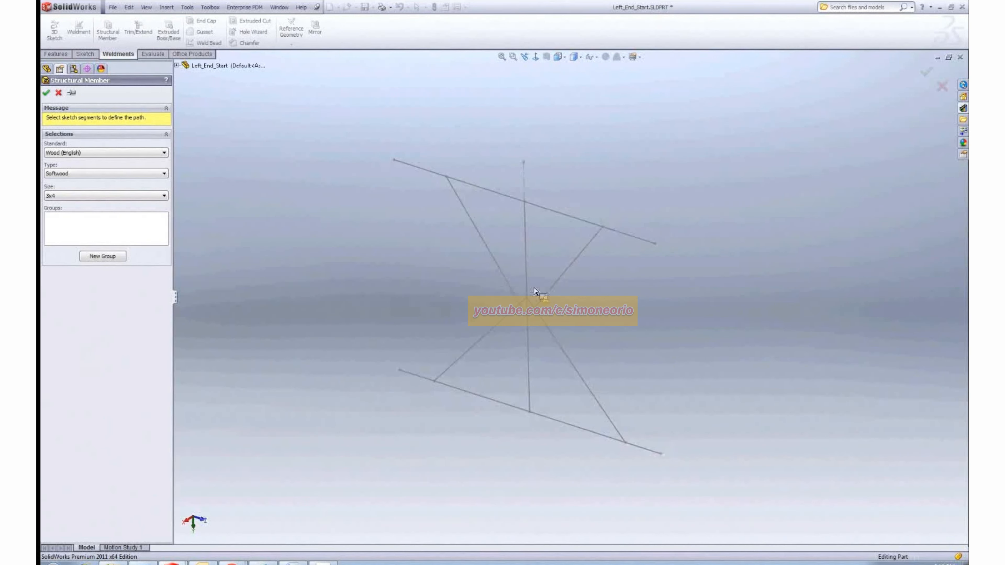
left_click(575, 224)
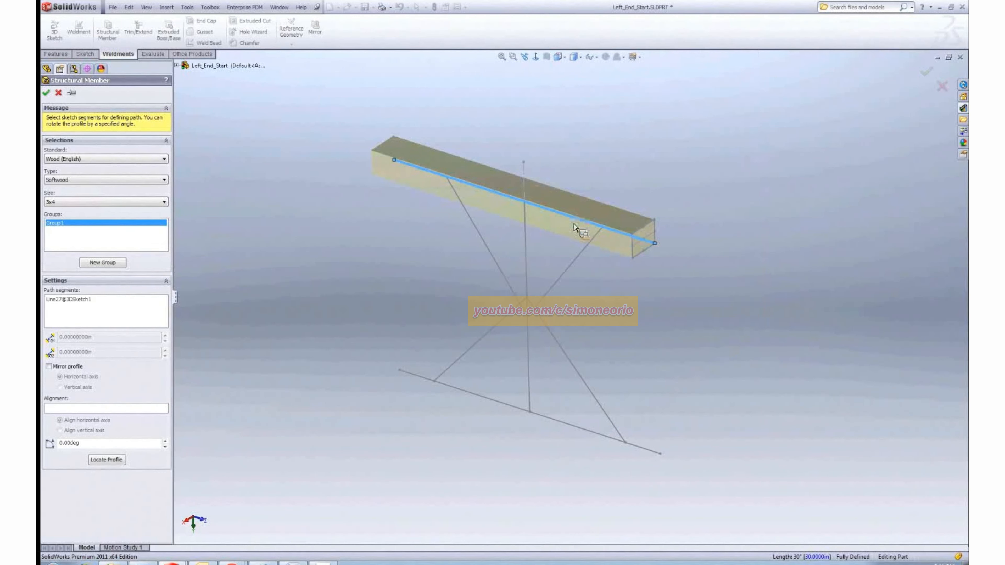
middle_click_drag(575, 294, 575, 303)
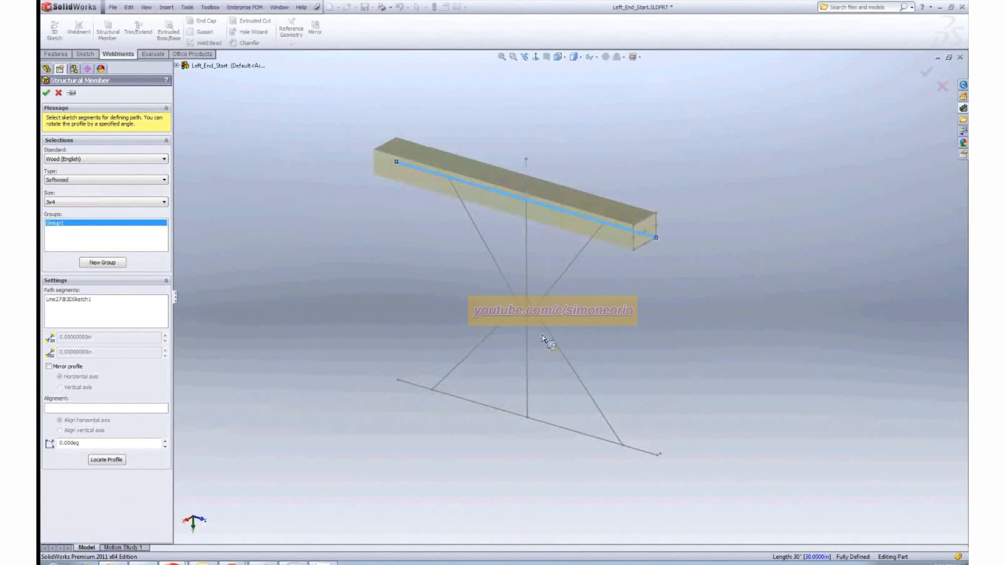
left_click(75, 442)
type("90")
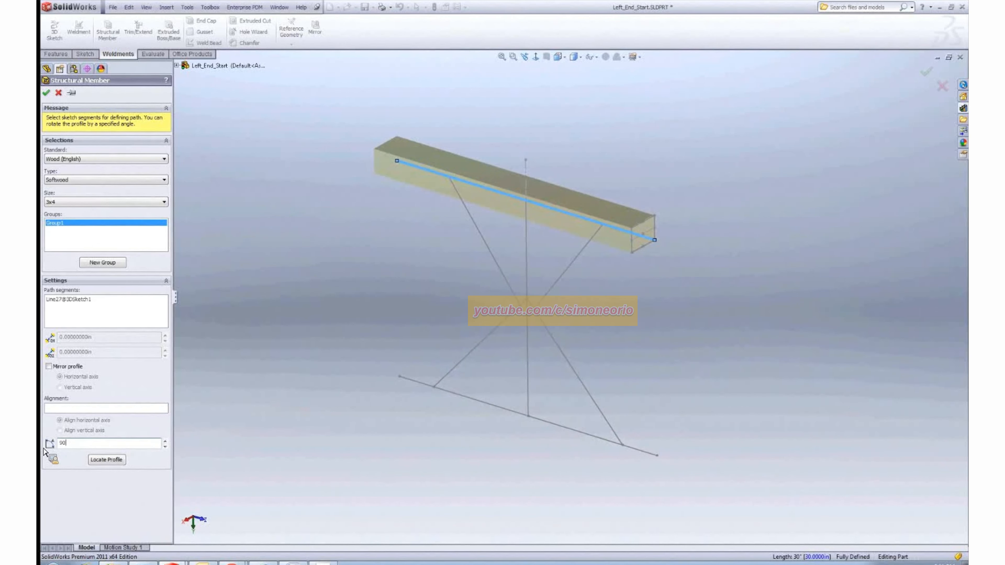
key("Return")
Relocate the upper member's profile so the midpoint of its bottom edge lies on the path line
mouse_move(644, 368)
middle_mouse_down()
mouse_move(650, 349)
mouse_move(648, 368)
middle_mouse_up()
left_click(106, 460)
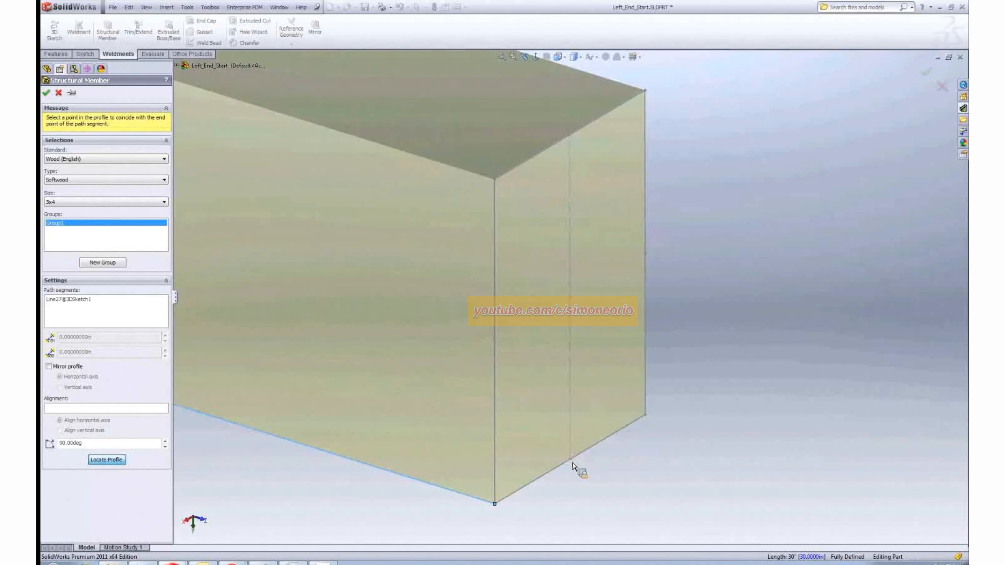
left_click(570, 460)
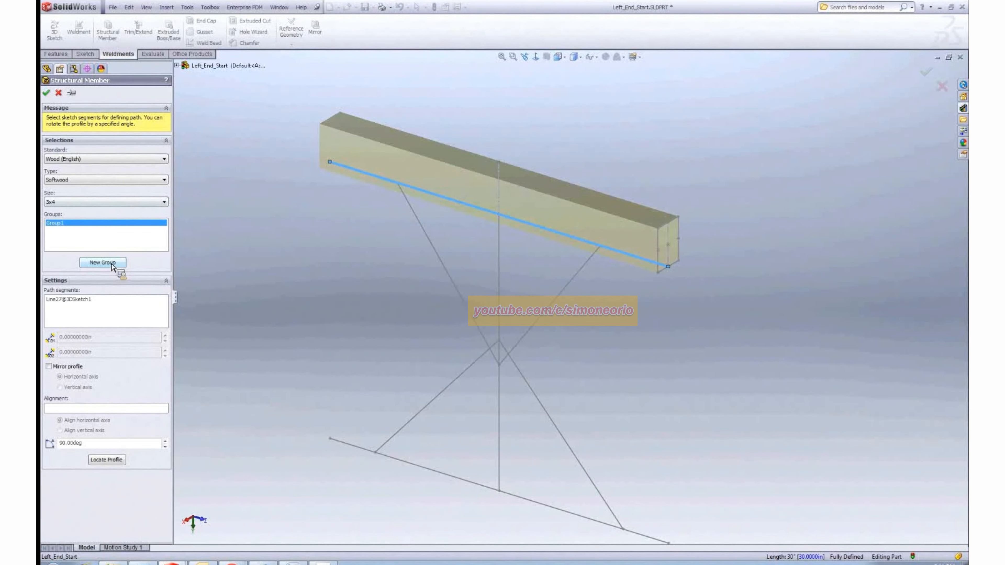
Add a new group along the lower crossbar line and rotate its profile 90 degrees
left_click(102, 263)
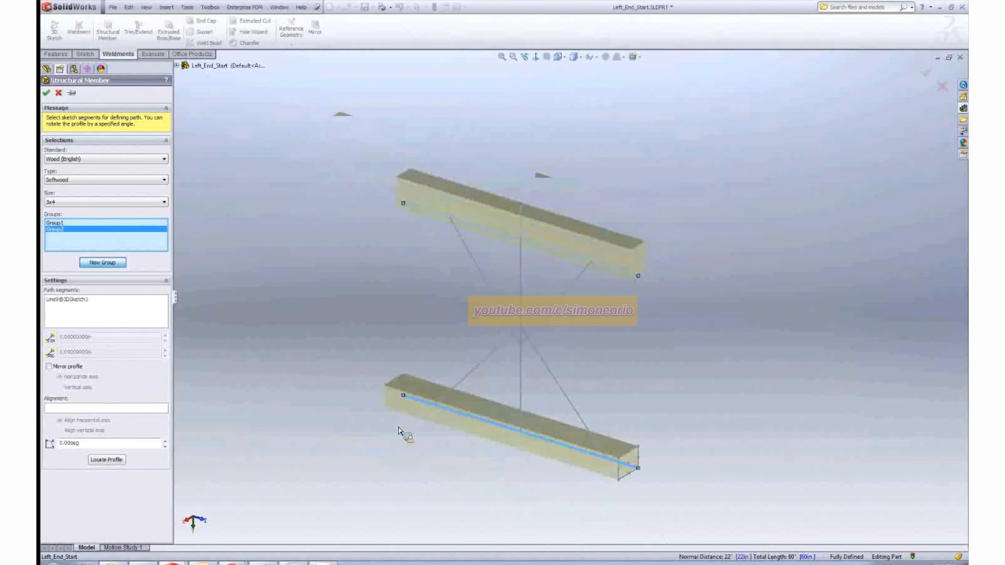
left_click_drag(122, 446, 43, 452)
type("90")
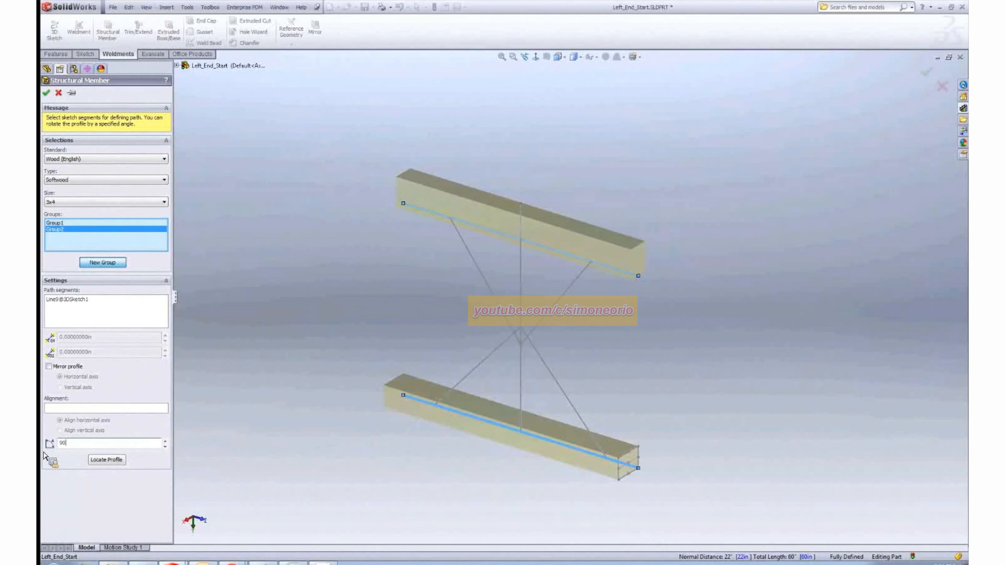
key("Return")
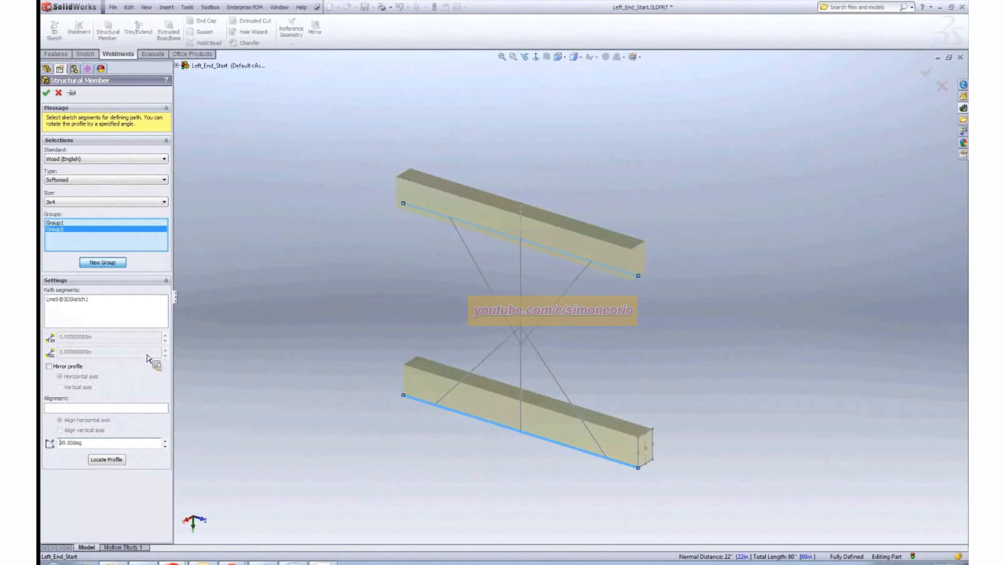
Relocate the lower member's profile so the midpoint of its top edge lies on the path, and create both structural members
left_click(112, 456)
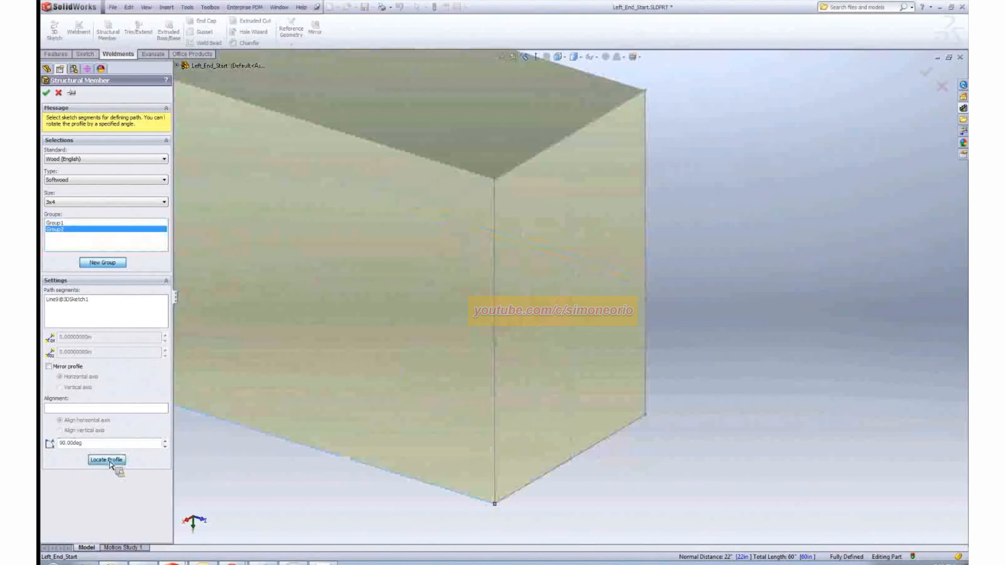
left_click(569, 136)
scroll(647, 404, "up", 5)
scroll(482, 352, "up", 6)
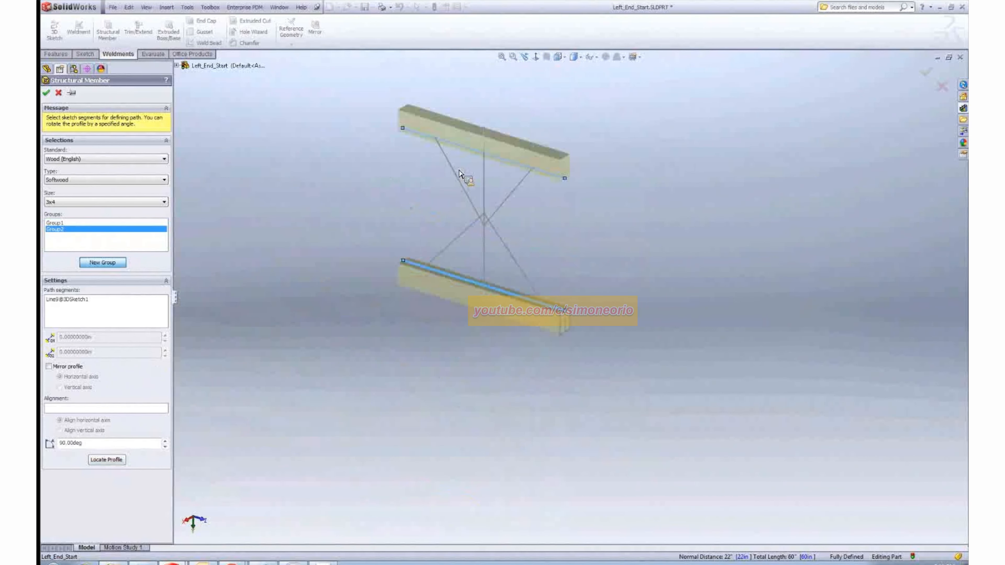
scroll(467, 139, "down", 1)
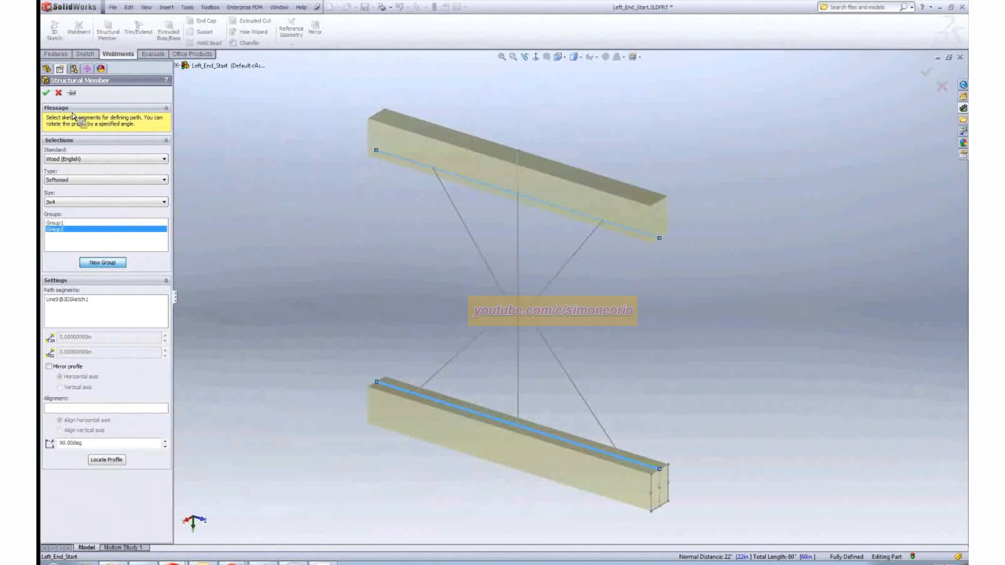
left_click(48, 93)
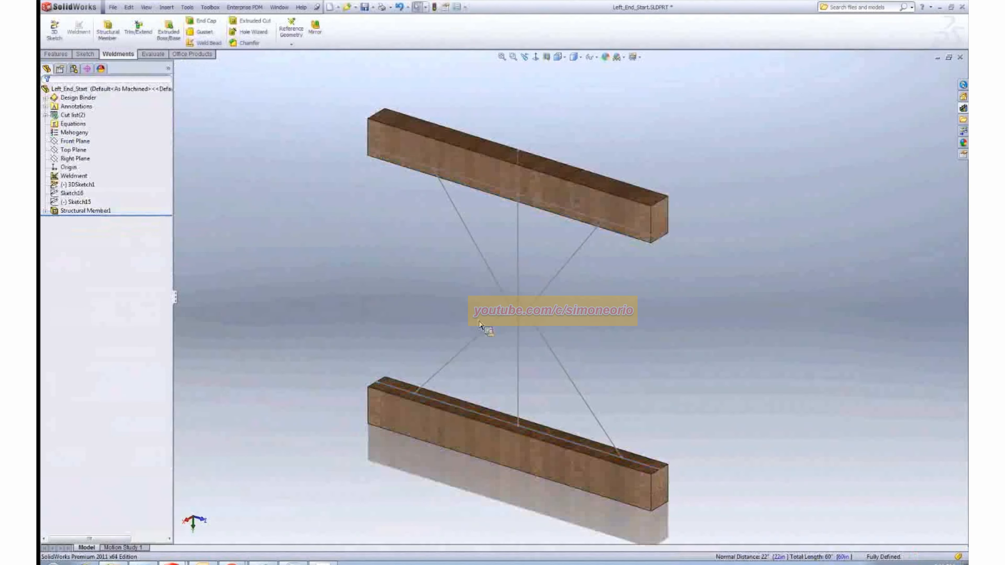
middle_click_drag(462, 315, 463, 314)
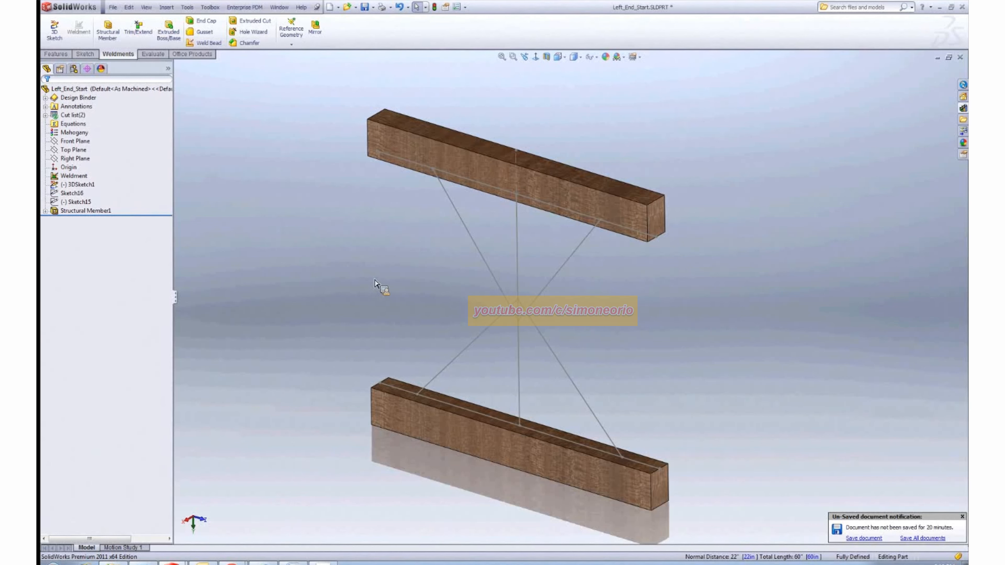
middle_click_drag(374, 280, 374, 287)
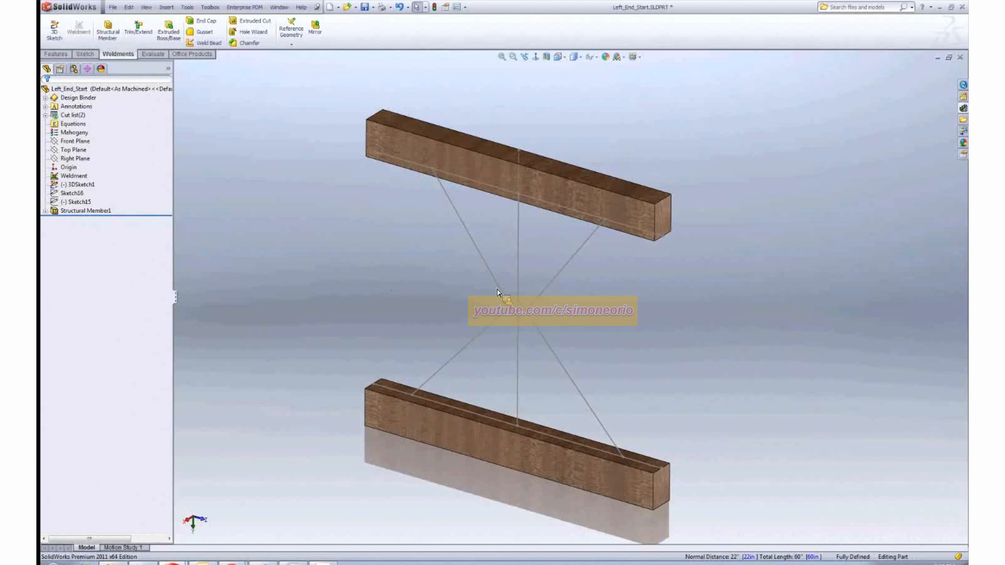
scroll(498, 292, "up", 2)
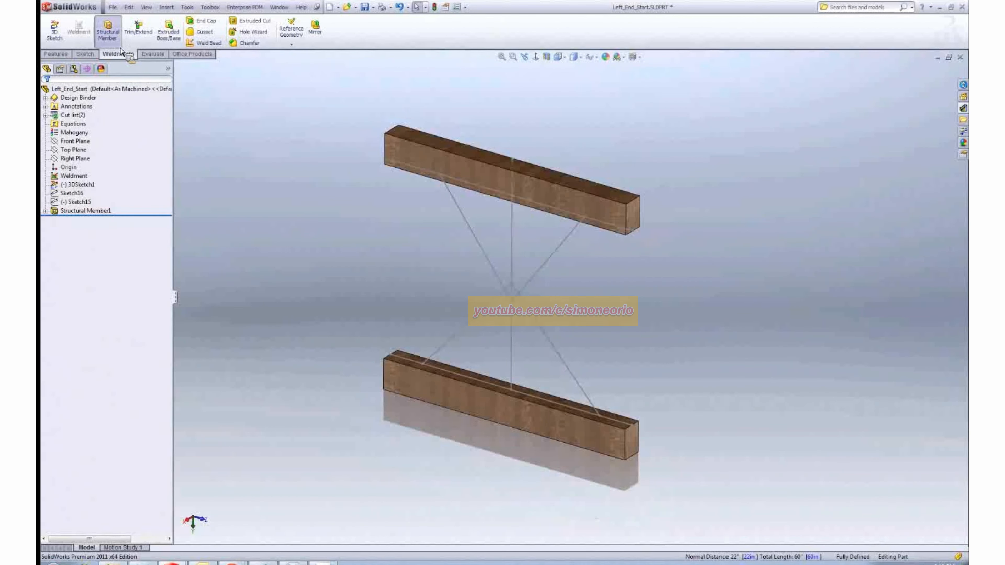
Place a 3x6 softwood structural member along the vertical center line of the 3D sketch and rotate its profile 90 degrees
left_click(118, 45)
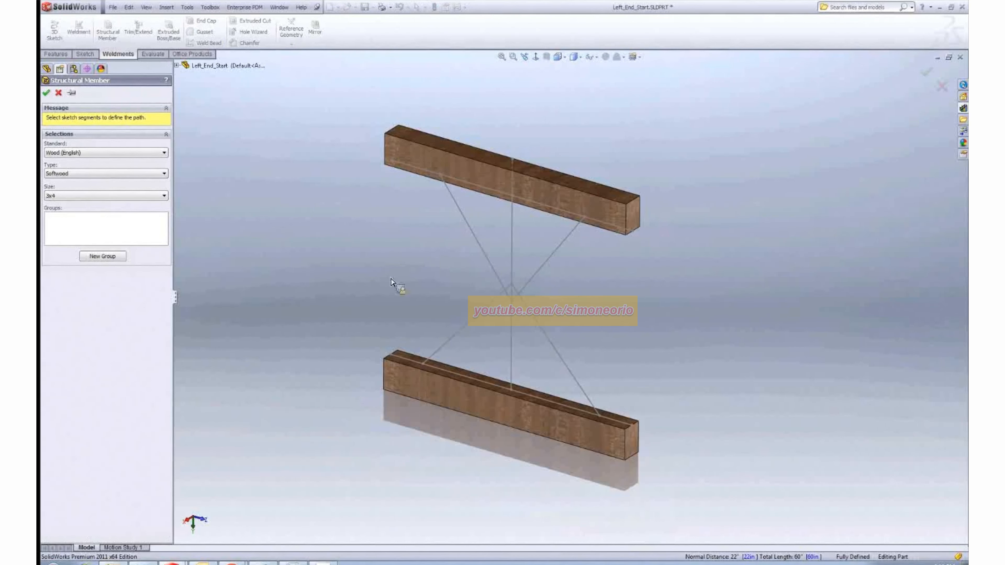
left_click(164, 197)
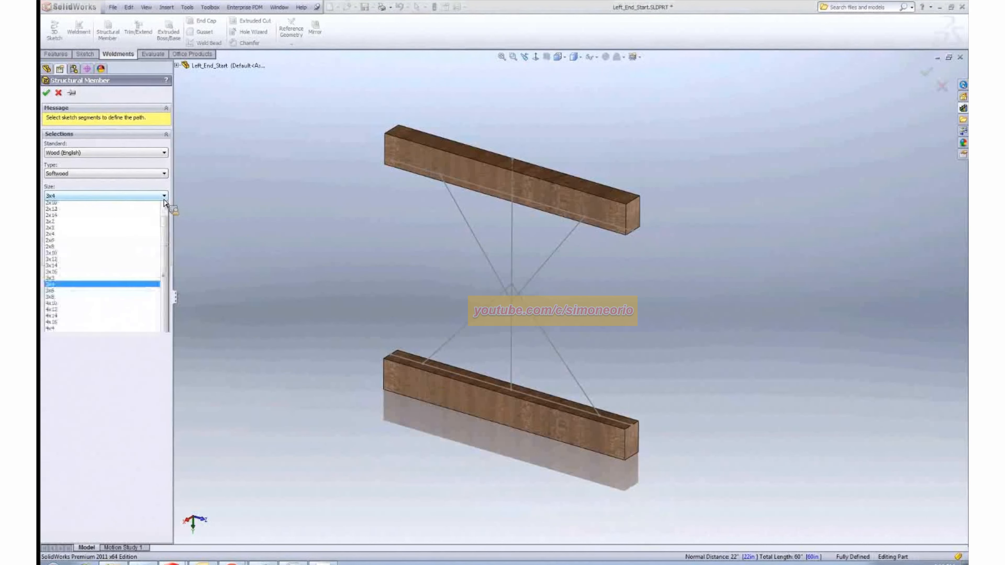
left_click(90, 334)
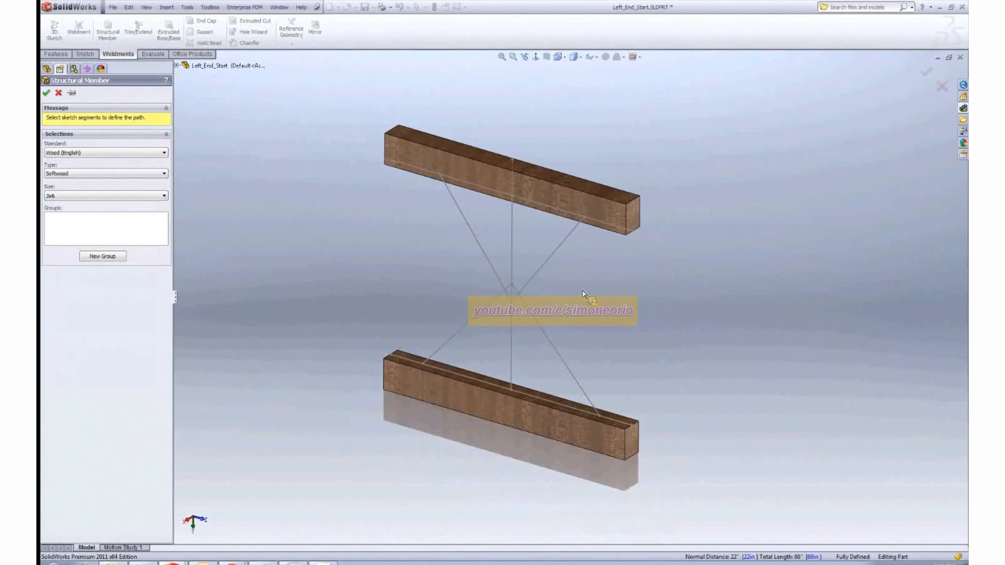
left_click(511, 321)
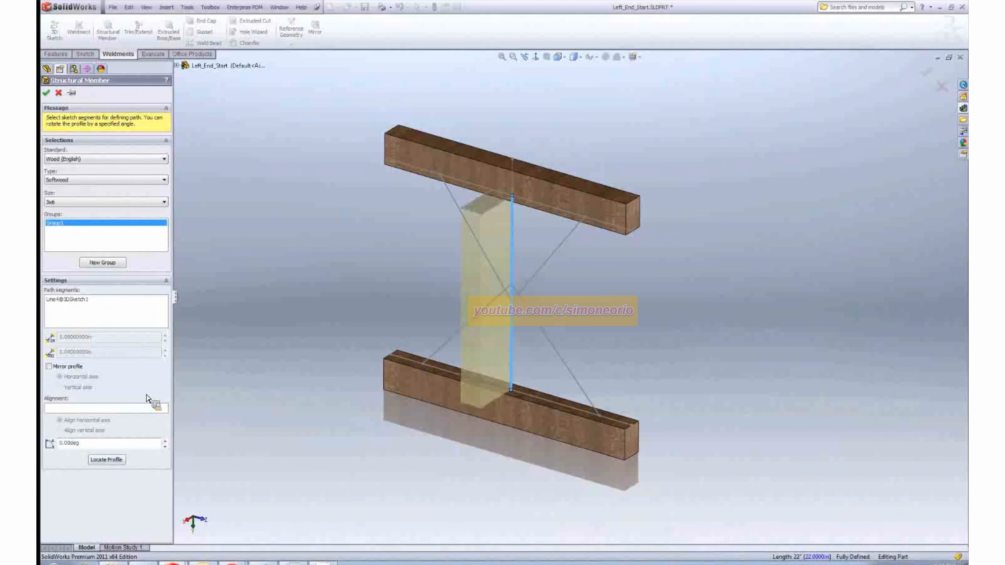
double_click(118, 443)
type("90")
Relocate the vertical post's profile so its center point lies on the path, and create the member
left_click(111, 460)
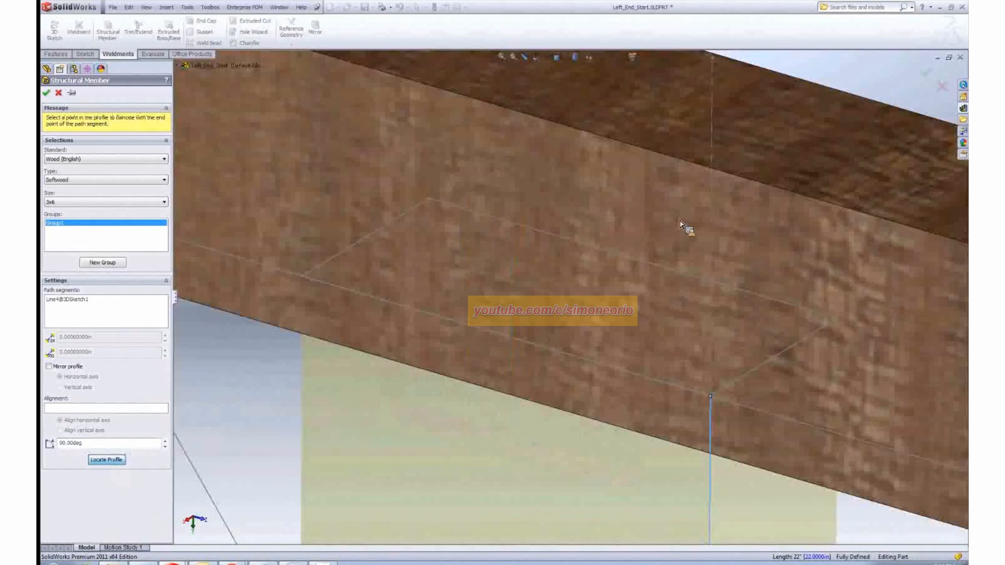
left_click(571, 298)
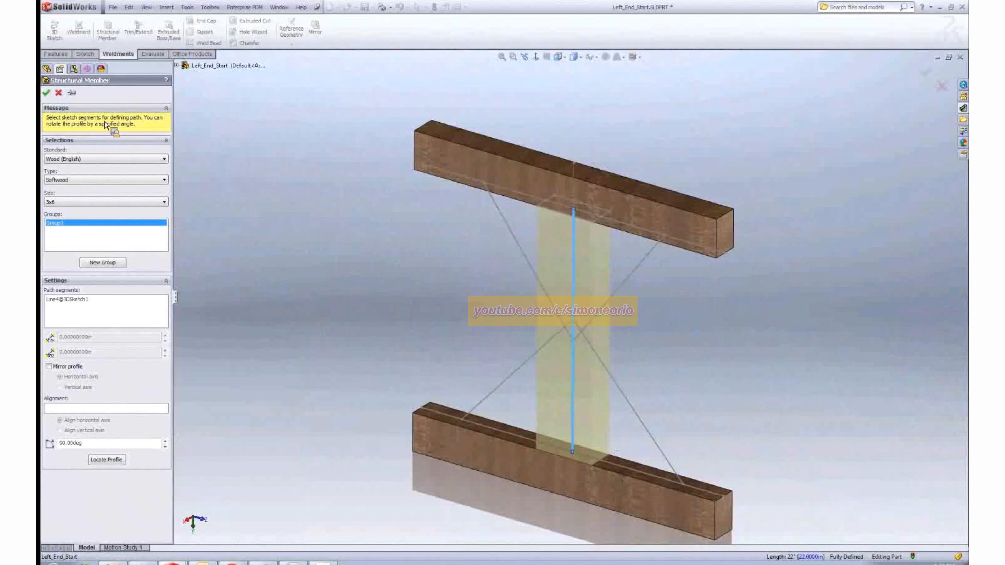
left_click(47, 93)
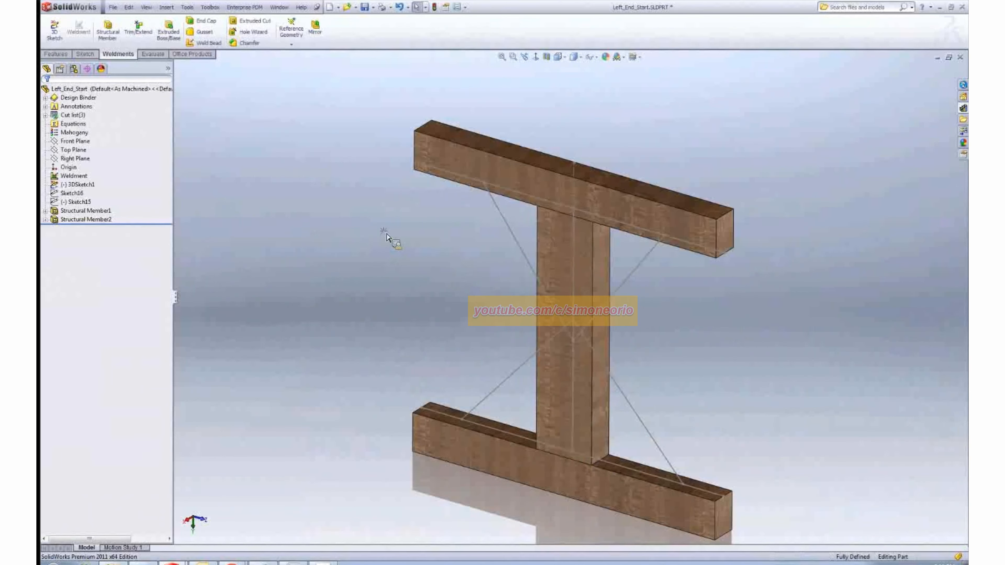
Place a 2x2 softwood structural member along the two lower diagonal lines of the 3D sketch
middle_click_drag(385, 231, 470, 315)
scroll(686, 404, "up", 1)
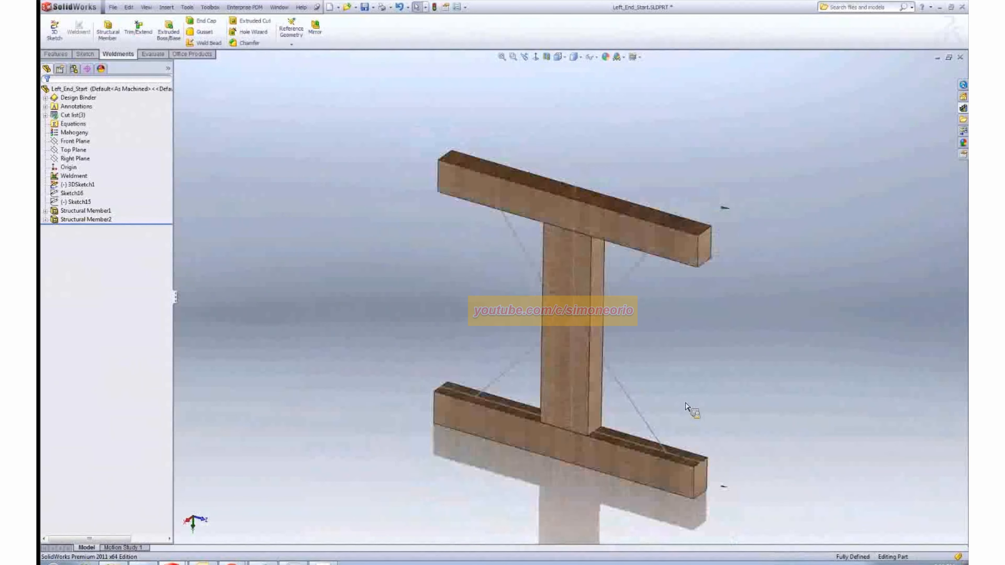
scroll(716, 419, "down", 1)
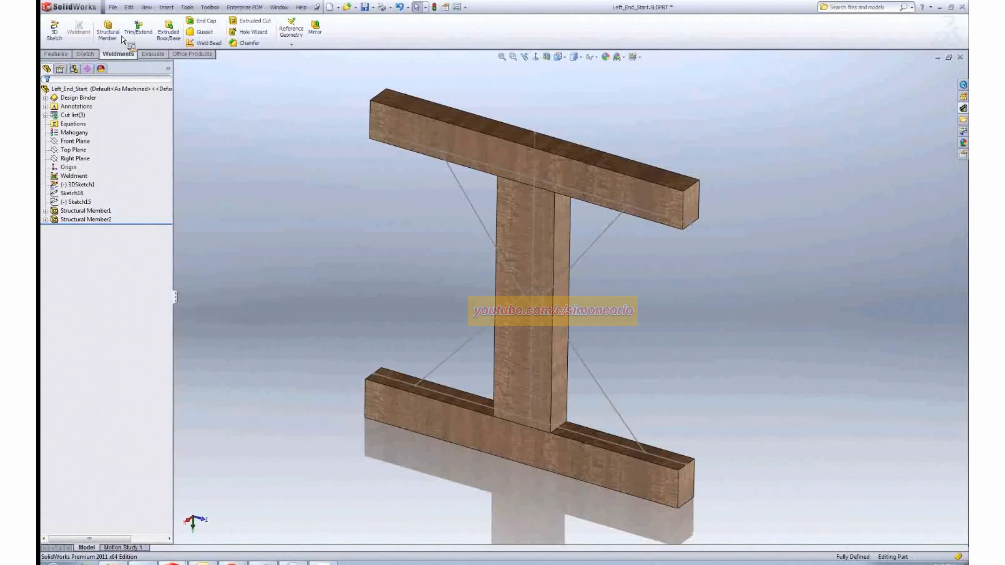
left_click(107, 29)
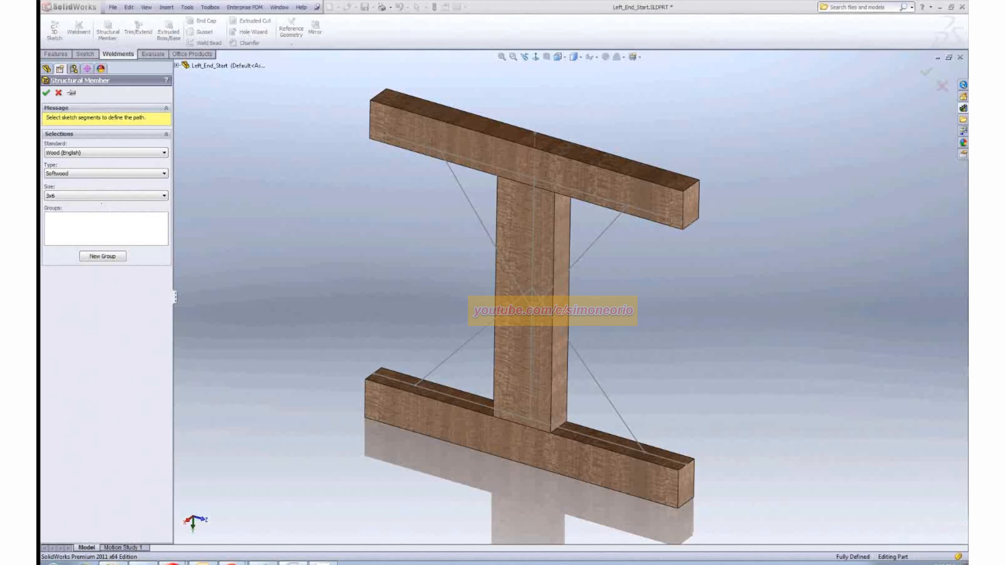
left_click(77, 198)
left_click(156, 268)
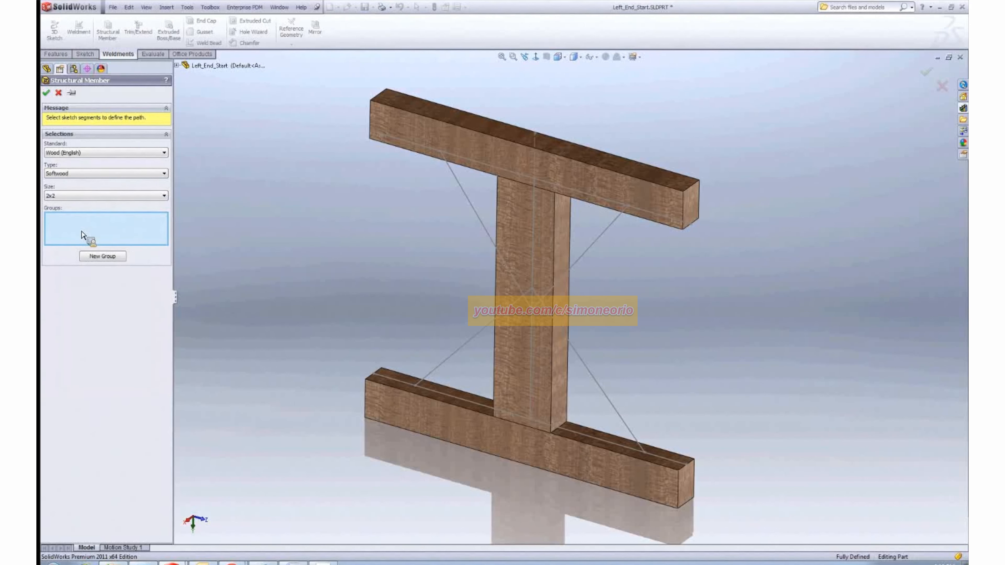
left_click(459, 359)
left_click(599, 393)
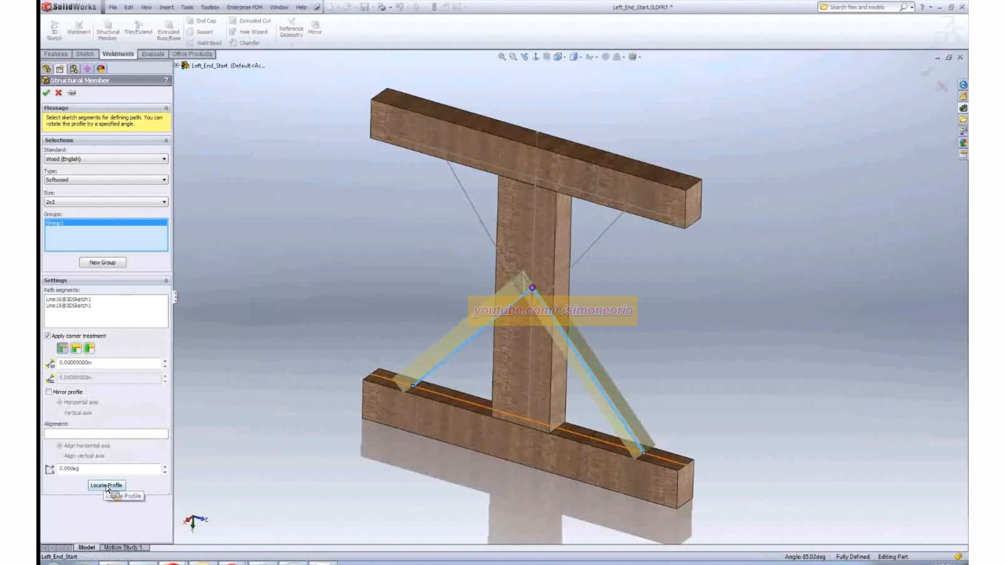
Relocate the lower braces' profile so its center point lies on the path, and create both braces
left_click(105, 485)
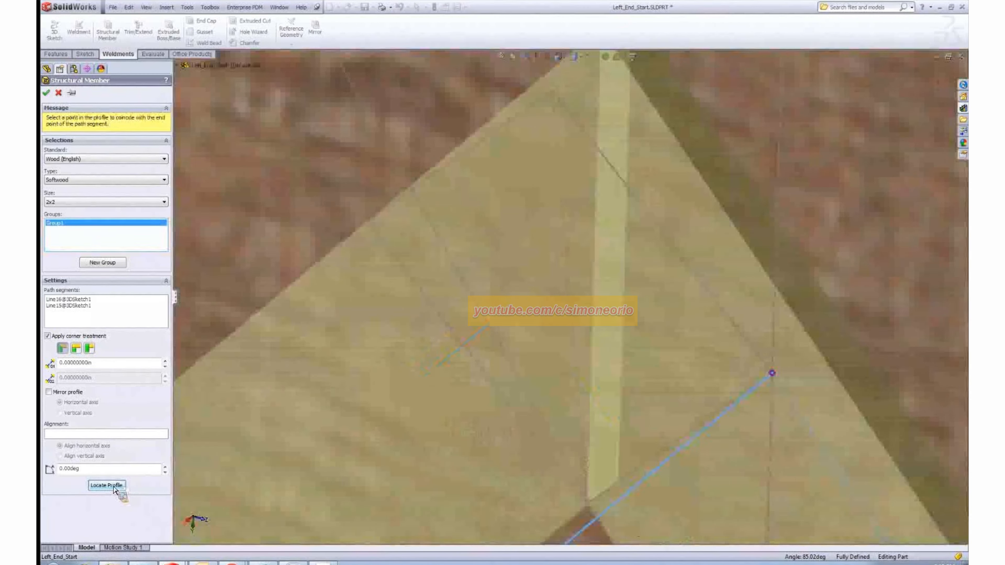
left_click(571, 305)
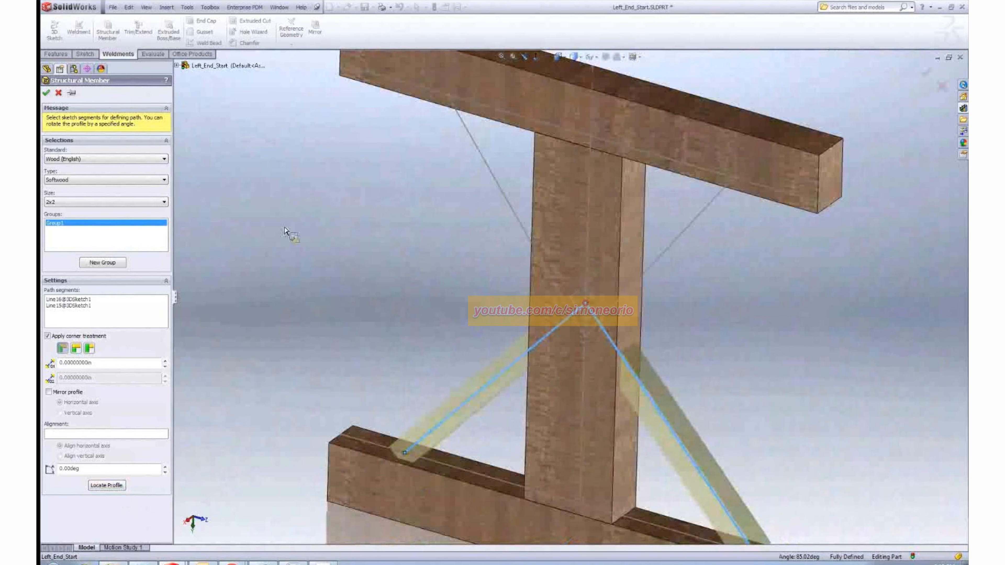
left_click(47, 93)
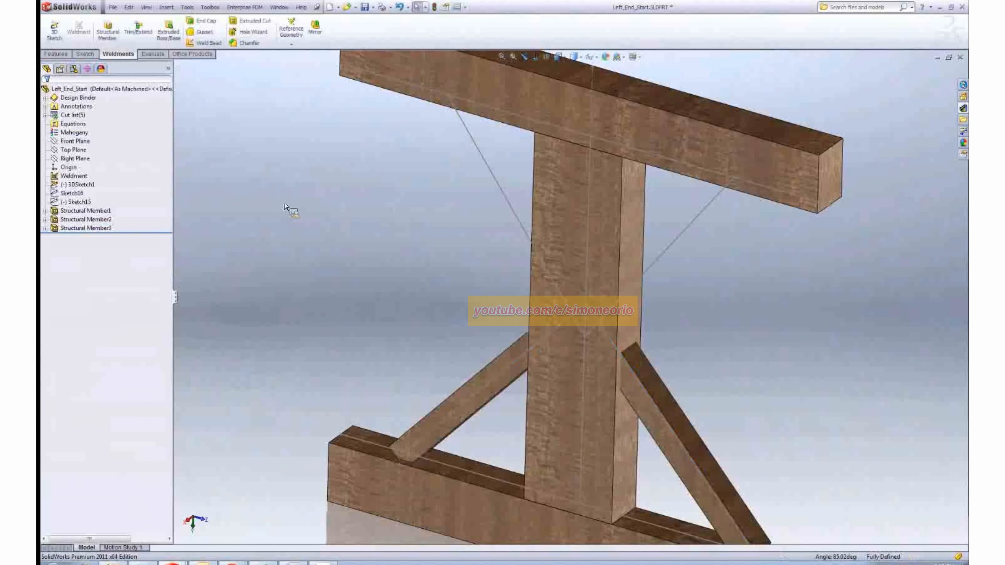
Start another 2x2 softwood structural member along the two upper diagonal lines of the 3D sketch
key("f")
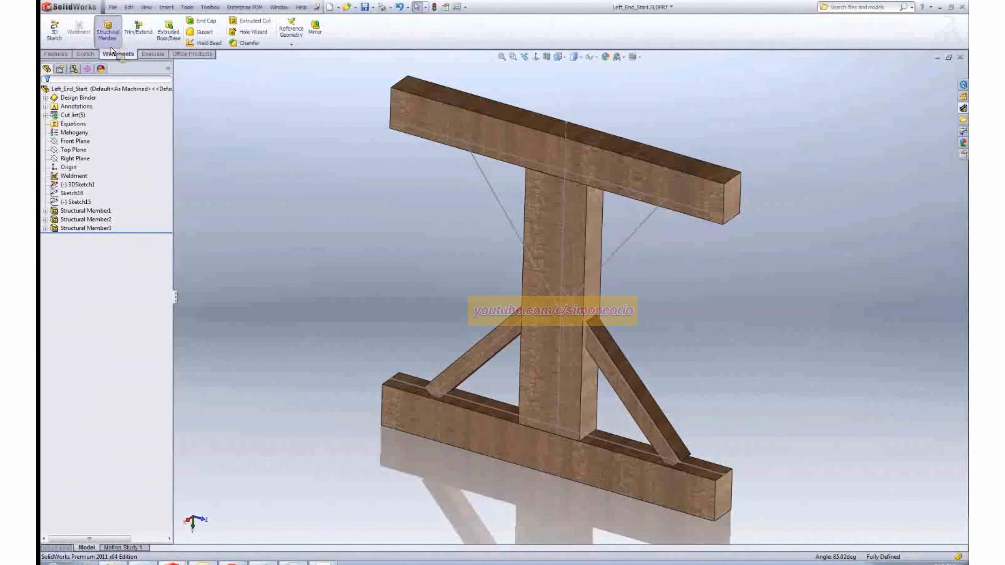
left_click(108, 30)
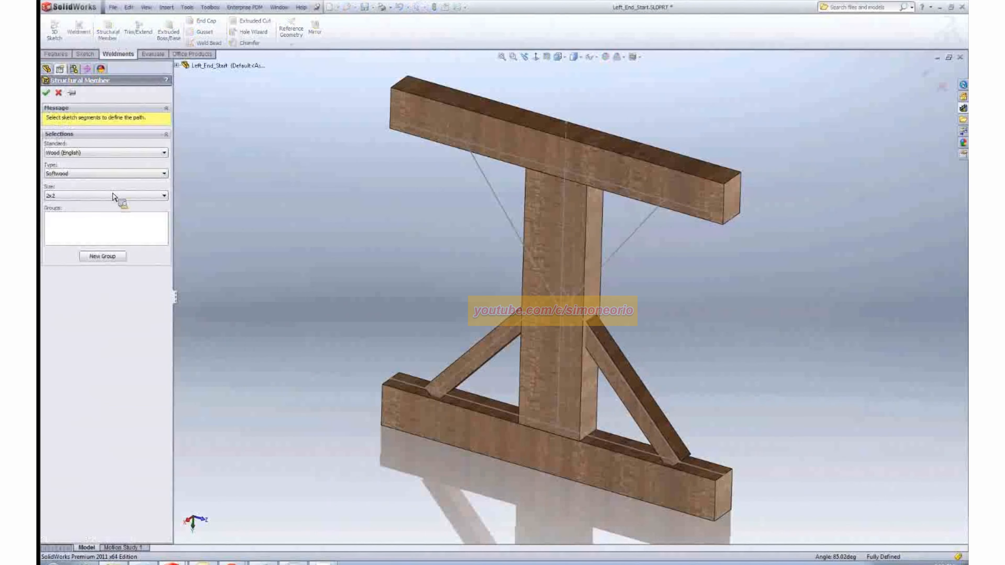
left_click(510, 214)
left_click(622, 245)
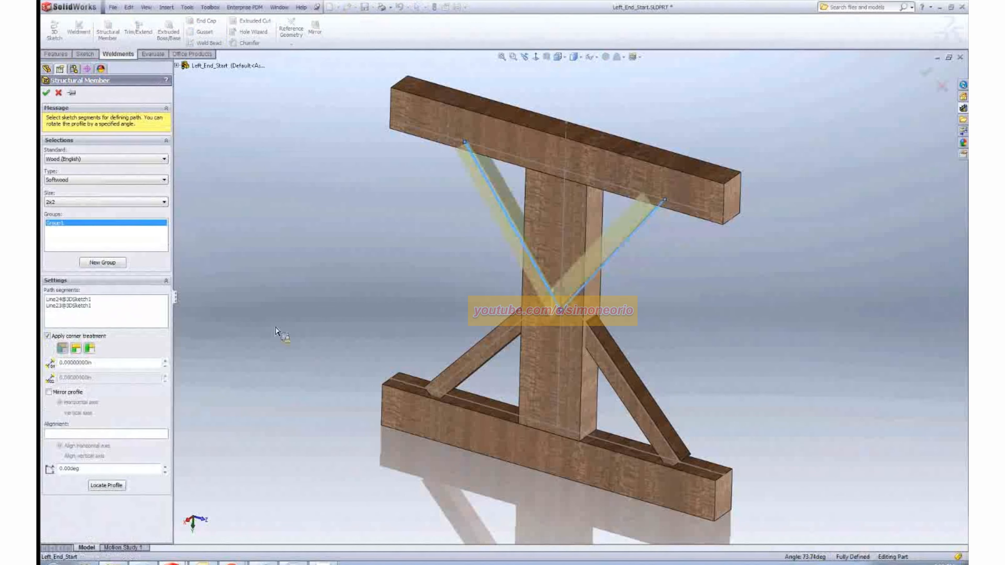
Relocate the upper braces' profile so its center point lies on the path, and create both braces
left_click(109, 487)
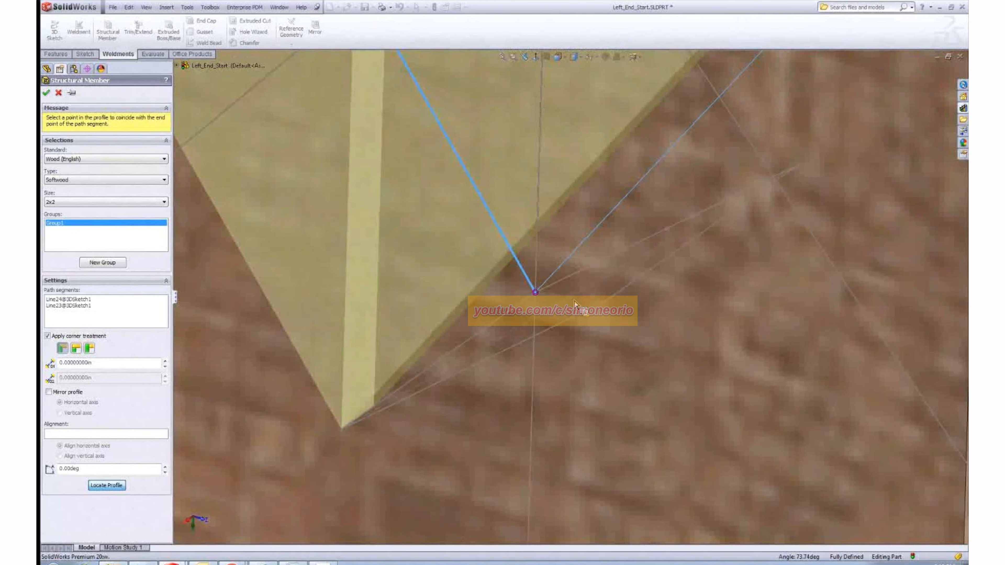
left_click(575, 305)
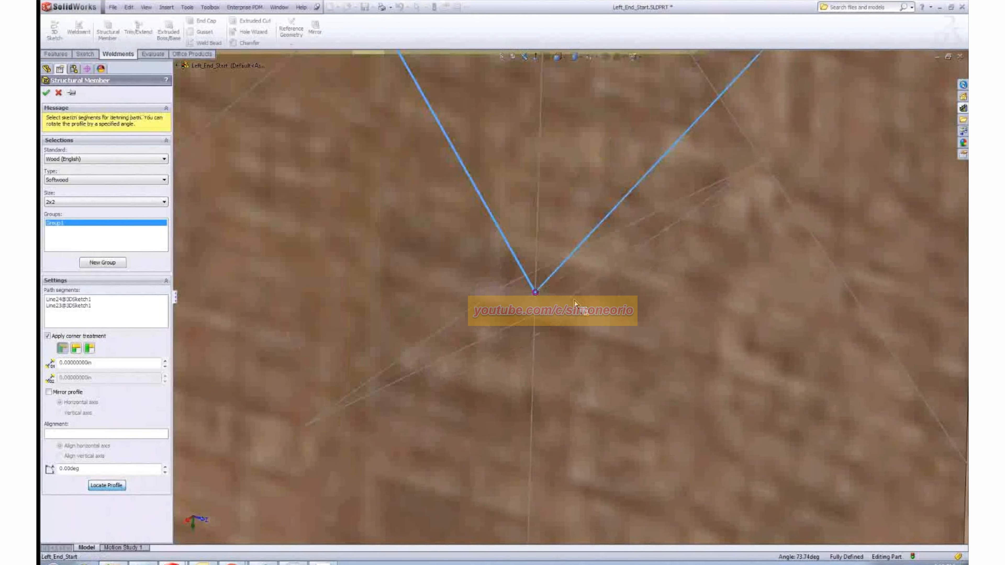
left_click(49, 94)
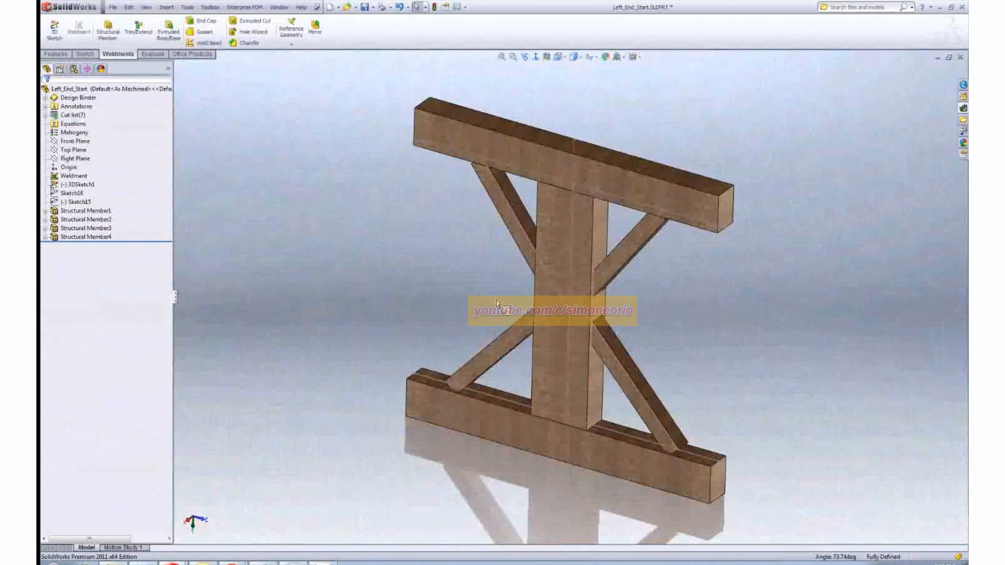
Trim both upper diagonal braces to the underside face of the upper crossbar with Trim/Extend, keeping the portions below it
mouse_move(496, 299)
middle_mouse_down()
mouse_move(549, 274)
mouse_move(527, 291)
middle_mouse_up()
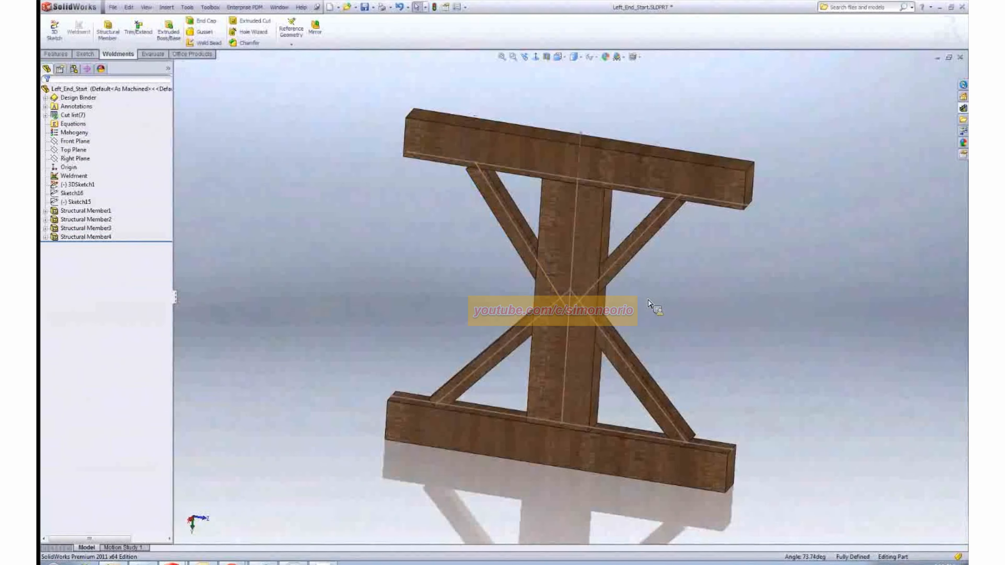
scroll(648, 303, "down", 1)
middle_click_drag(649, 293, 646, 242)
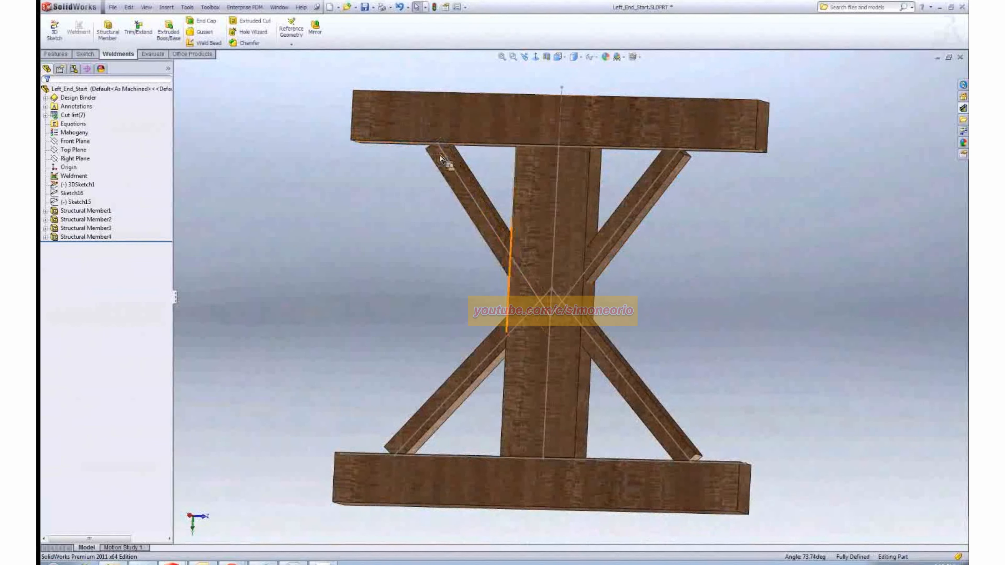
middle_click_drag(495, 347, 504, 393)
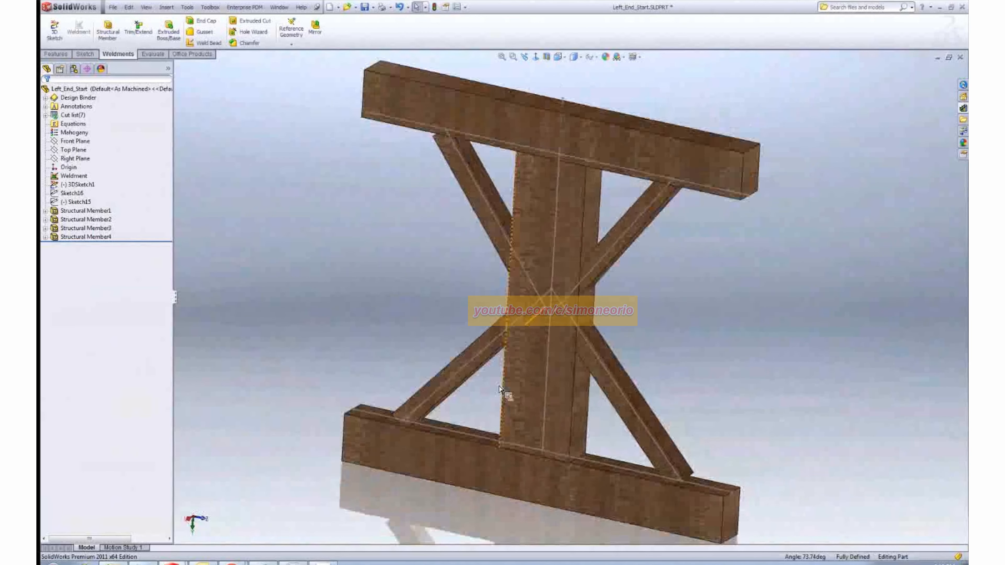
left_click(139, 30)
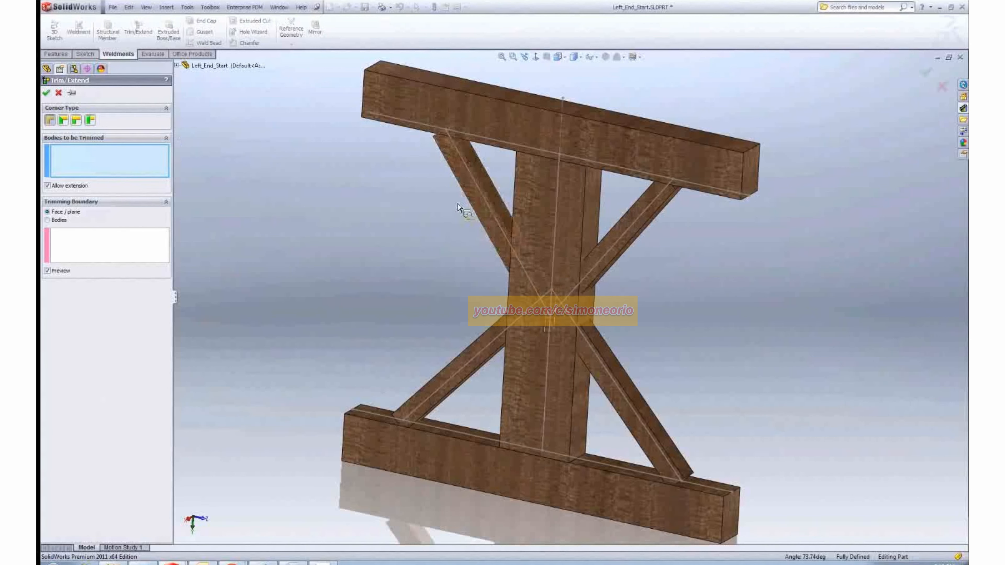
left_click(473, 200)
left_click(661, 243)
middle_click_drag(667, 265, 685, 225)
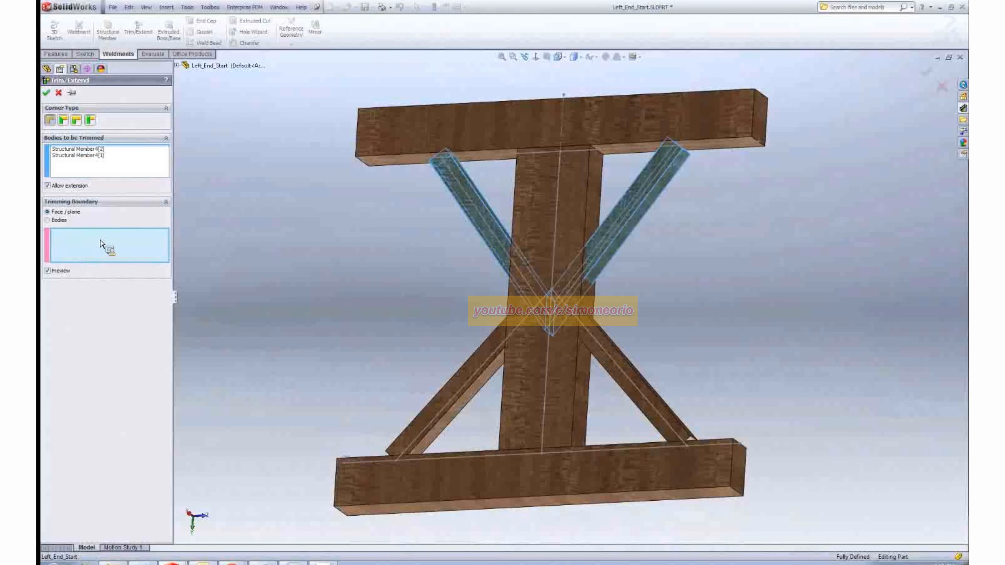
left_click(416, 168)
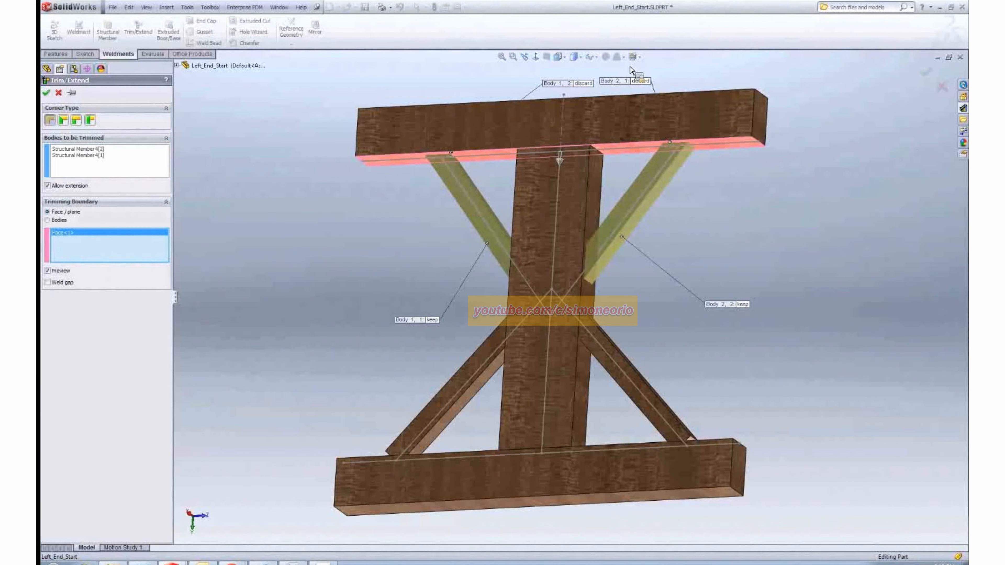
left_click(47, 93)
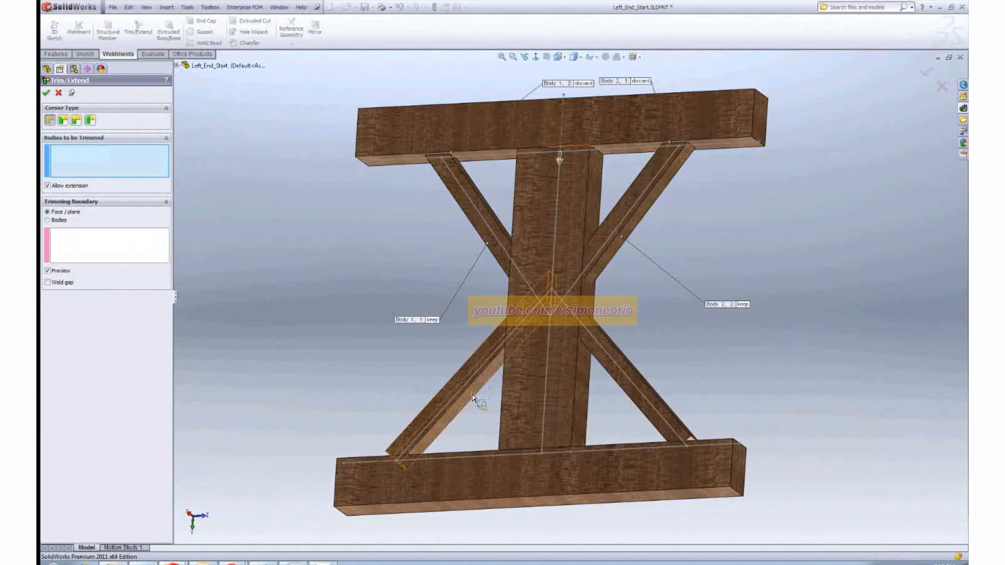
Trim both lower diagonal braces to the top face of the lower crossbar, keeping the portions above it
left_click(481, 390)
left_click(606, 380)
middle_click_drag(648, 327, 623, 420)
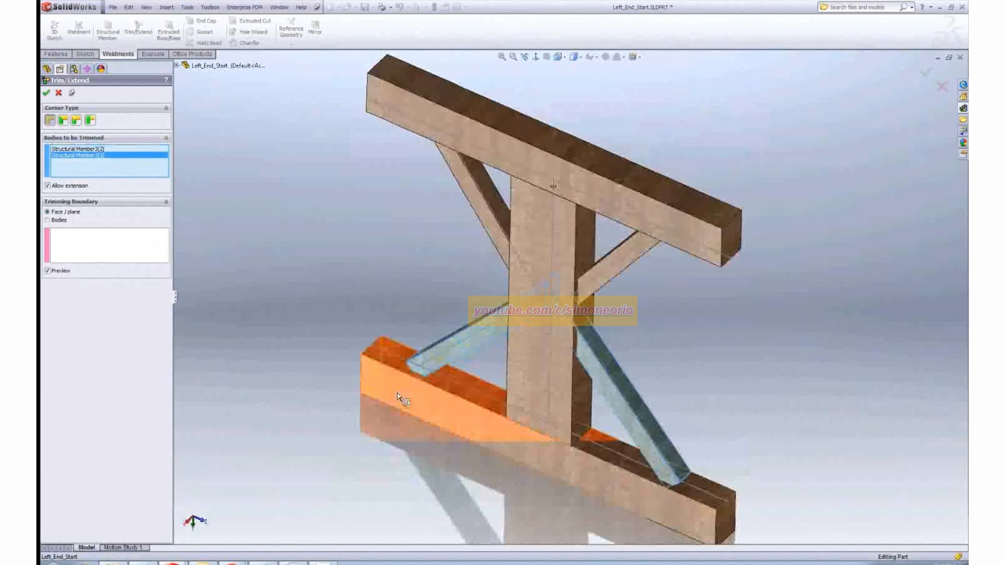
left_click(95, 258)
left_click(399, 354)
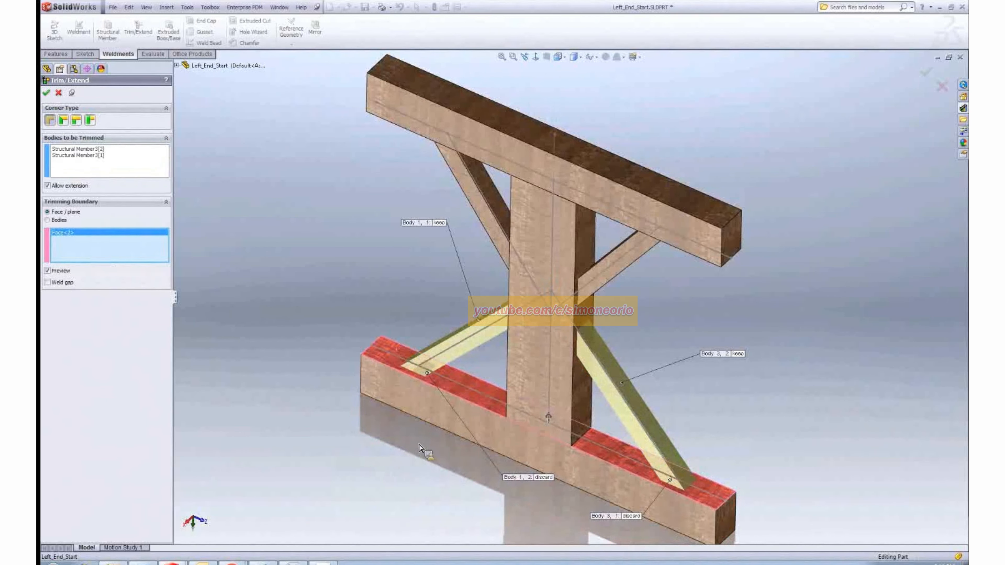
middle_click_drag(420, 449, 396, 409)
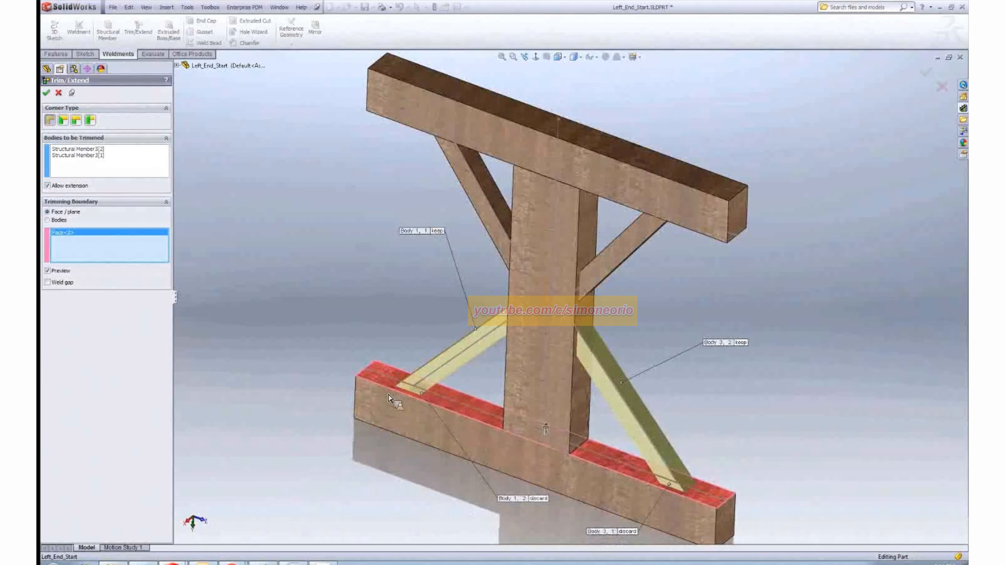
left_click(46, 92)
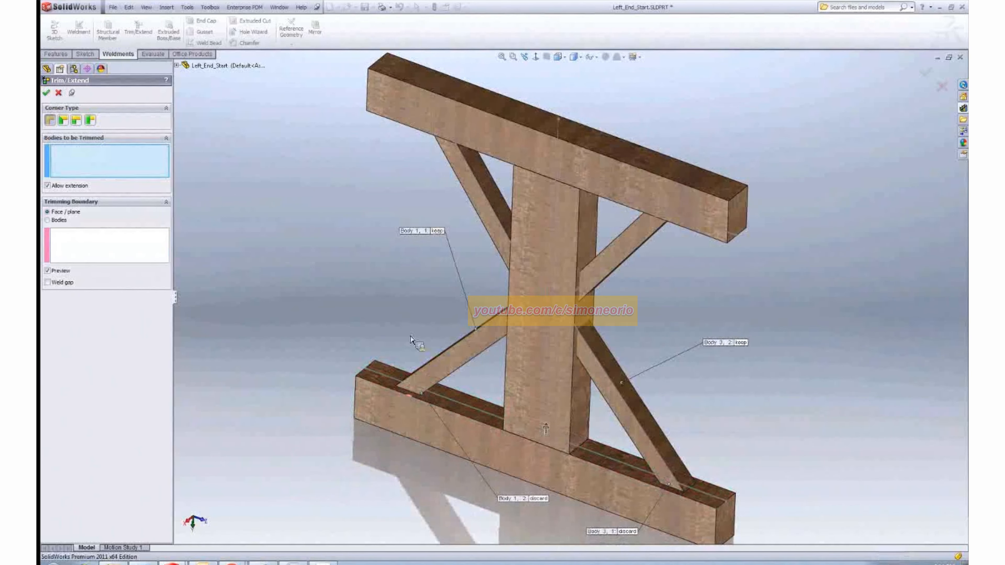
Trim the upper and lower braces right of the post to the post's adjacent side face, discarding the portions inside the post
middle_click_drag(530, 409, 542, 390)
left_click(621, 249)
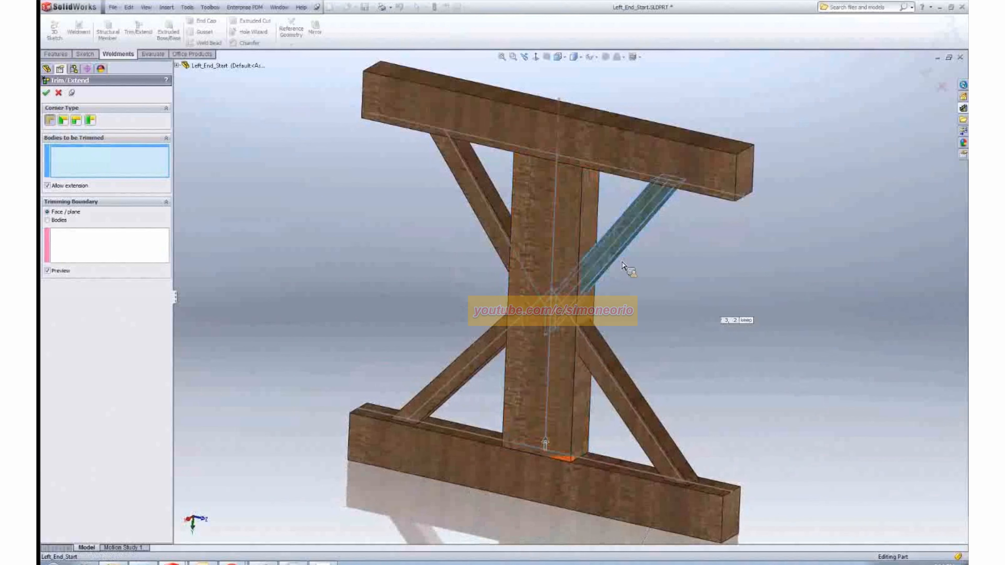
left_click(620, 378)
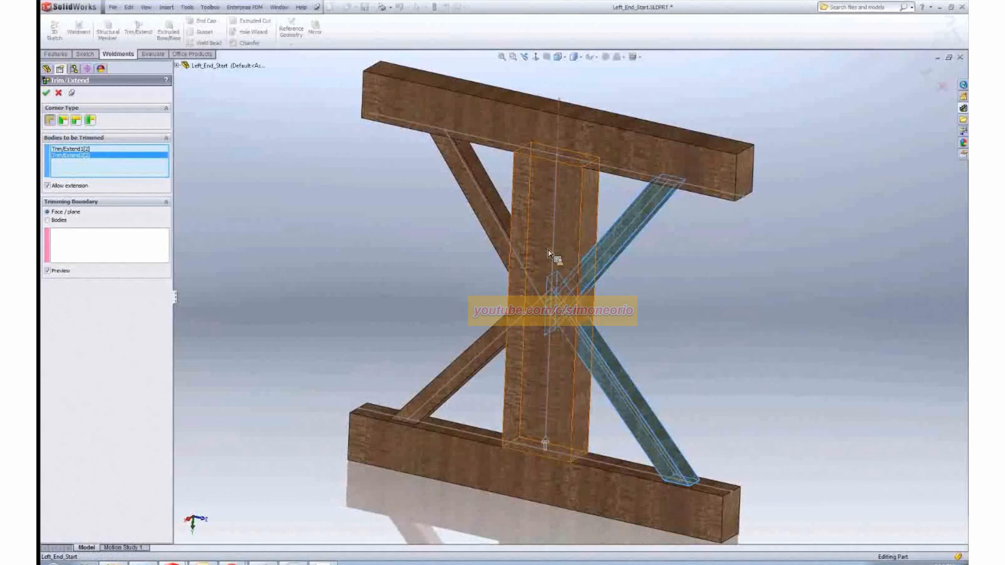
left_click(152, 242)
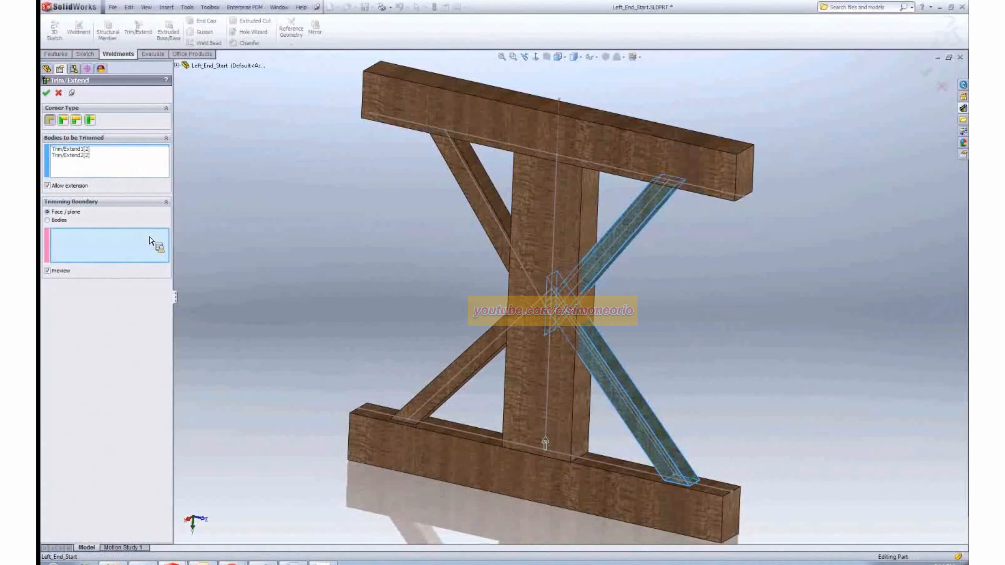
left_click(594, 241)
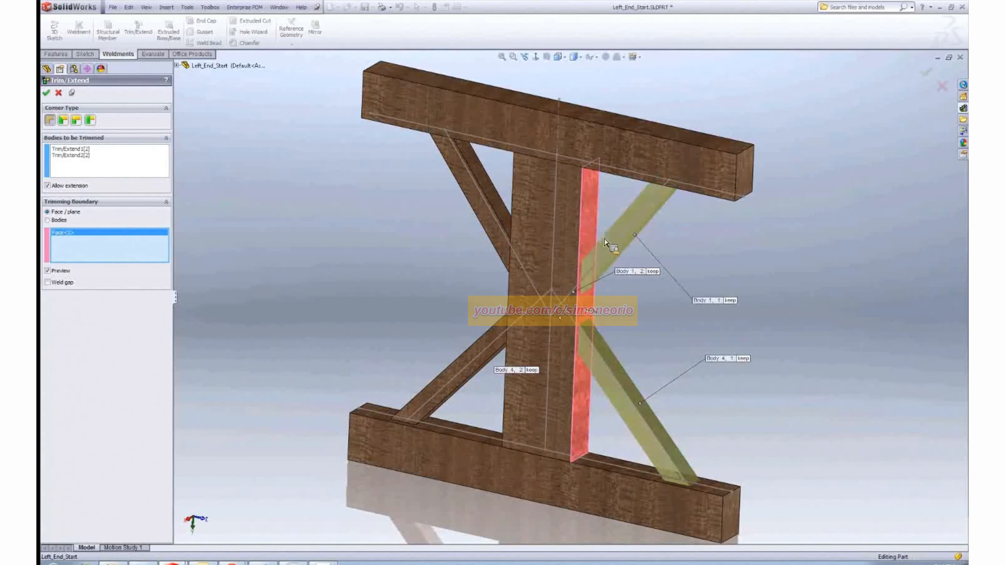
mouse_move(637, 294)
middle_mouse_down()
mouse_move(645, 302)
mouse_move(654, 287)
mouse_move(644, 290)
middle_mouse_up()
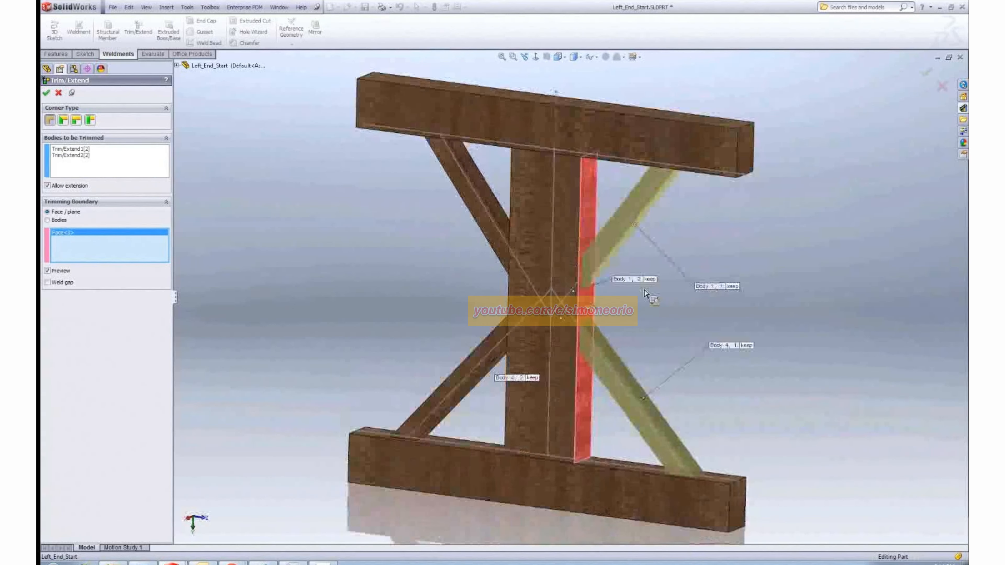
left_click(532, 379)
left_click(649, 280)
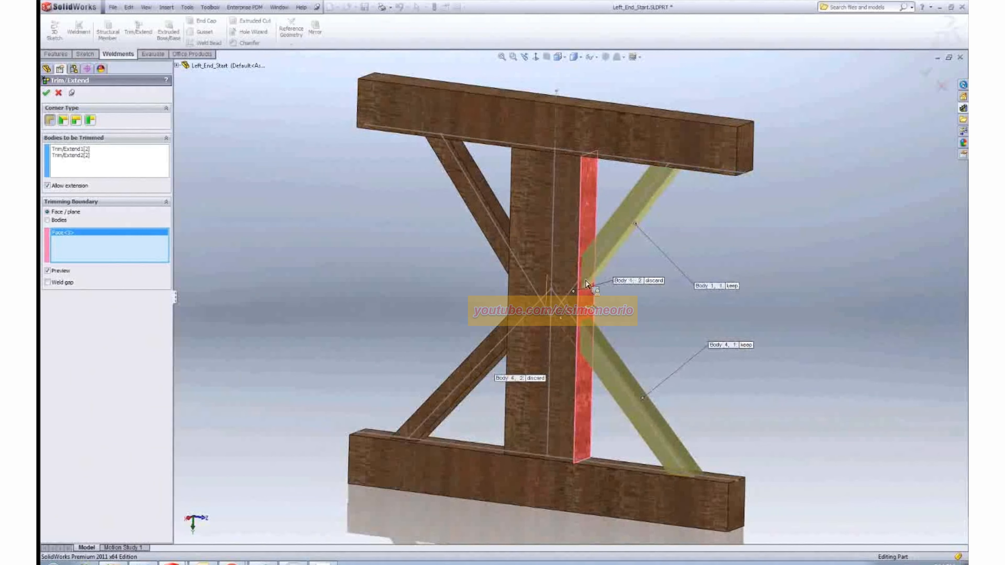
left_click(45, 92)
Trim the two braces left of the post to the post's opposite side face, discarding the inner portions, and finish trimming
left_click(465, 247)
left_click(469, 393)
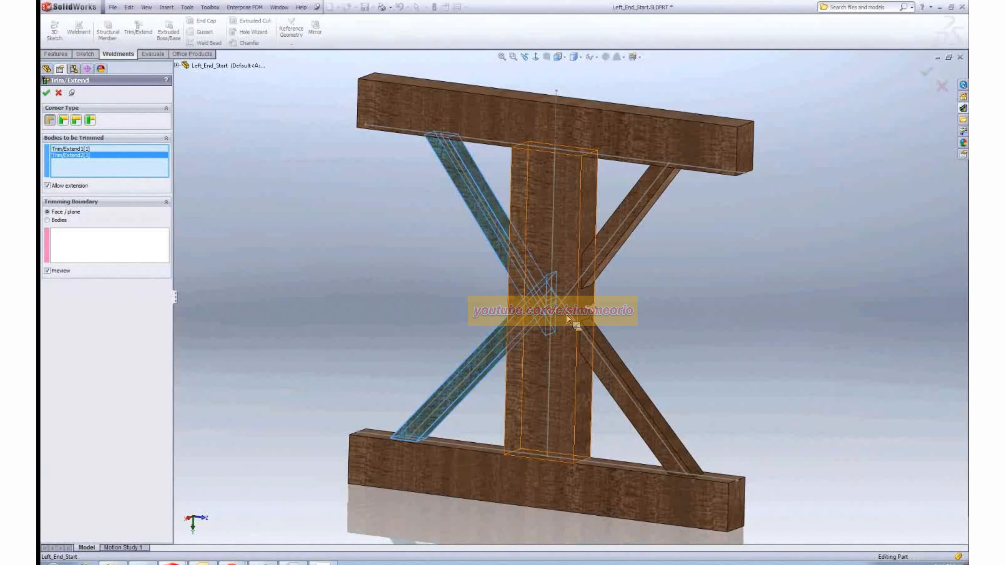
middle_click_drag(460, 292, 528, 287)
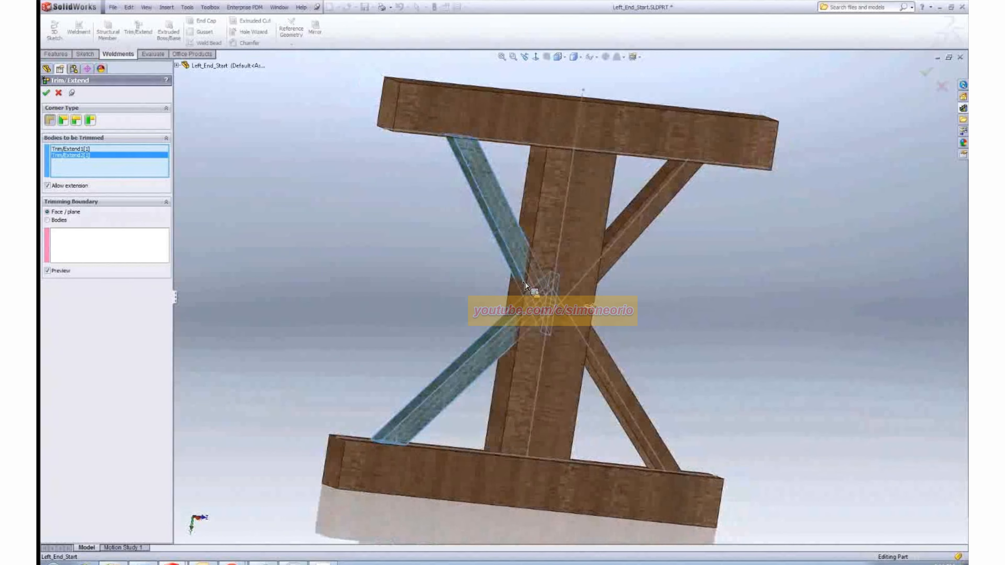
left_click(157, 253)
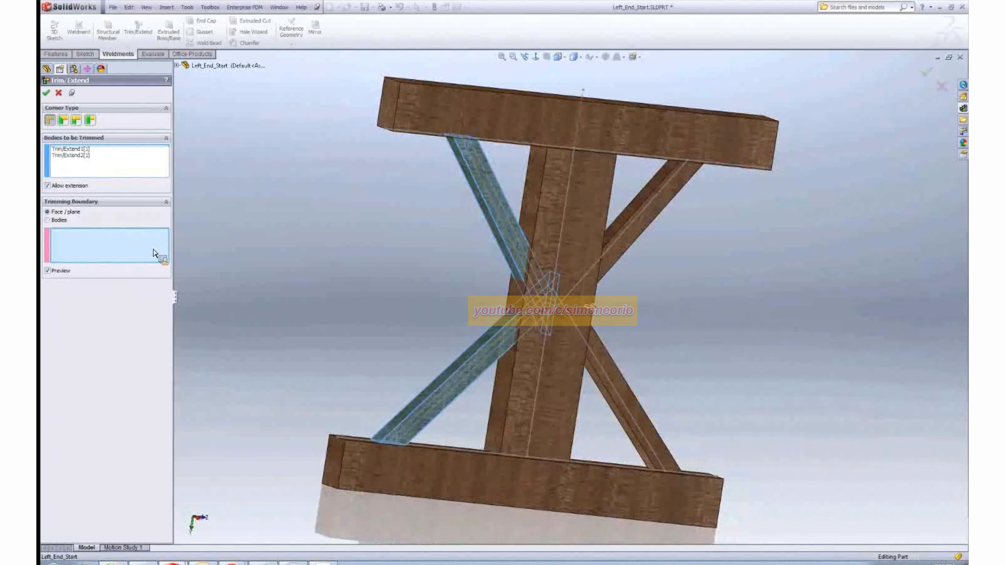
left_click(534, 196)
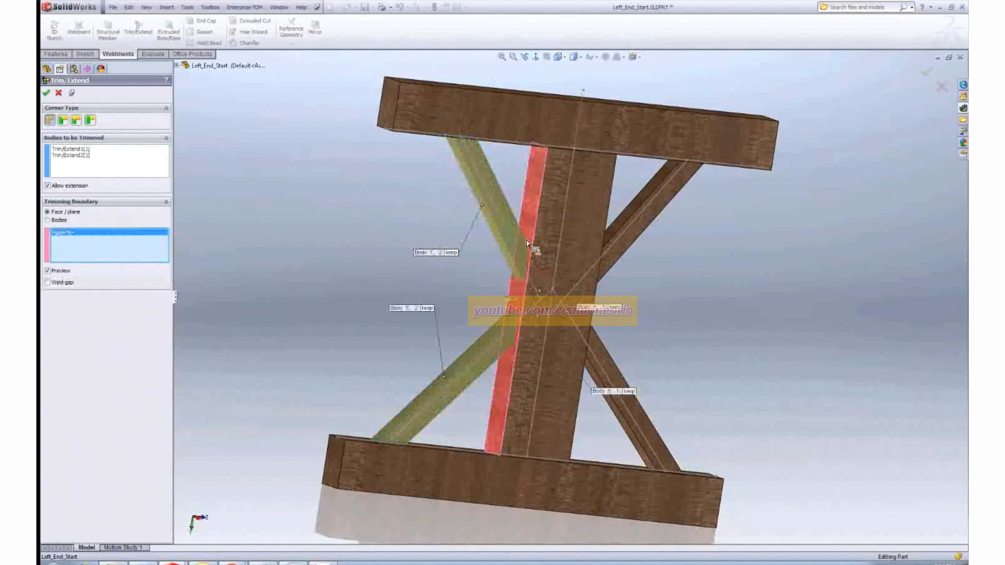
left_click(615, 307)
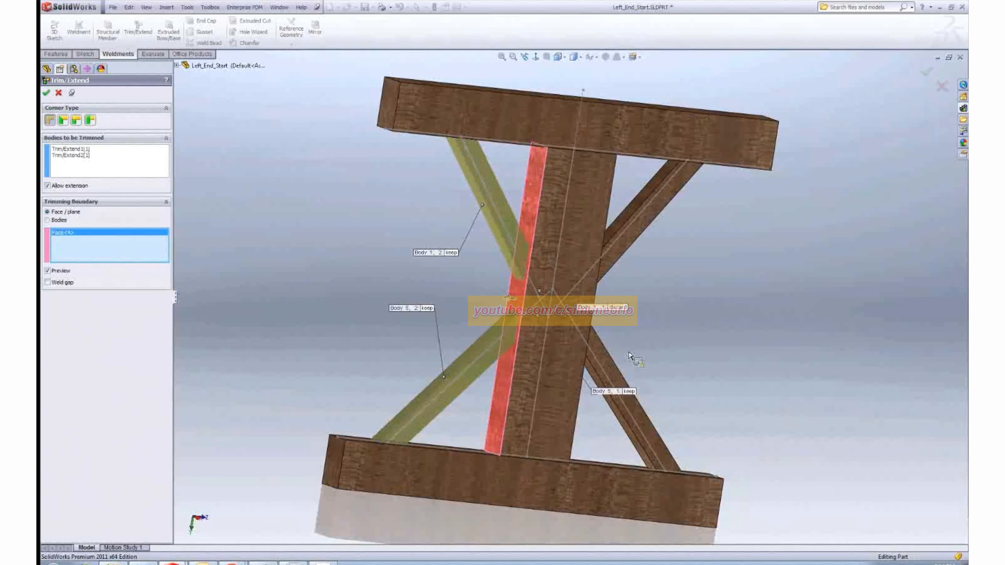
left_click(630, 392)
left_click(47, 95)
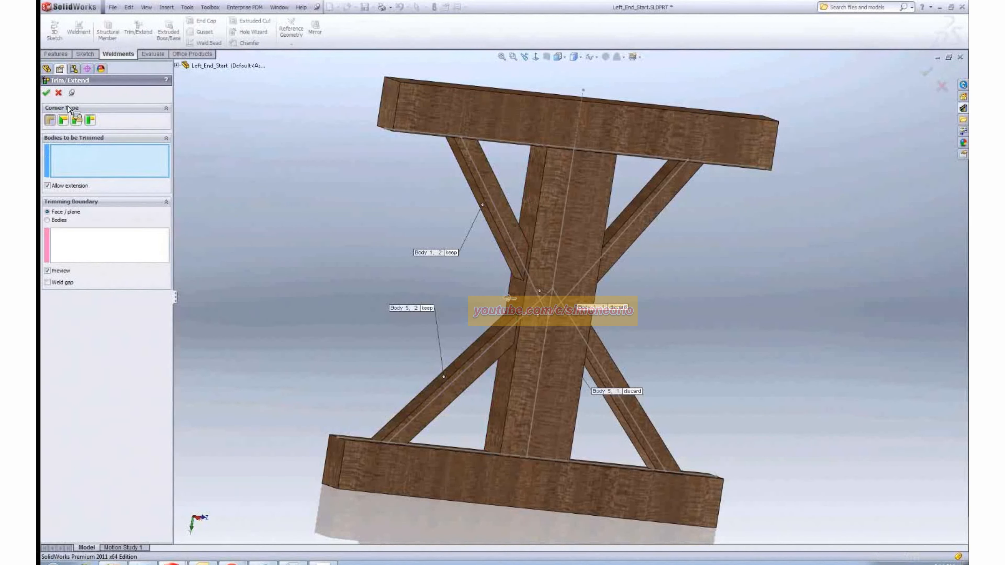
left_click(59, 94)
Hide the sketches so only the solid members of the end frame are displayed
mouse_move(540, 327)
middle_mouse_down()
mouse_move(455, 317)
mouse_move(466, 310)
mouse_move(464, 346)
middle_mouse_up()
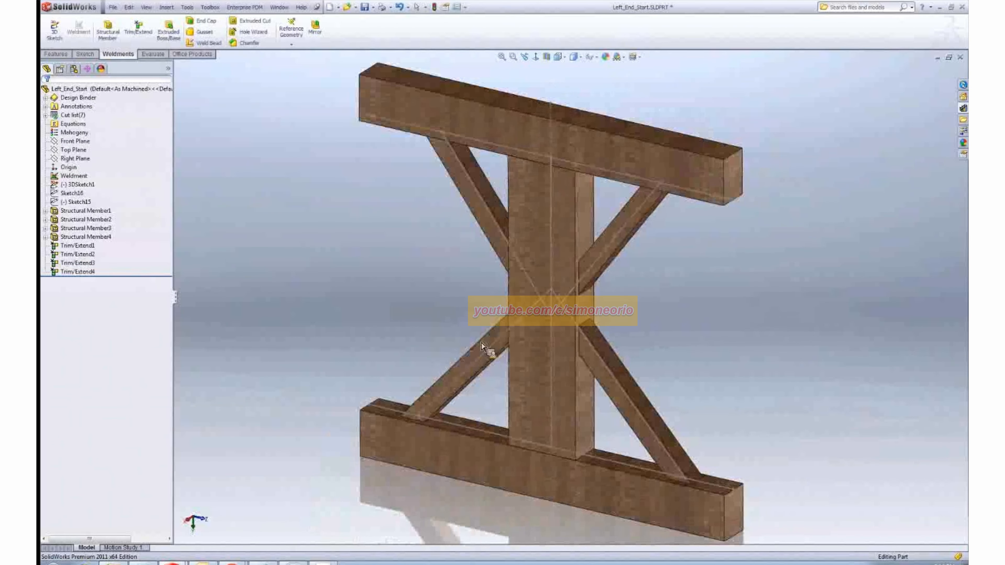
scroll(515, 341, "up", 1)
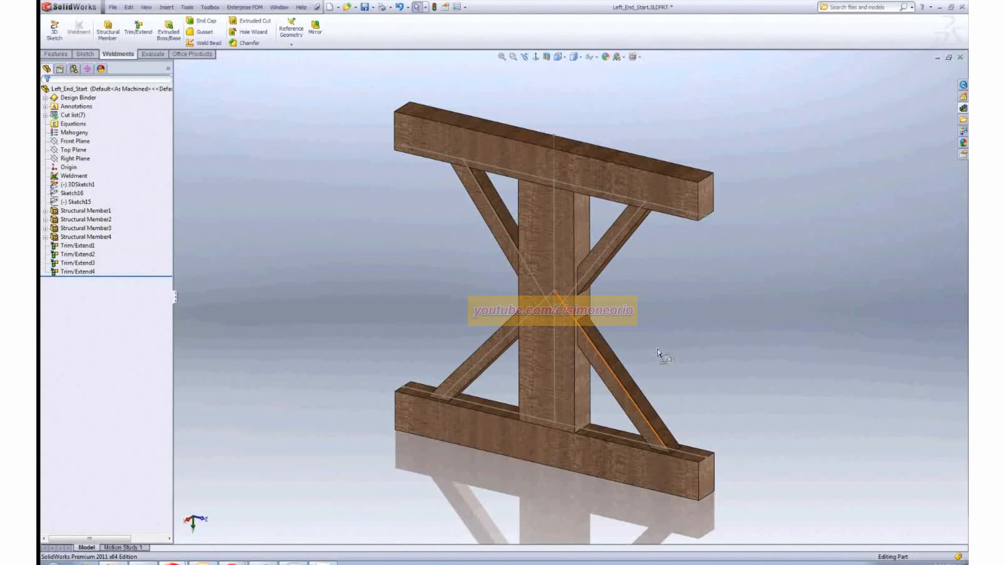
key("s")
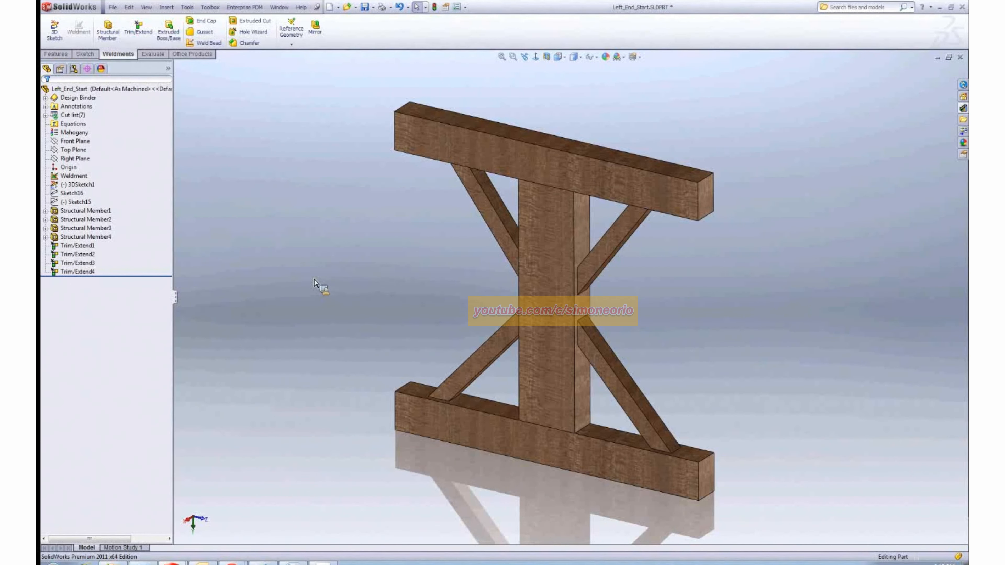
Expand the weldment cut list and update it to group identical members into cut-list items
left_click(46, 115)
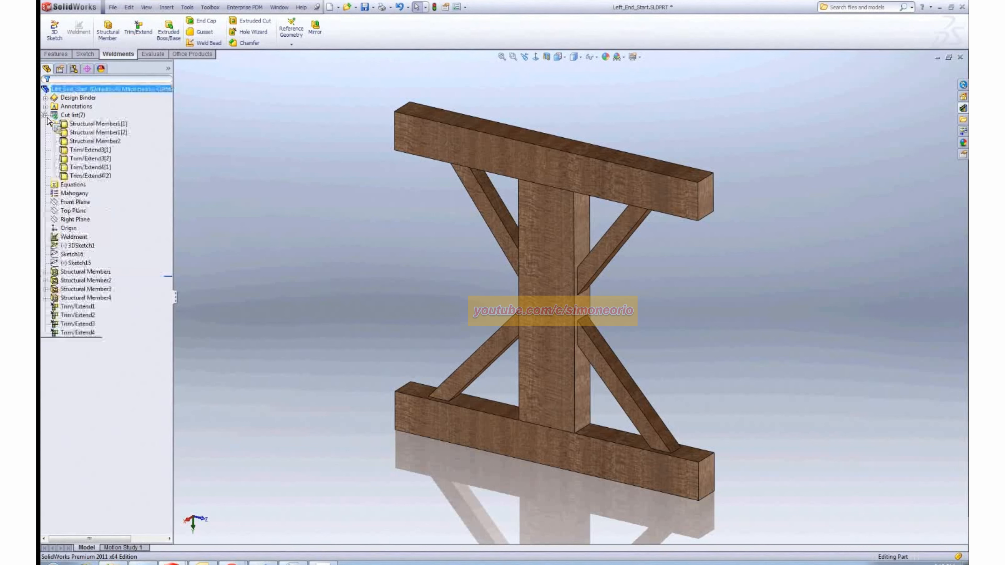
right_click(75, 115)
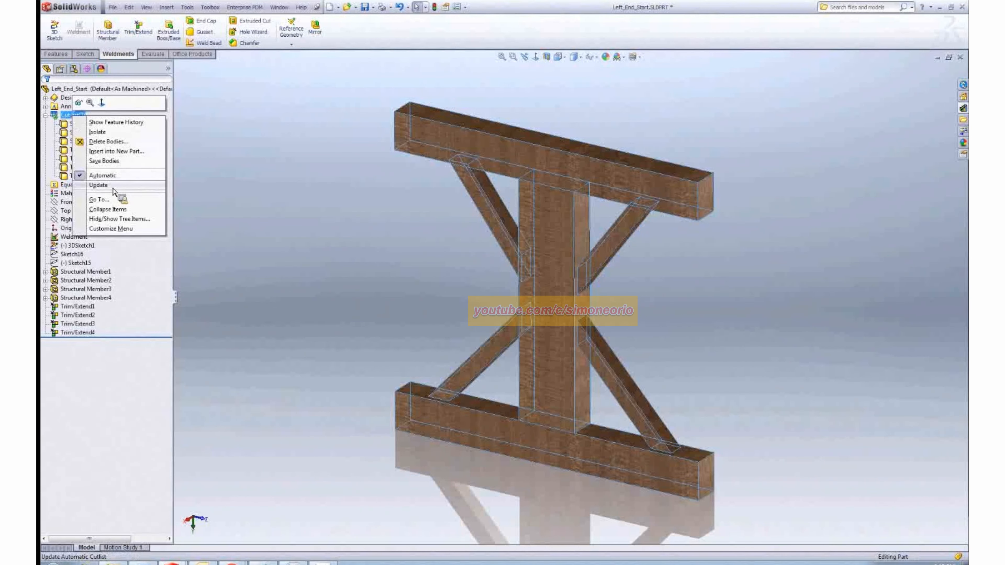
left_click(152, 186)
Highlight each of the four cut-list items in turn to check which members it contains, then clear the selection
left_click(91, 125)
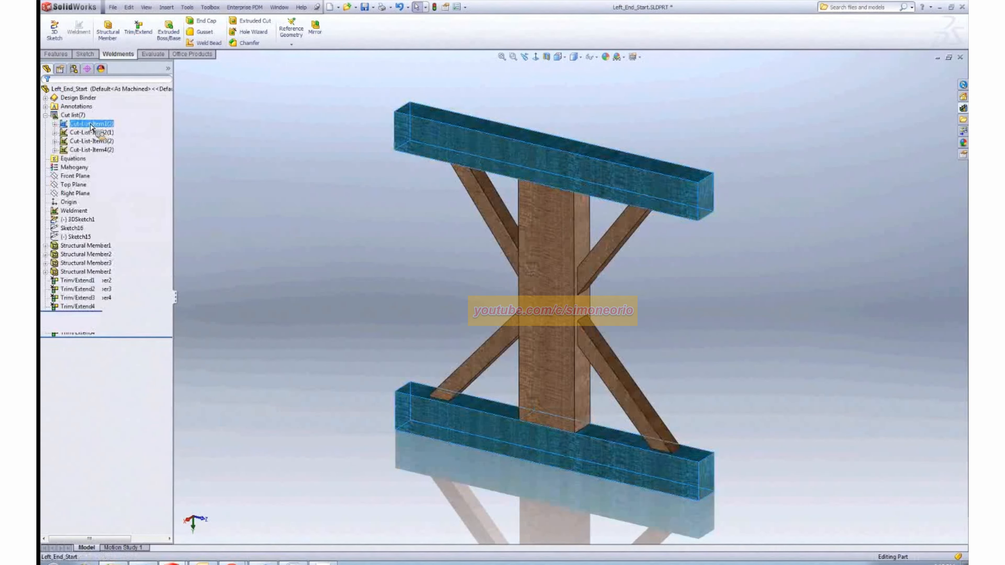
left_click(91, 133)
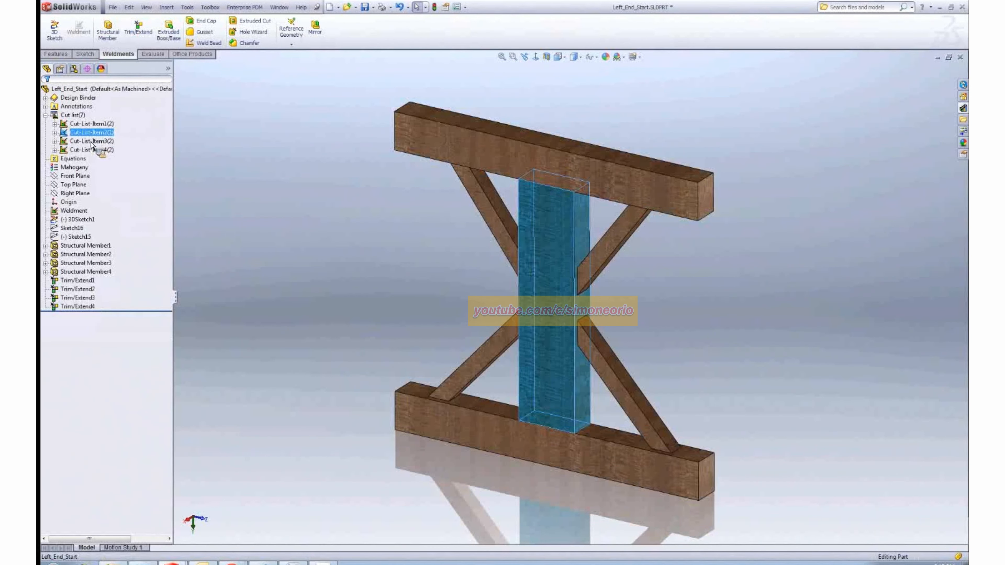
left_click(91, 143)
left_click(93, 151)
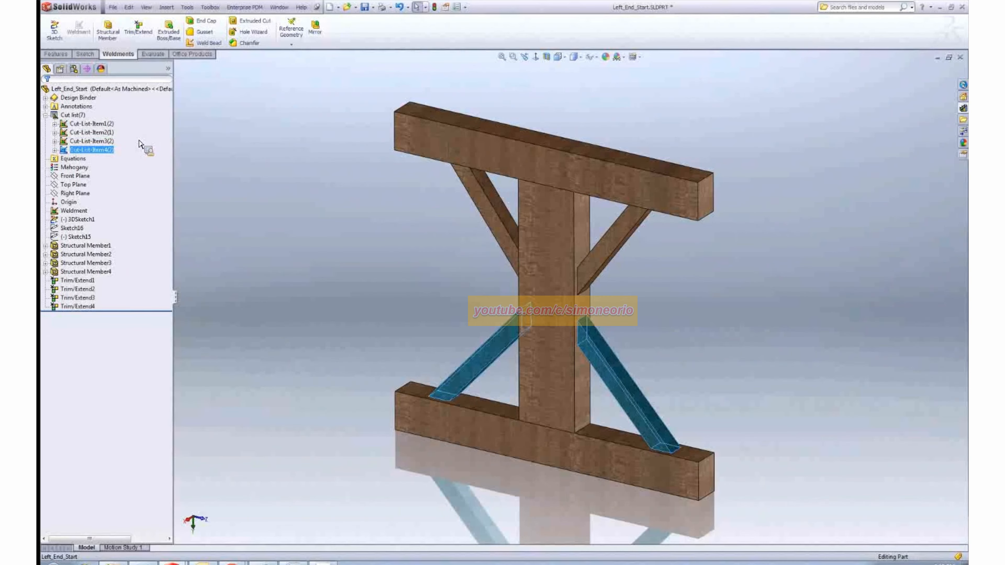
key("Escape")
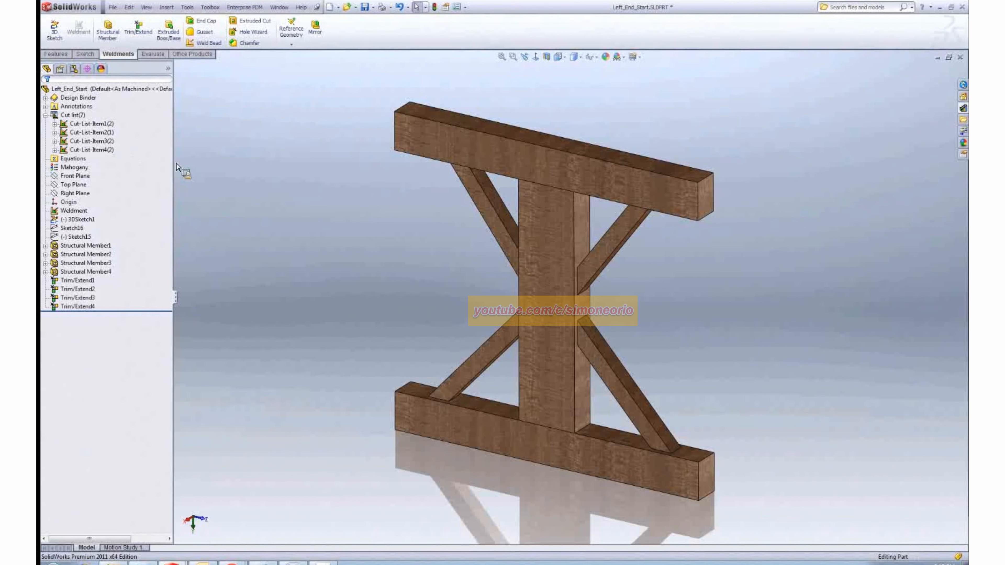
Review the cut-list properties of Cut-List-Item1 and Cut-List-Item3, including length, end angles, stock size and material
right_click(84, 124)
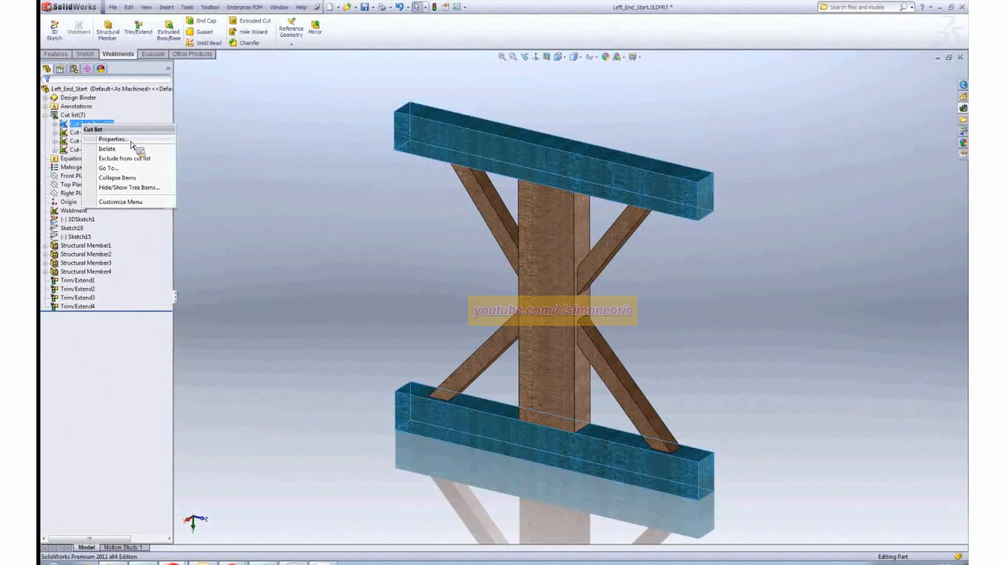
left_click(131, 142)
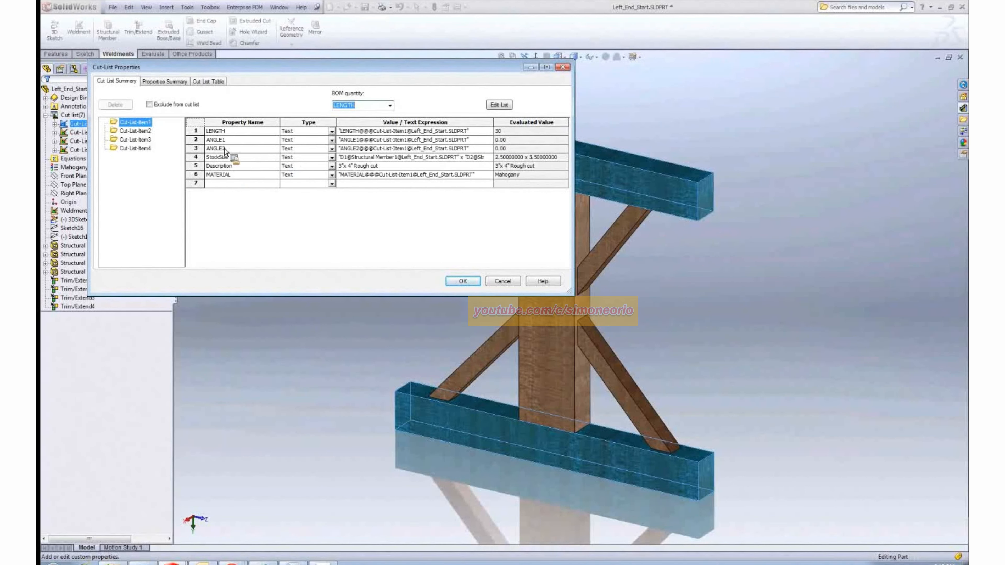
left_click(134, 139)
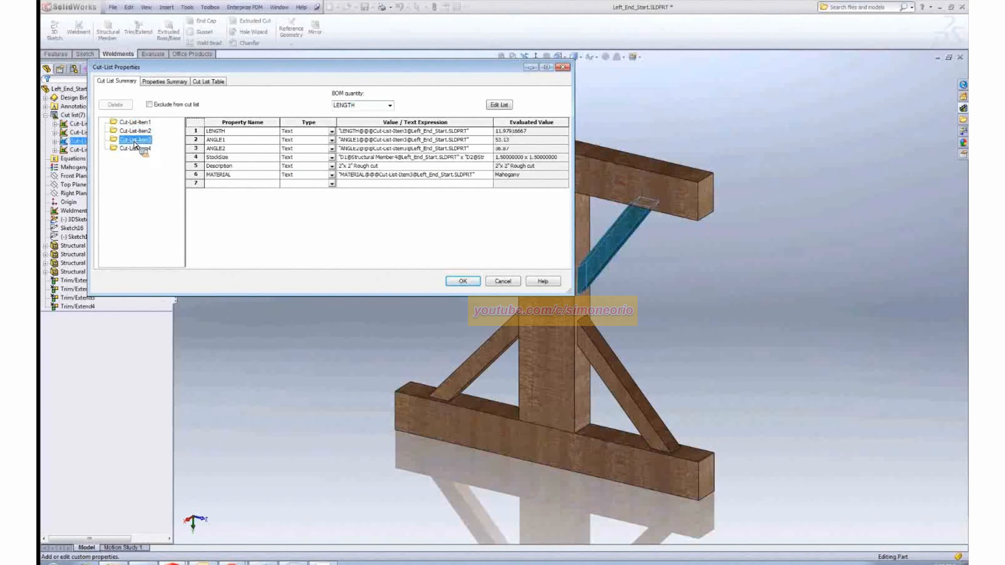
left_click_drag(508, 68, 455, 69)
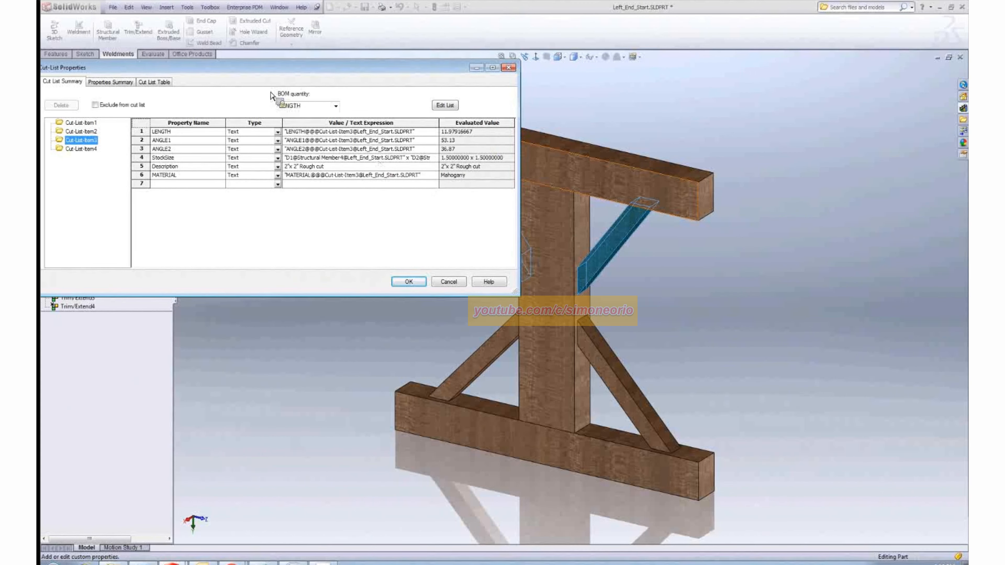
left_click_drag(279, 68, 355, 73)
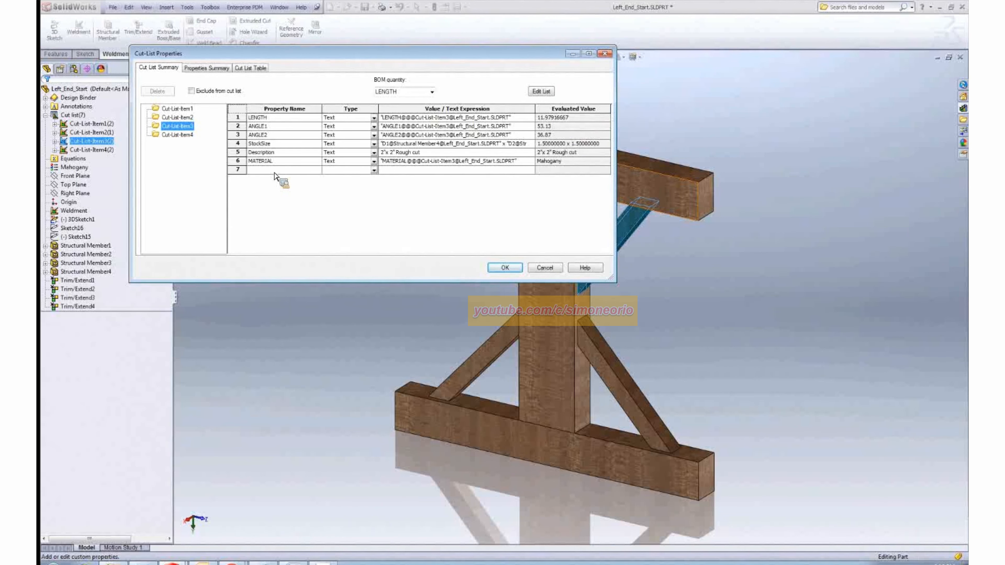
left_click(505, 268)
left_click(236, 191)
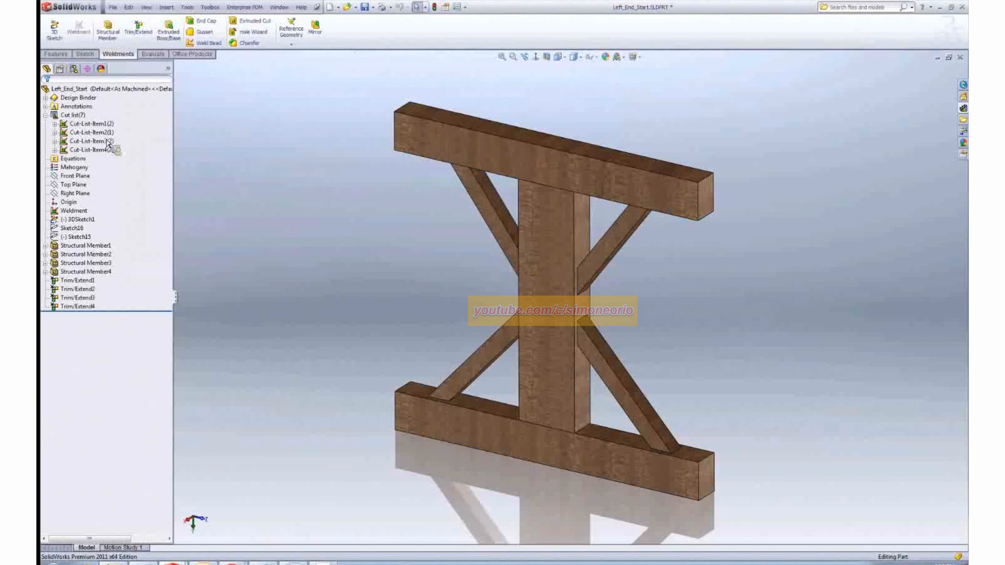
Cut the two rectangular notches of Sketch16 through all in the top of the upper crossbar
middle_click_drag(407, 228, 412, 229)
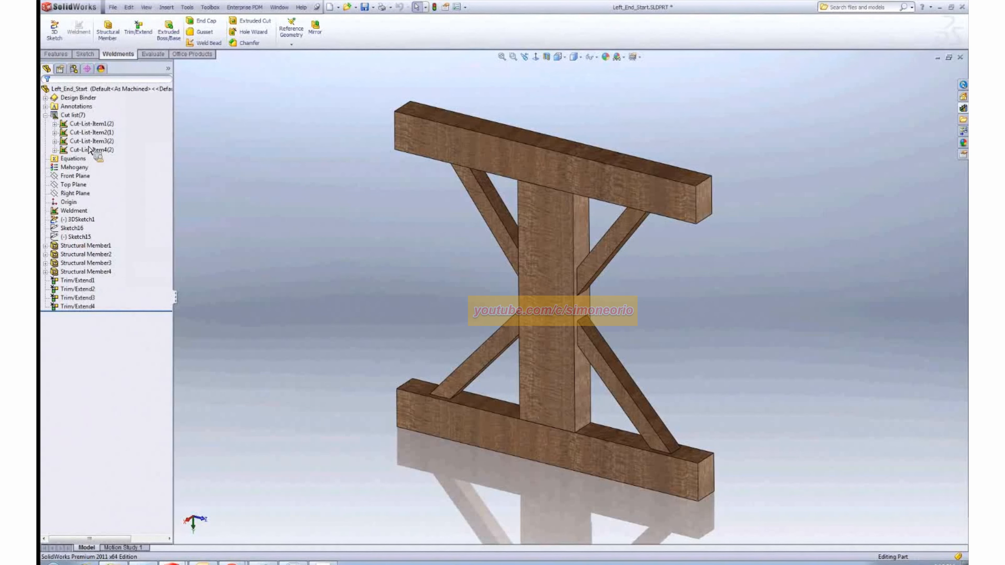
left_click(76, 230)
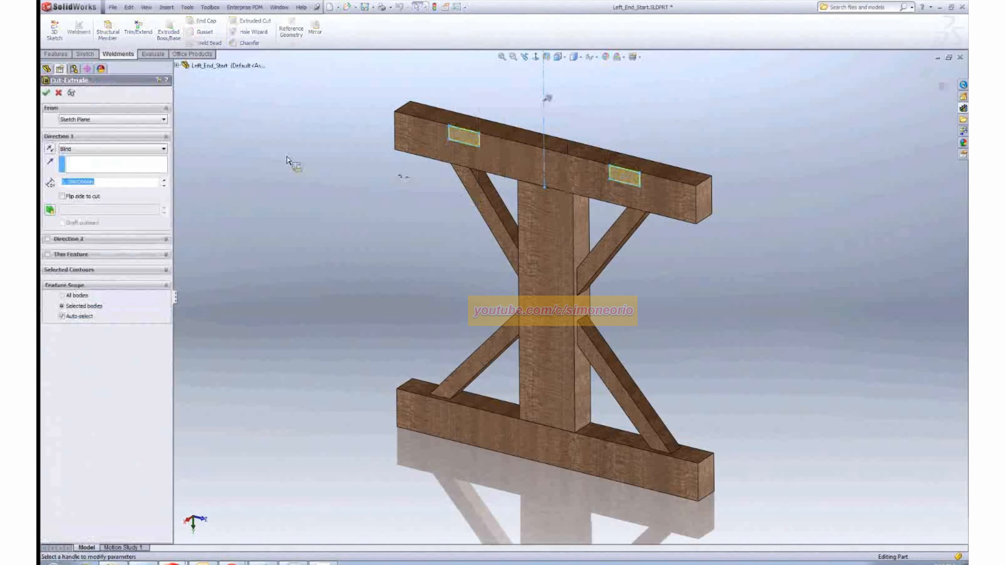
left_click(93, 149)
left_click(92, 167)
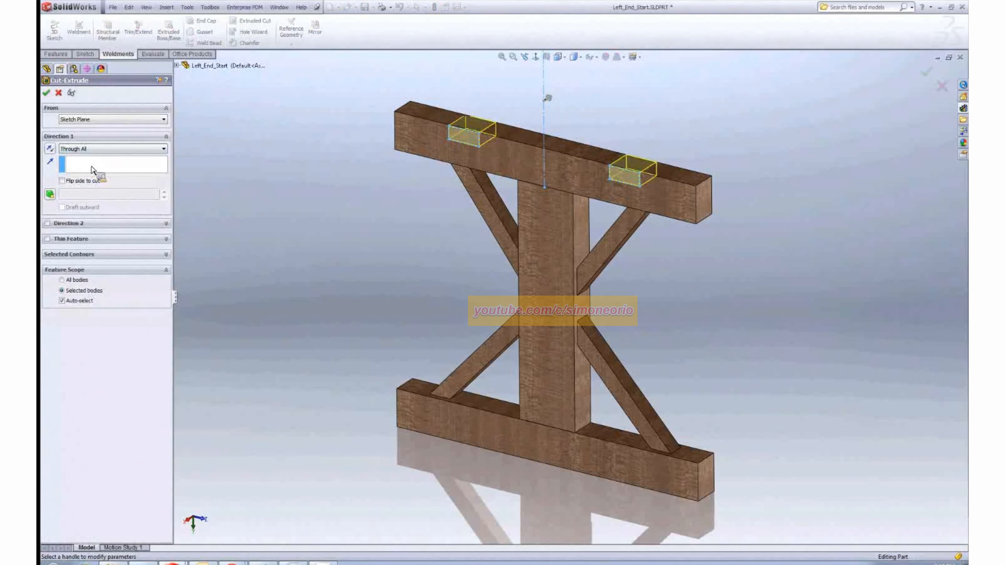
left_click(47, 93)
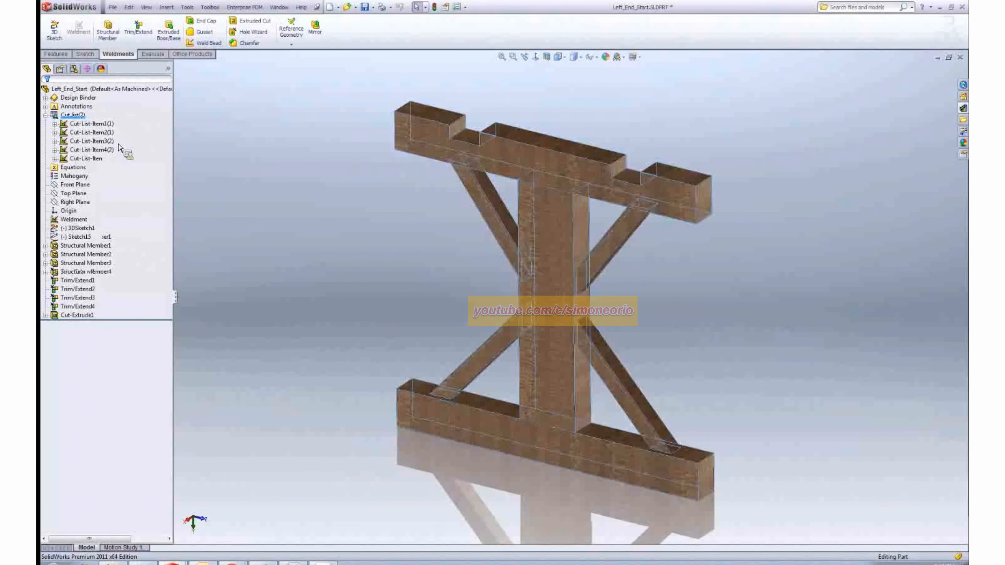
left_click(106, 126)
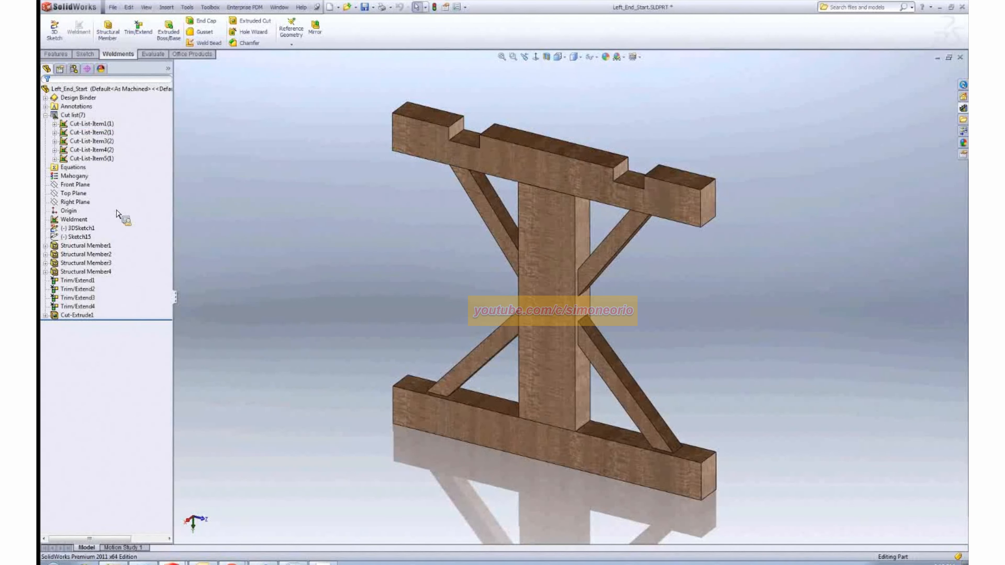
Cut the long shallow recess of Sketch15 into the underside of the lower crossbar with an Extruded Cut
left_click(75, 237)
left_click(257, 20)
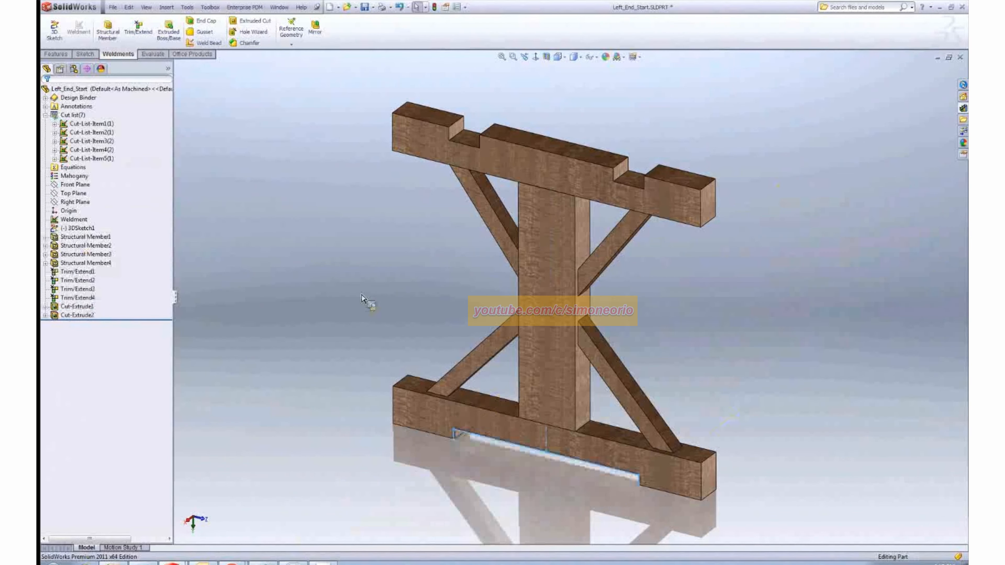
mouse_move(461, 343)
middle_mouse_down()
mouse_move(492, 293)
mouse_move(468, 344)
middle_mouse_up()
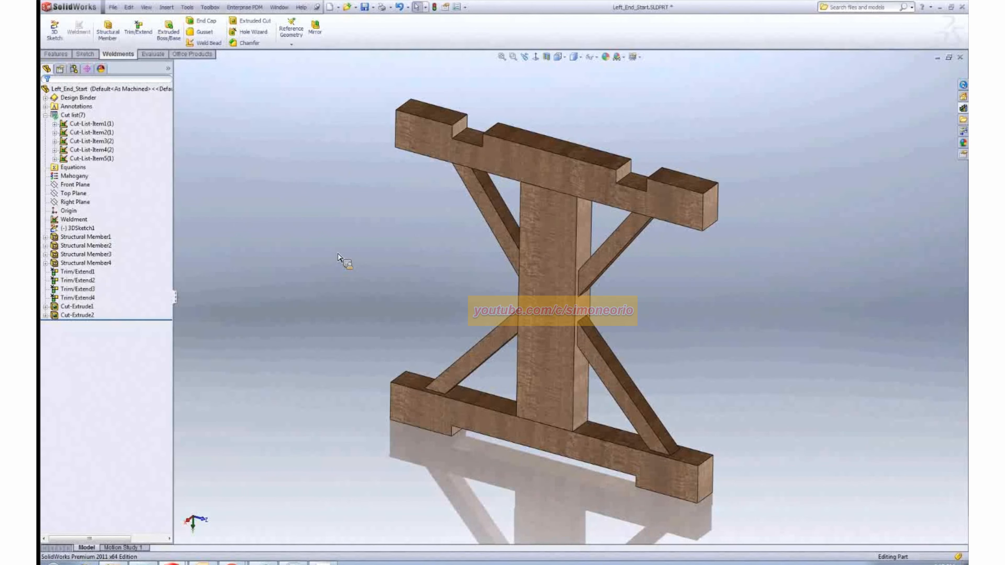
scroll(674, 326, "up", 1)
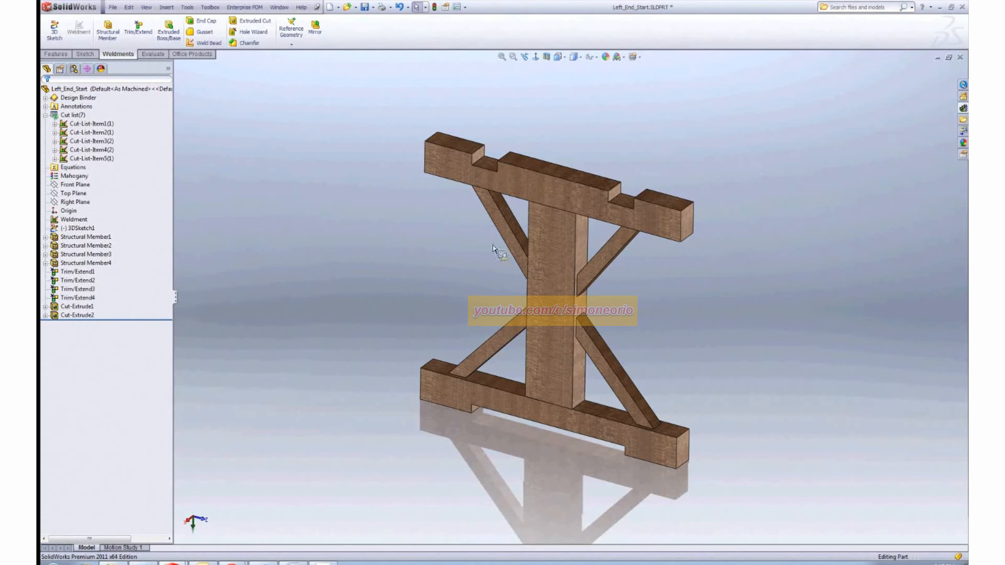
middle_click_drag(490, 257, 488, 260)
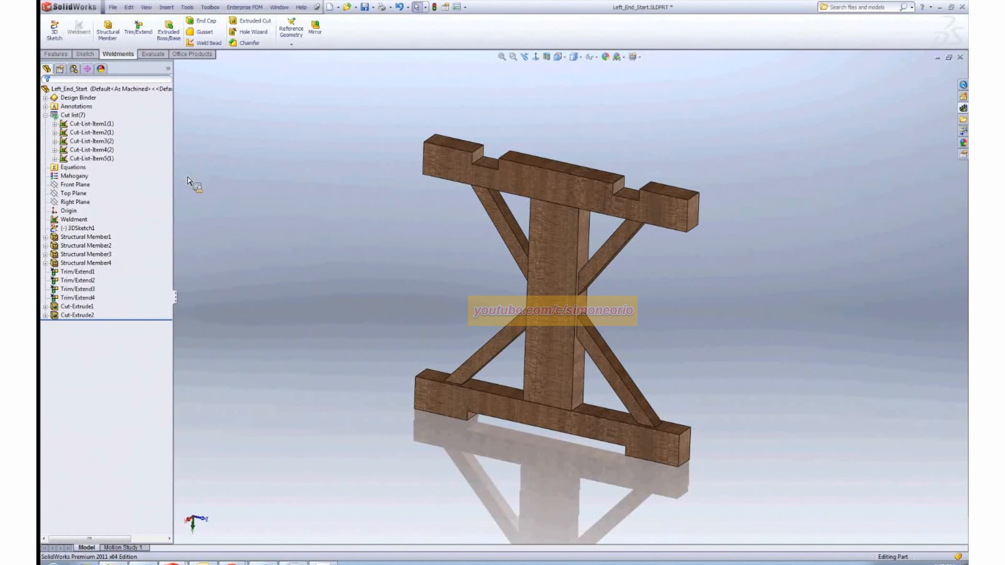
scroll(632, 261, "down", 2)
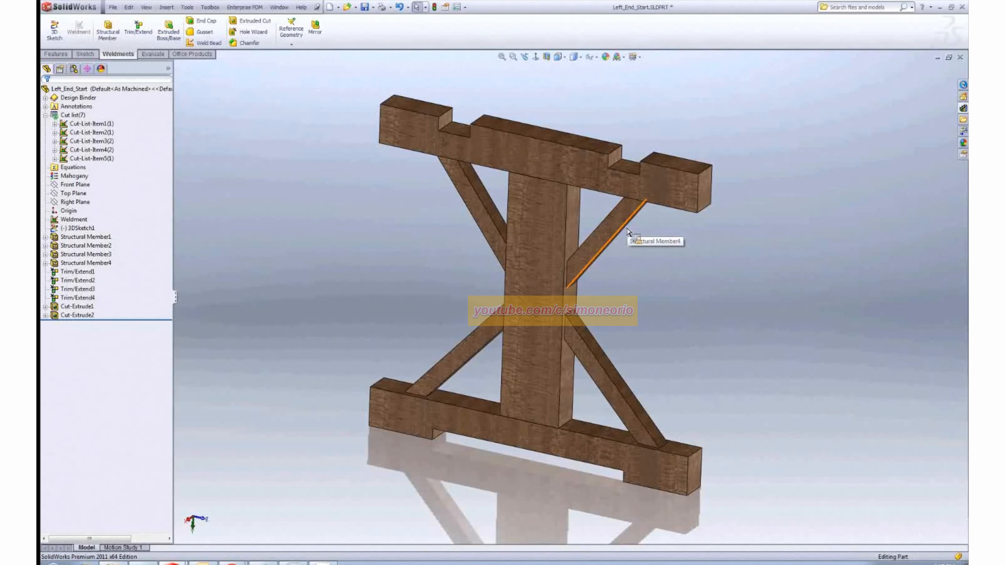
middle_click_drag(651, 270, 650, 223)
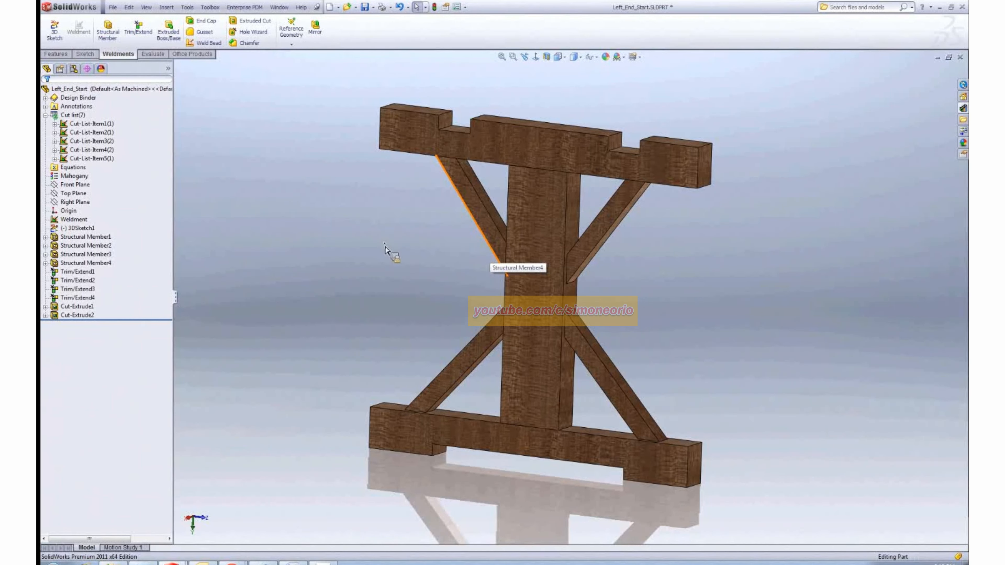
middle_click_drag(385, 248, 379, 238)
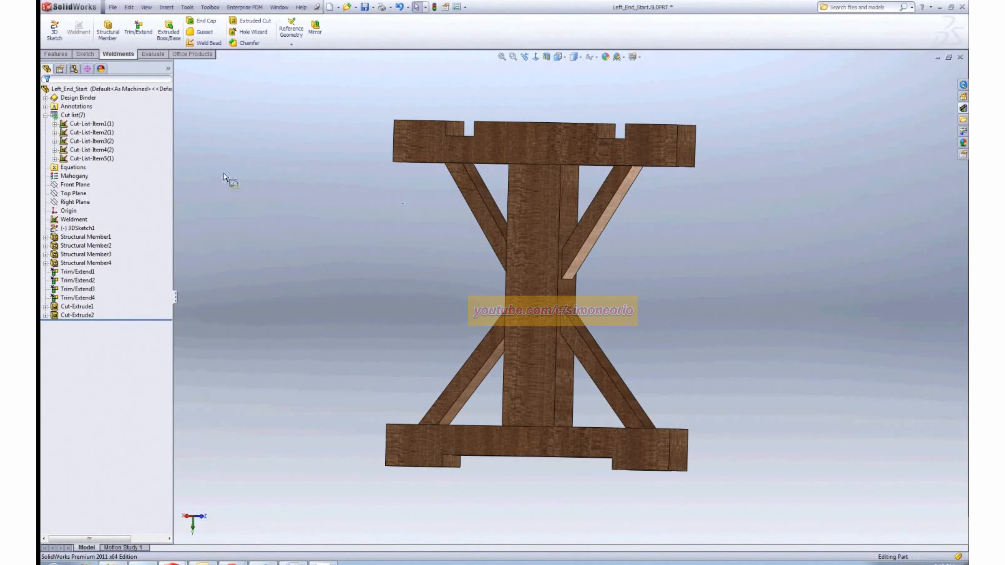
Expand Cut-List-Item5, highlight the body it contains and view the materials available for that body, then clear the selection
left_click(54, 158)
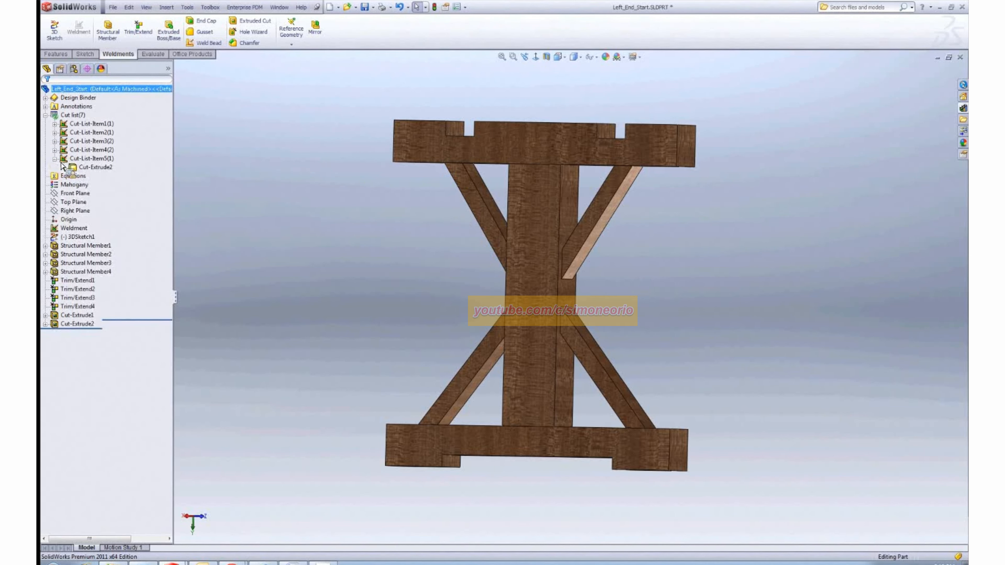
left_click(96, 169)
right_click(96, 170)
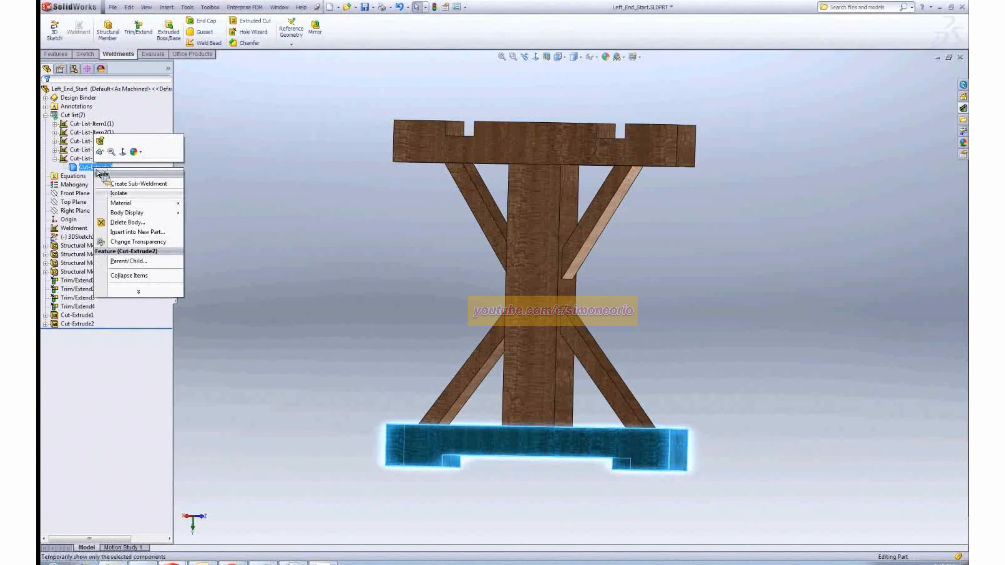
mouse_move(127, 208)
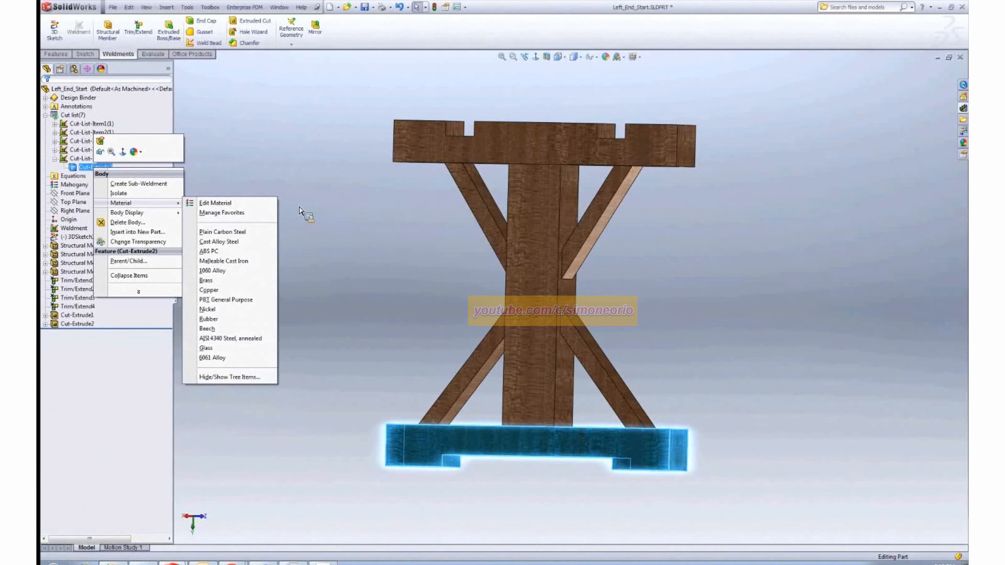
left_click(326, 203)
left_click(280, 185)
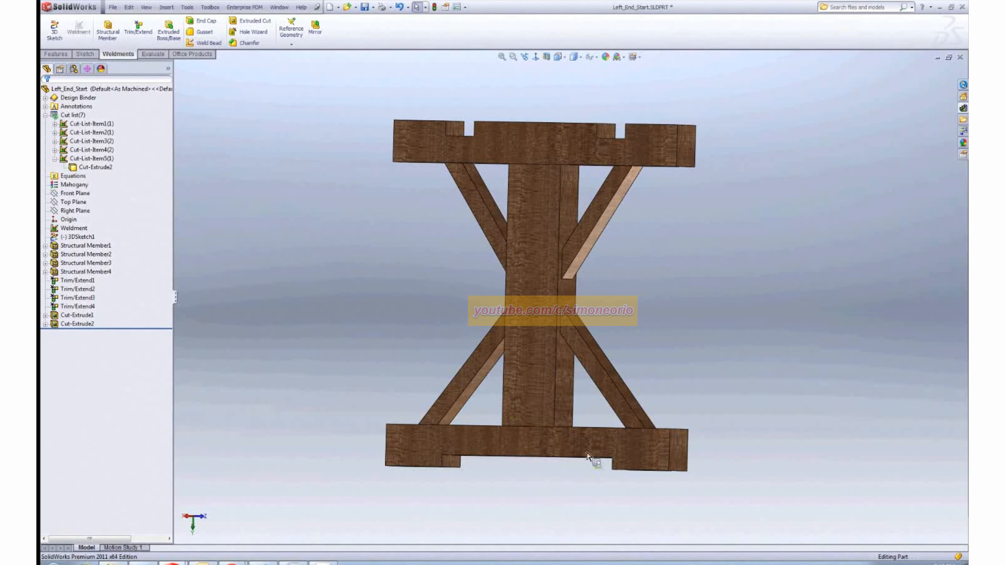
Review the structural member standards and the profile types offered for Wood (English), then leave the command without adding a member
middle_click_drag(587, 452, 318, 172)
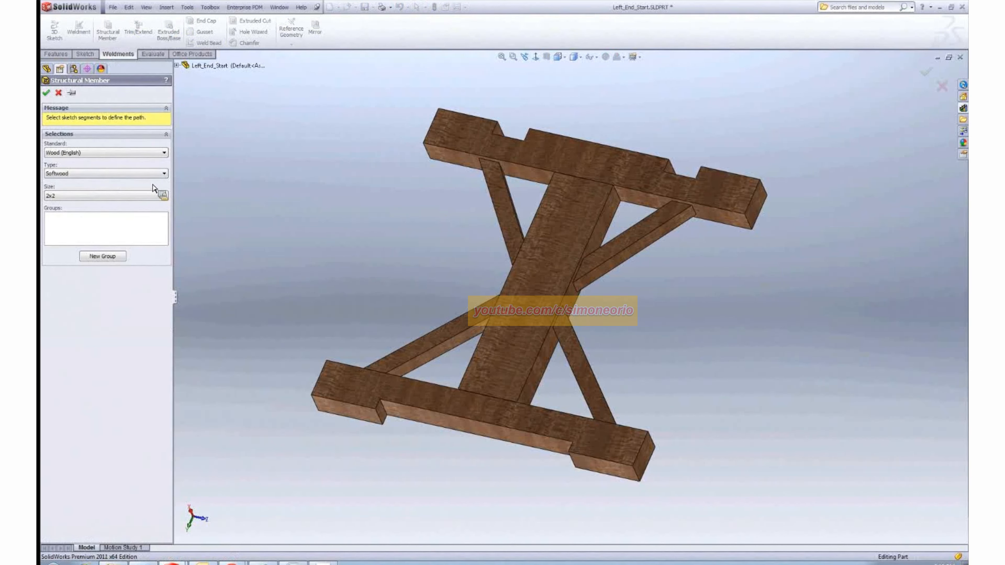
left_click(126, 154)
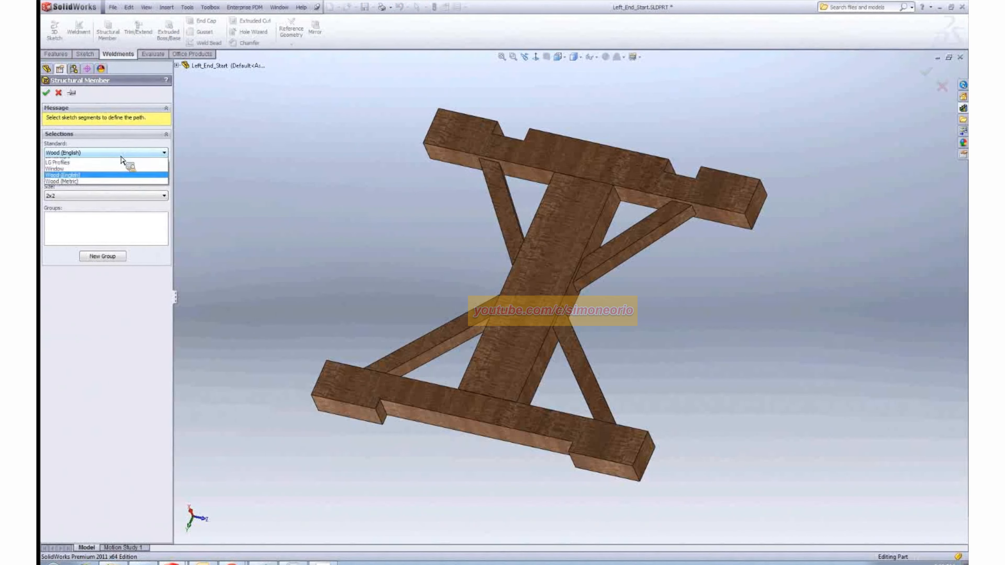
left_click(103, 206)
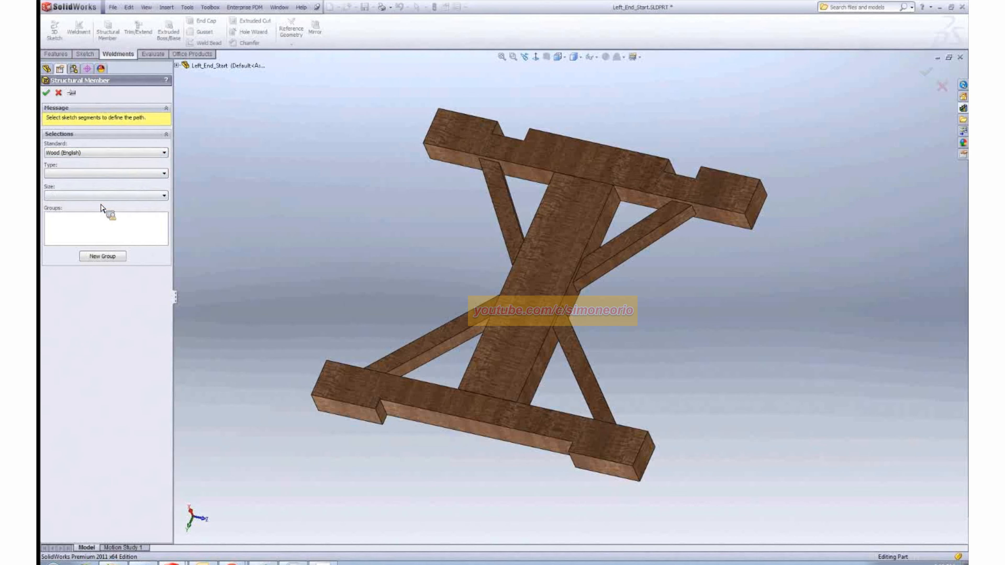
left_click(121, 176)
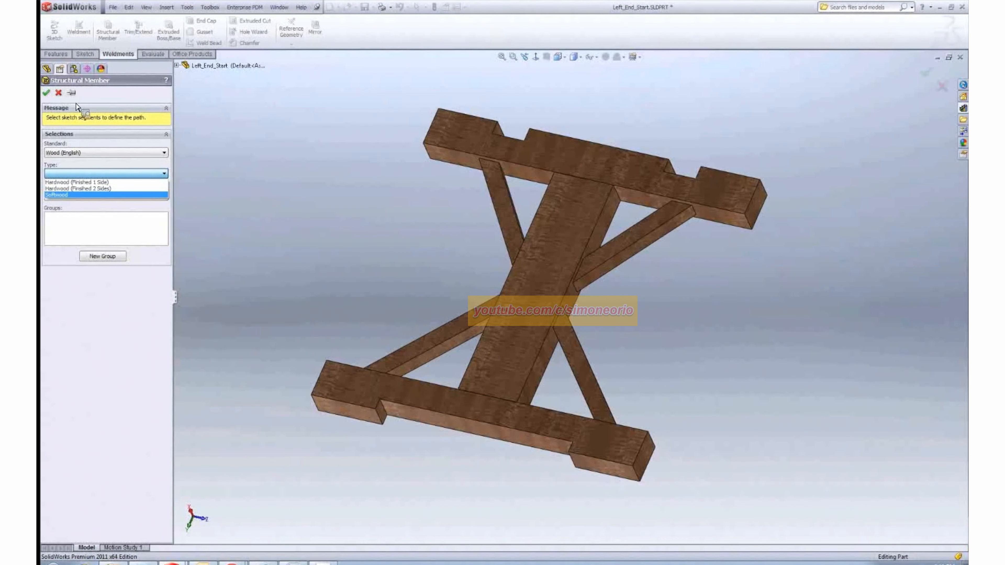
left_click(59, 93)
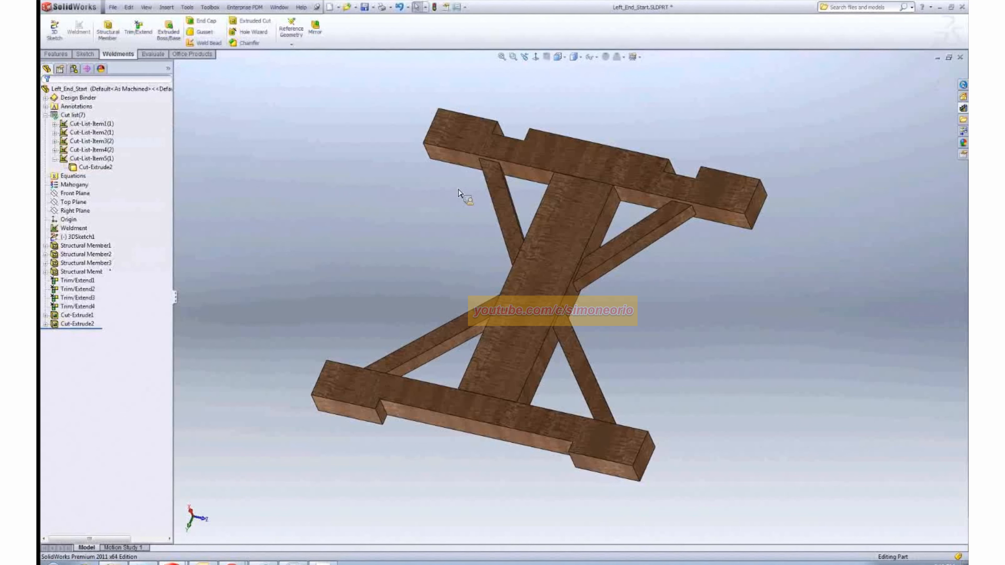
Change the lower crossbar to transparent so its joint with the vertical post can be seen
middle_click_drag(551, 379, 548, 327)
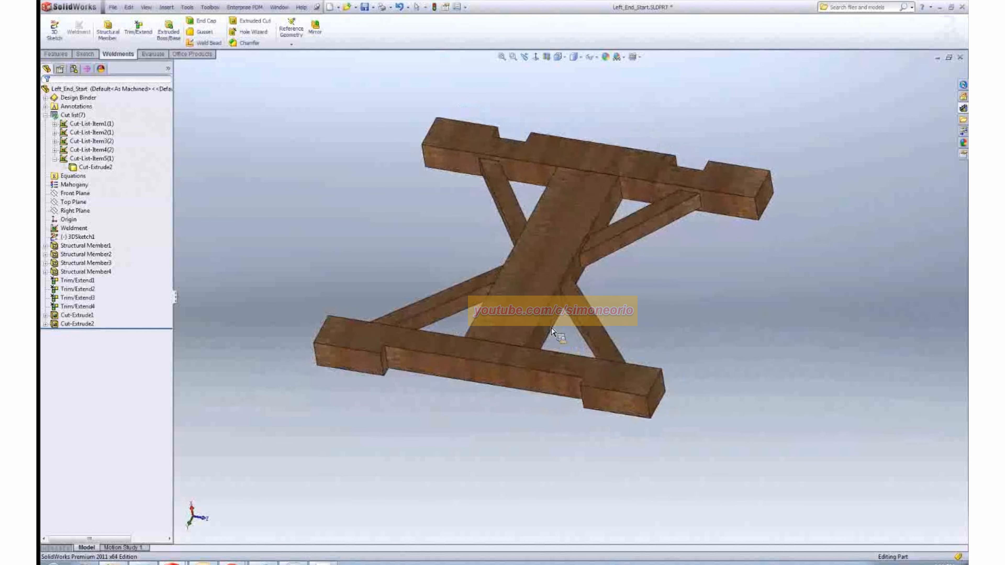
scroll(550, 329, "down", 6)
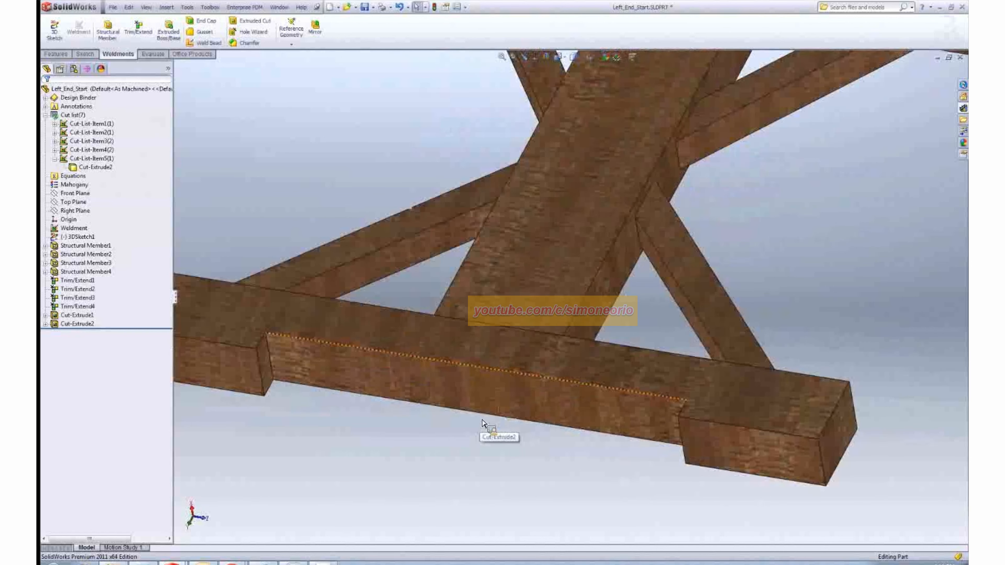
scroll(489, 426, "down", 2)
scroll(544, 422, "up", 3)
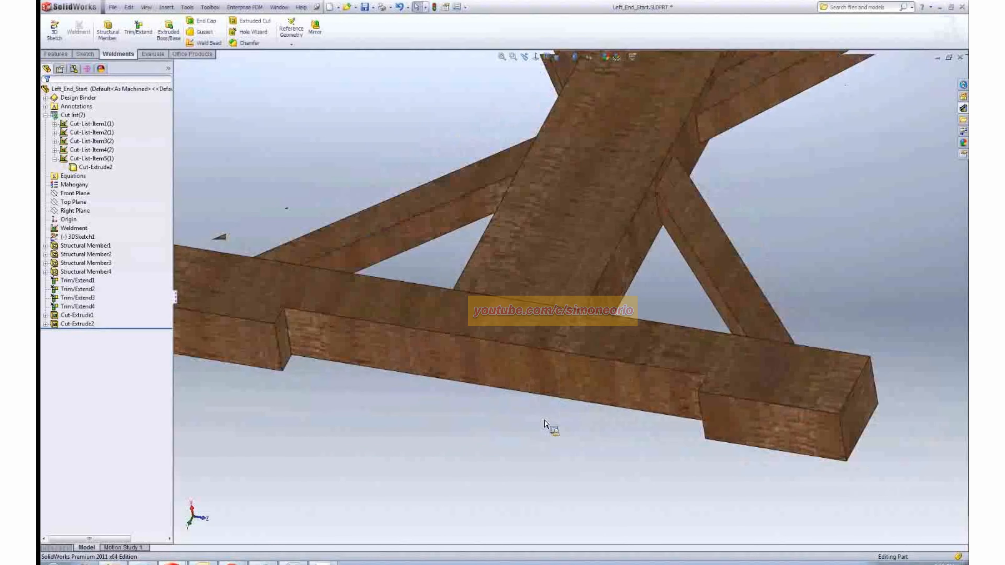
scroll(544, 421, "down", 3)
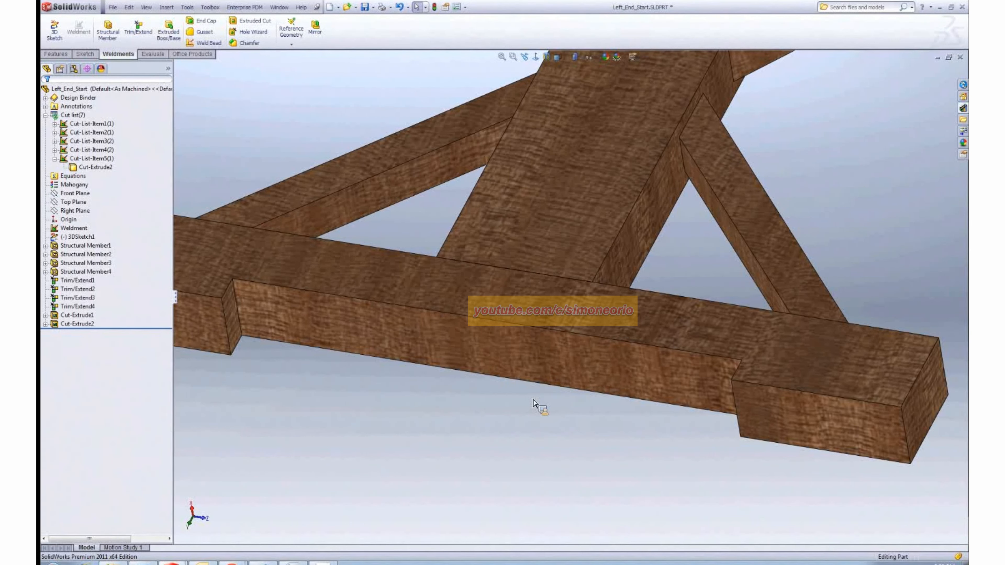
left_click(440, 288)
right_click(442, 290)
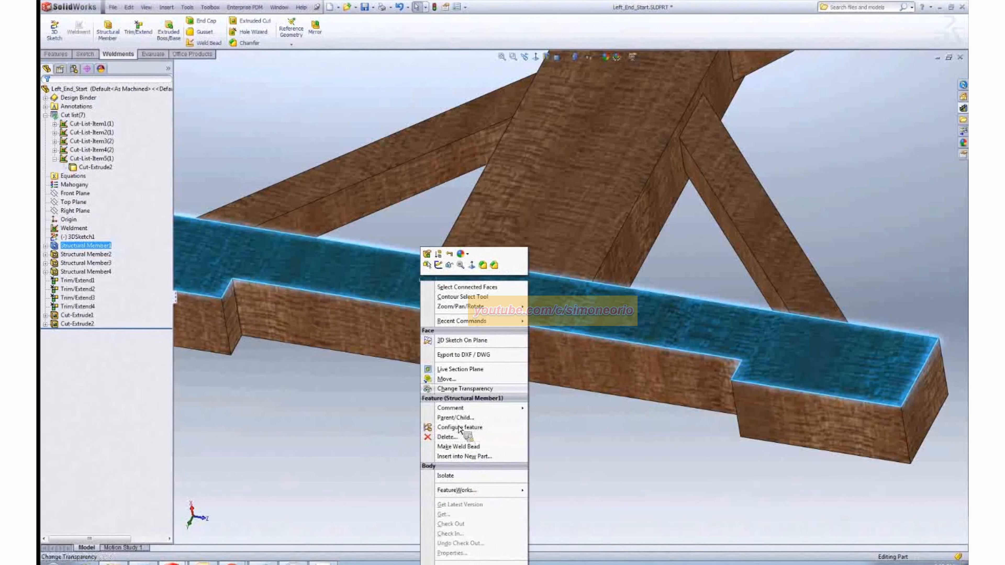
left_click(459, 393)
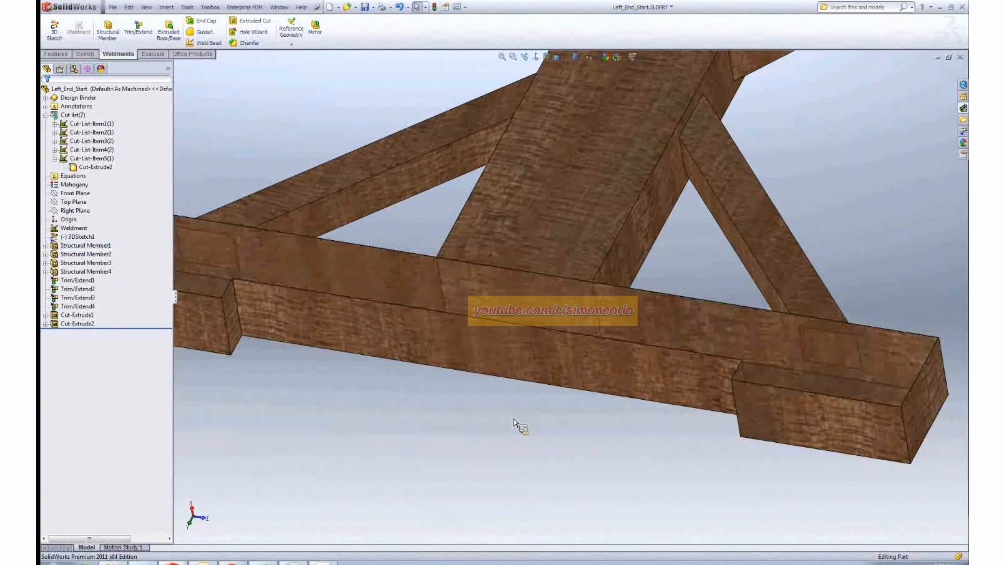
middle_click_drag(509, 436, 740, 296)
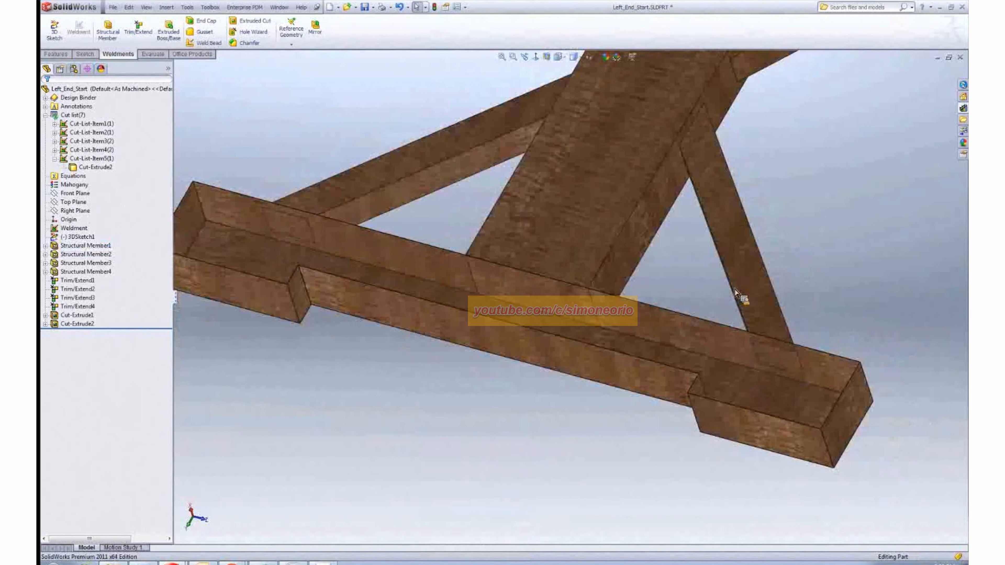
scroll(744, 266, "down", 2)
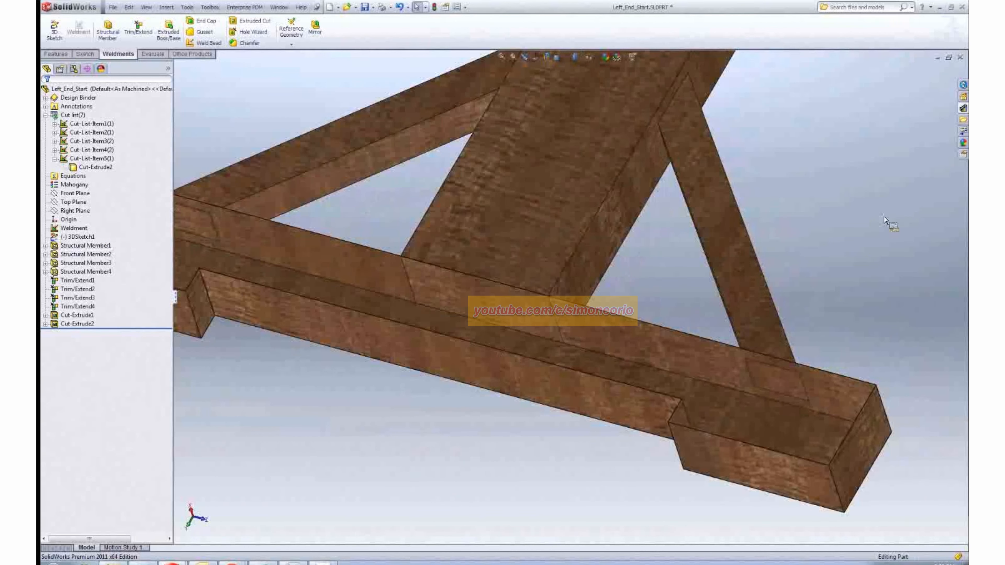
Browse the Design Library's Woodwork_Library_Features to the Dowel Pins folder under Tees and preview the 4 Dowels feature
left_click(963, 108)
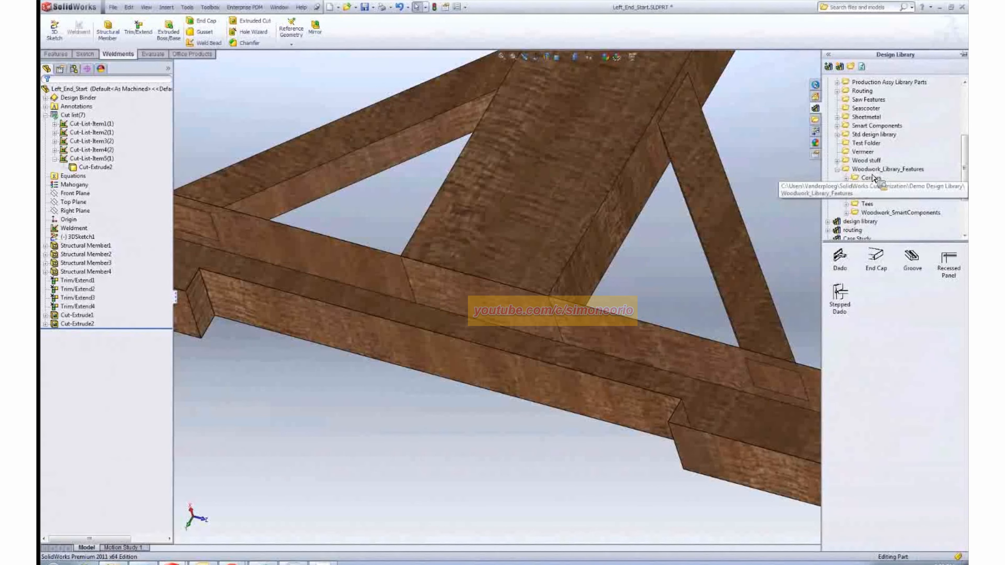
left_click(880, 171)
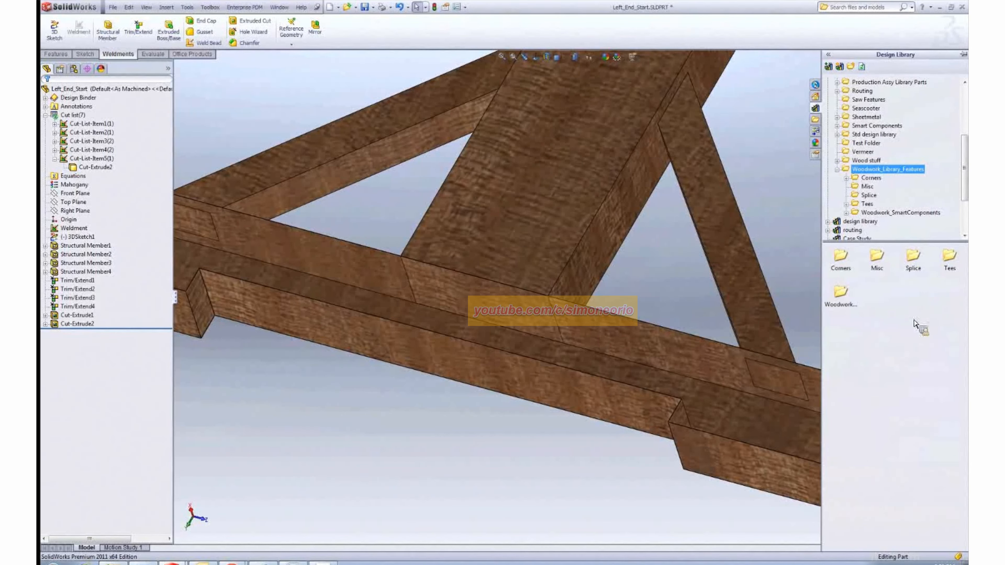
double_click(952, 259)
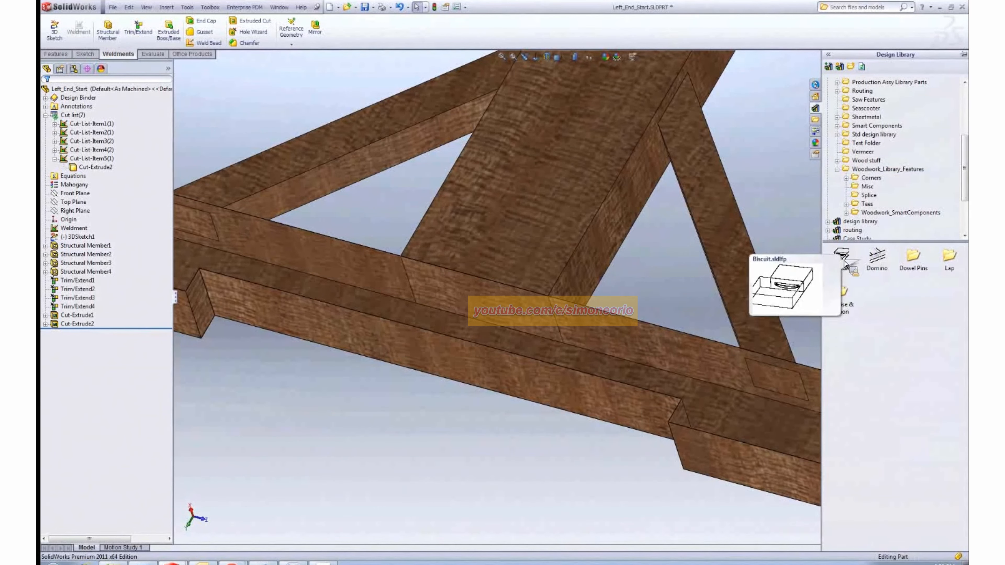
mouse_move(876, 262)
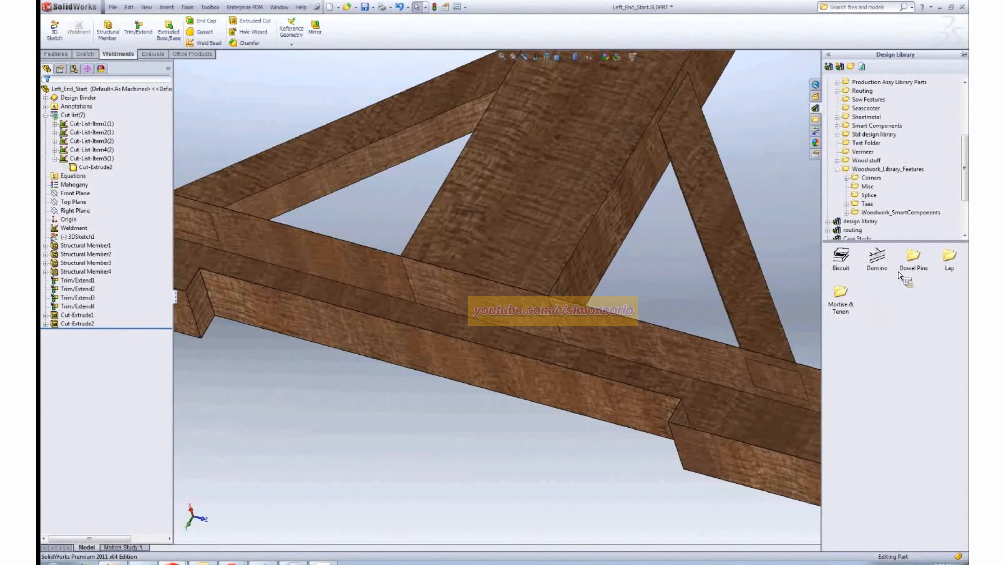
left_click(917, 264)
double_click(917, 264)
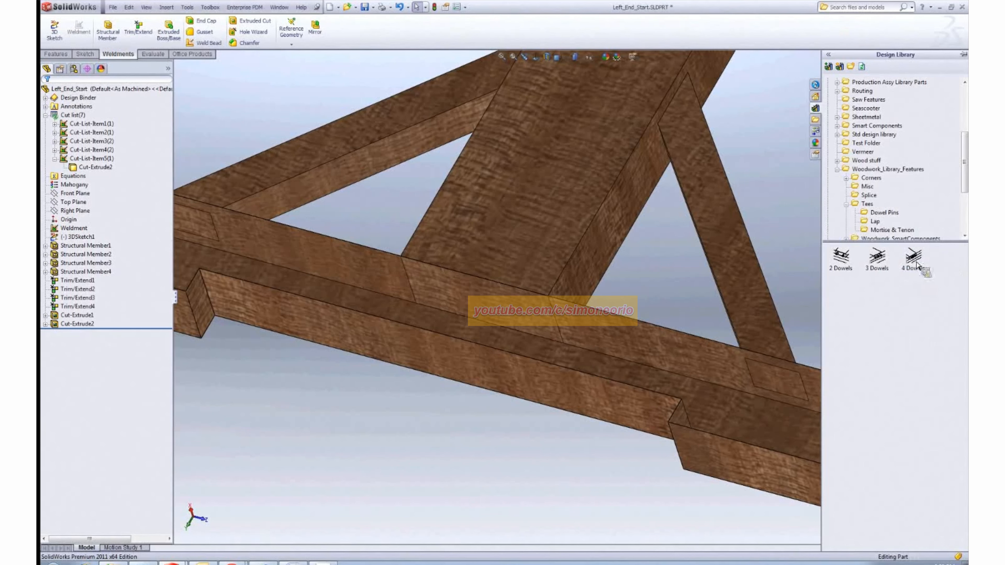
mouse_move(918, 269)
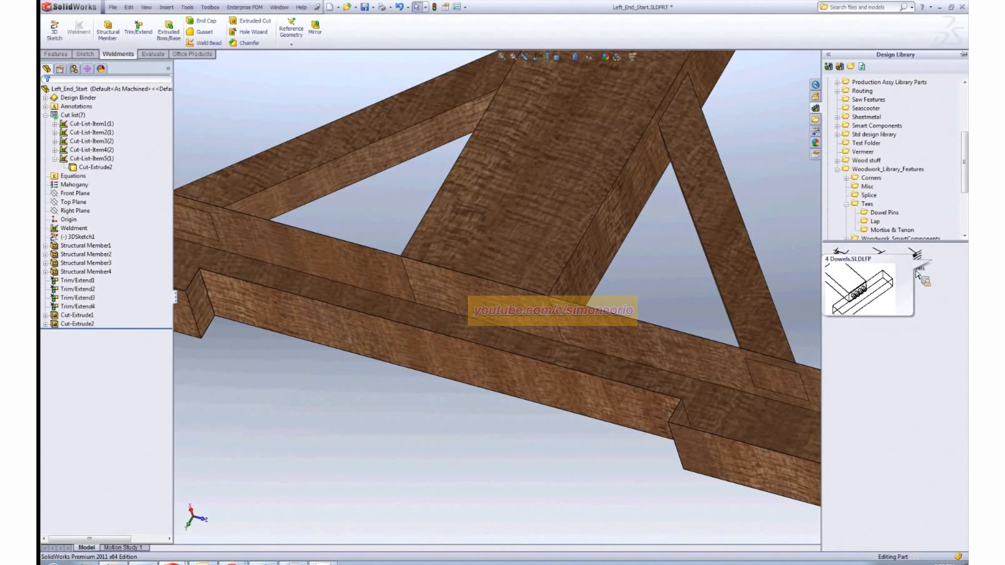
Insert the 4 Dowels library feature into the frame and move its preview window clear of the post joint
left_click_drag(918, 261, 658, 292)
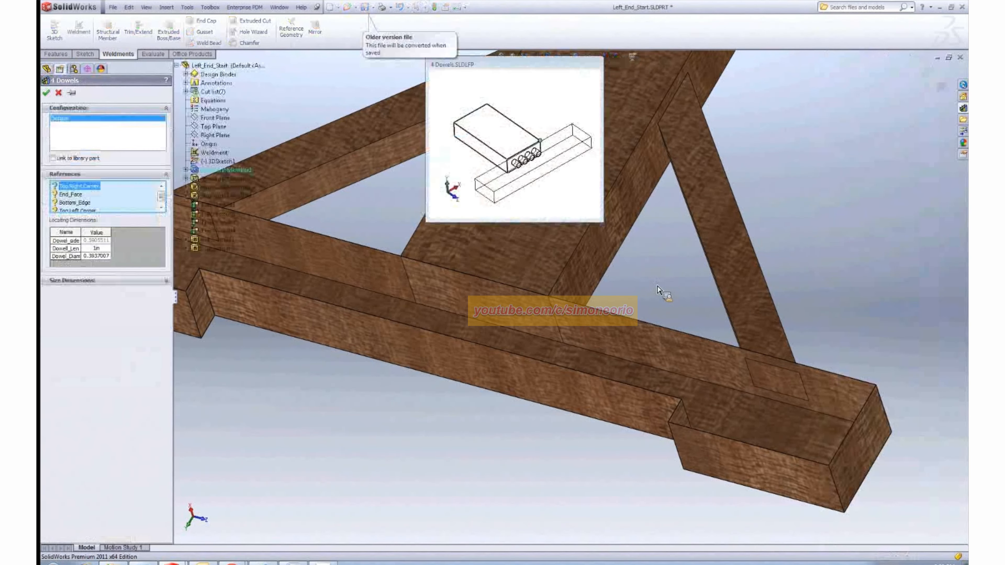
left_click(527, 78)
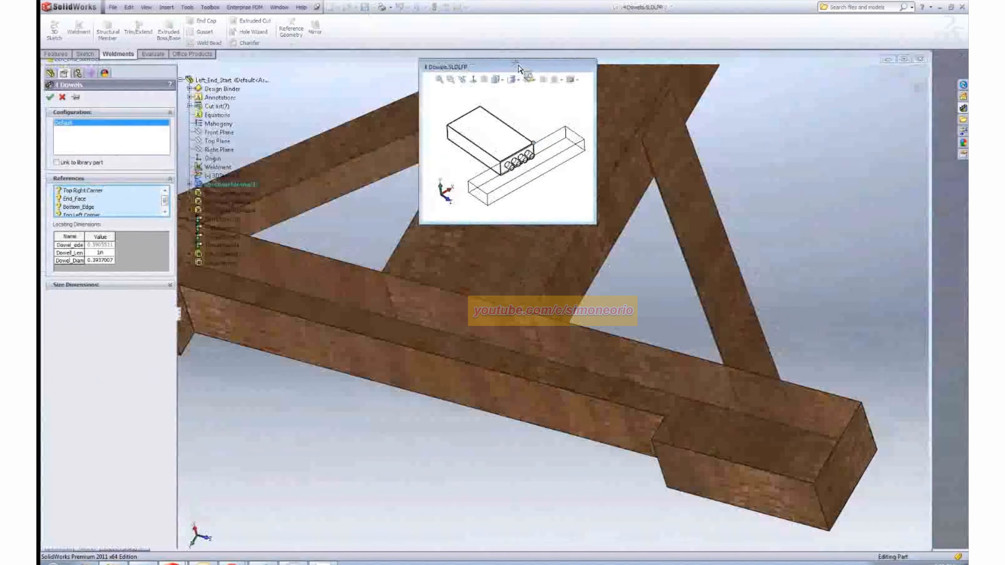
left_click_drag(478, 77, 455, 80)
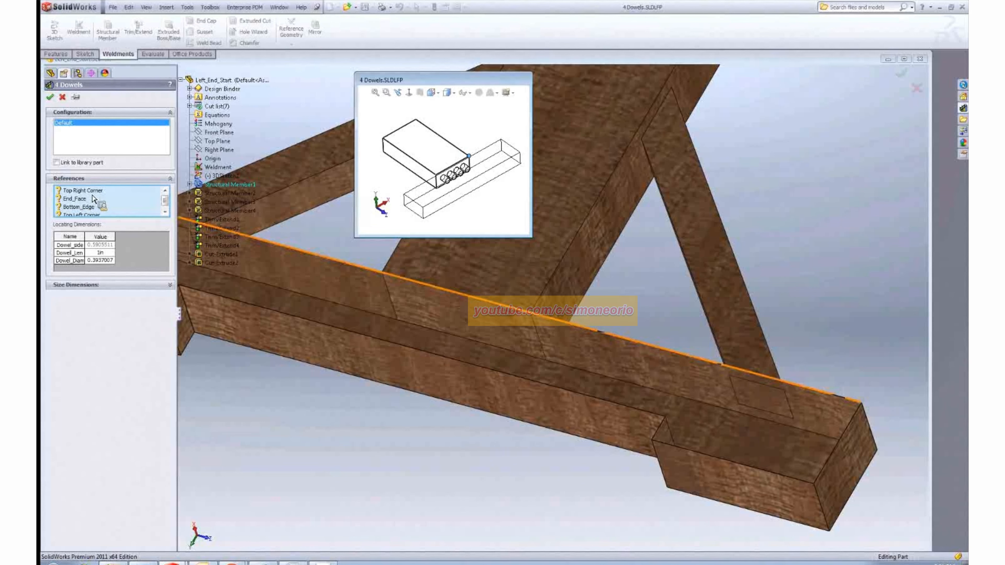
Assign the 4 Dowels references: the post's lower corners as Top Right and Top Left Corner, the crossbar's recess face as End_Face and its outer edge as Bottom_Edge
left_click(533, 312)
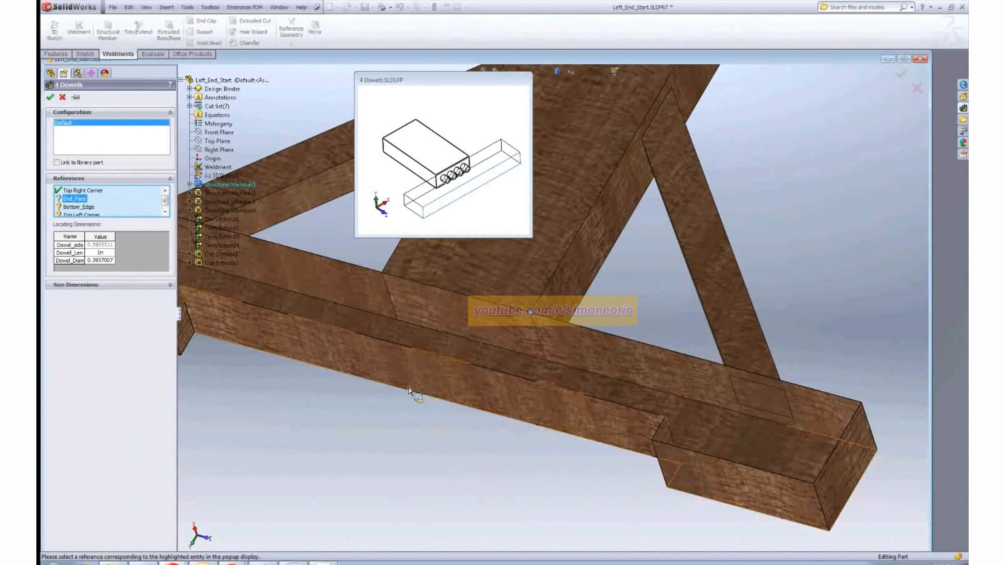
left_click(406, 369)
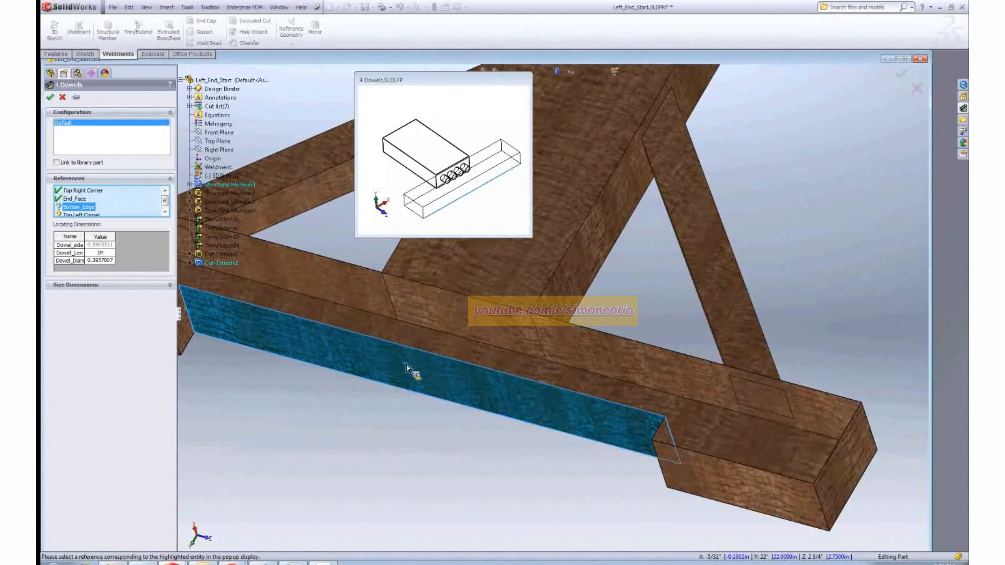
left_click(388, 389)
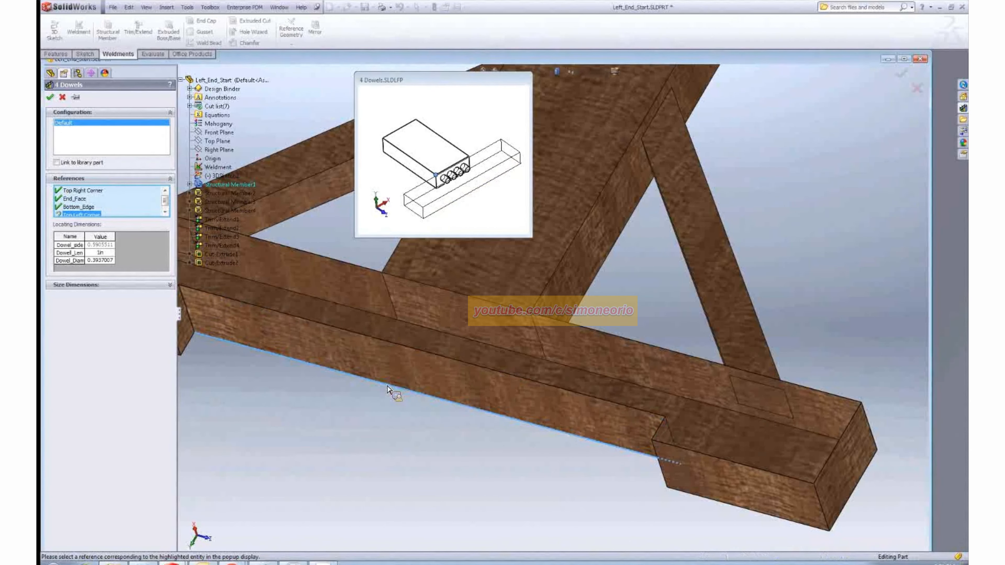
left_click(382, 274)
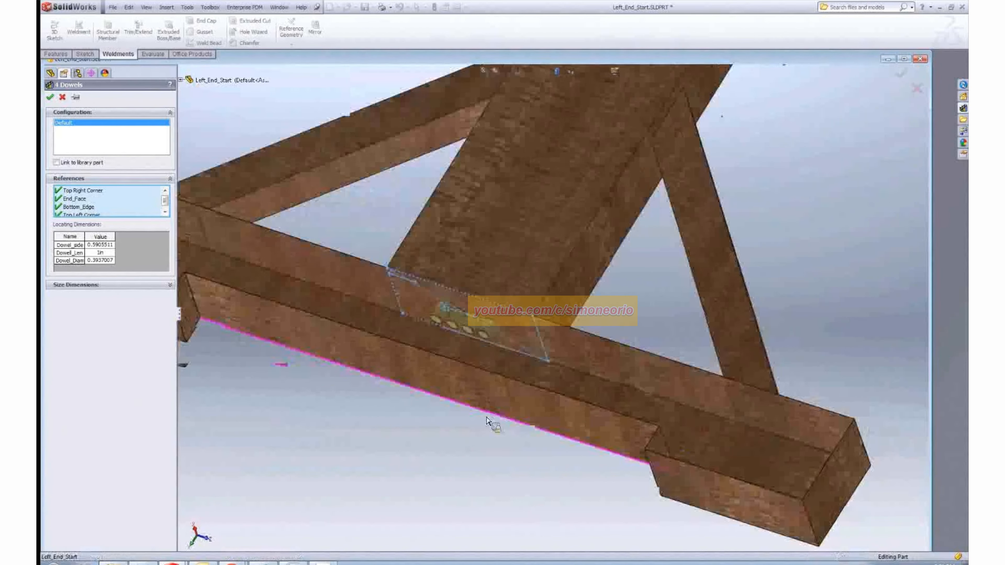
scroll(491, 424, "down", 5)
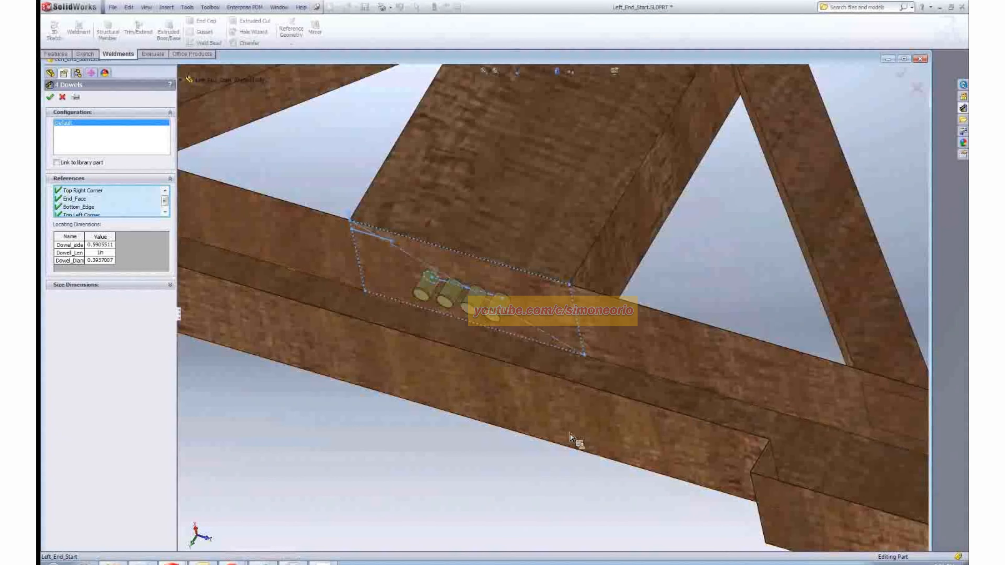
Widen the locating dimensions table to make its names and values readable, and set Dowel_side_inset to 0.5 in
middle_click_drag(493, 451, 471, 462)
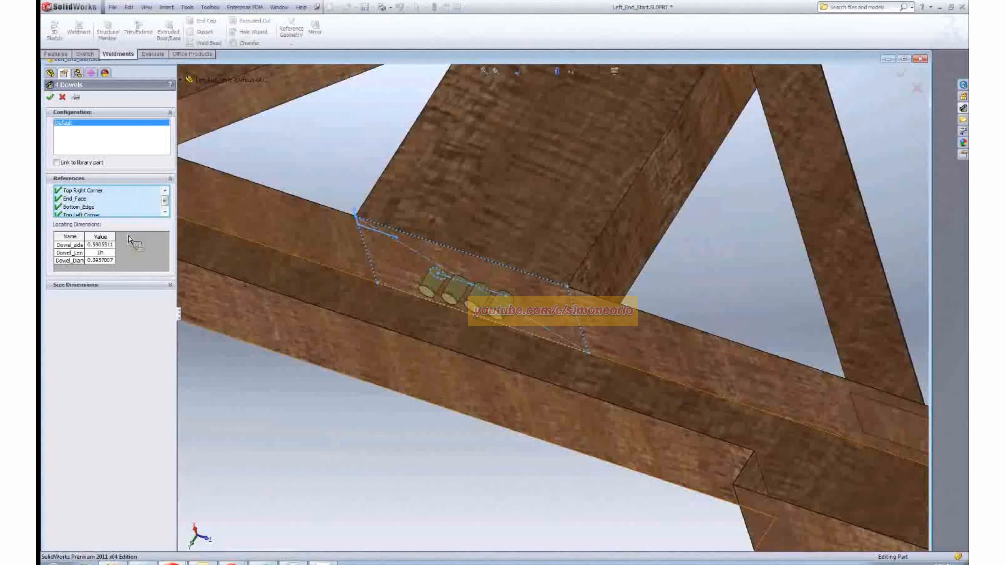
left_click_drag(88, 240, 121, 243)
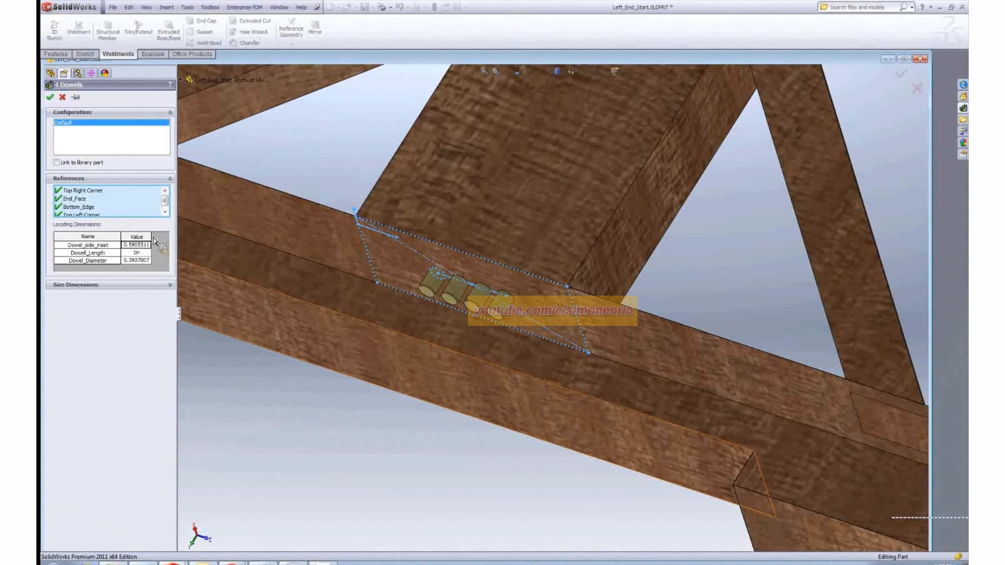
left_click_drag(153, 237, 158, 237)
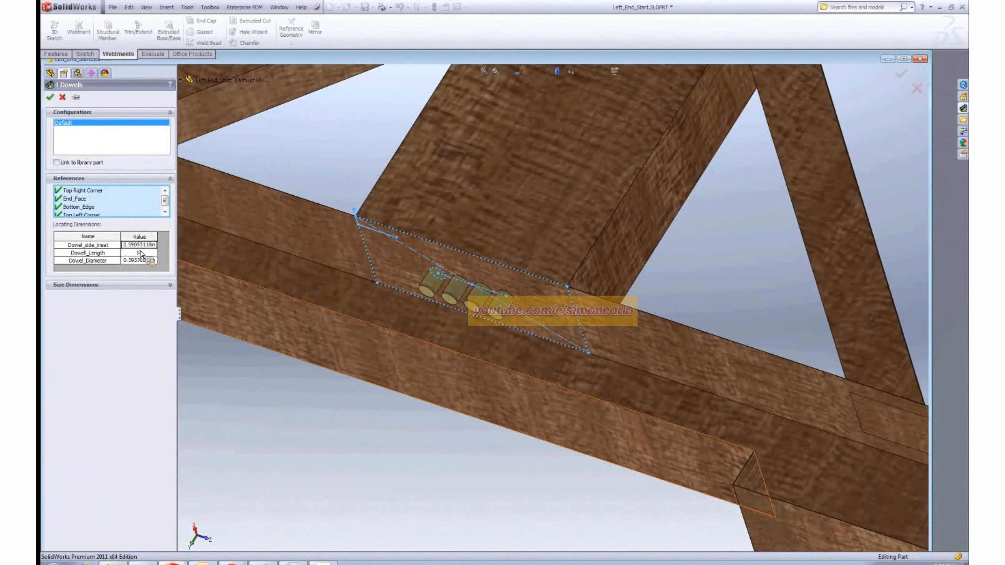
left_click(161, 252)
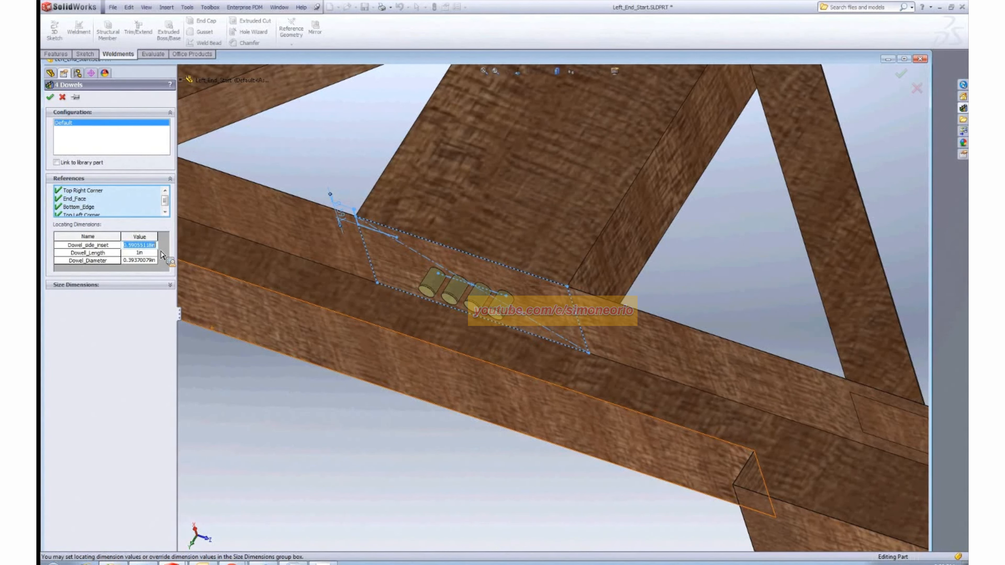
type(".5")
key("Return")
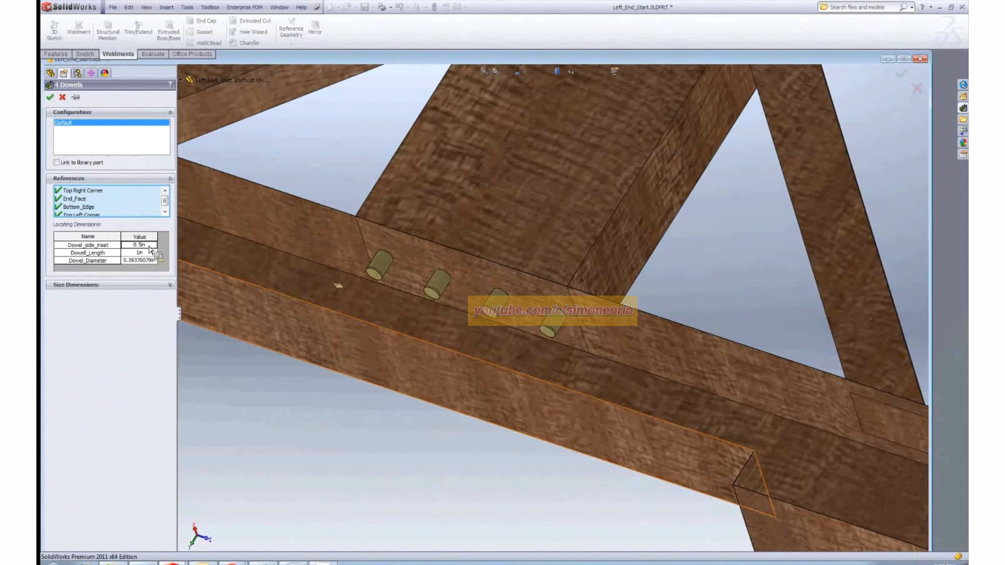
Set the dowel length to 1.5 in and the dowel diameter to 0.5 in
left_click(150, 253)
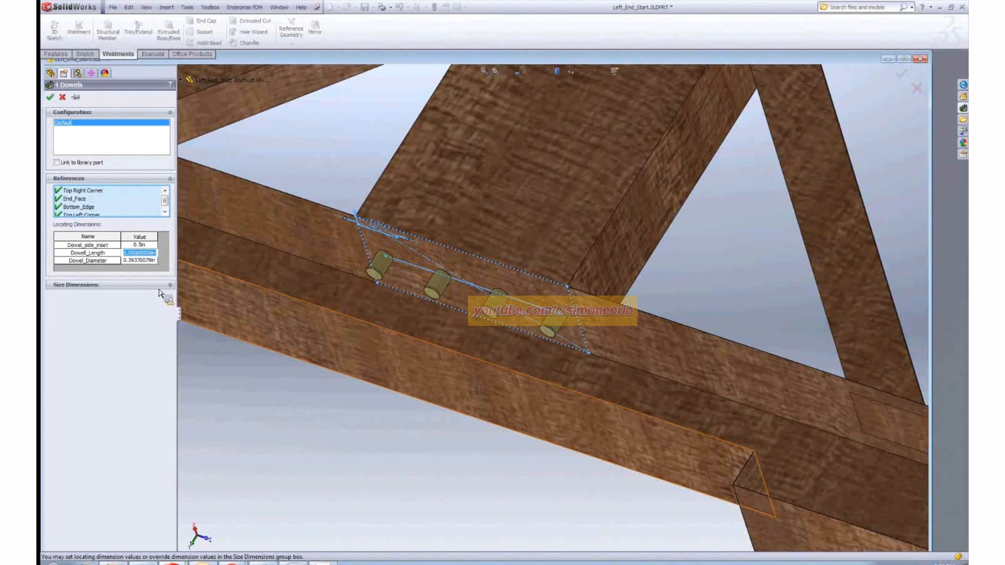
type("1.5")
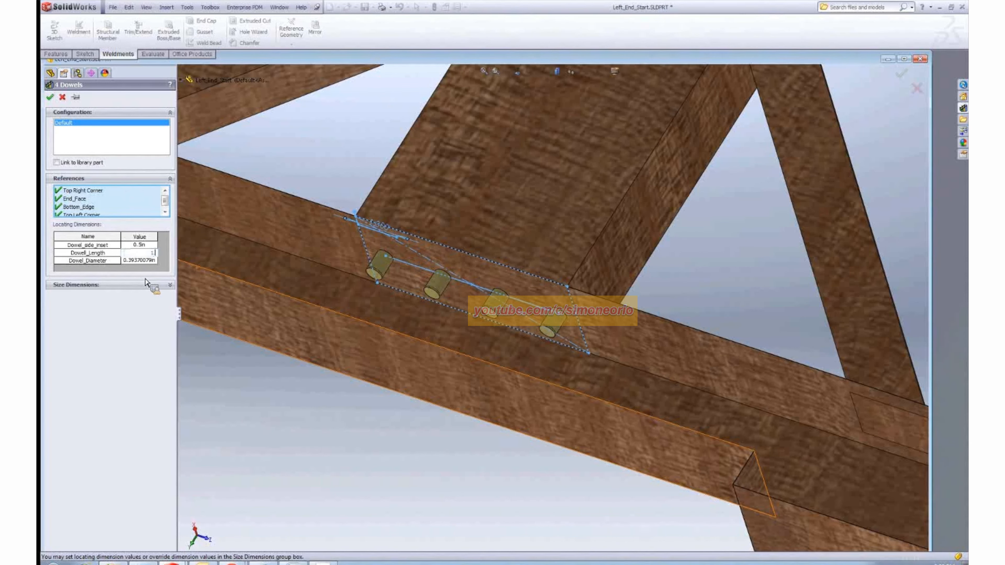
key("Return")
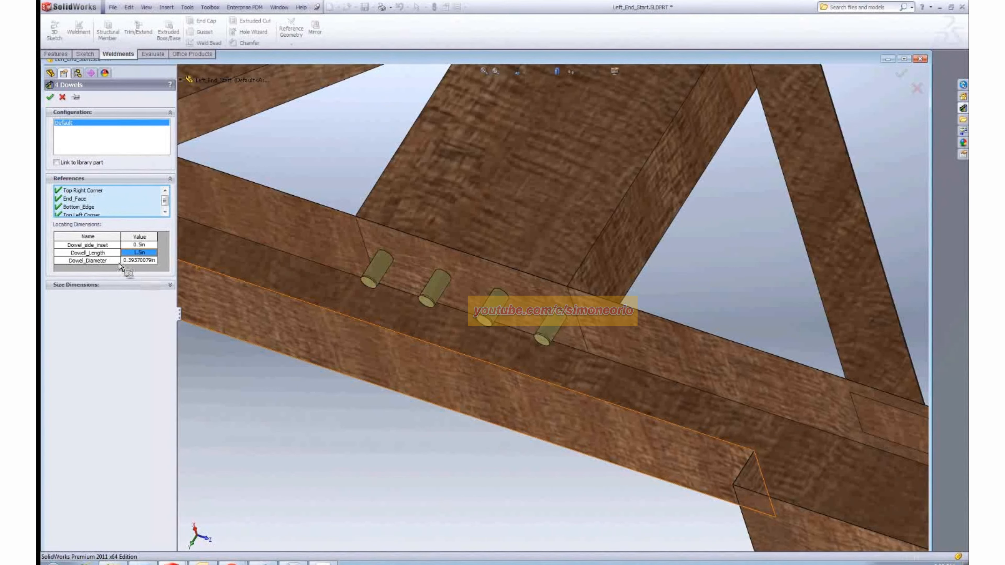
left_click(142, 262)
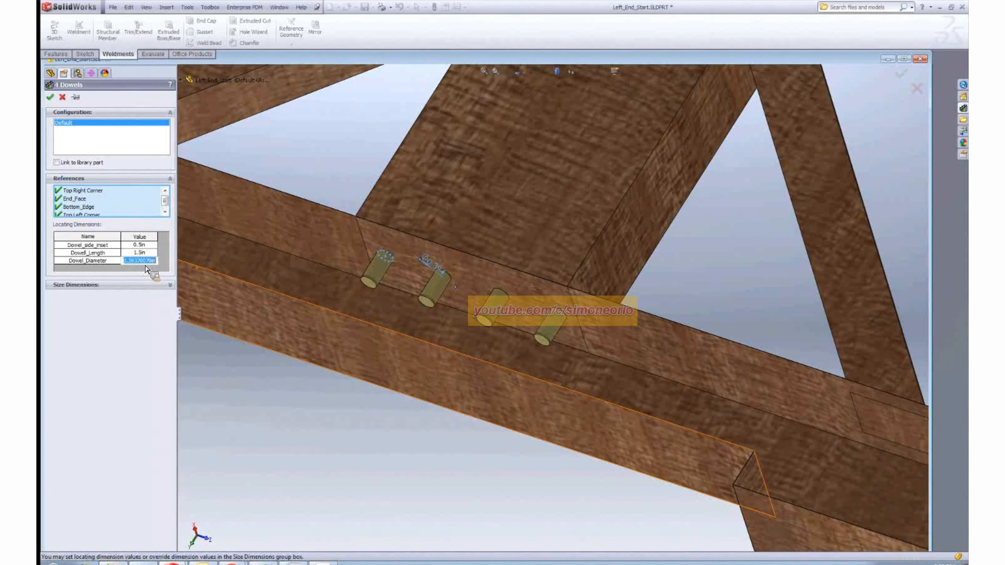
type("0.5")
key("Return")
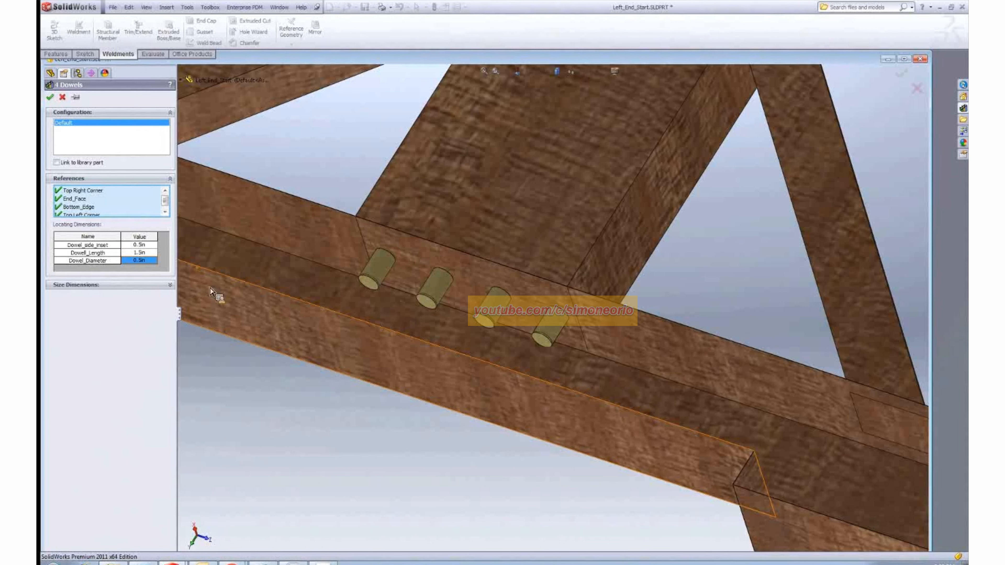
Override the size dimensions with a Dowel_End_Gap of 0.1 in and accept the 4 Dowels feature
left_click(137, 285)
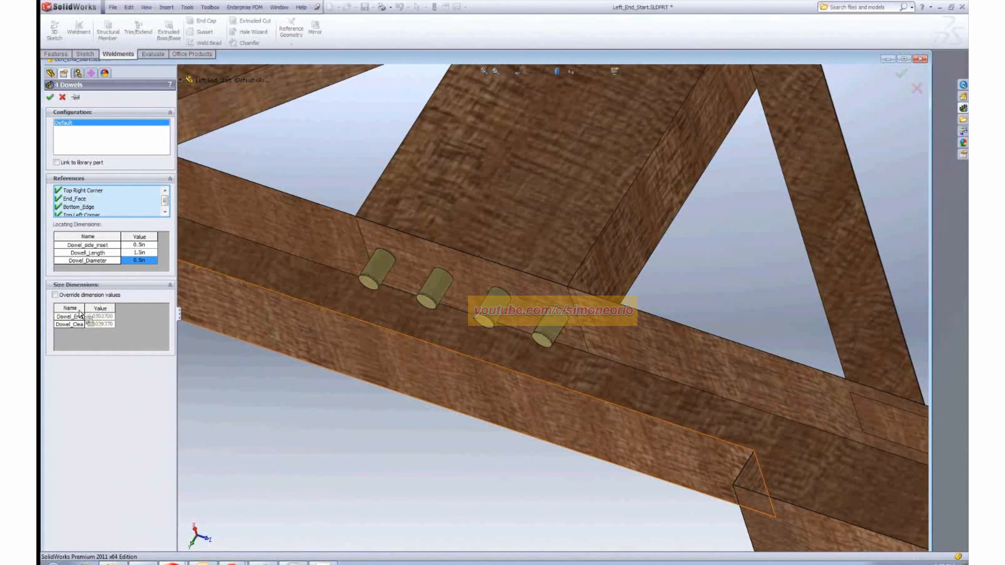
left_click(71, 296)
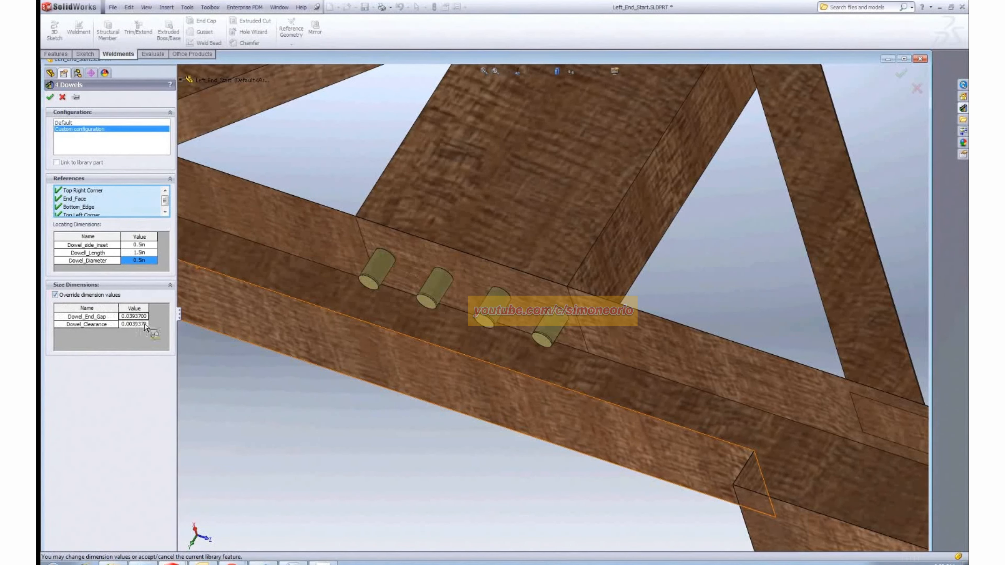
left_click(140, 318)
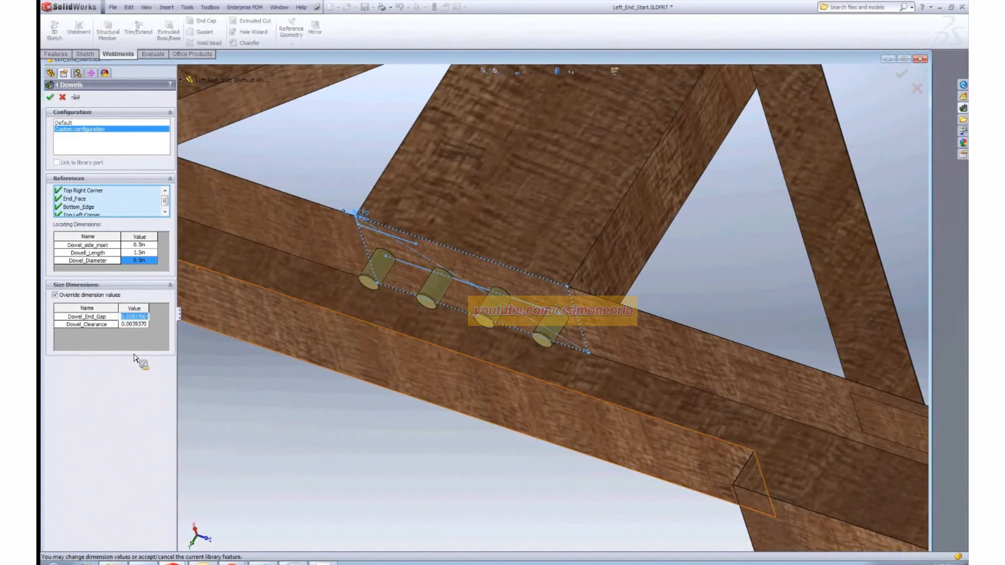
type("0.1in")
key("Return")
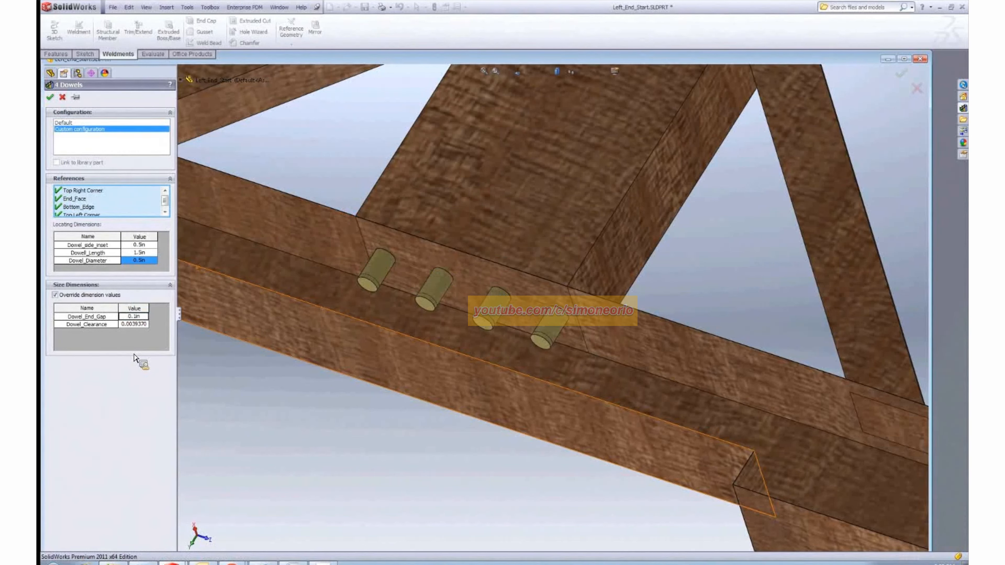
left_click(50, 97)
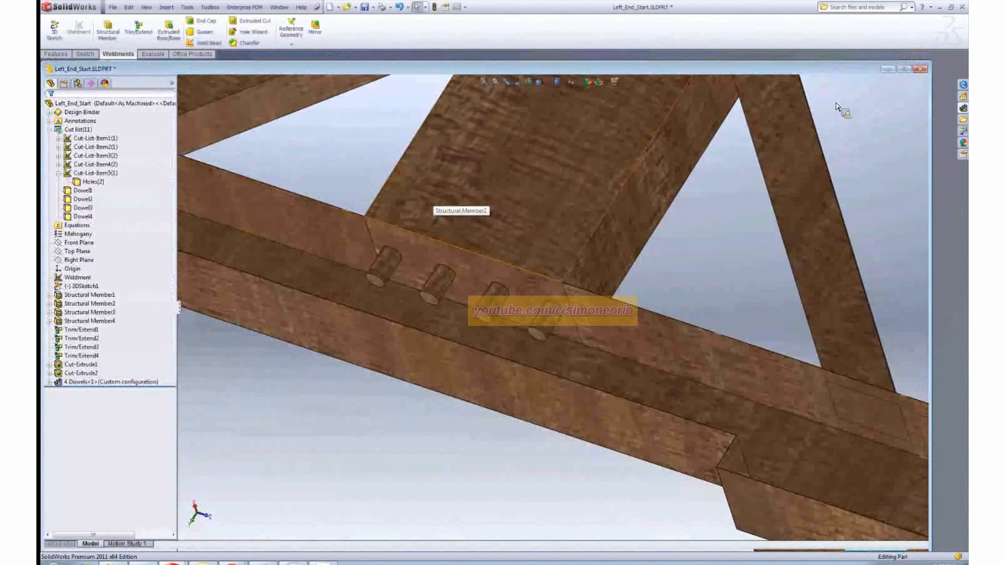
Hide the lower crossbar to inspect the four dowels in the post's end, and undo the hiding
left_click(905, 69)
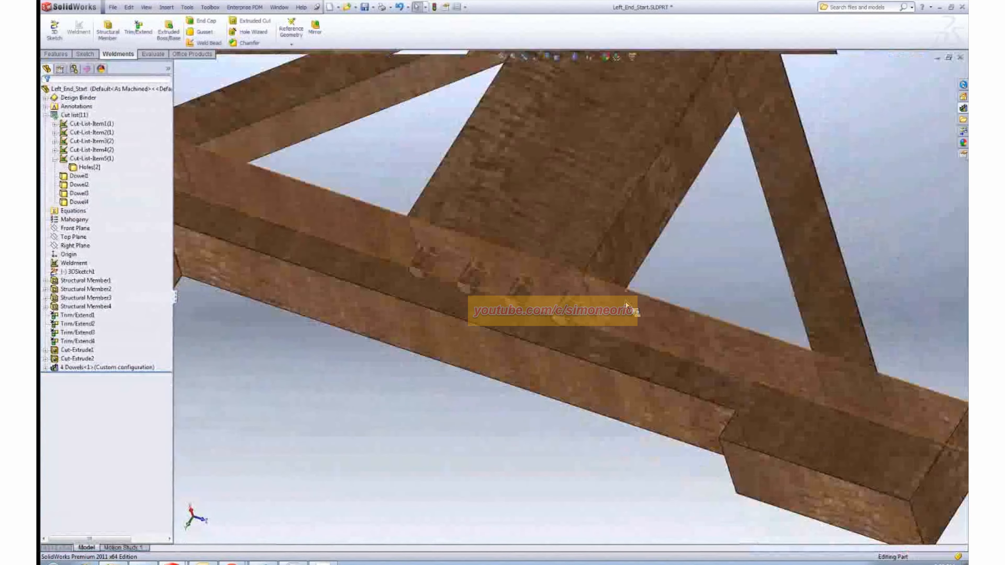
scroll(626, 305, "up", 3)
left_click(391, 313)
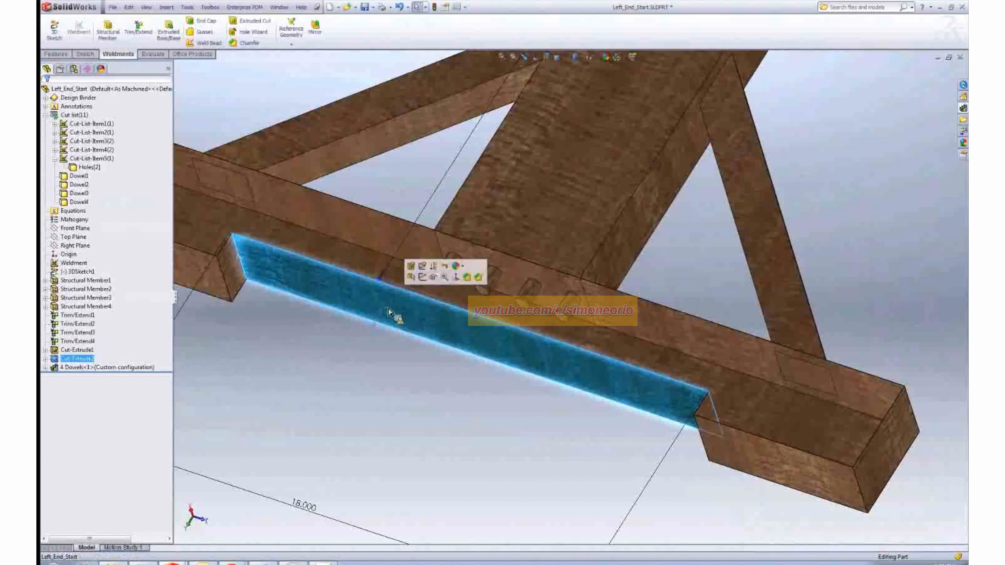
left_click(433, 277)
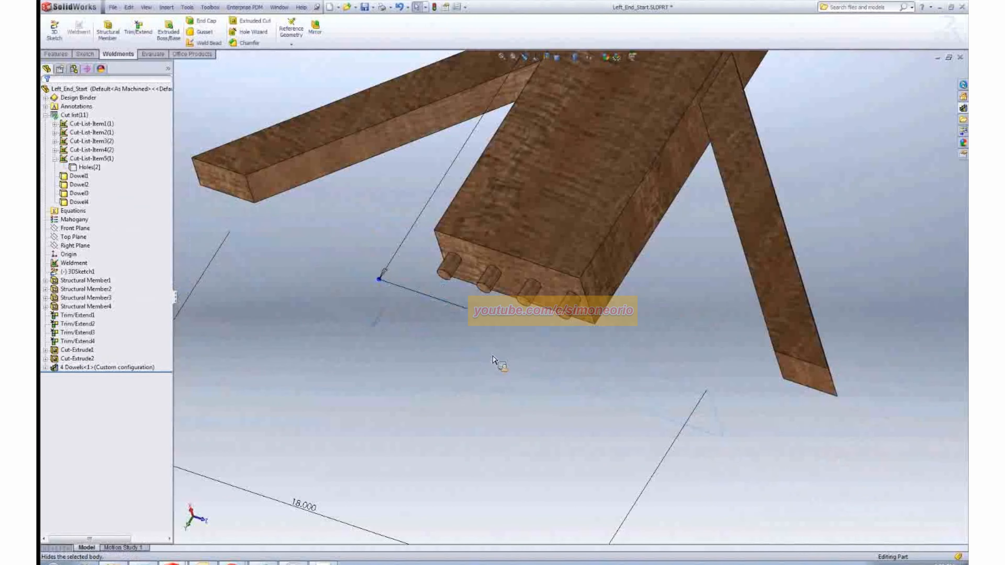
scroll(500, 340, "down", 3)
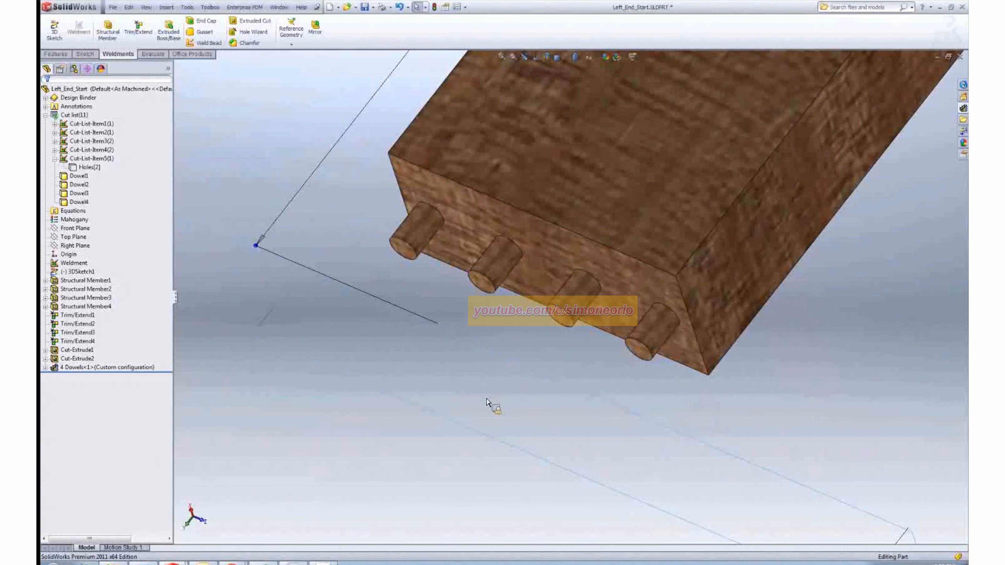
left_click(400, 7)
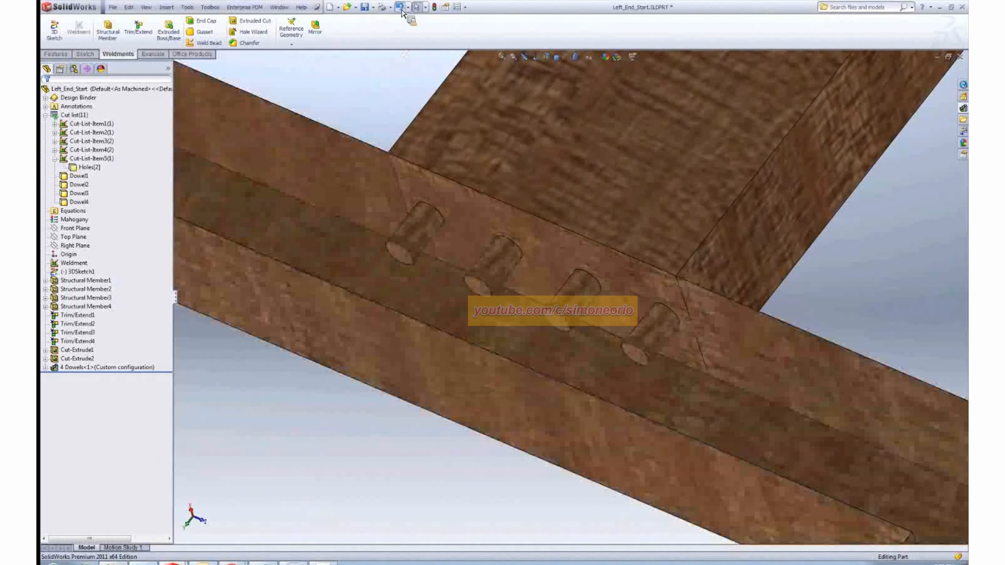
Create a section view of the frame on the Right Plane, offset -1.29 in to cut through the dowels
scroll(478, 336, "up", 5)
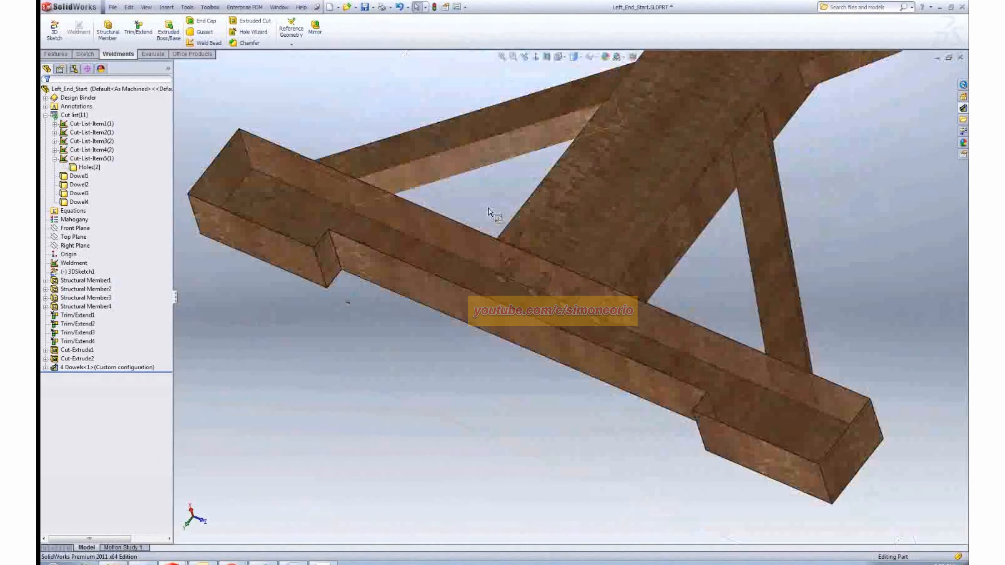
left_click(546, 57)
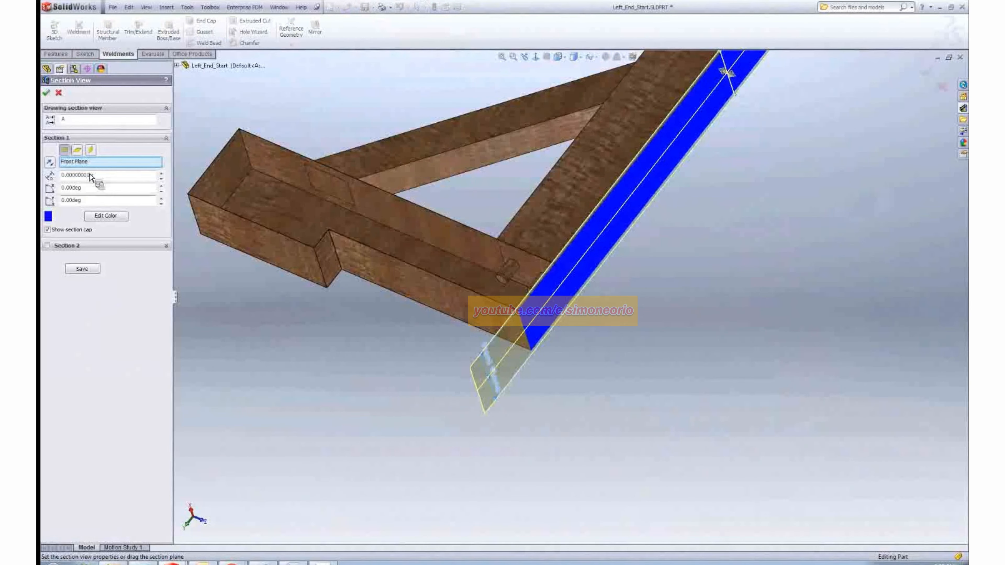
left_click(89, 149)
scroll(728, 297, "up", 3)
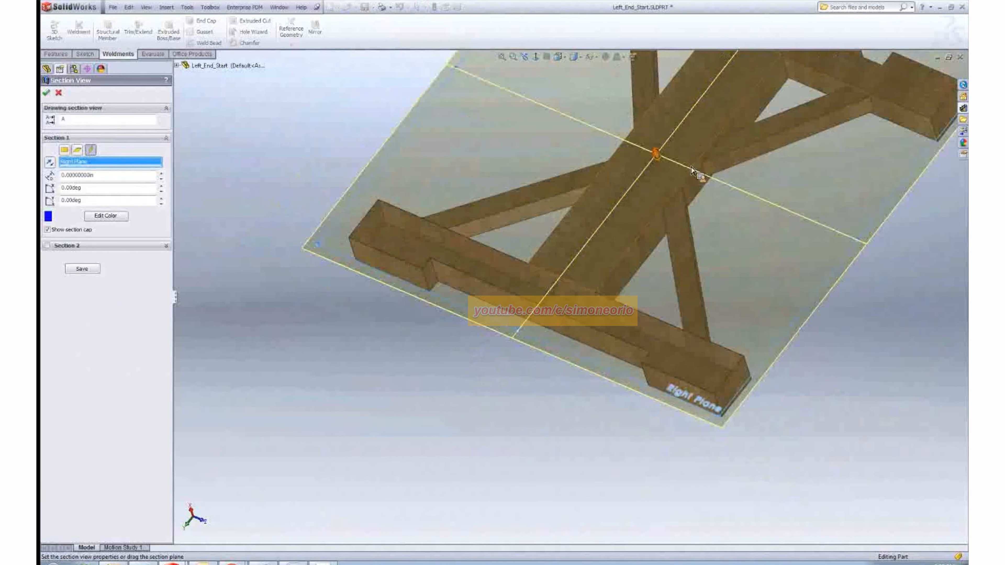
mouse_move(655, 152)
left_mouse_down()
mouse_move(664, 172)
mouse_move(657, 166)
left_mouse_up()
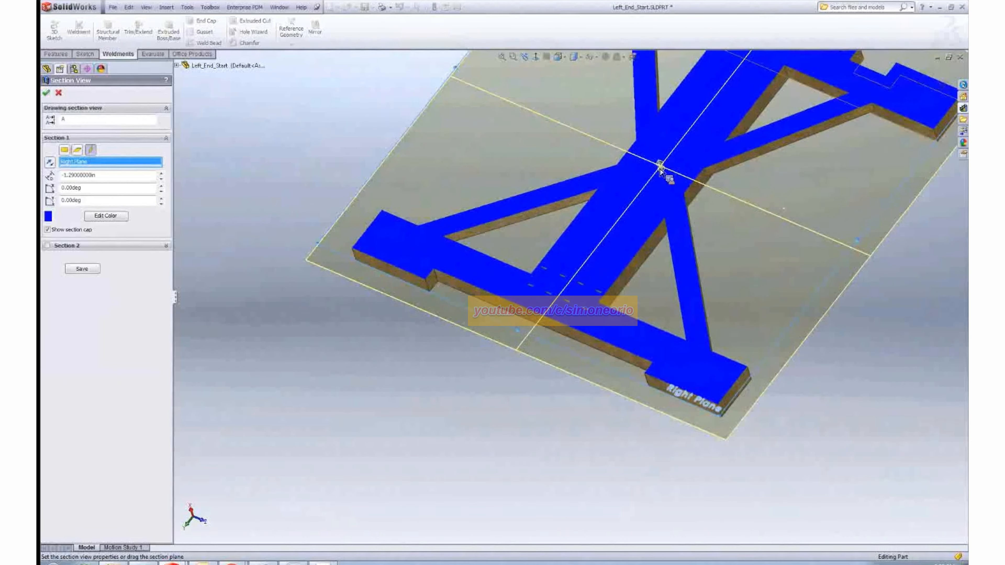
left_click(926, 71)
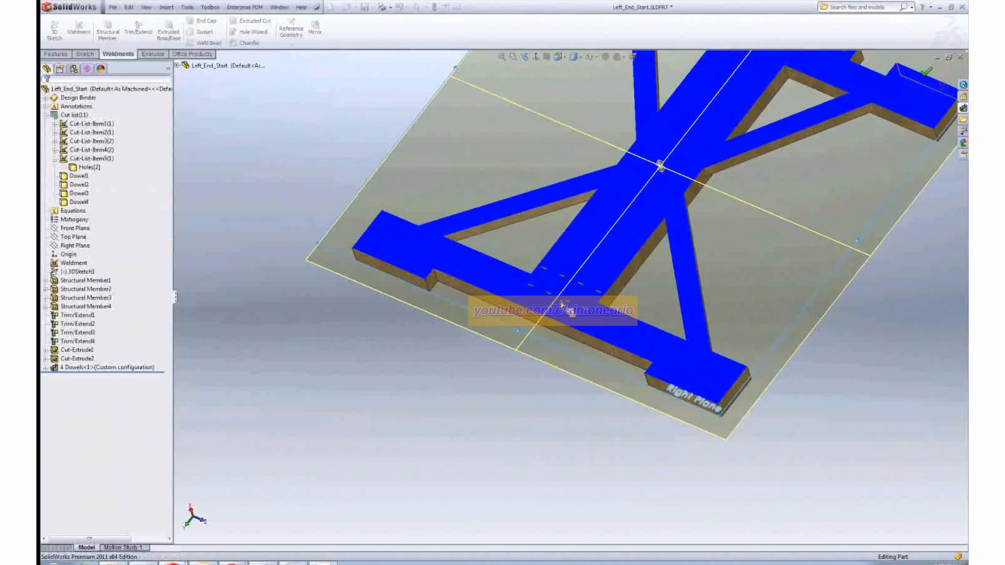
Examine the sectioned dowels and the end gaps of their holes in the post and crossbar, and turn the section view off
scroll(572, 298, "down", 5)
scroll(550, 316, "down", 1)
middle_click_drag(793, 365, 802, 392)
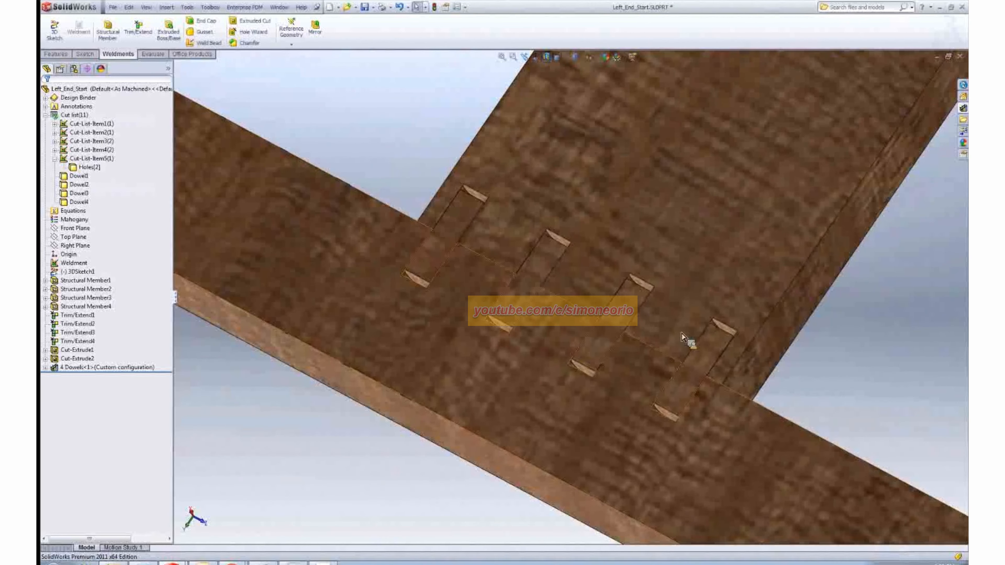
mouse_move(731, 423)
middle_mouse_down()
mouse_move(743, 460)
mouse_move(743, 421)
middle_mouse_up()
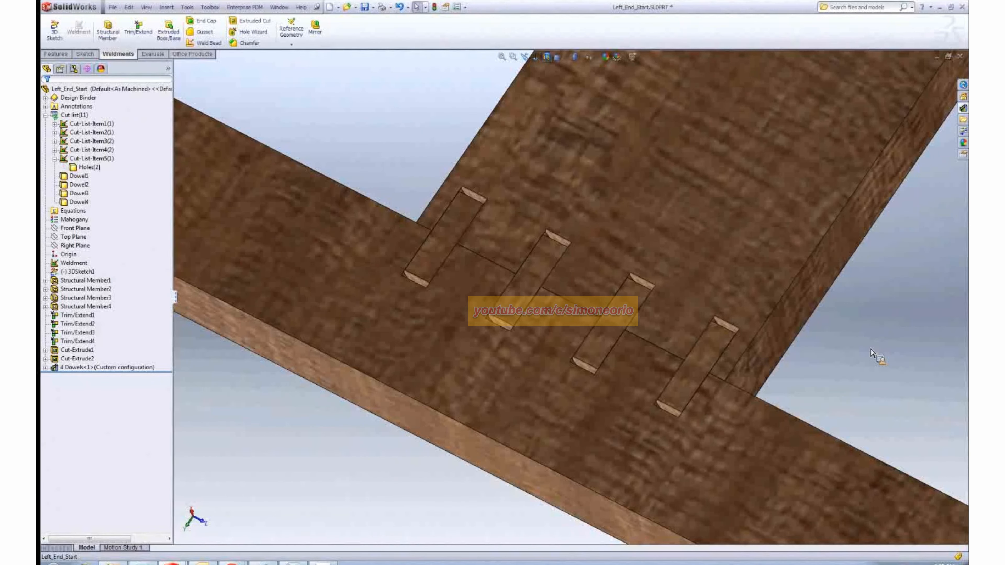
scroll(871, 349, "up", 1)
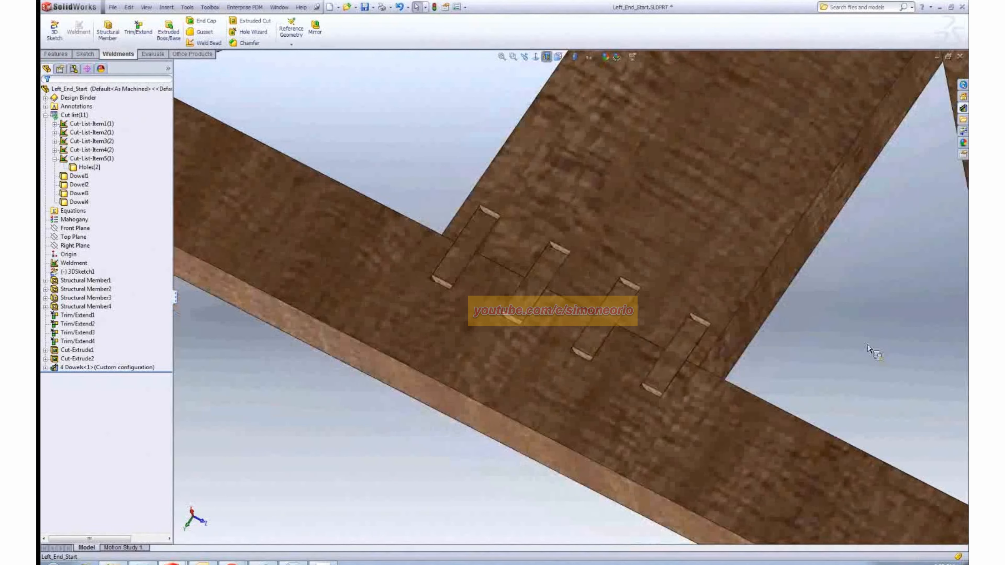
scroll(554, 60, "up", 1)
left_click(554, 60)
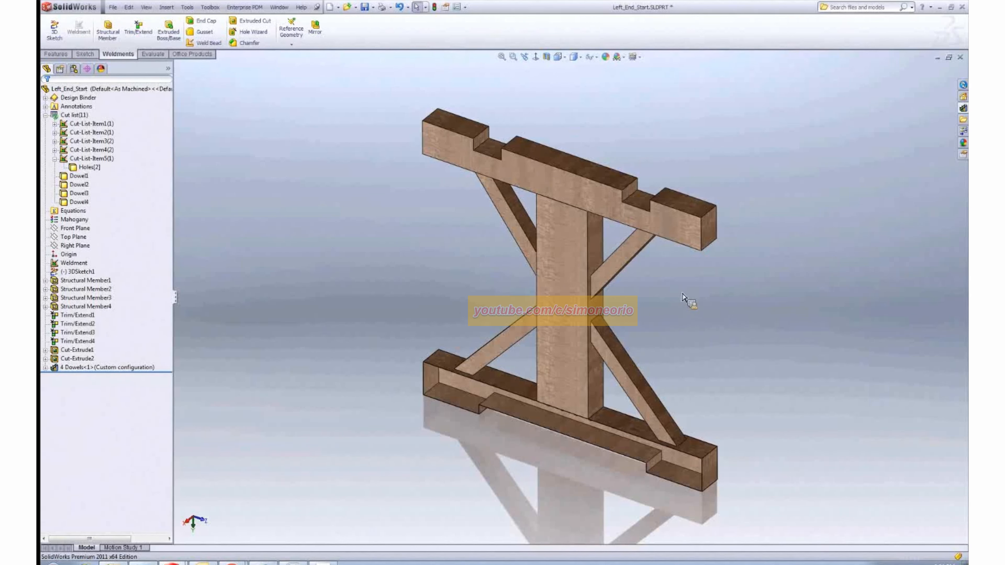
Show the Woodwork_Library_Features folder in the Design Library to review its joint categories
middle_click_drag(686, 297, 755, 302)
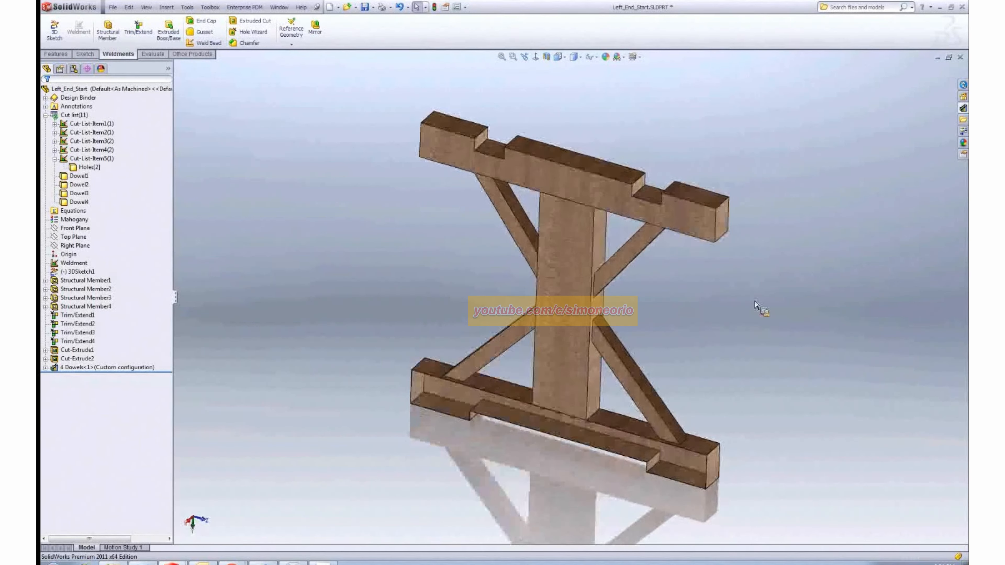
left_click(963, 97)
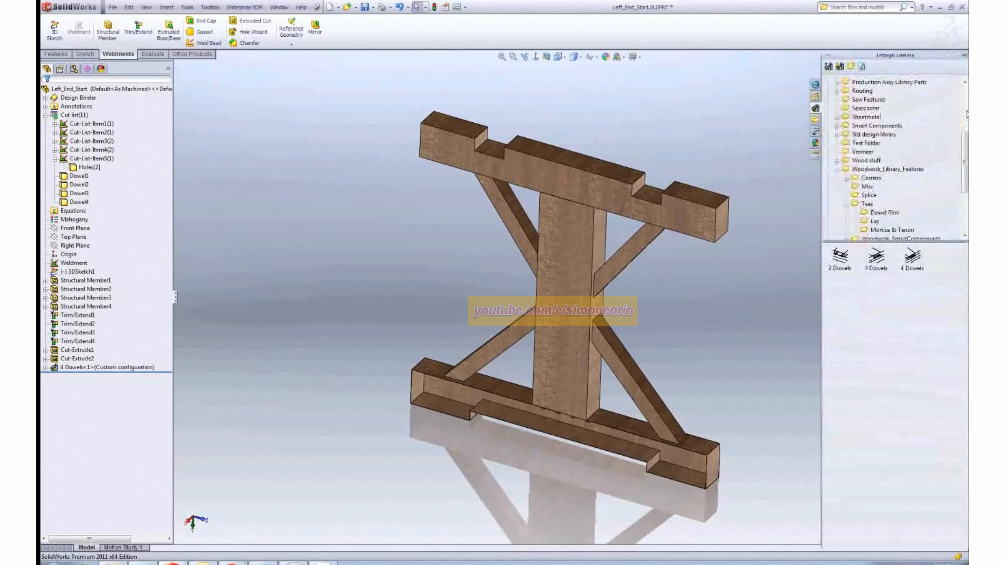
left_click(893, 170)
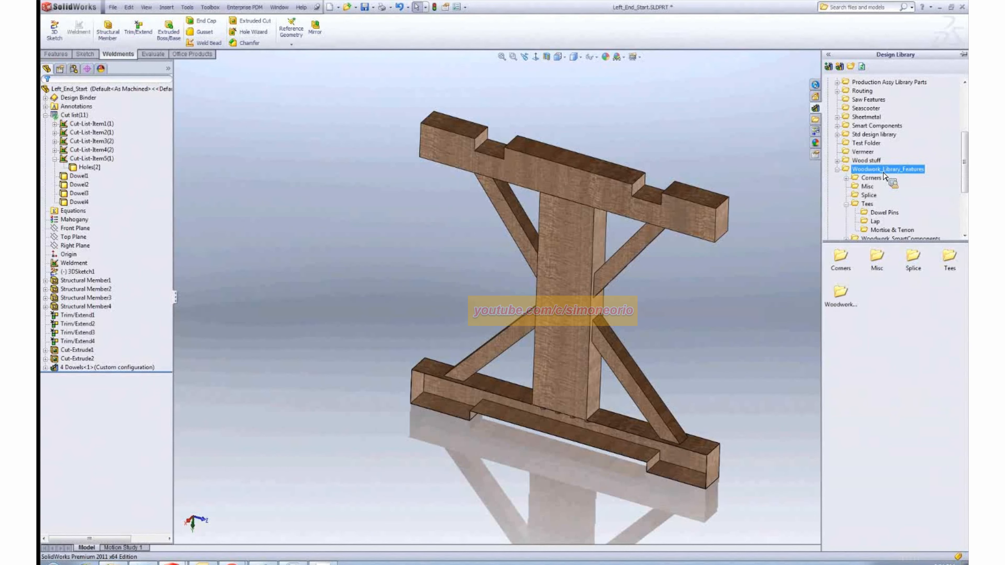
left_click_drag(884, 175, 684, 275)
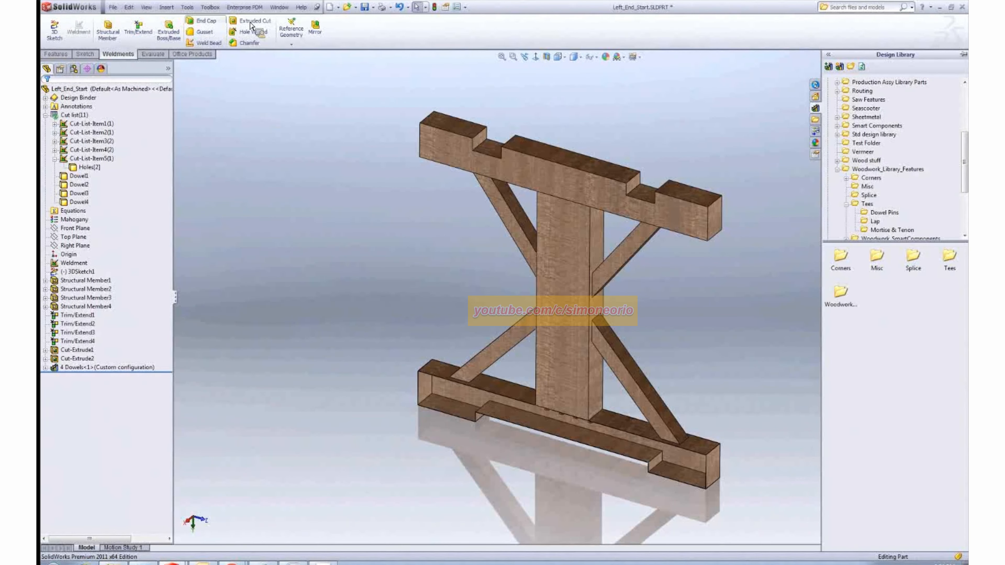
Open the Left_End.SLDDRW drawing from the Components folder
left_click(348, 7)
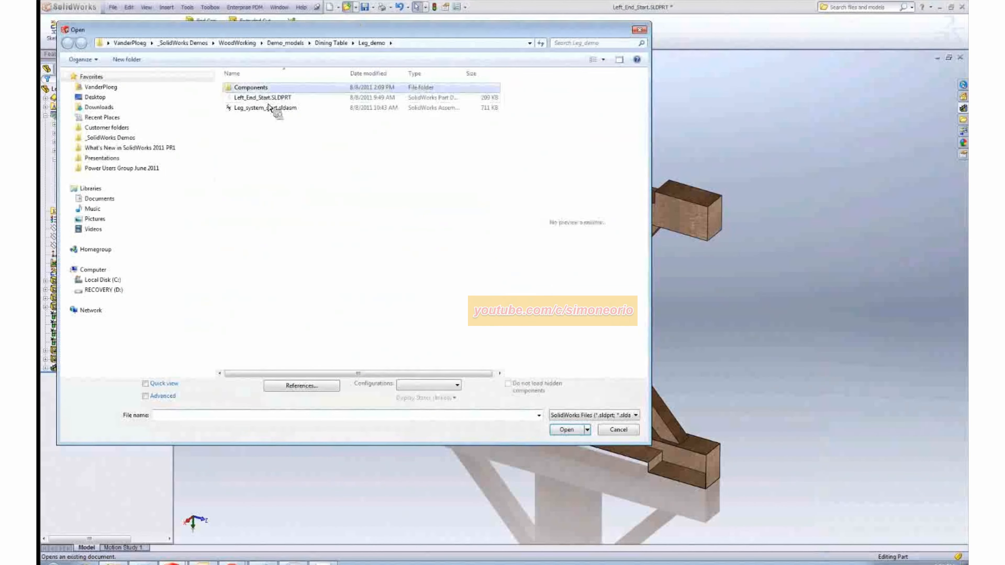
double_click(259, 88)
left_click(253, 97)
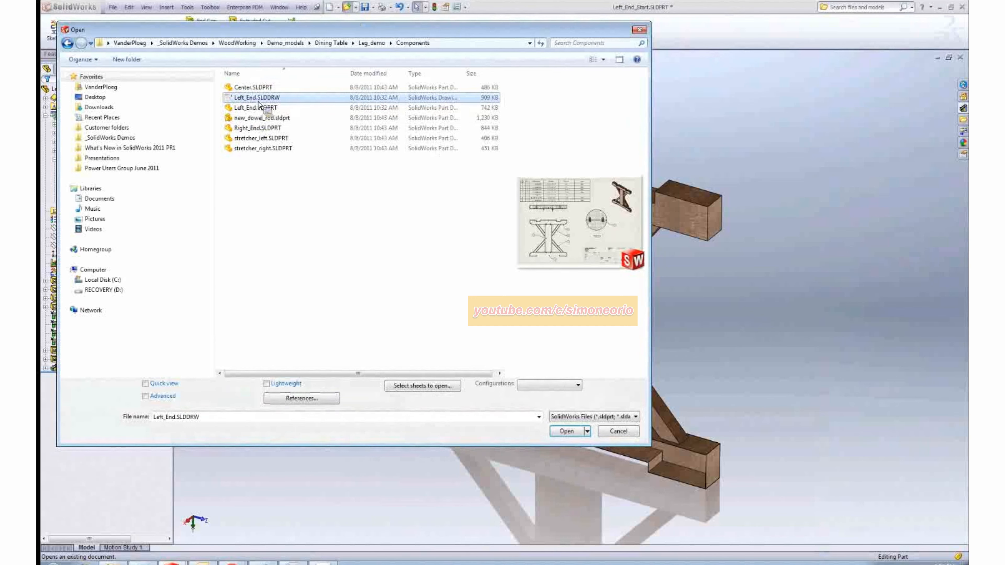
left_click(567, 431)
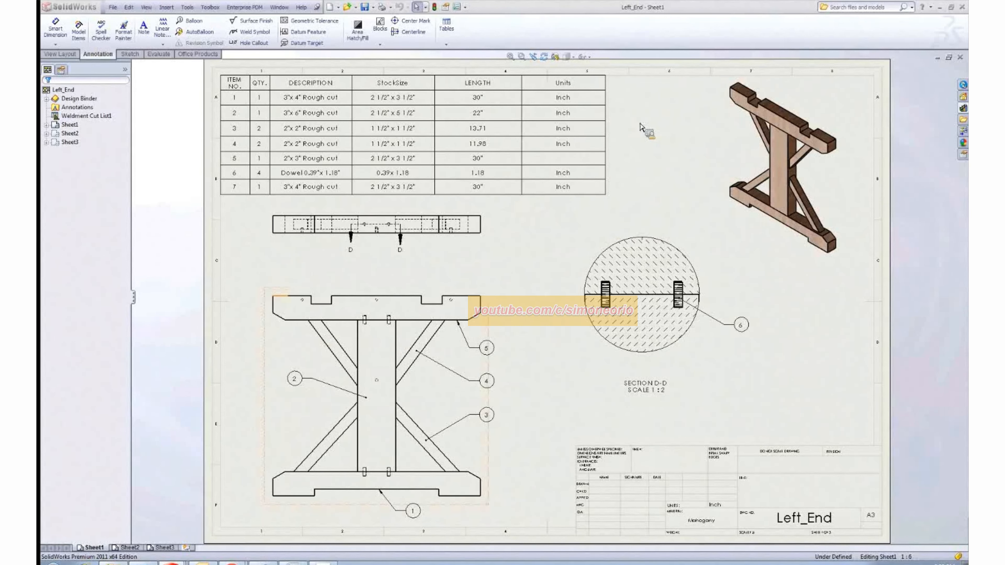
Examine the cut list and balloons on Sheet1 and the post's dimensioned hole views on Sheet2
left_click(248, 179)
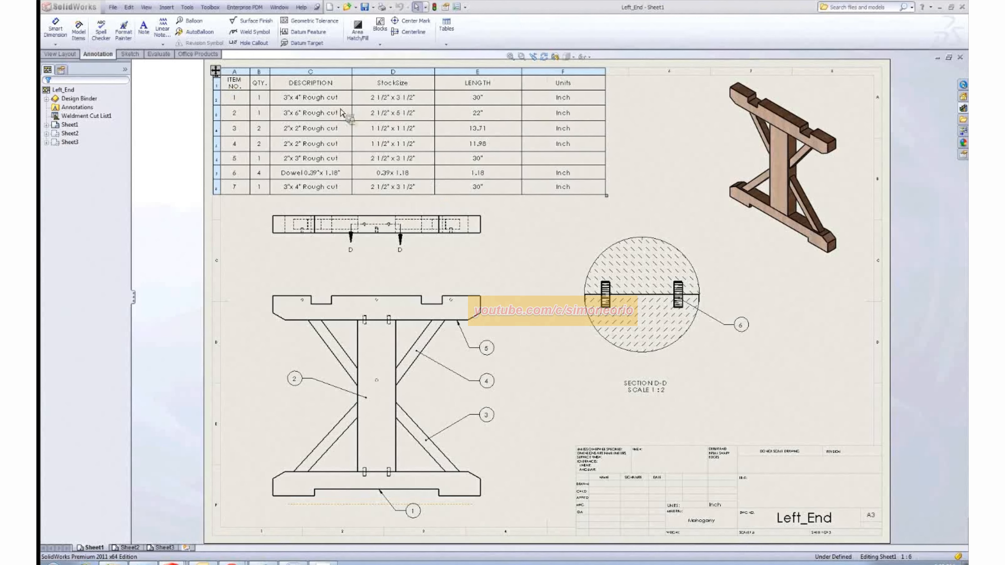
scroll(340, 113, "down", 1)
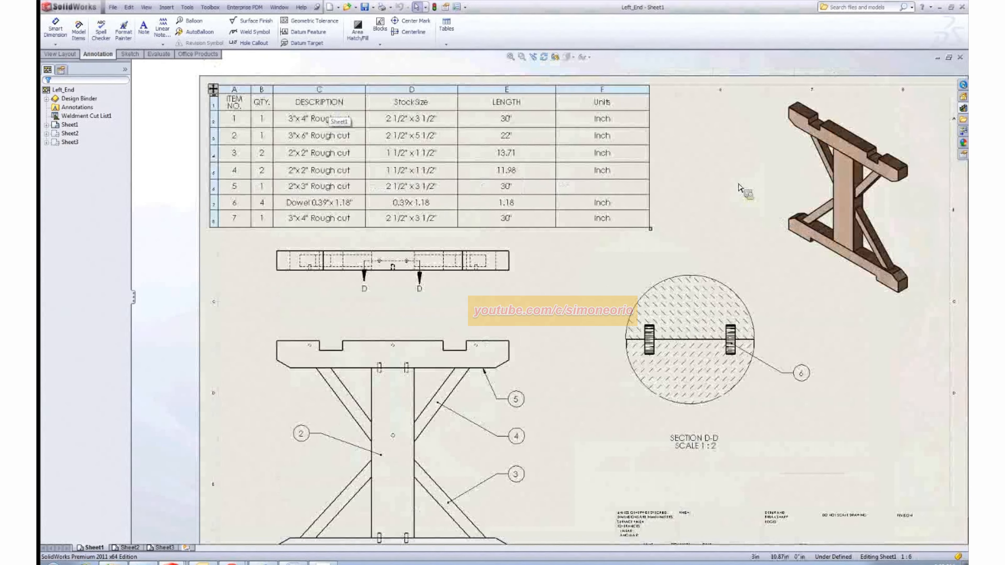
left_click(739, 189)
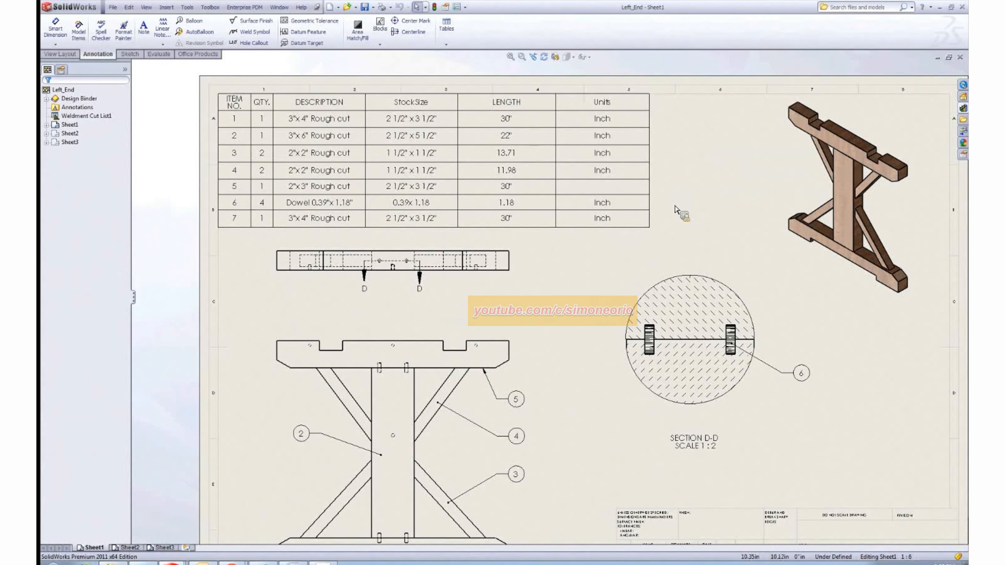
key("f")
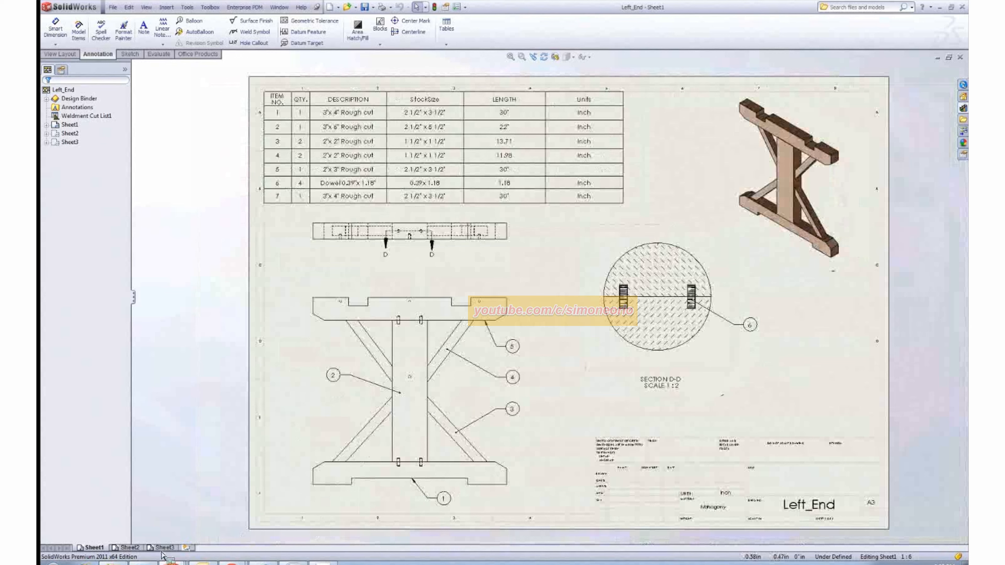
left_click(138, 547)
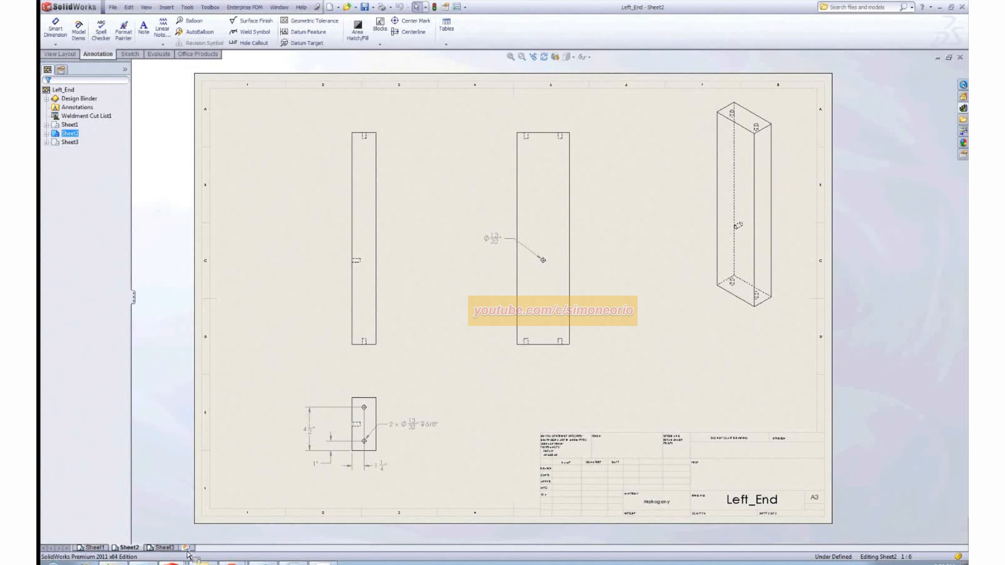
On Sheet3, start a model view of Left_End and limit it to the frame's upper crossbar body
left_click(170, 548)
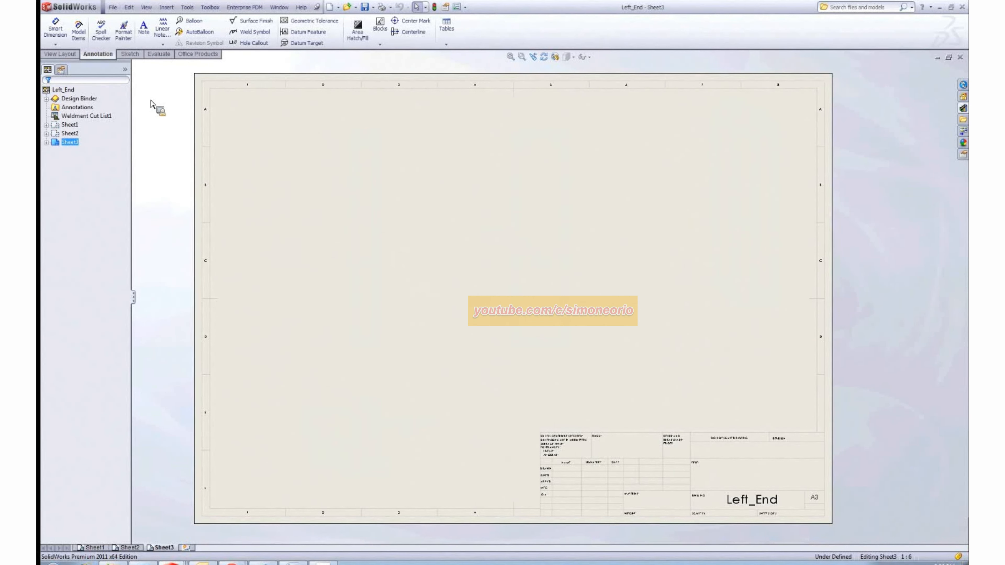
left_click(60, 54)
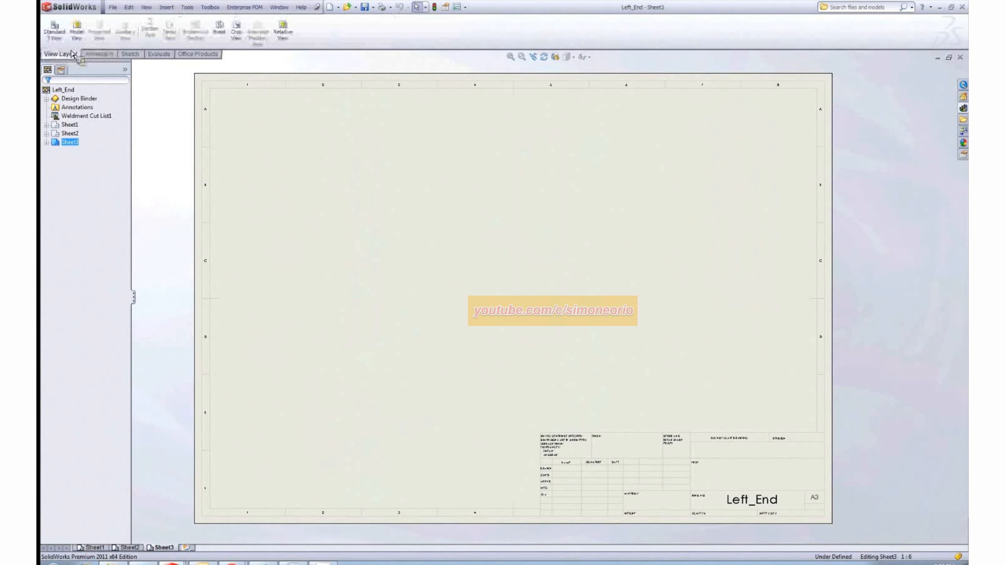
left_click(77, 32)
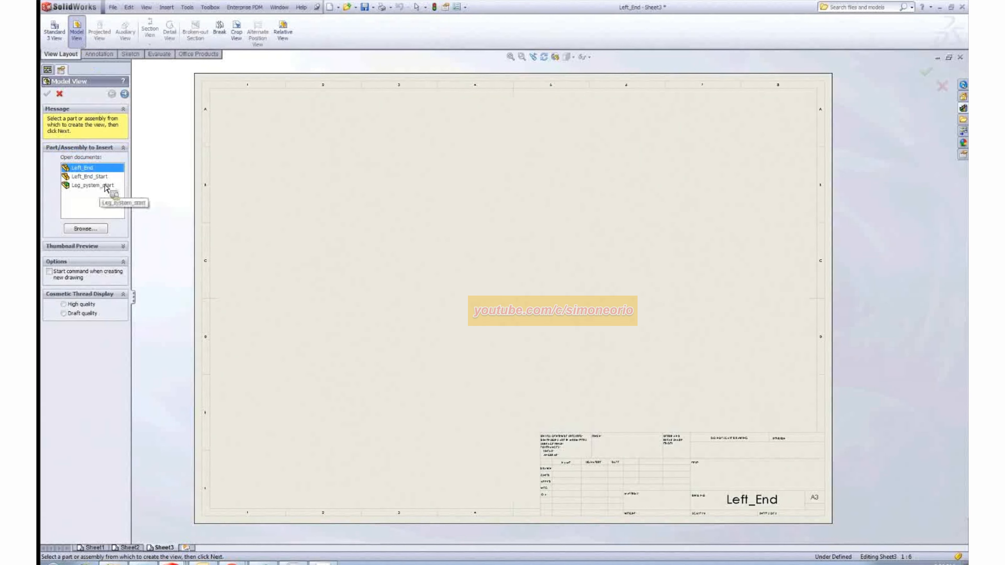
left_click(124, 94)
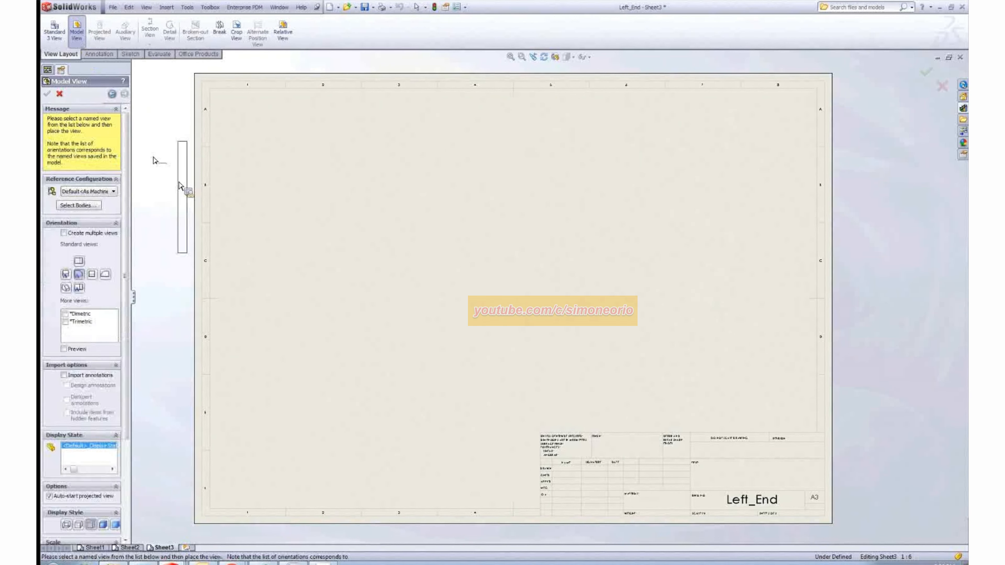
left_click(92, 274)
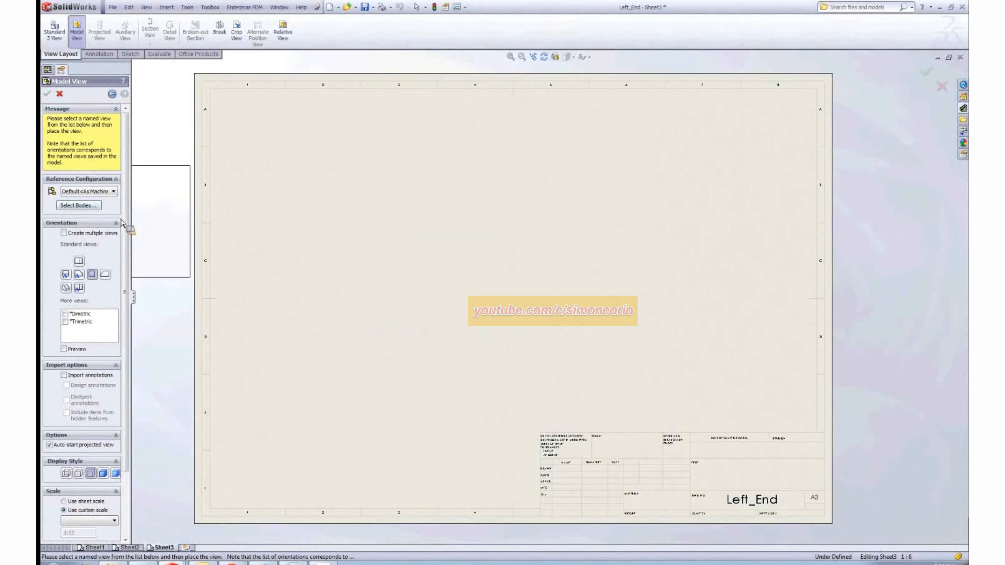
left_click_drag(133, 215, 160, 210)
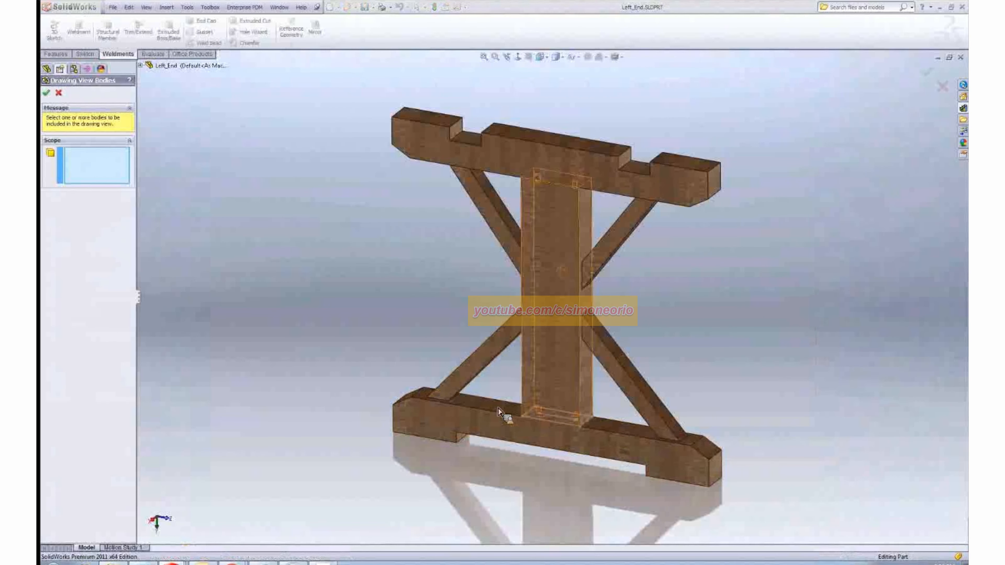
left_click(505, 162)
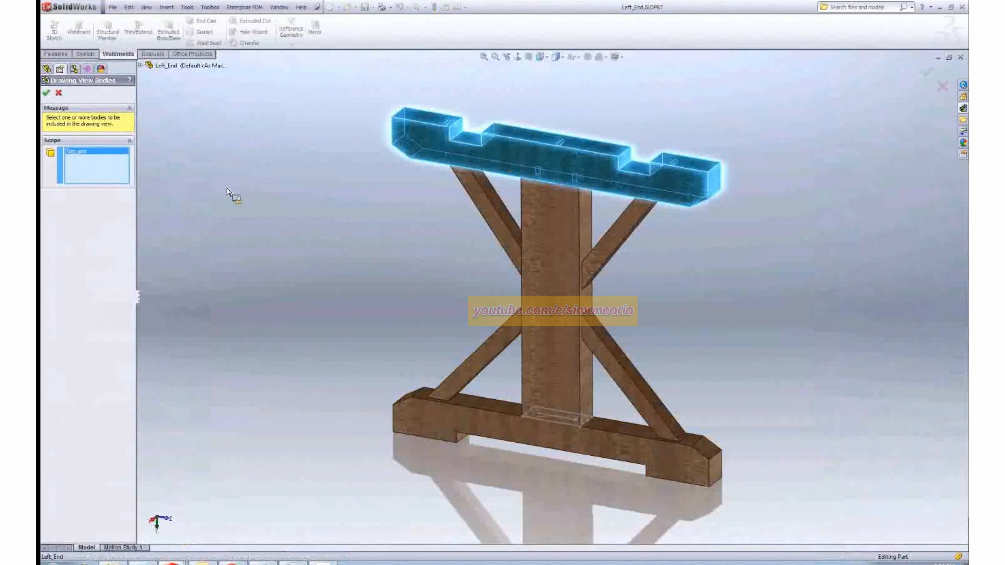
left_click(46, 93)
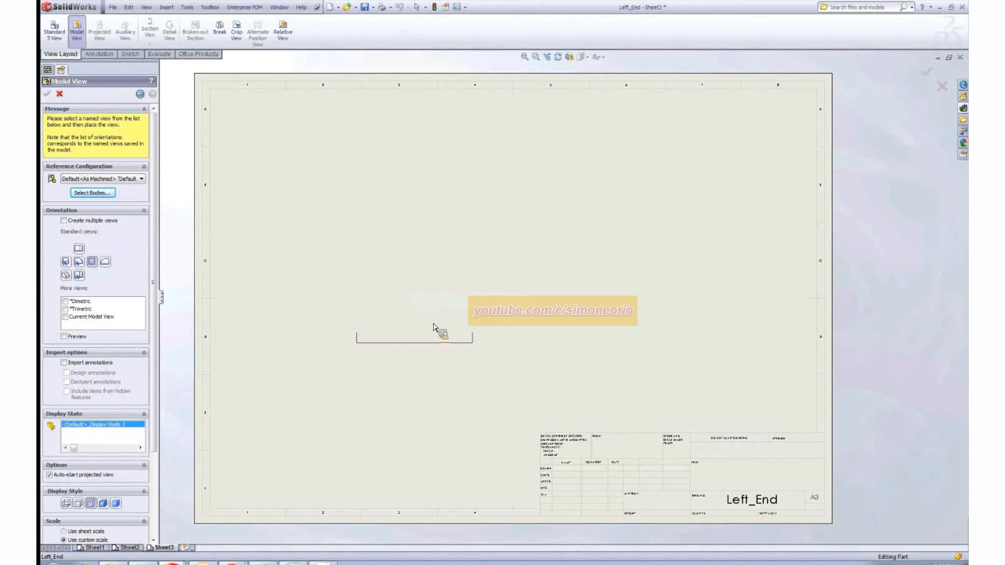
Place the crossbar view on the sheet and add a projected view of it directly above
left_click(403, 330)
left_click(398, 240)
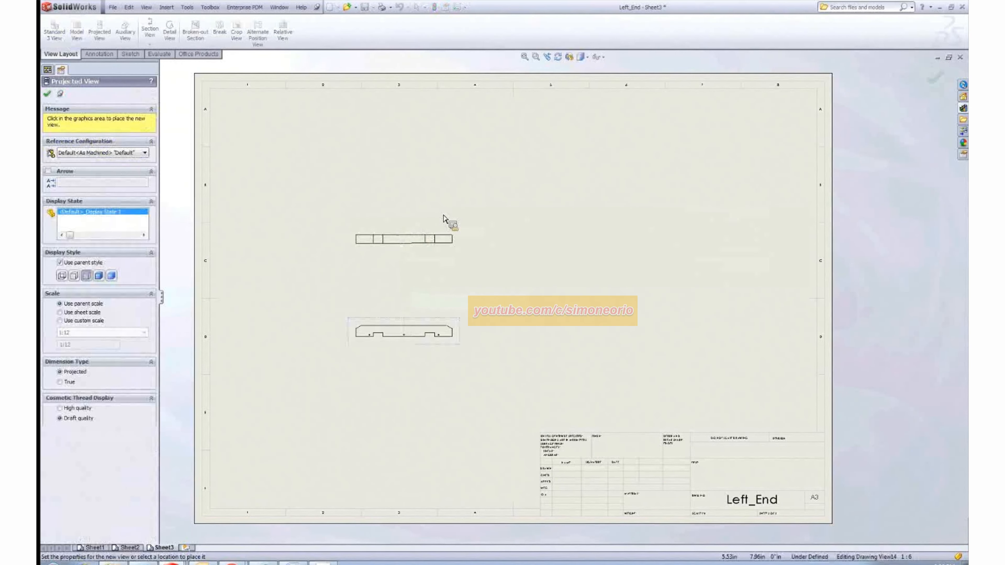
key("Escape")
Set the lower crossbar view's custom scale to 1:4 and reposition both crossbar views nearer the sheet's middle
left_click(422, 348)
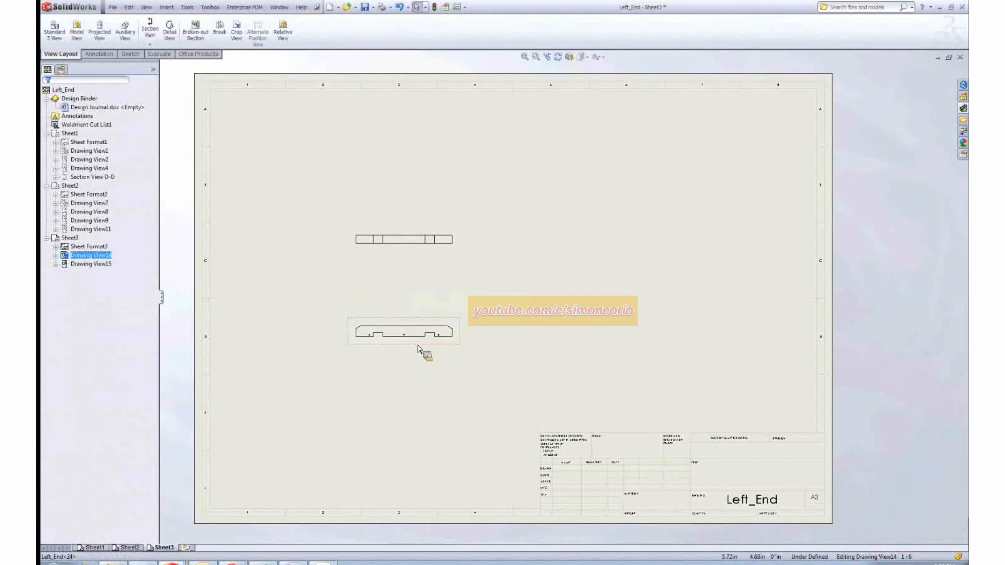
left_click(130, 440)
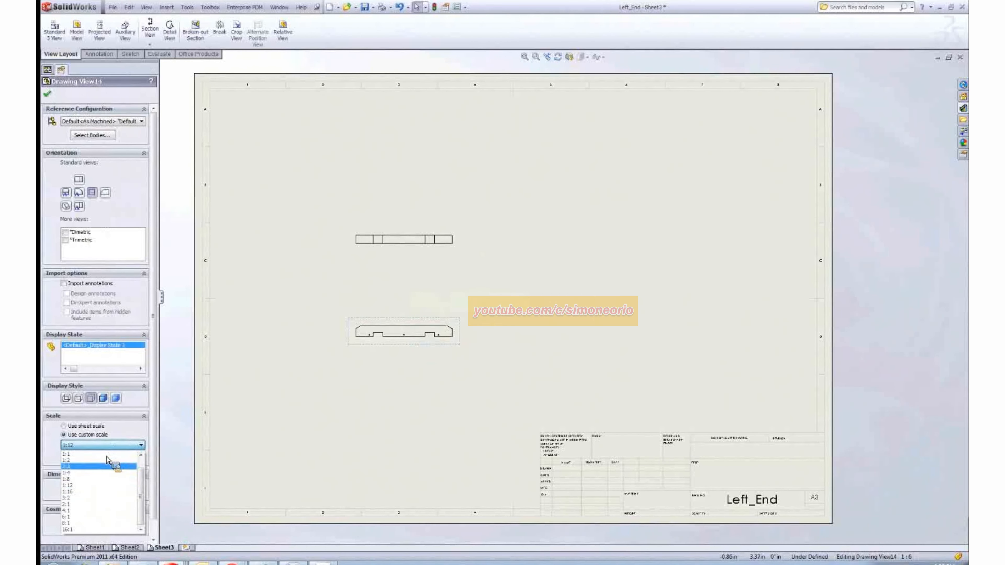
left_click(102, 482)
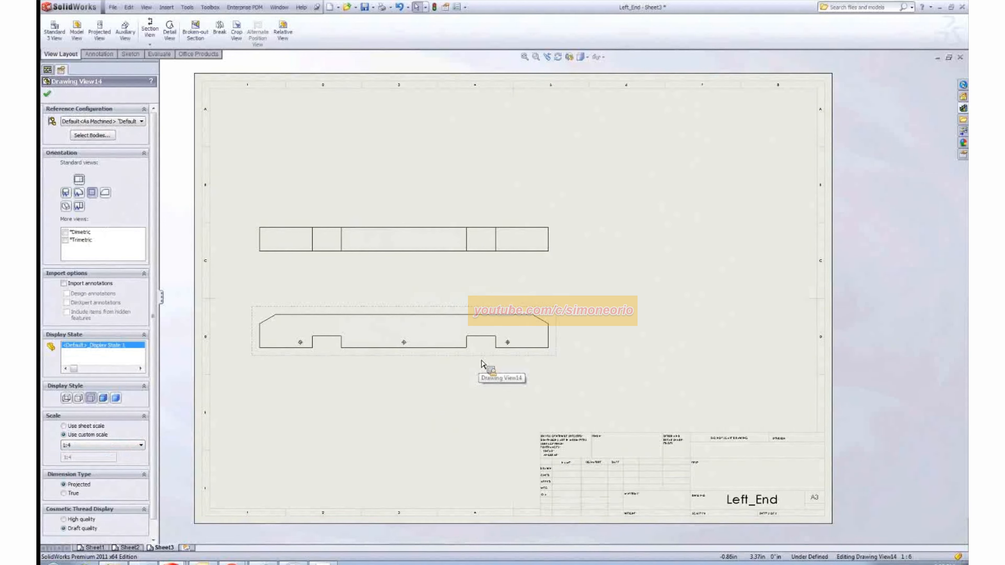
left_click(550, 264)
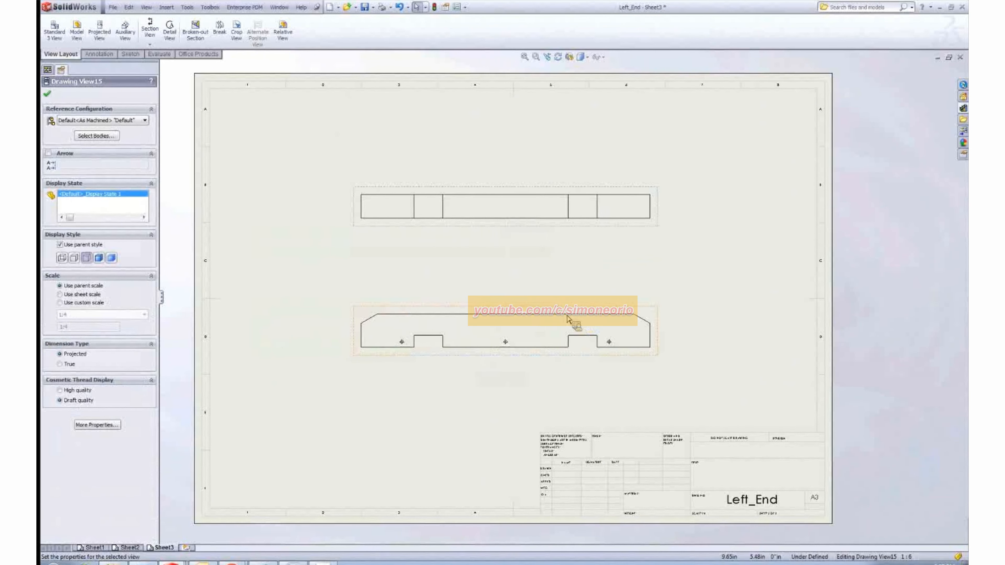
key("Escape")
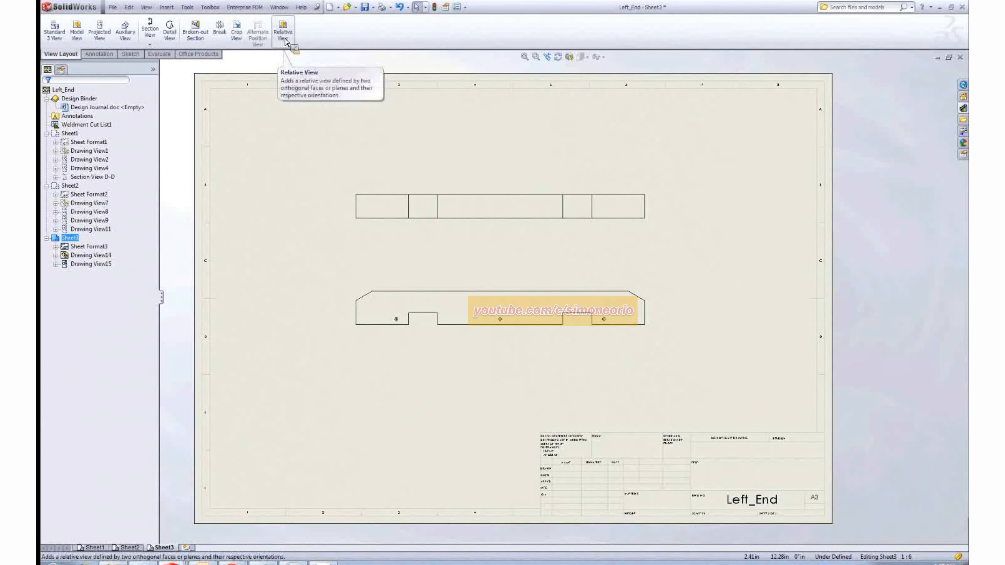
left_click(167, 7)
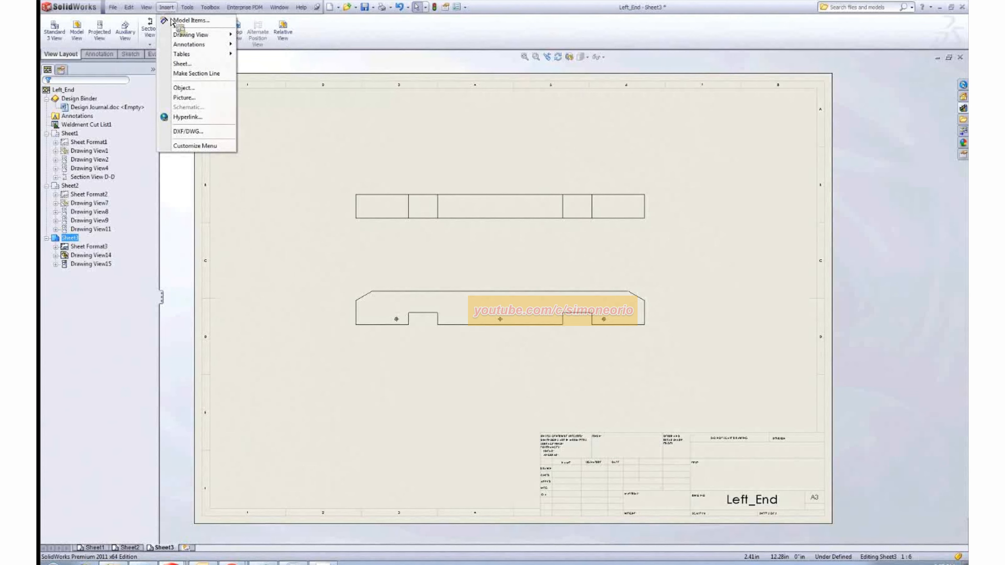
mouse_move(190, 36)
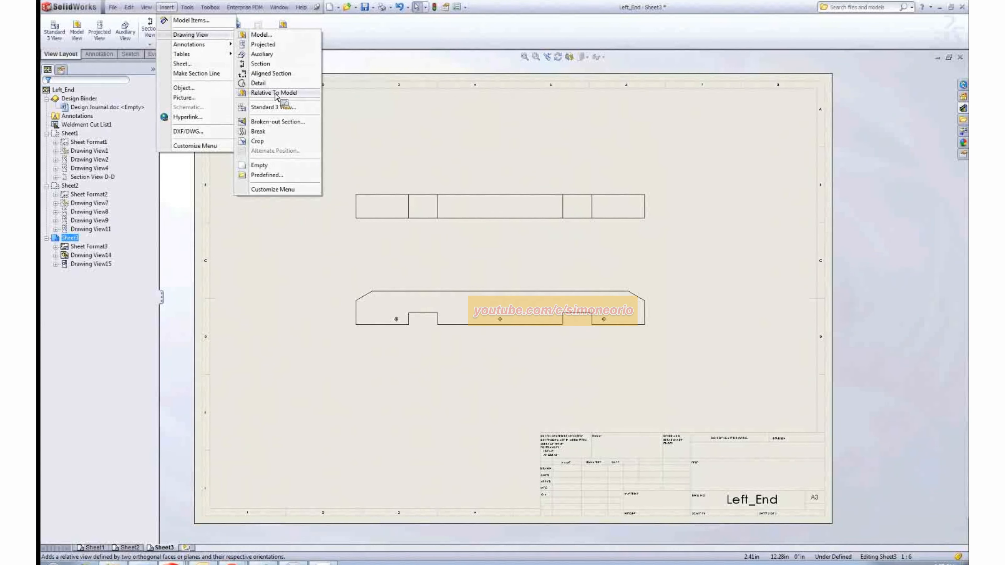
left_click(333, 44)
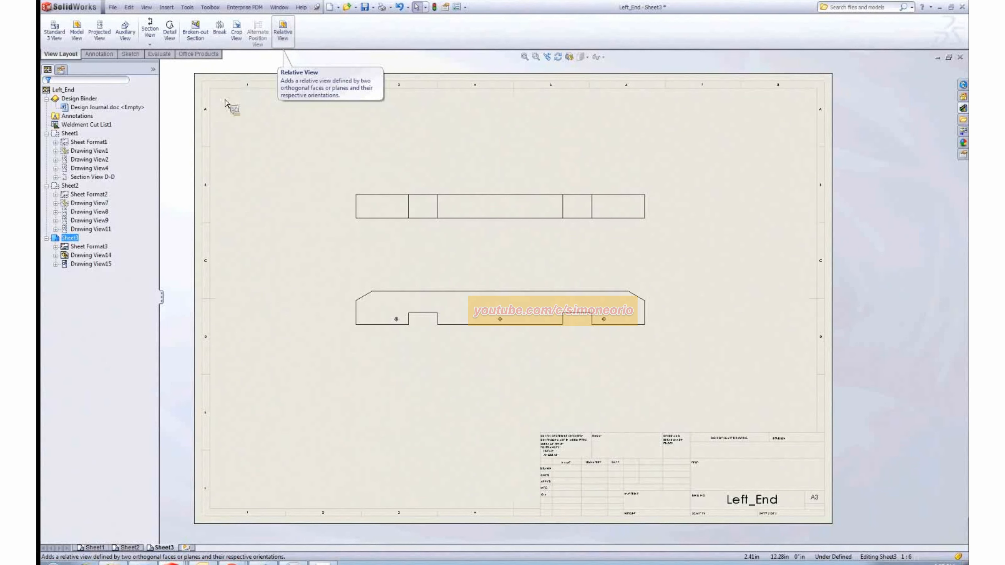
Start a Relative View from the Left_End part and limit its scope to the base crossbar body
left_click(283, 32)
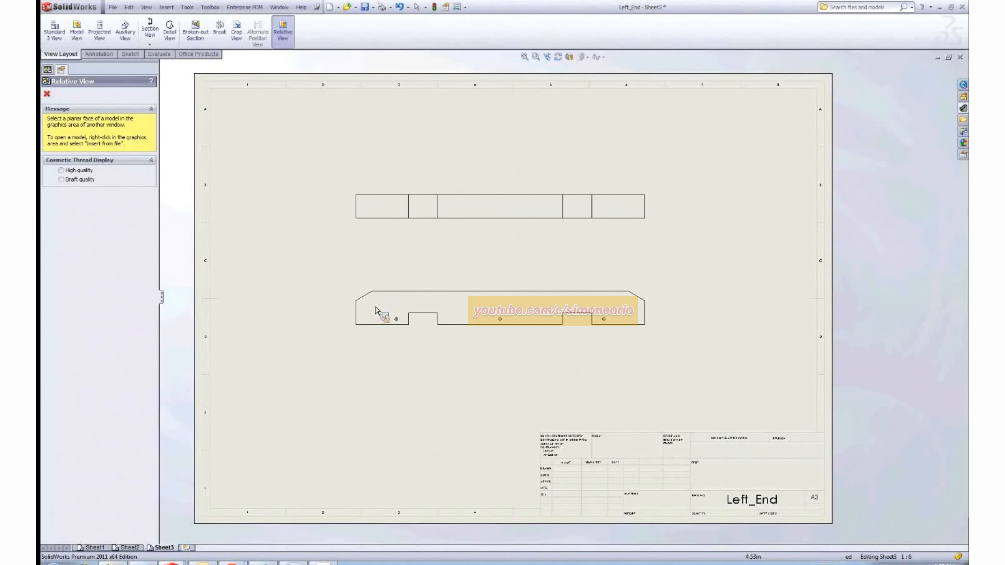
left_click(379, 307)
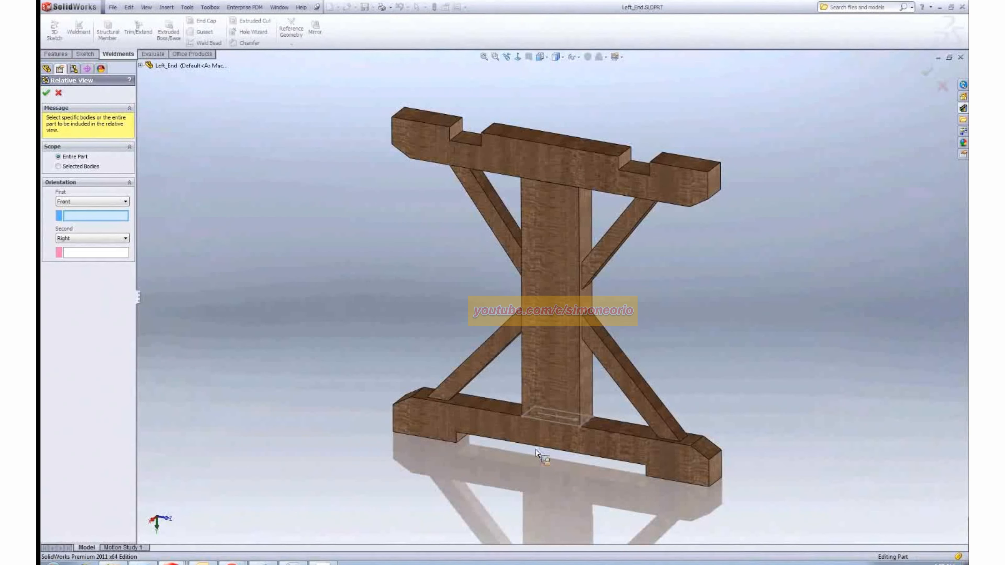
scroll(521, 426, "down", 3)
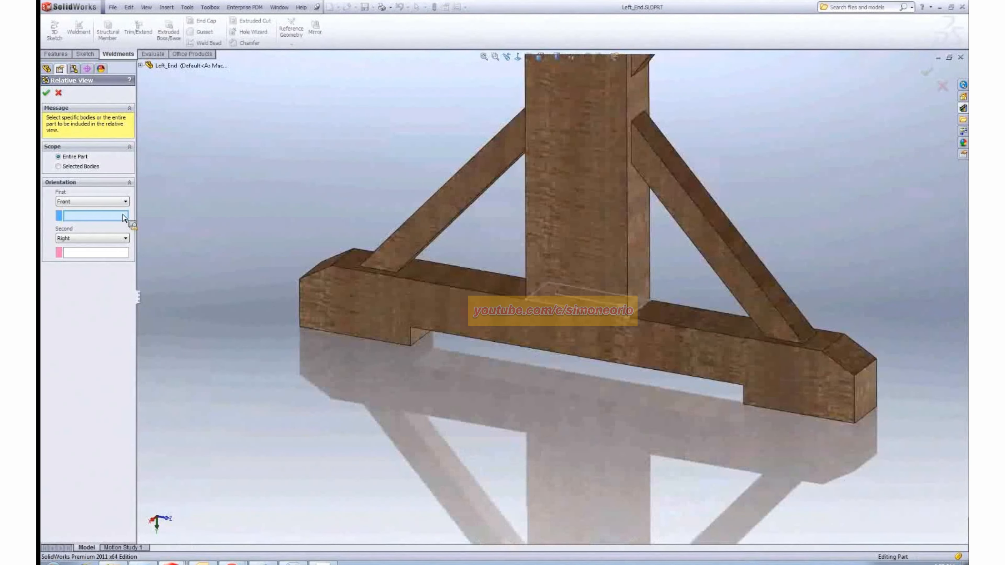
left_click(363, 315)
left_click(79, 256)
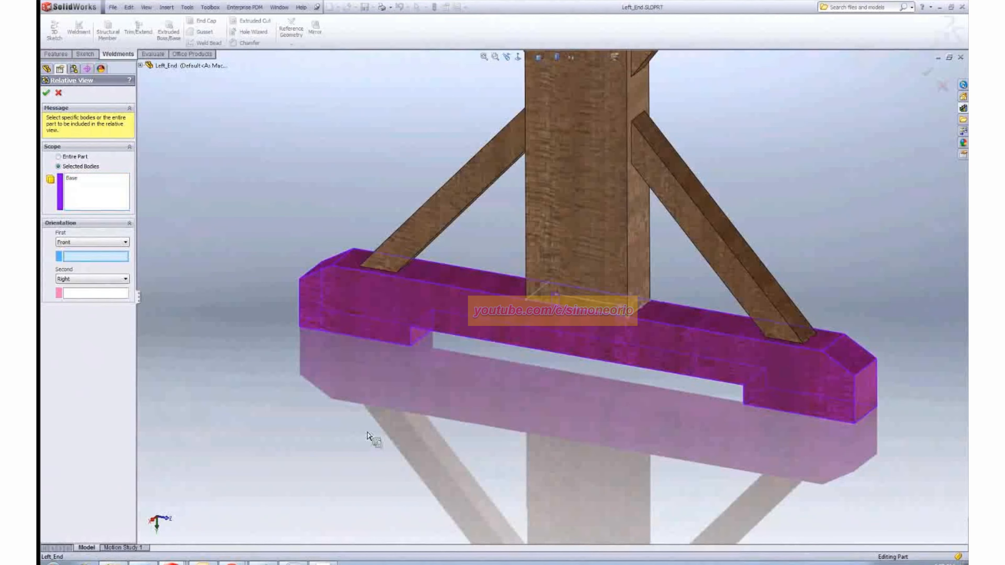
Orient the relative view with the base's long side face as Front and its end face as Right
middle_click_drag(368, 436, 449, 467)
left_click(385, 302)
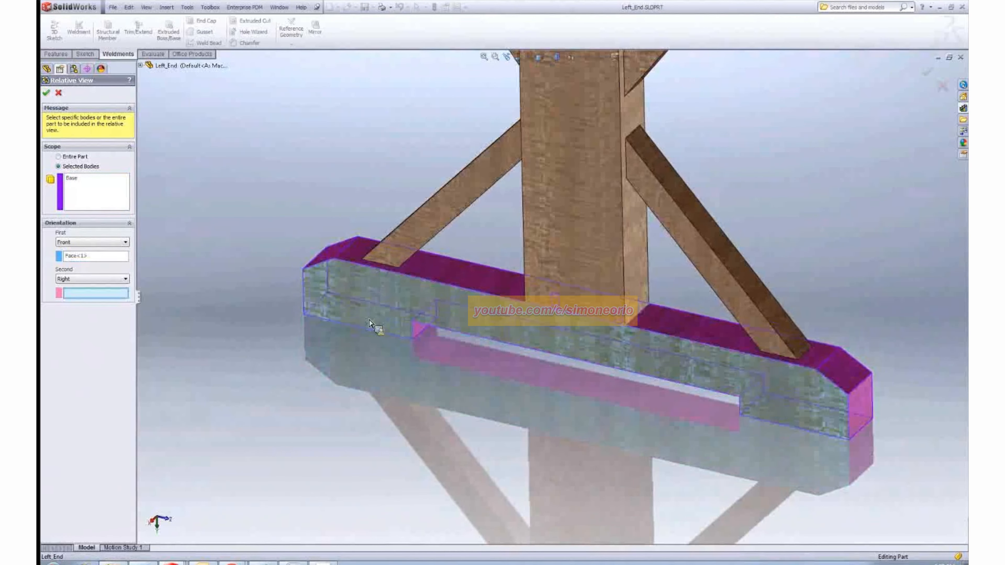
left_click(88, 281)
left_click(78, 290)
middle_click_drag(718, 488, 863, 529)
left_click(865, 408)
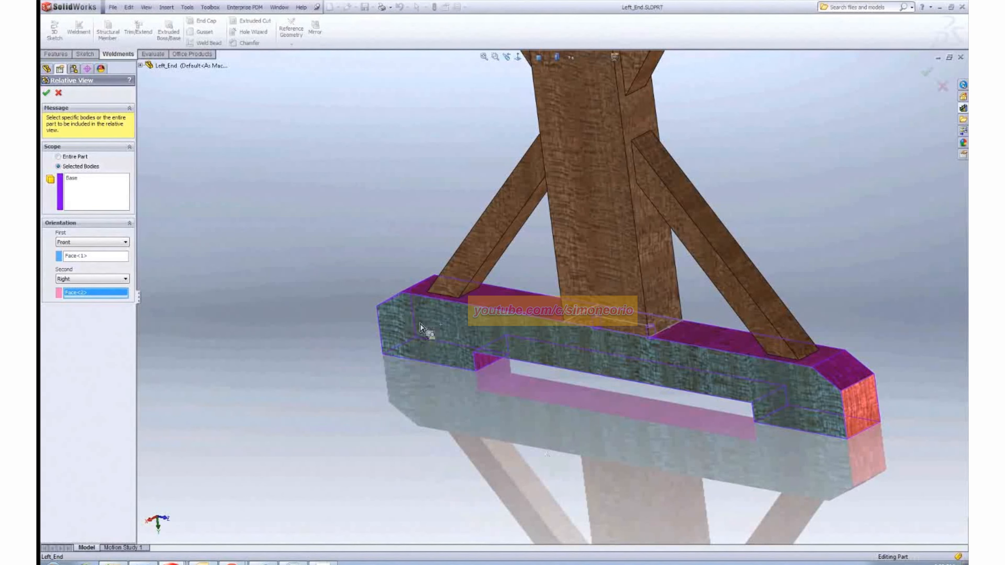
Place the relative view of the base in the sheet's lower-left area, below the crossbar views, and select it
left_click(47, 95)
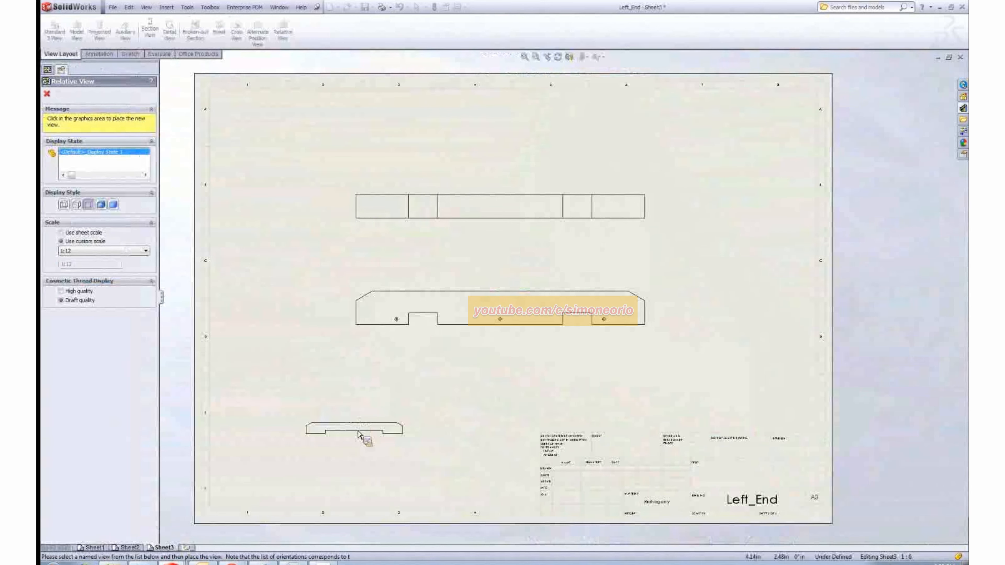
left_click(348, 433)
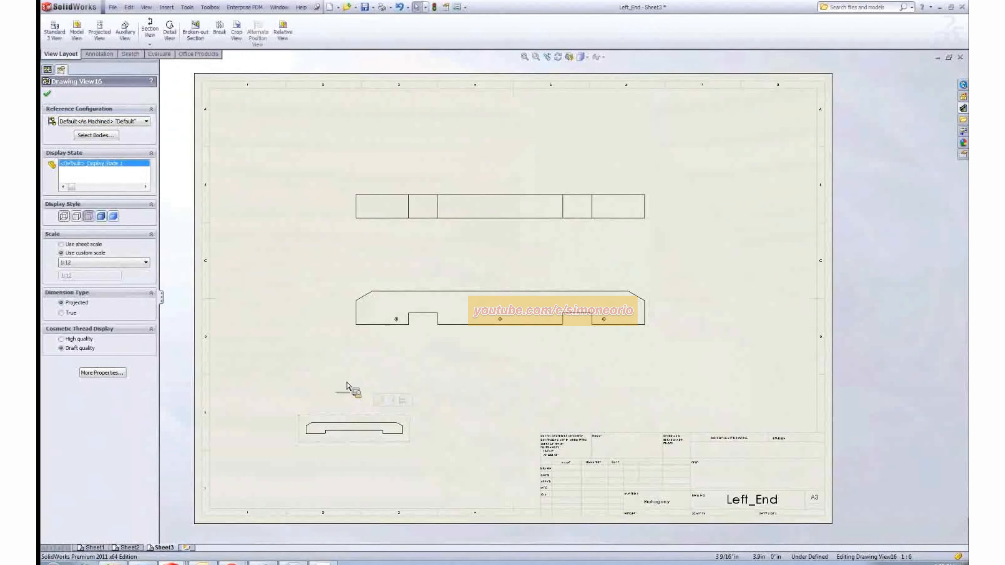
left_click(395, 411)
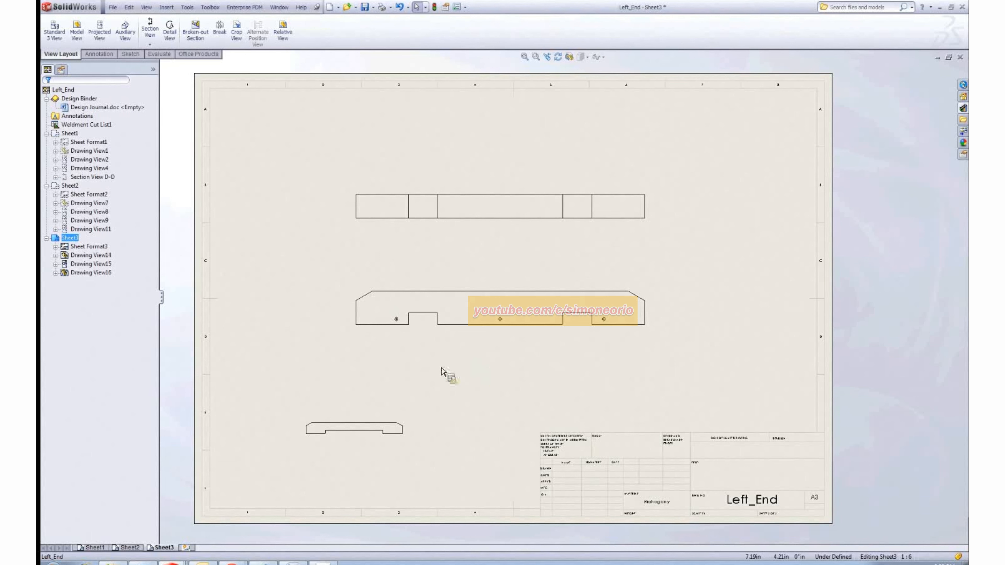
left_click(381, 442)
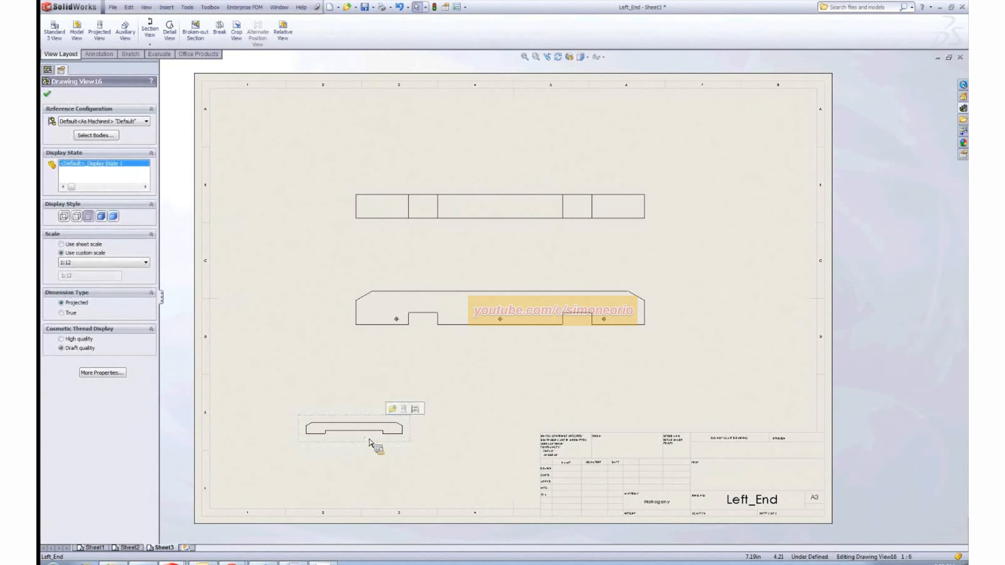
Delete the relative view of the base from the sheet
key("Delete")
left_click(294, 68)
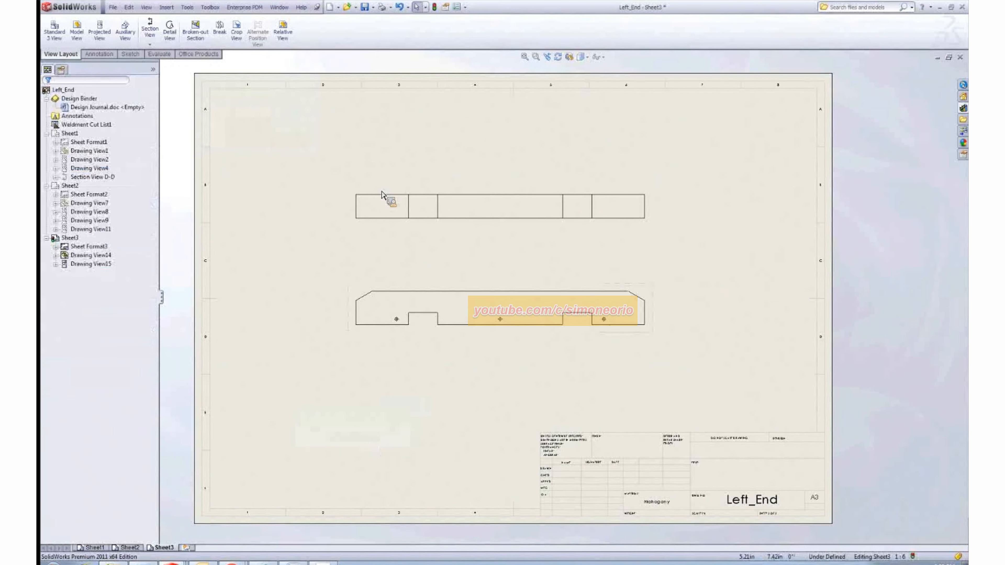
Dimension the lower crossbar view with DimXpert from its lower-left corner datum, covering the notches, dowel holes and overall length and height
scroll(512, 286, "down", 1)
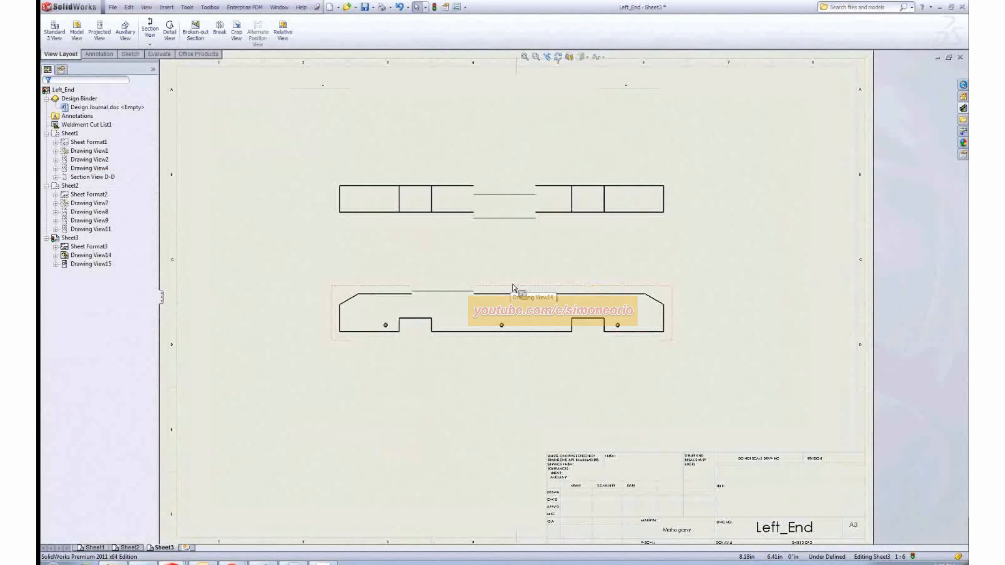
scroll(358, 371, "down", 1)
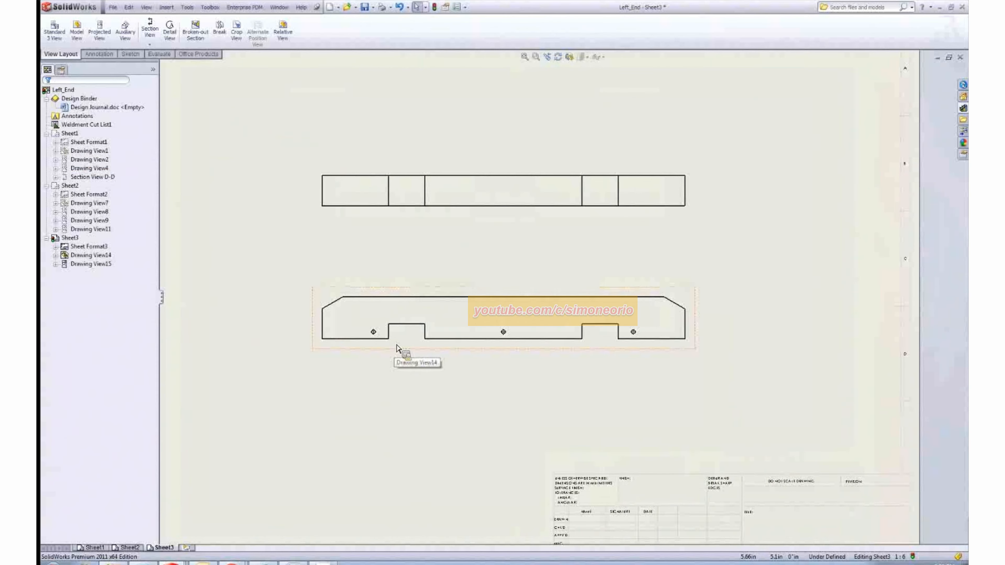
left_click(432, 347)
middle_click_drag(433, 380, 446, 350)
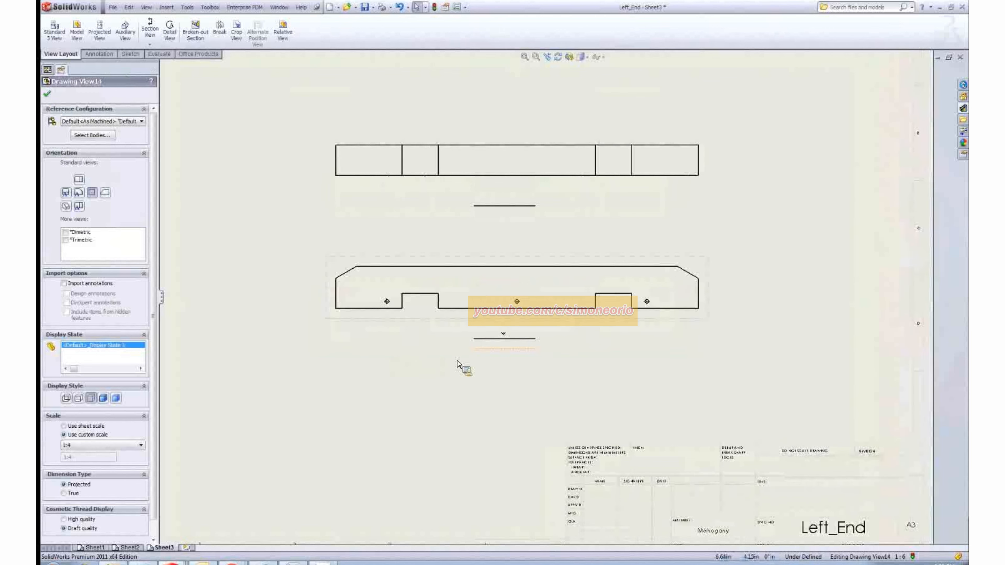
left_click(95, 54)
left_click(56, 28)
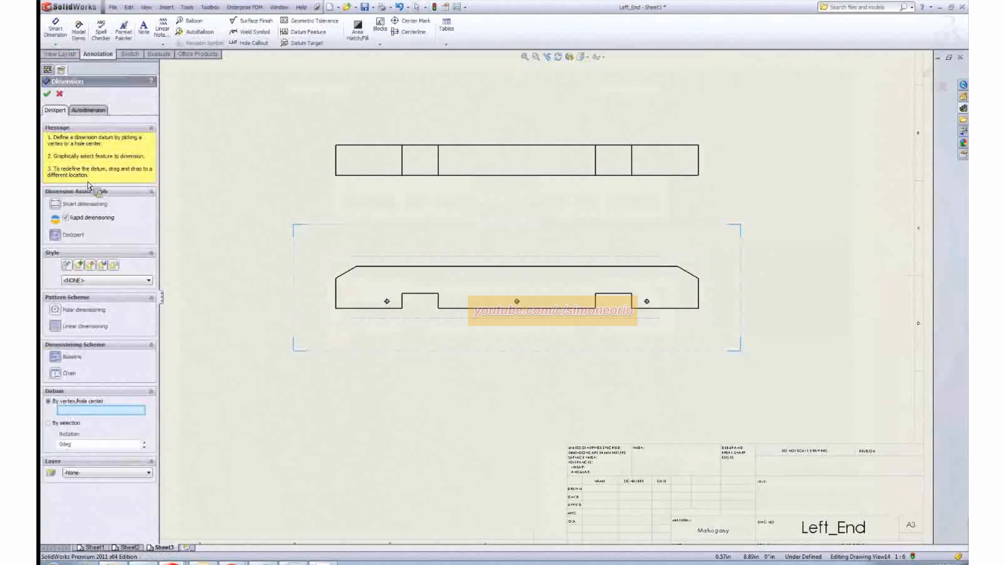
left_click(336, 309)
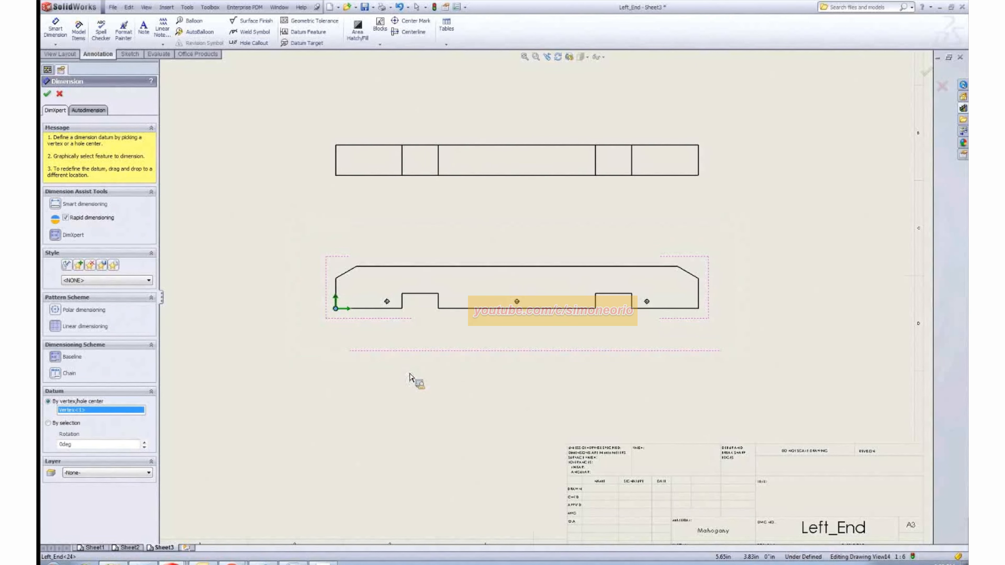
left_click(421, 294)
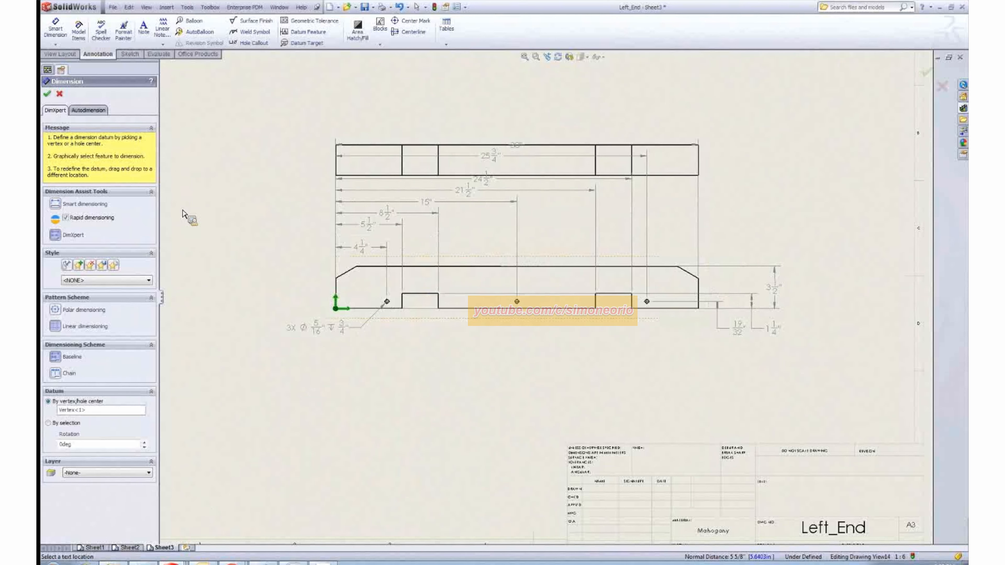
left_click(47, 94)
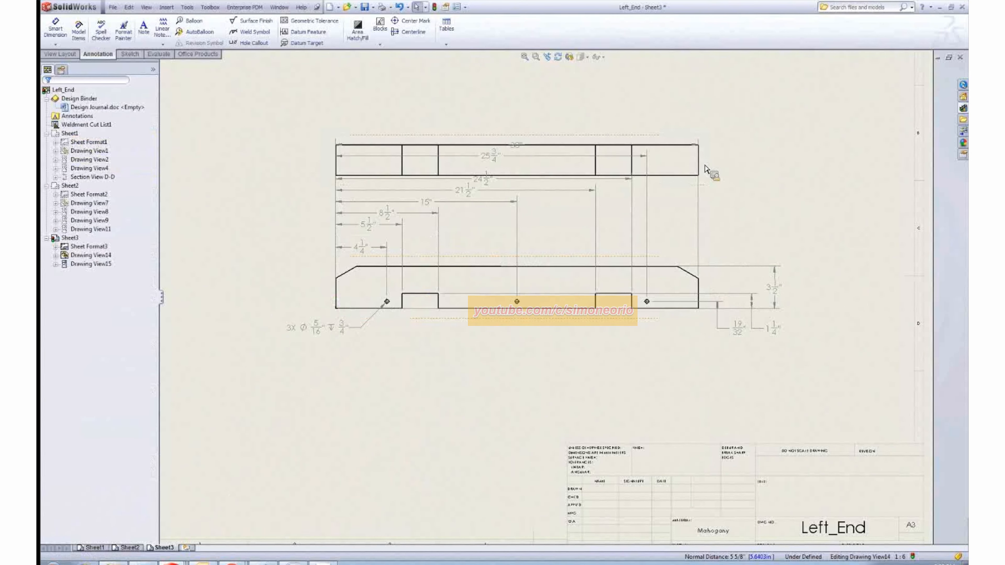
Move the upper crossbar view up the sheet, clear of the stacked baseline dimensions
left_click_drag(712, 165, 700, 90)
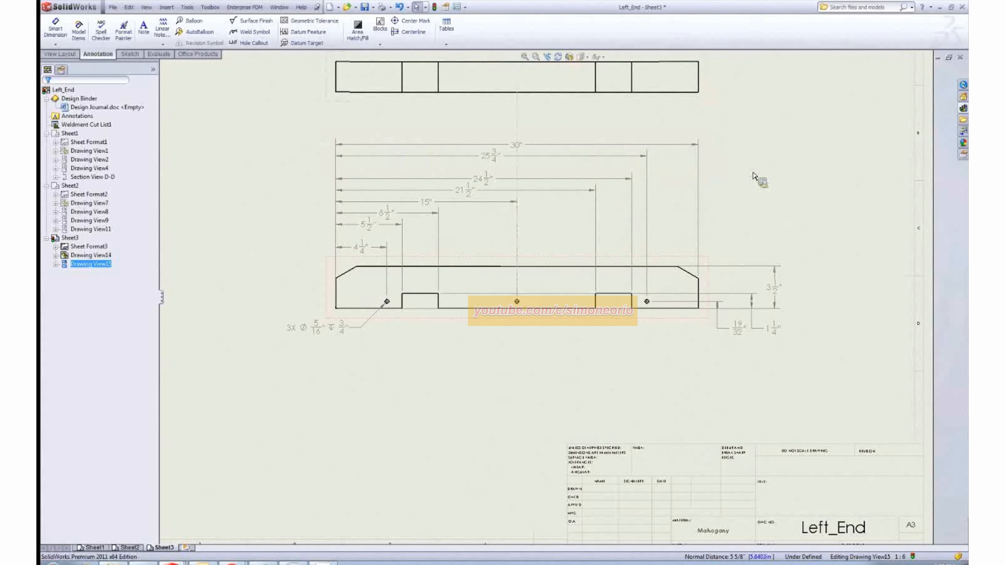
middle_click_drag(744, 210, 731, 234)
left_click(355, 514)
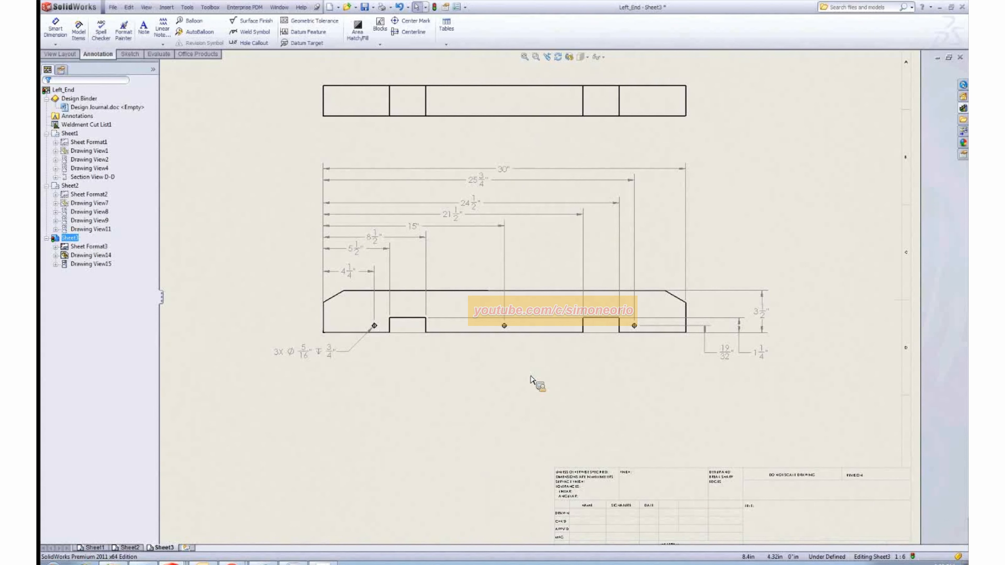
middle_click_drag(615, 367, 621, 381)
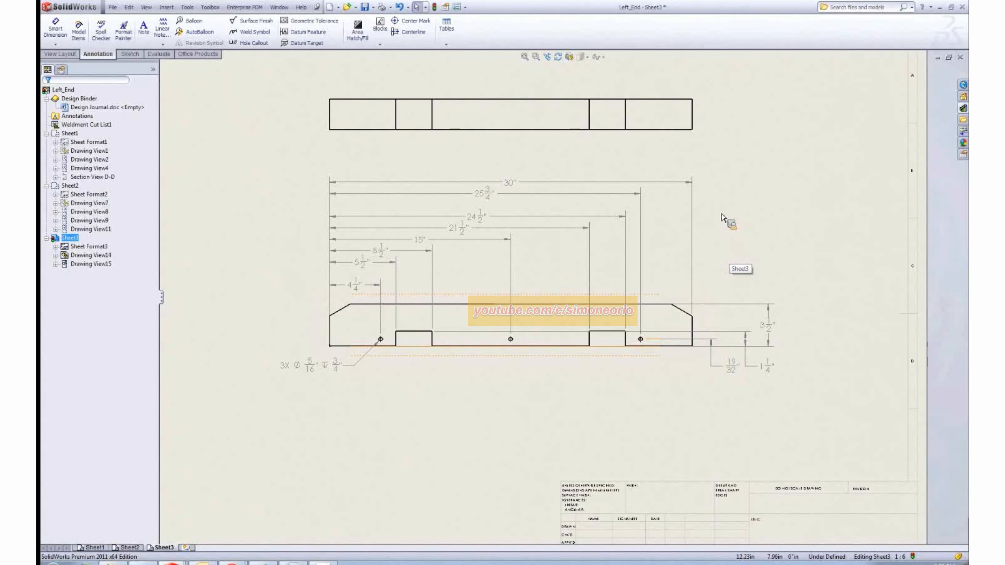
middle_click_drag(727, 250, 729, 271)
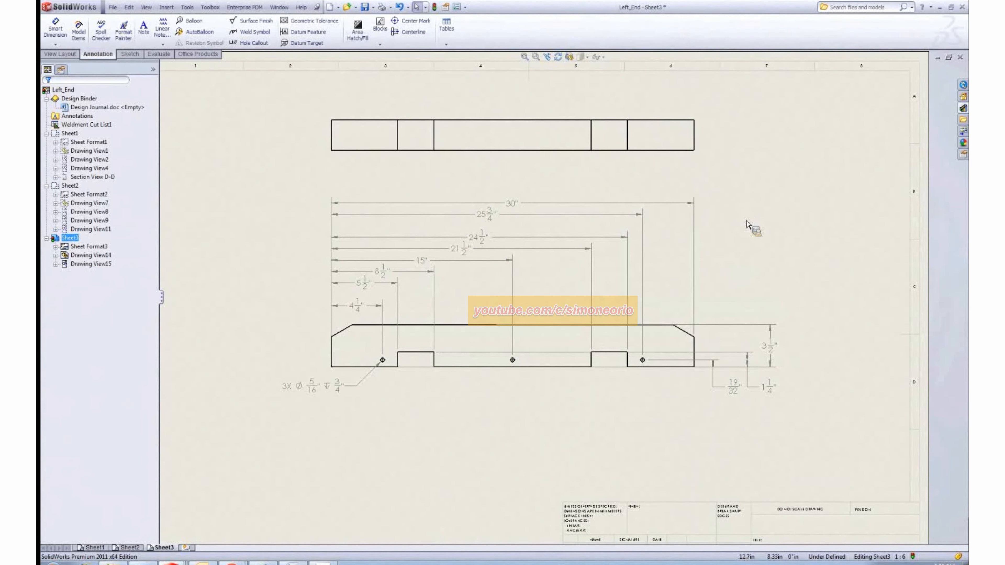
Close the Left_End drawing without saving its changes and switch to the Leg_system_start assembly
left_click(962, 59)
left_click(316, 165)
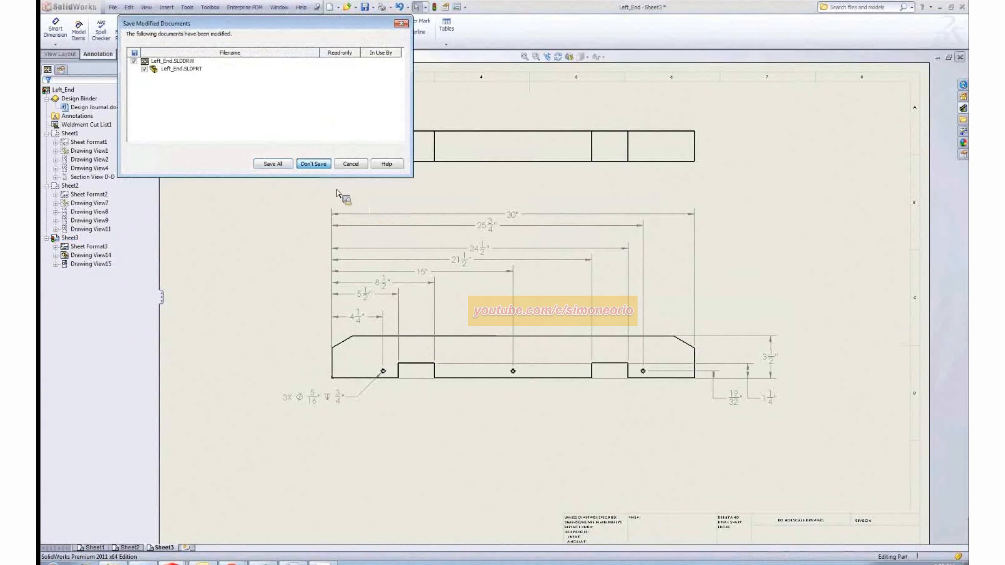
left_click(410, 280)
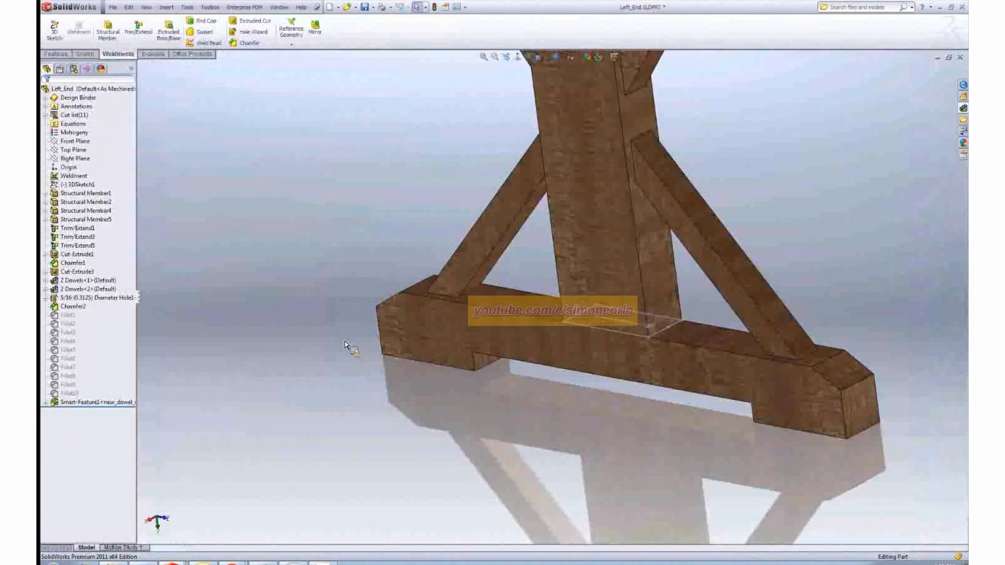
key("ctrl+Tab")
key("ctrl+Tab")
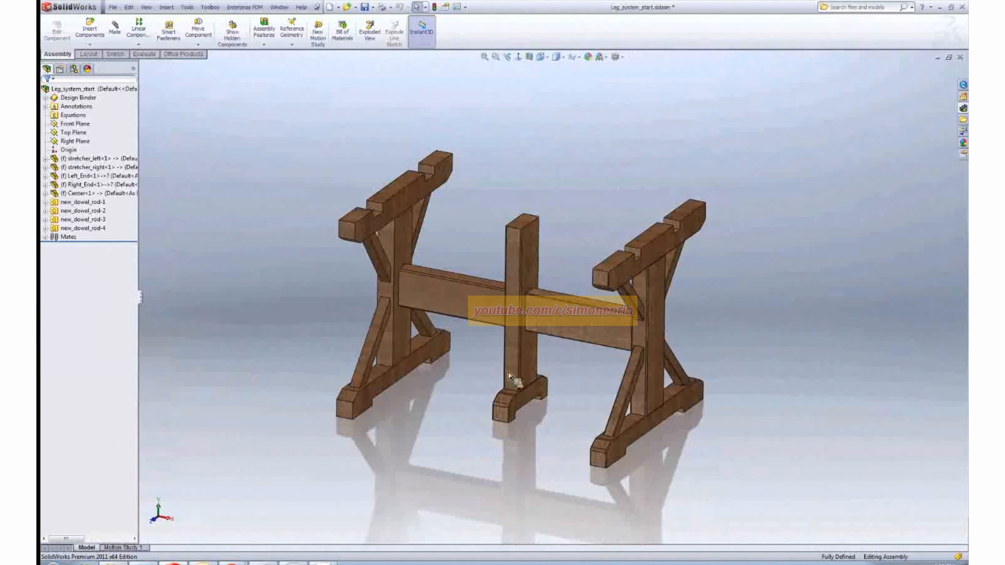
Make the left stretcher transparent so its internal joinery can be inspected
scroll(508, 377, "down", 1)
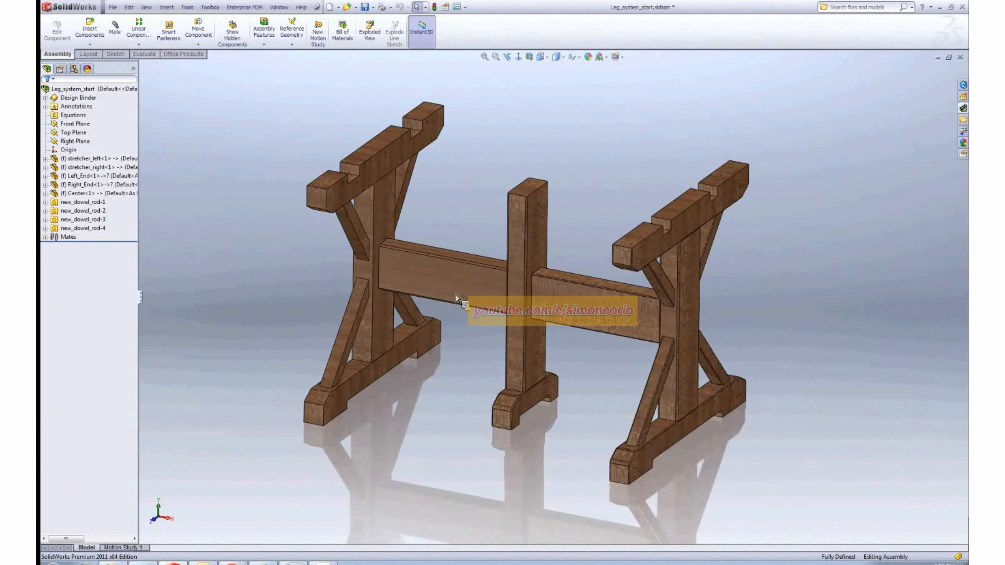
middle_click_drag(455, 295, 435, 283)
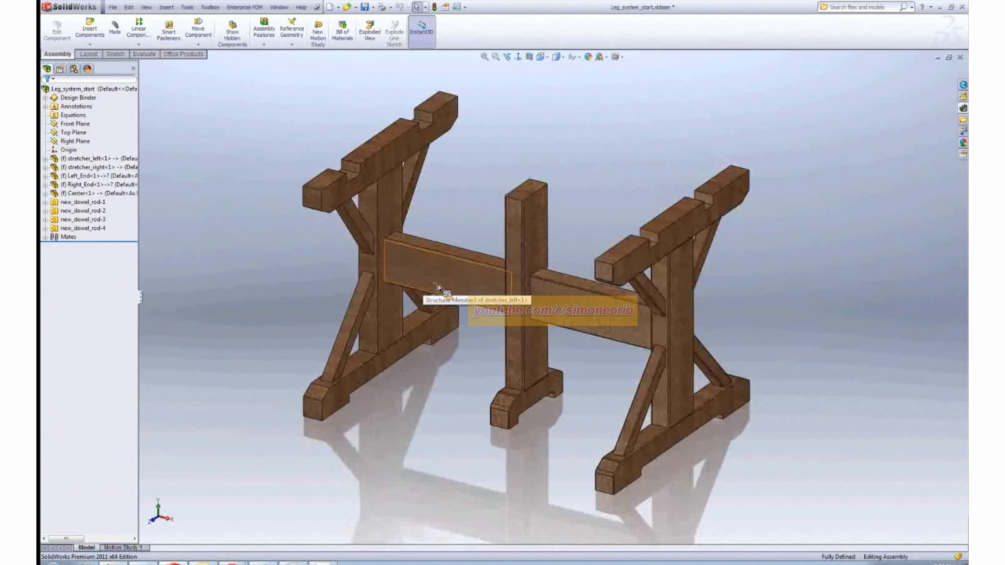
scroll(438, 287, "down", 2)
scroll(437, 291, "down", 2)
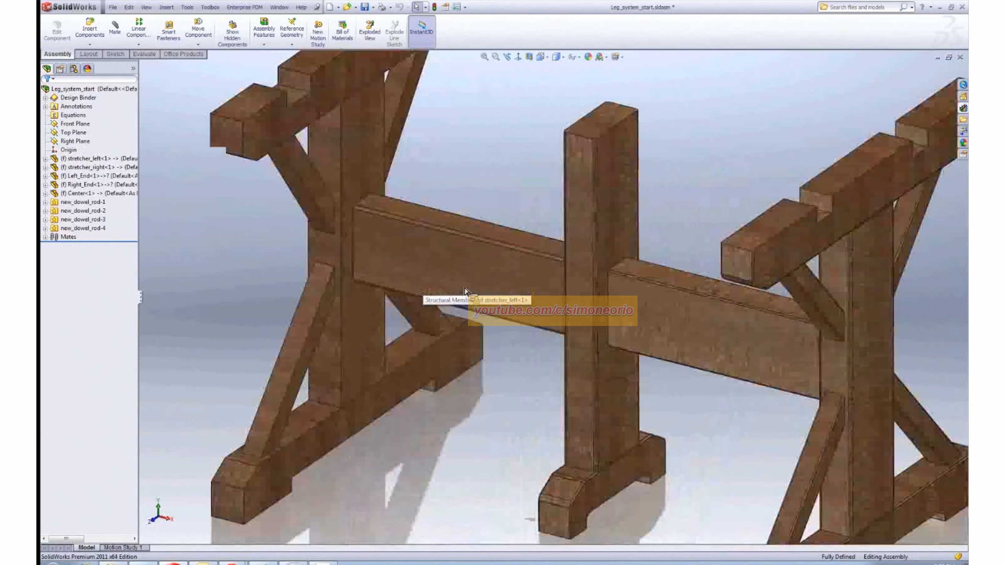
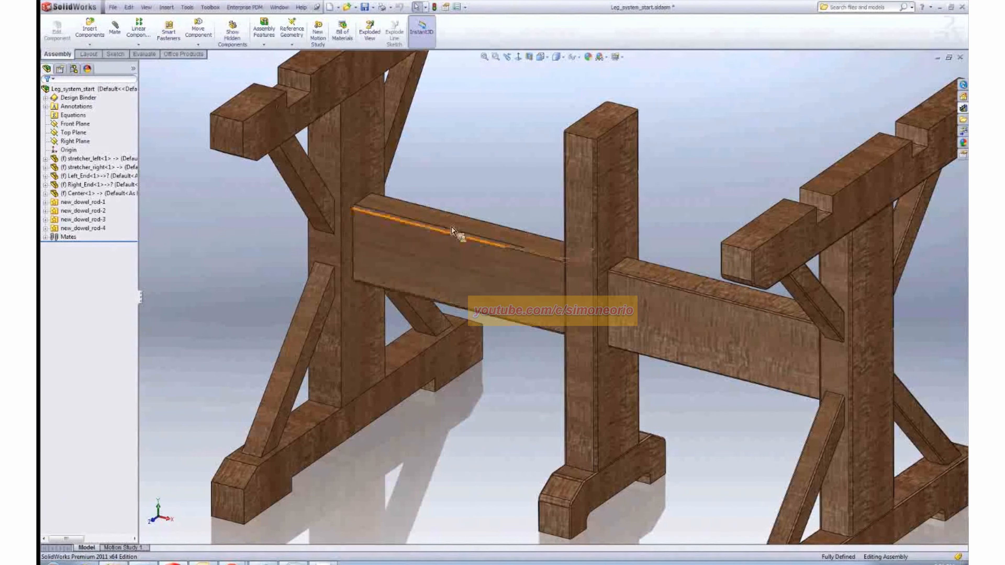
left_click(461, 237)
left_click(486, 205)
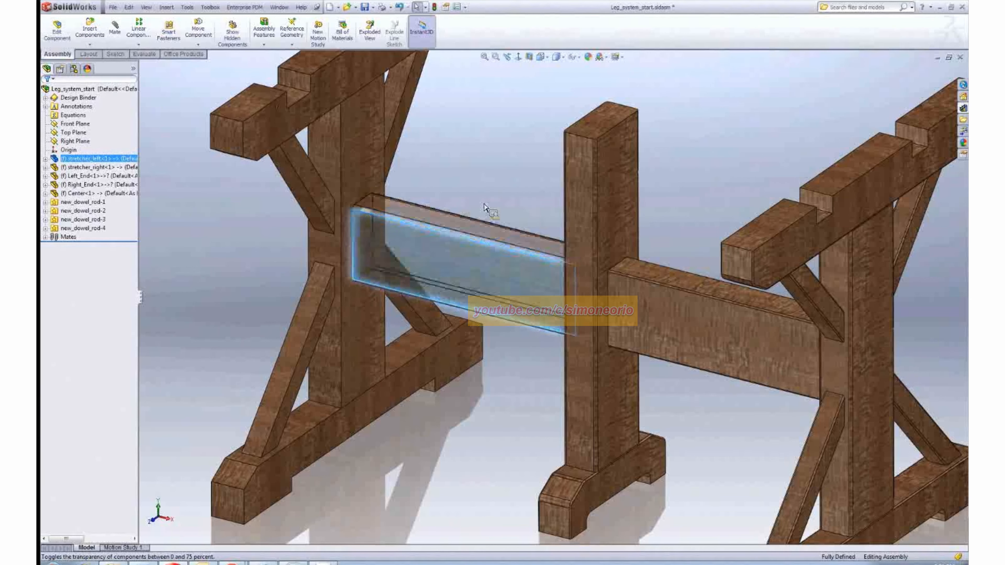
key("Escape")
Examine the dowel and the internal holes where the left stretcher meets the left end, and restore the stretcher's opacity
scroll(398, 250, "down", 5)
scroll(399, 249, "down", 4)
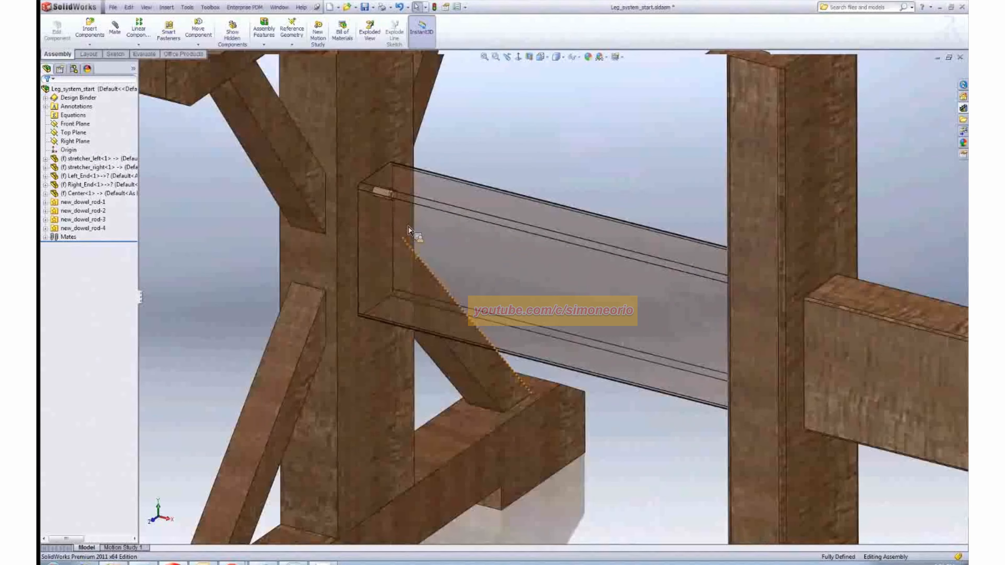
scroll(458, 213, "up", 5)
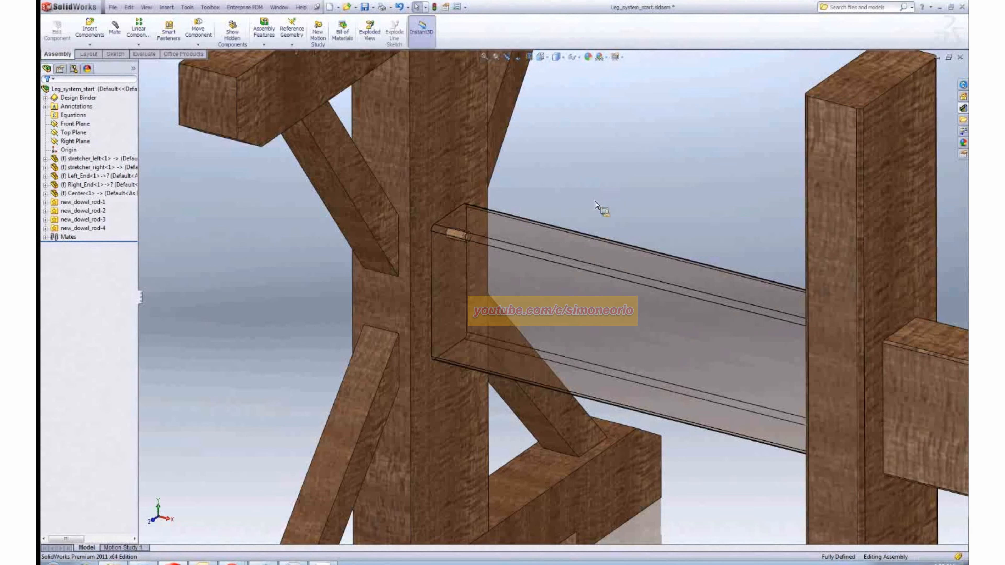
middle_click_drag(592, 198, 630, 193)
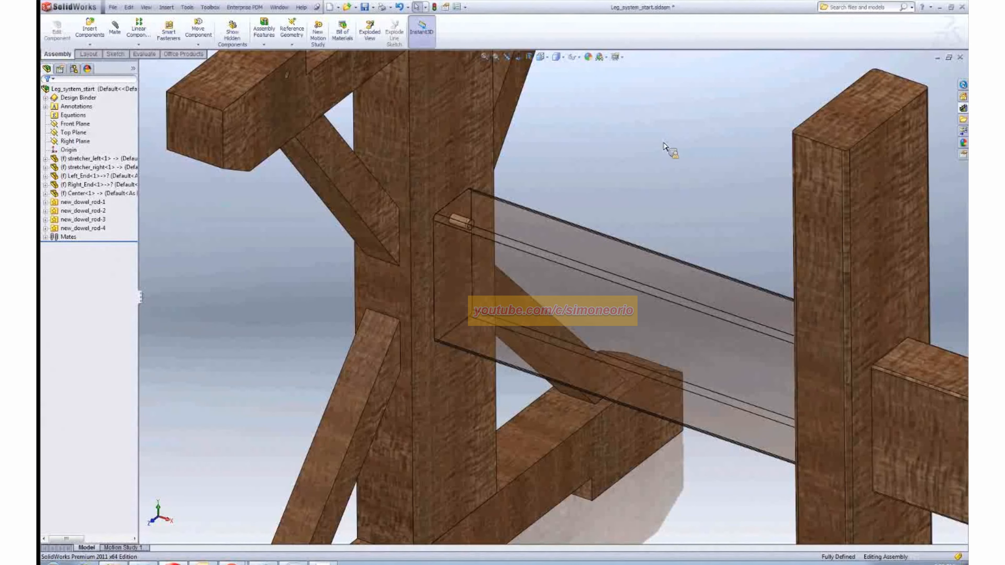
left_click(683, 215)
Turn on the display of coordinate systems in the assembly and inspect those at the left stretcher's ends
scroll(643, 186, "up", 2)
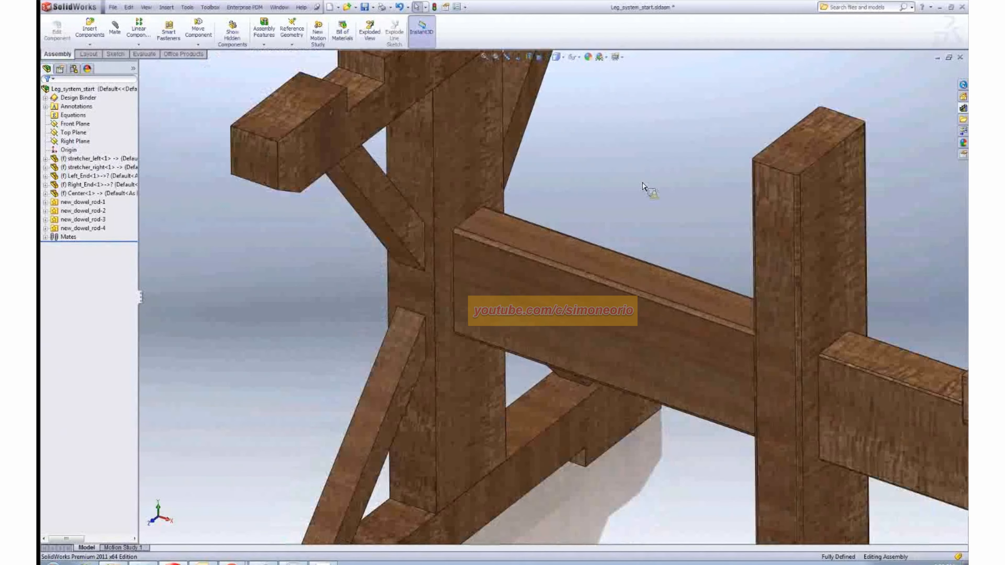
scroll(594, 131, "up", 2)
left_click(576, 56)
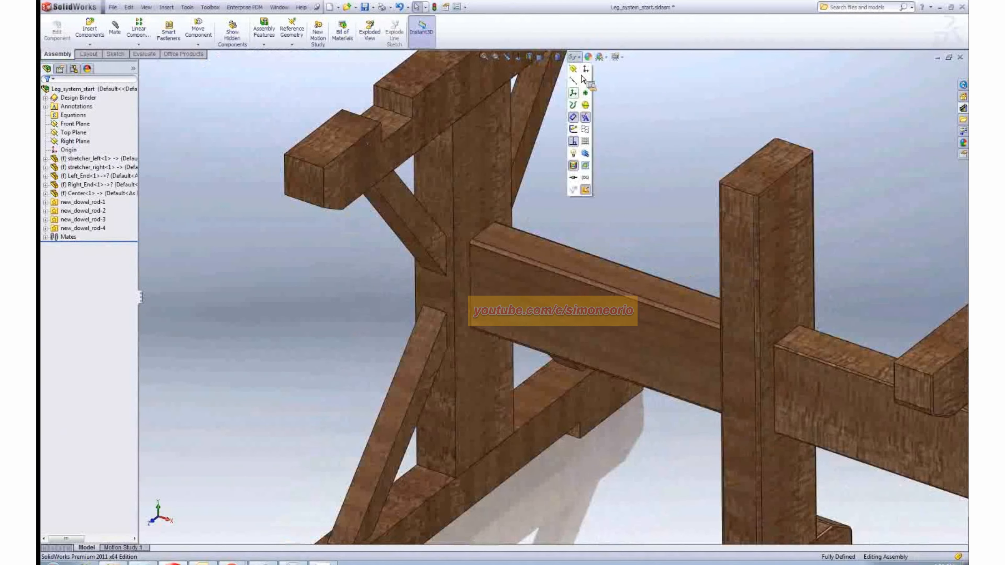
left_click(585, 117)
left_click(641, 230)
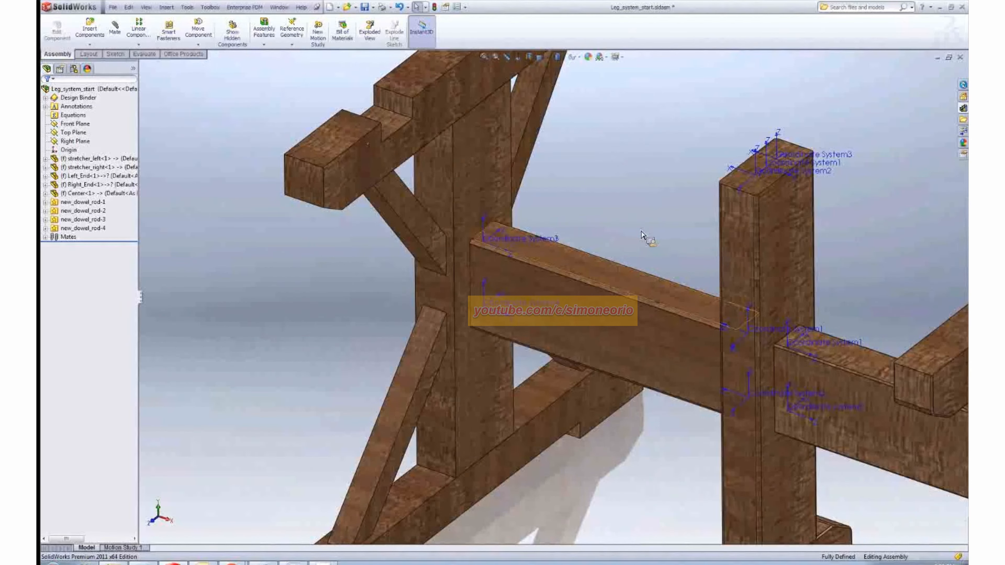
middle_click(619, 266)
mouse_move(619, 266)
middle_mouse_down()
mouse_move(641, 241)
mouse_move(617, 270)
middle_mouse_up()
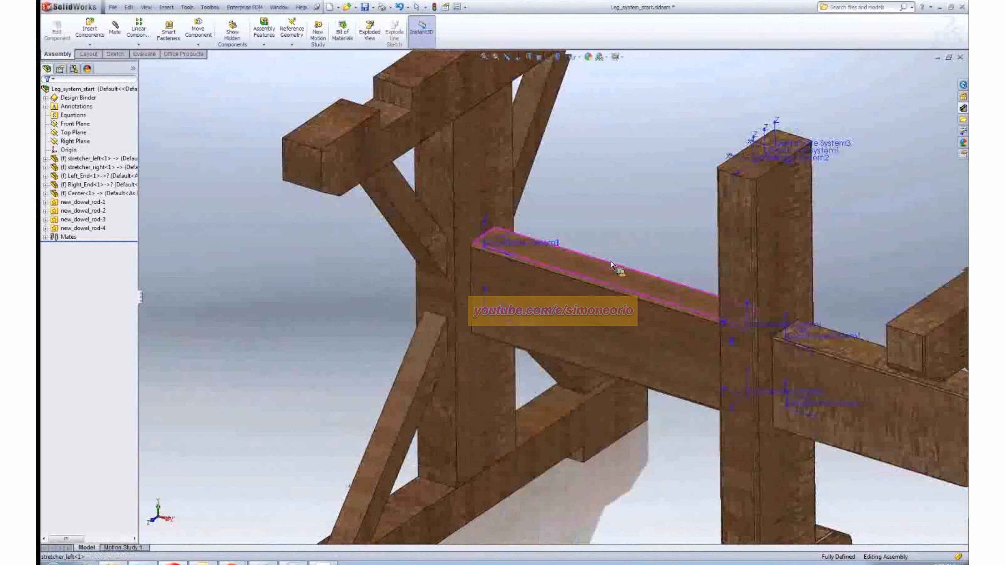
scroll(702, 377, "down", 3)
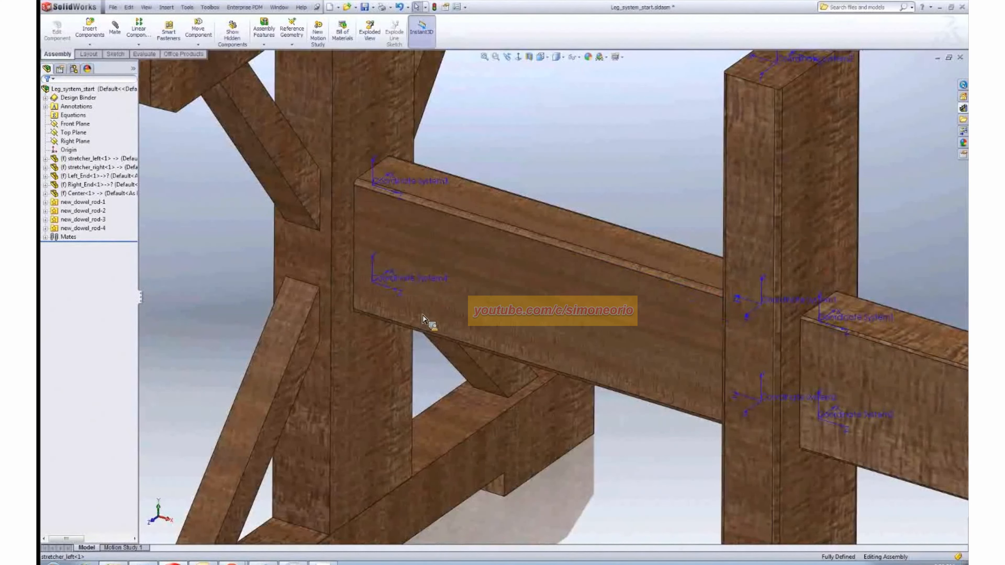
Open the Woodwork_SmartComponents folder in the Design Library and preview the 5-16 24 Hex Insert
left_click(964, 109)
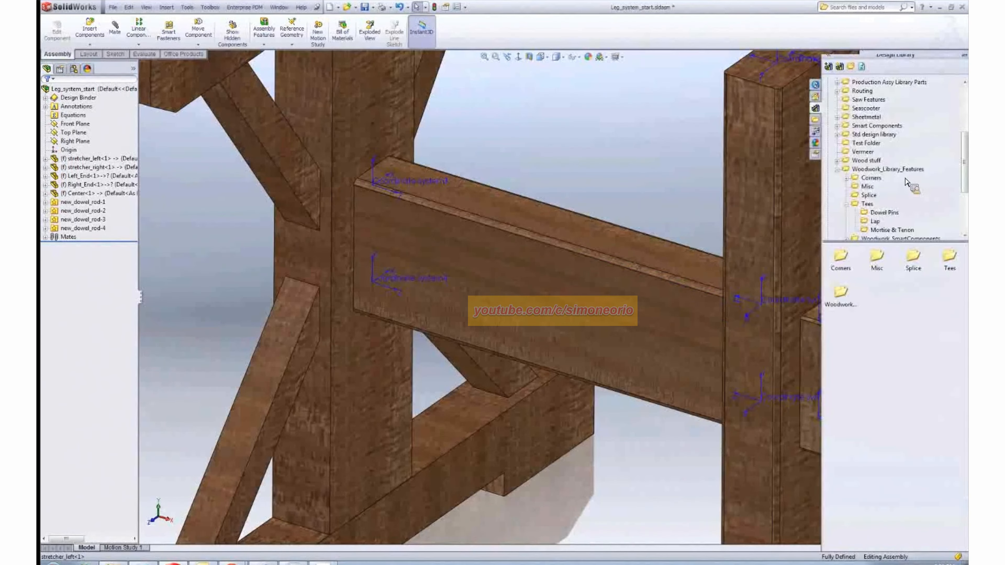
left_click(846, 205)
left_click(899, 212)
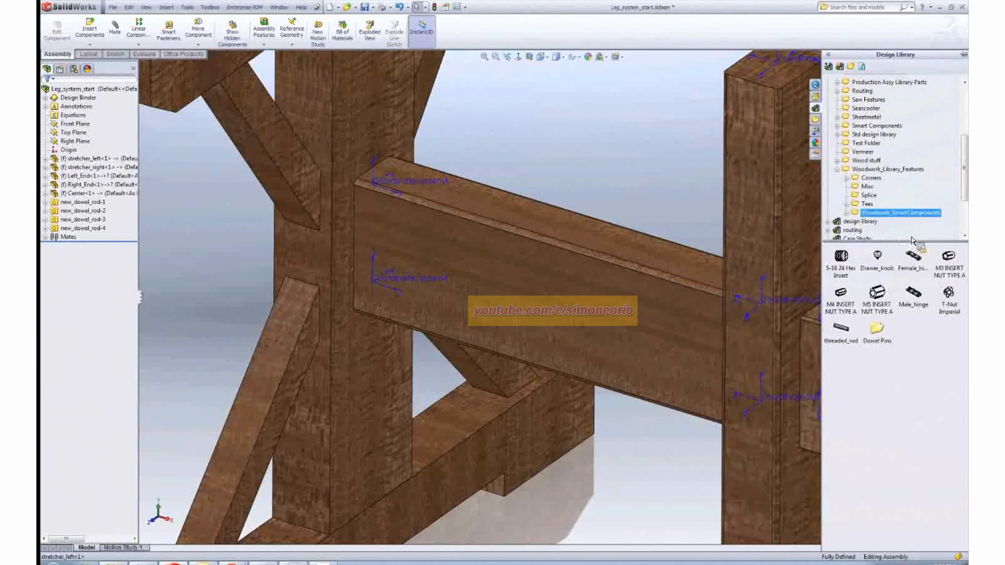
mouse_move(845, 262)
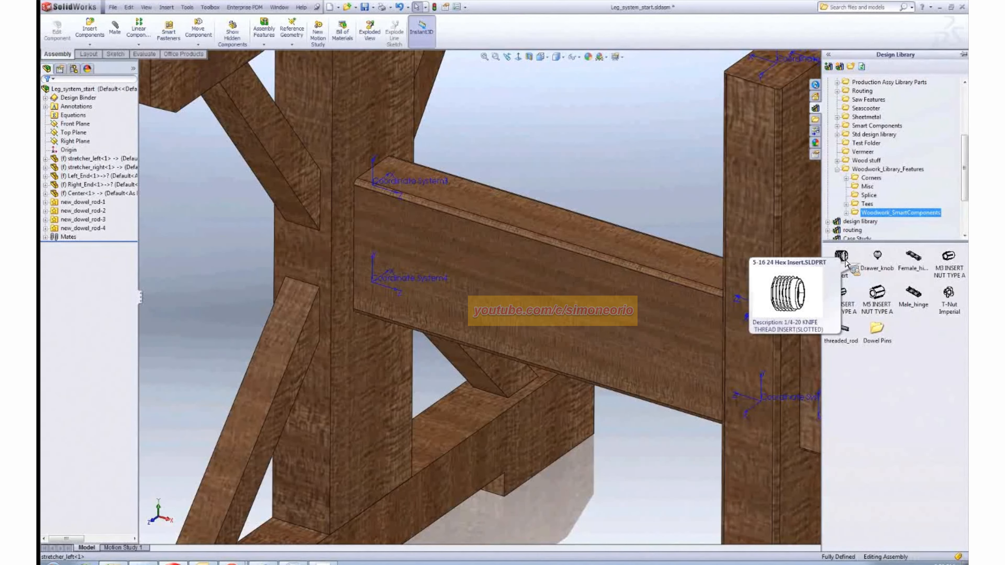
mouse_move(845, 261)
left_mouse_down()
mouse_move(392, 293)
mouse_move(753, 407)
mouse_move(396, 291)
mouse_move(711, 295)
mouse_move(845, 260)
left_mouse_up()
mouse_move(846, 258)
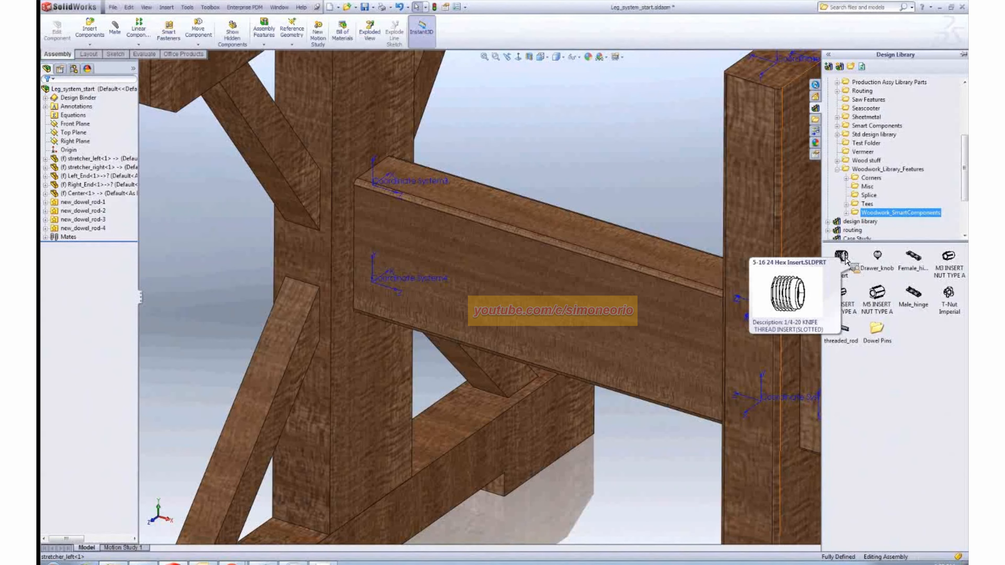
Insert the 5-16 24 Hex Insert in the 5-16 x 0.75" configuration at the left stretcher's lower coordinate system beside the left end
left_click_drag(846, 258, 387, 284)
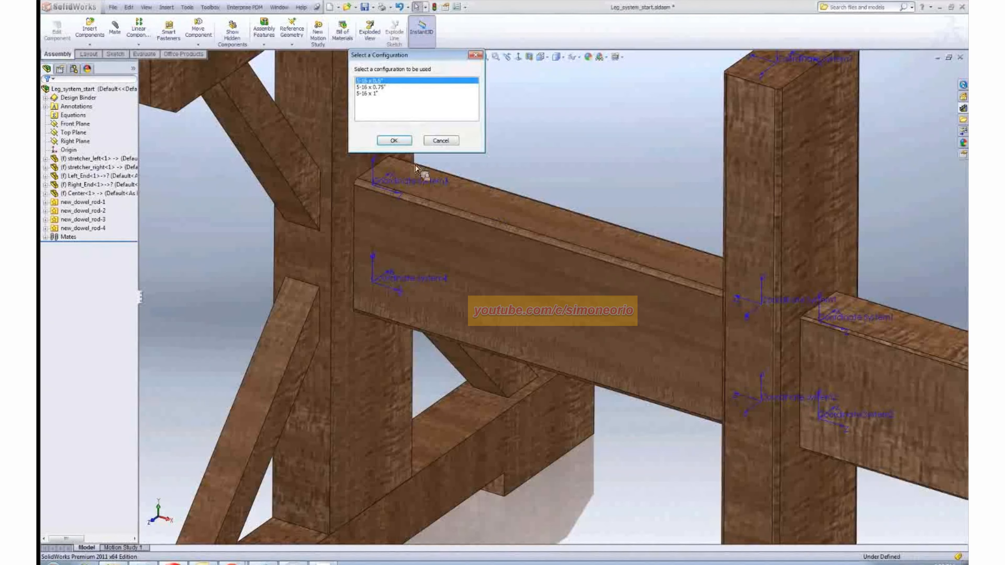
left_click_drag(407, 55, 515, 101)
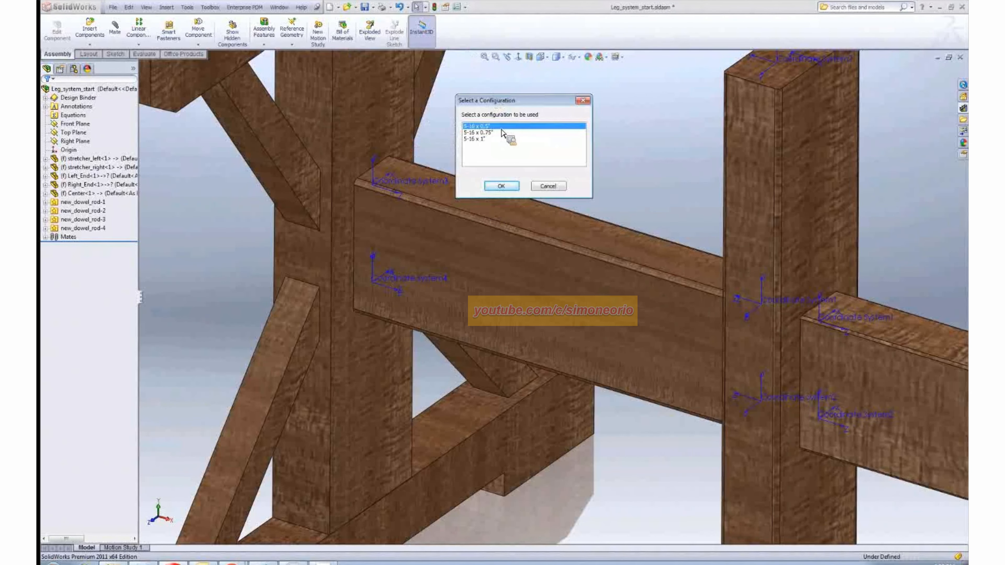
left_click(481, 133)
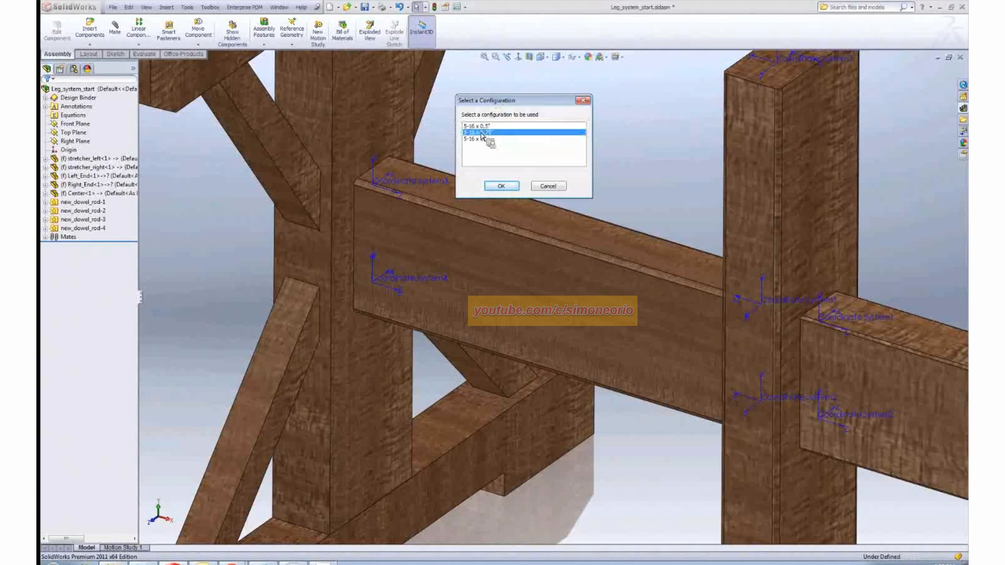
left_click(505, 187)
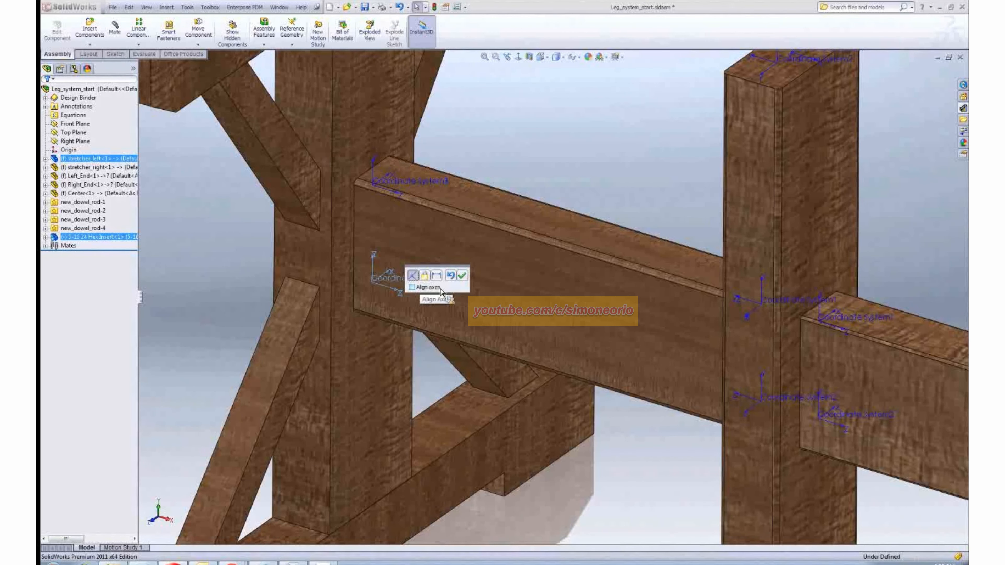
left_click(462, 276)
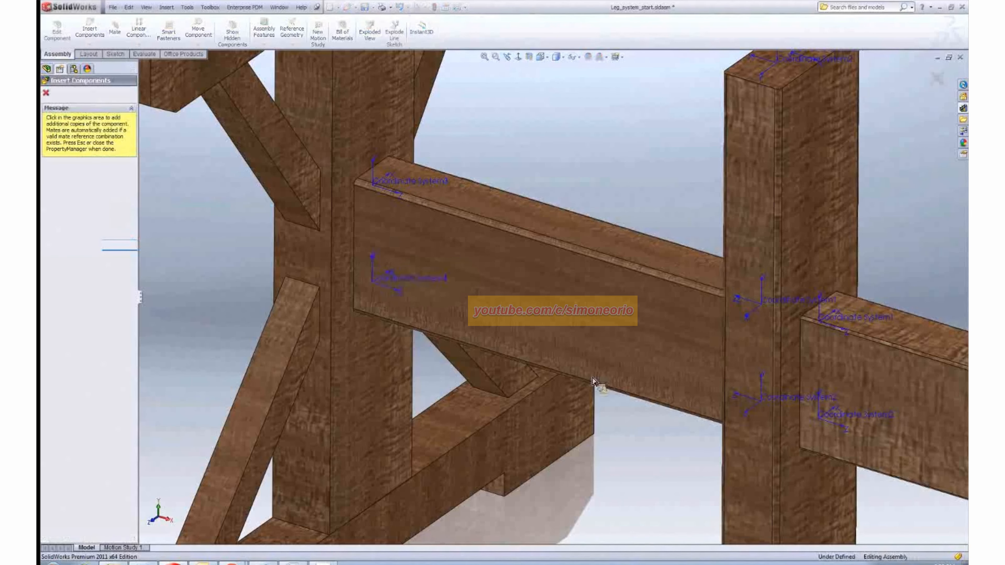
Place two more hex inserts at the lower coordinate systems on either side of the center post, and finish inserting copies
left_click(767, 409)
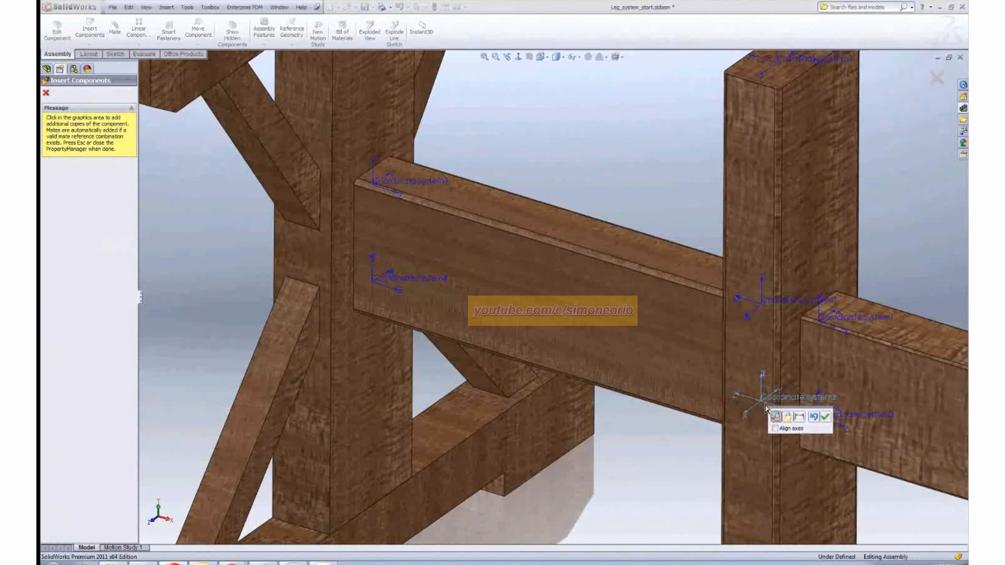
left_click(825, 416)
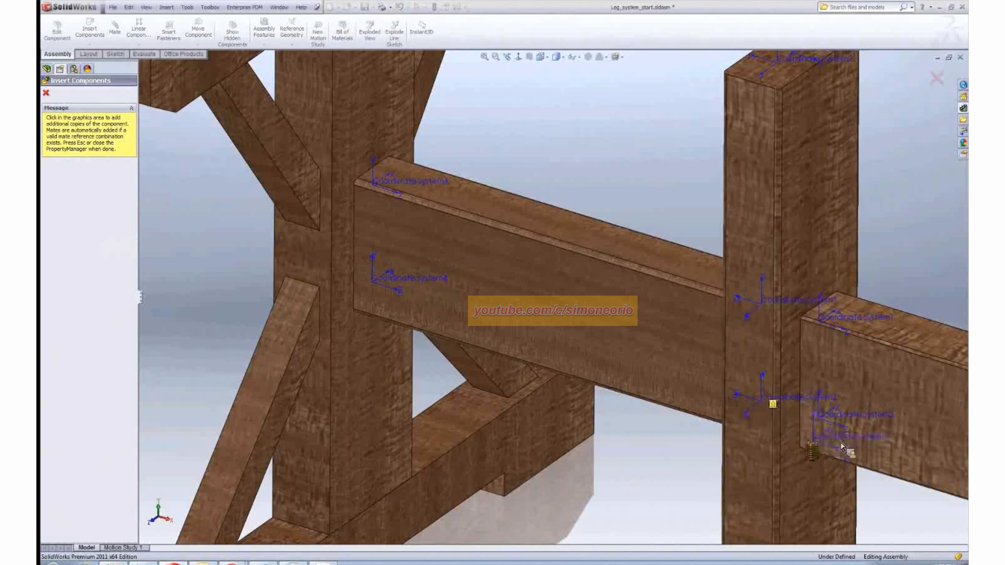
left_click(828, 425)
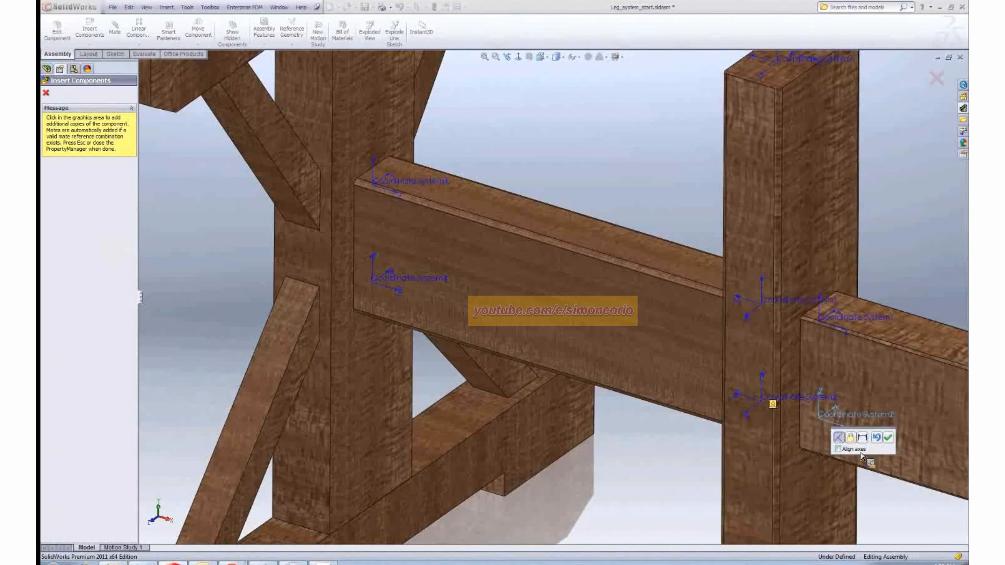
left_click(888, 438)
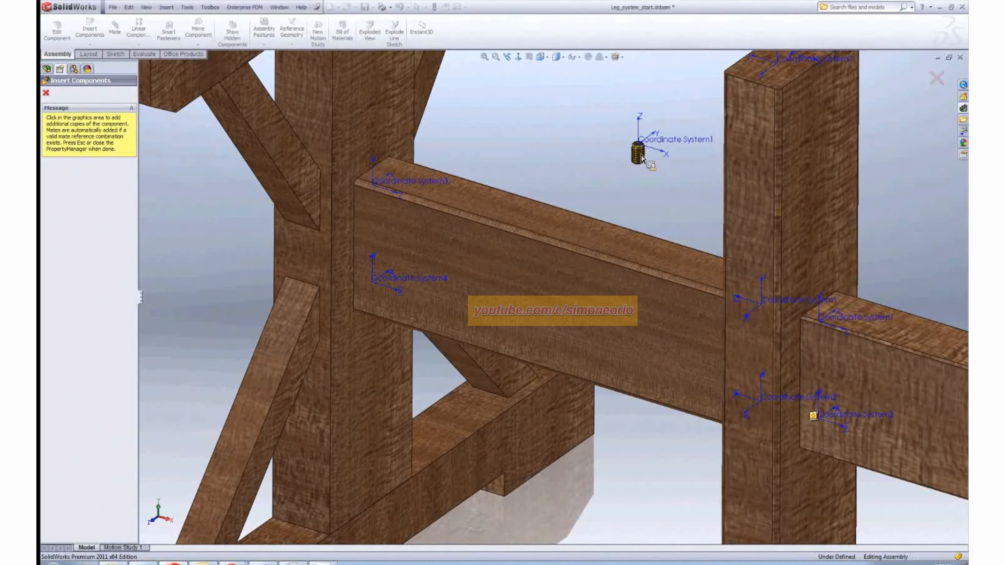
key("Escape")
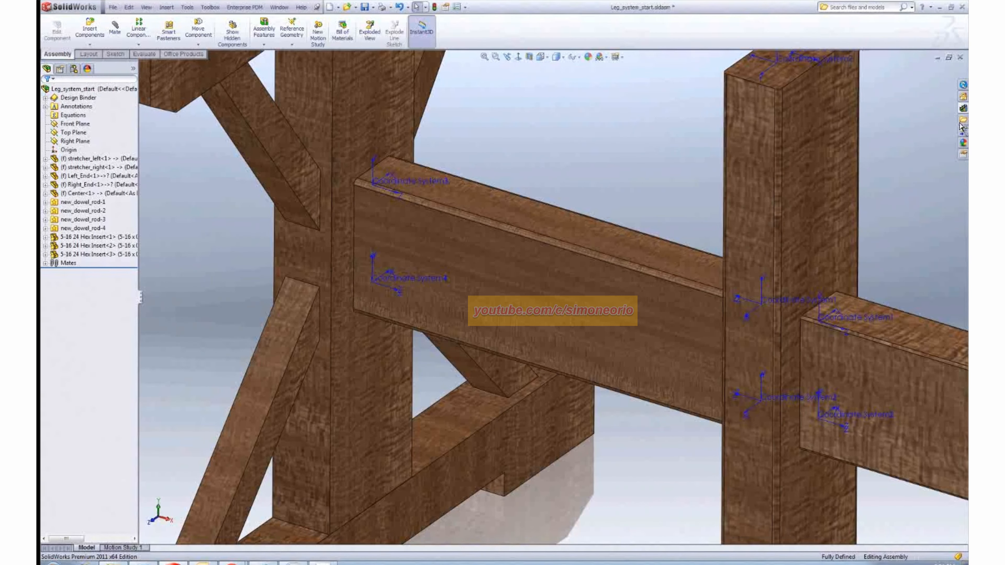
Open the 5-16 24 Hex Insert part from the Design Library and inspect its mate references and coordinate system
right_click(841, 260)
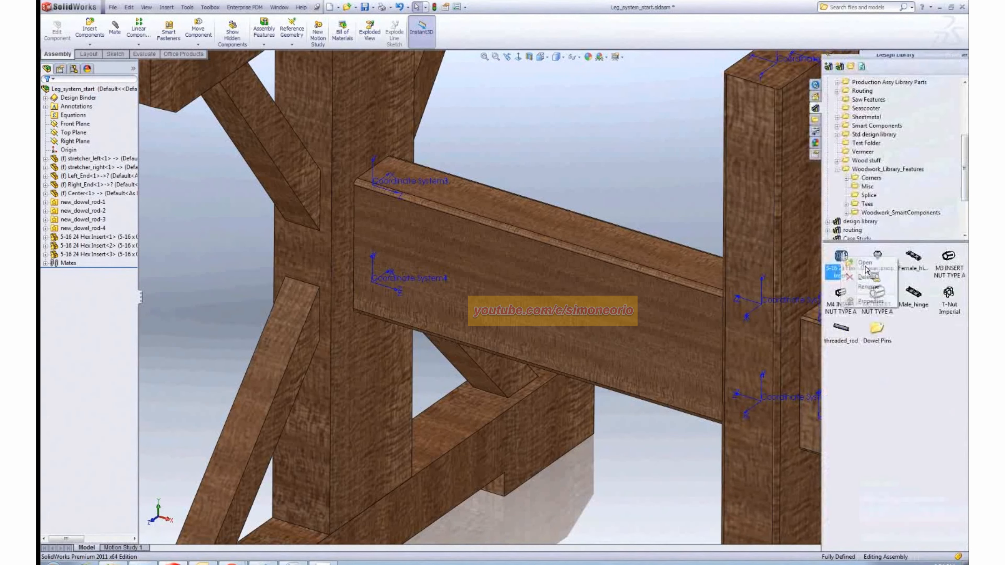
left_click(867, 263)
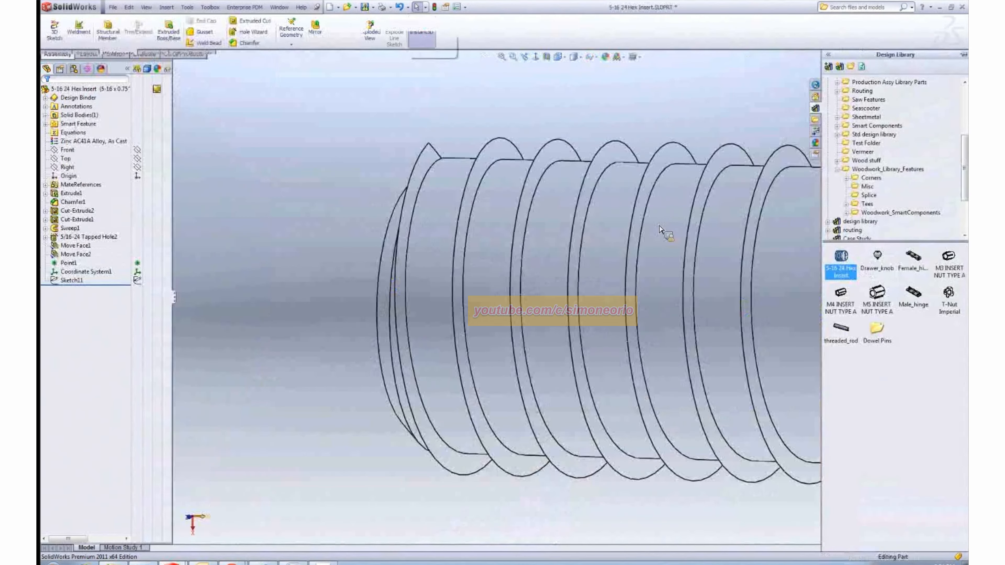
scroll(554, 311, "up", 2)
scroll(723, 350, "down", 1)
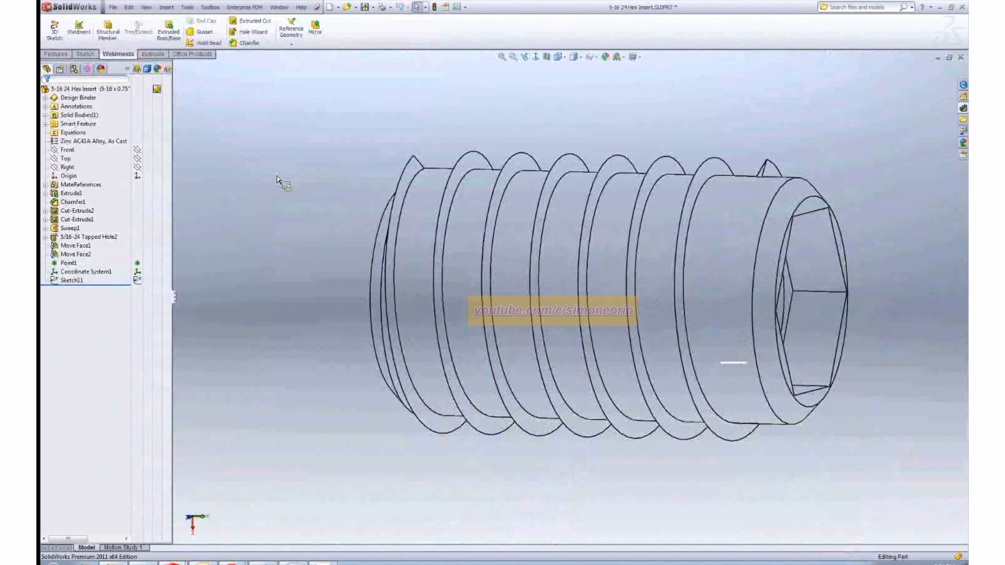
left_click(127, 69)
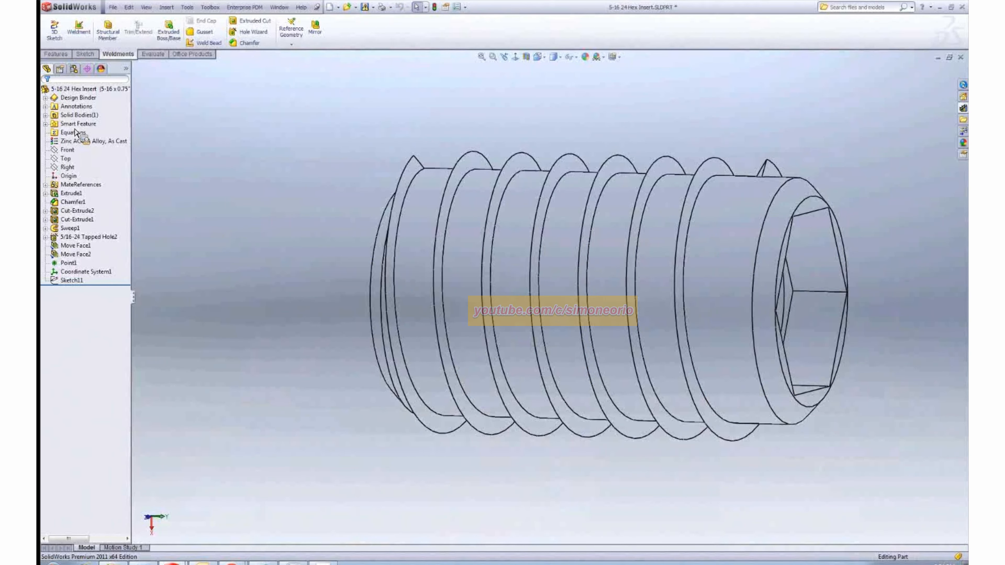
left_click(46, 185)
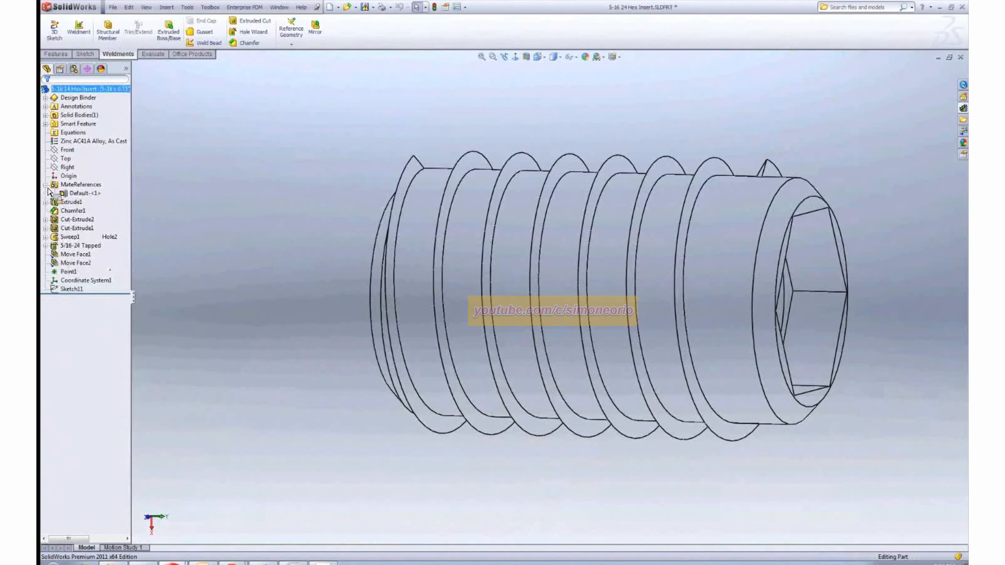
left_click(85, 281)
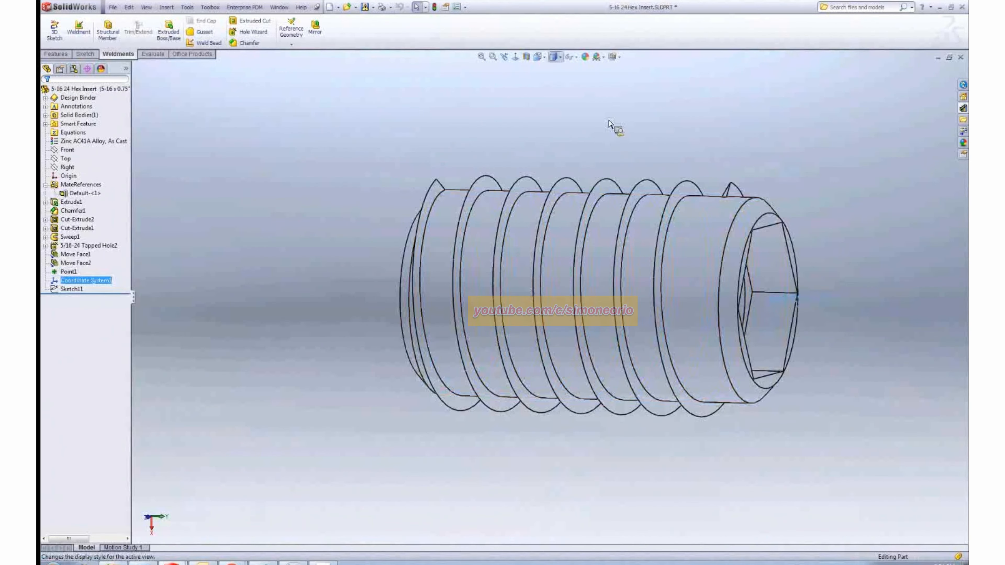
Display the hex insert as shaded with edges and view its coordinate system at the hex socket end
left_click(556, 57)
left_click(556, 72)
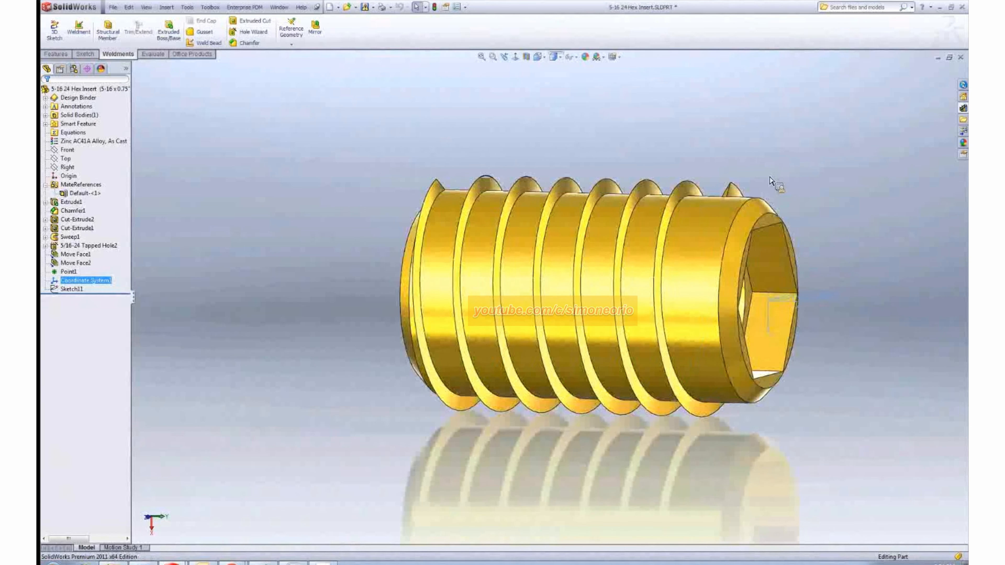
middle_click_drag(771, 182, 770, 229)
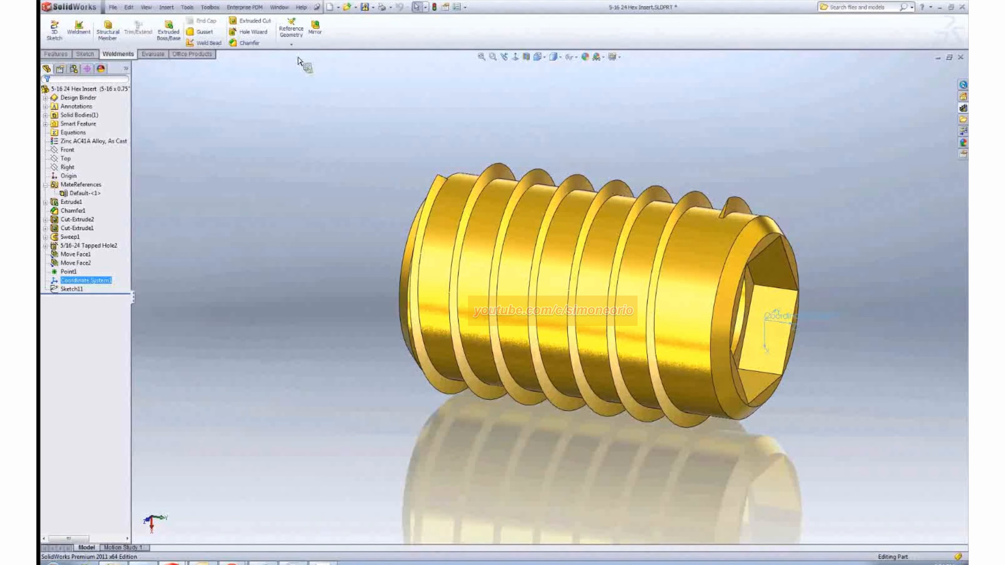
Review the reference entities in the hex insert's Default mate reference, leave it unmodified, and return to the Leg_system_start assembly
left_click(293, 45)
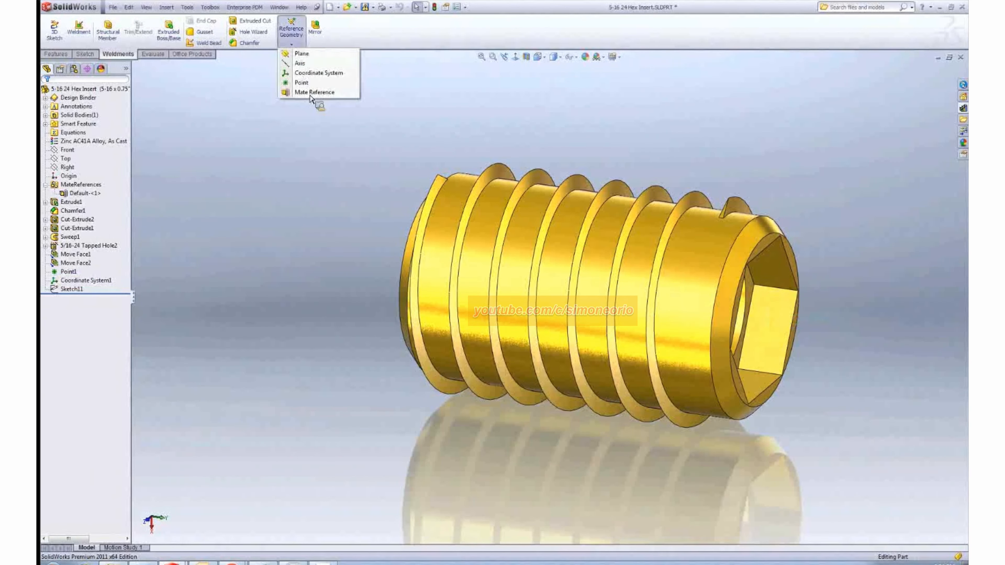
right_click(93, 194)
left_click(119, 202)
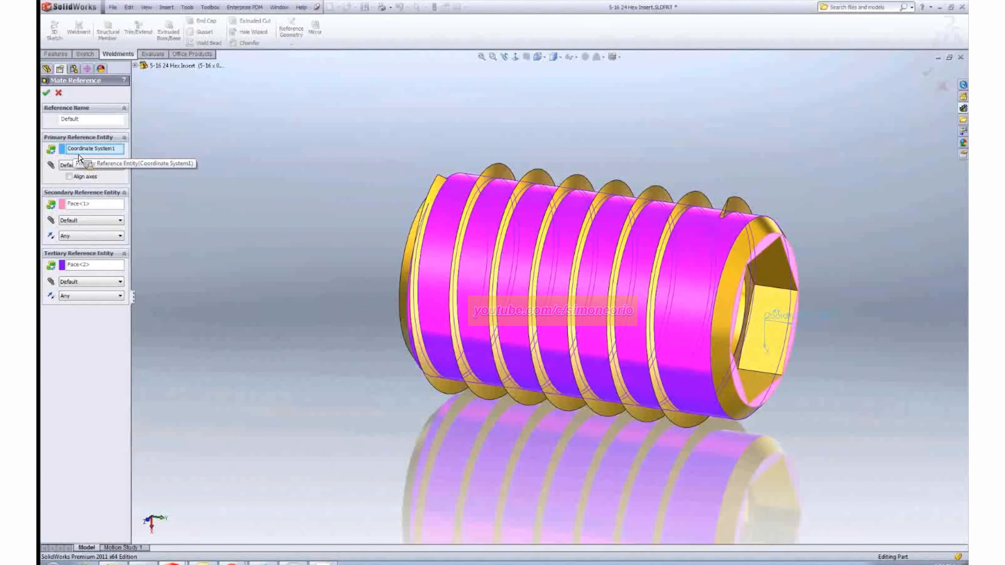
left_click(58, 93)
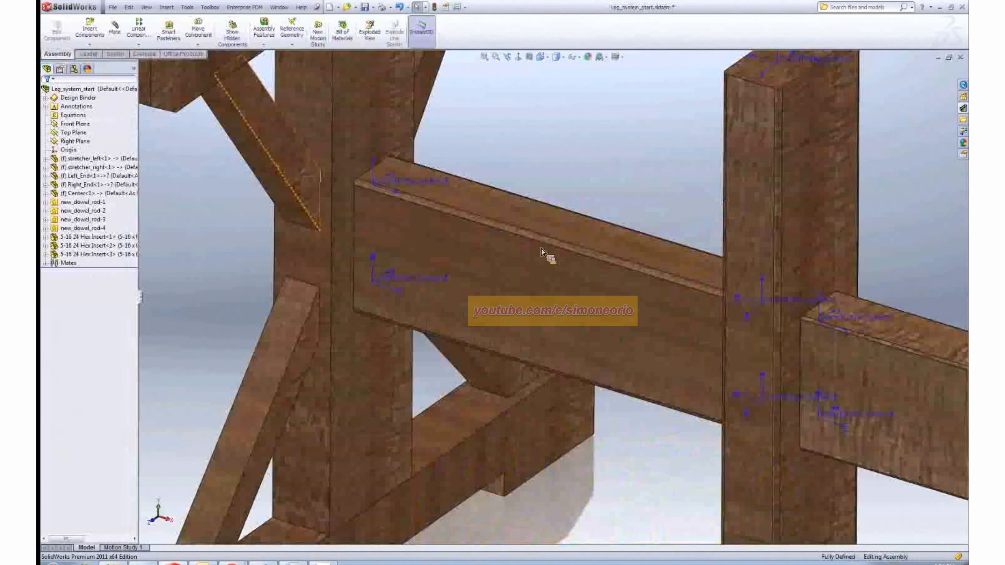
Make the left stretcher transparent and examine the lower hole and dowel where it meets the left end
left_click(503, 269)
left_click(560, 210)
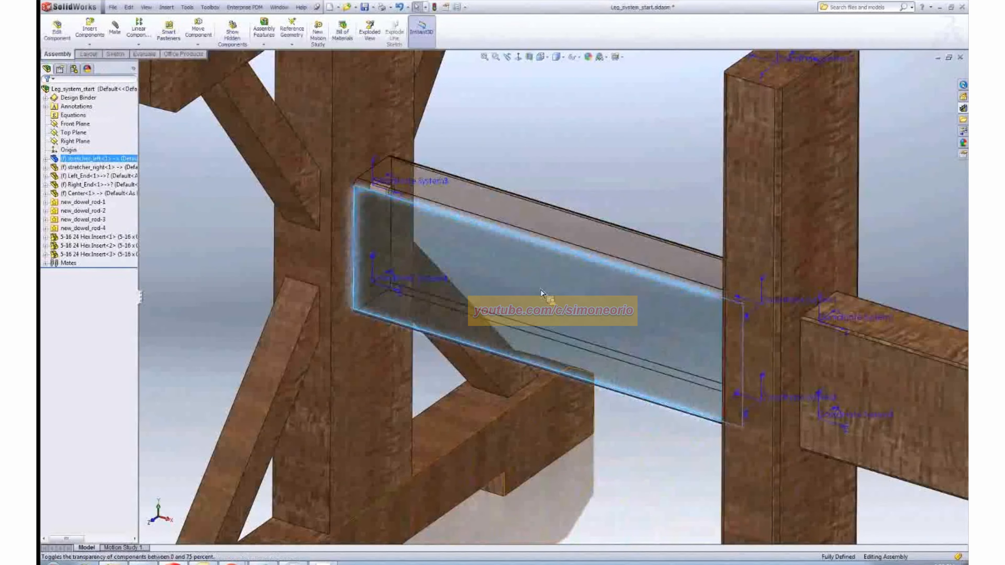
left_click(635, 468)
scroll(406, 311, "down", 3)
scroll(406, 310, "down", 5)
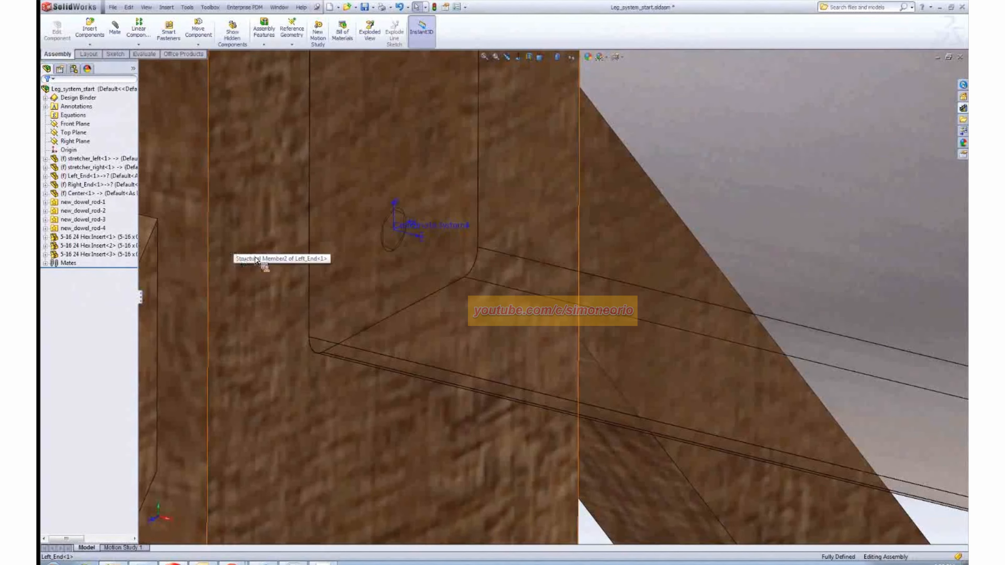
scroll(262, 261, "up", 2)
scroll(297, 271, "up", 3)
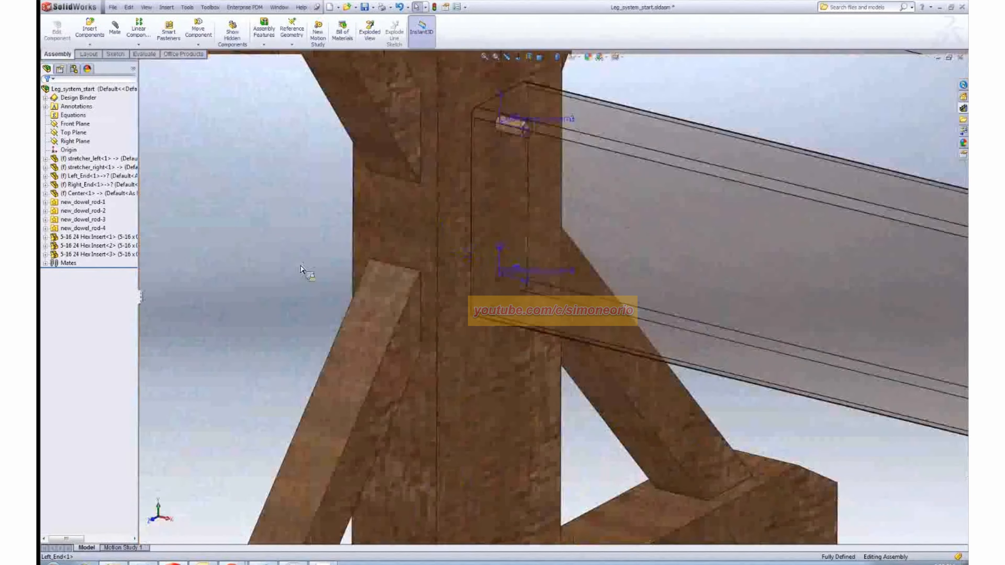
scroll(278, 298, "up", 1)
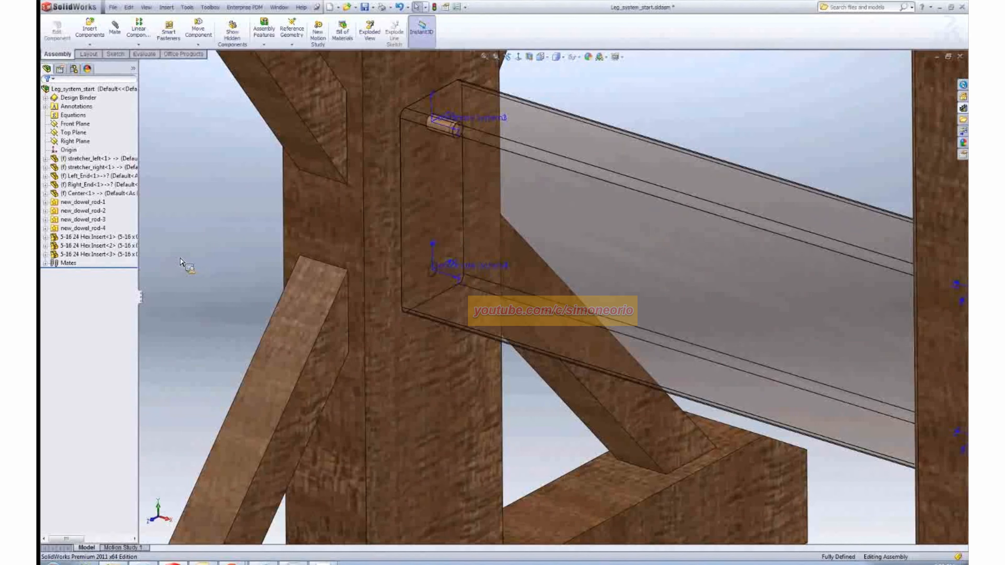
Try inserting the smart features of the first hex insert at the left stretcher's lower joint, and undo the insertion
left_click(97, 238)
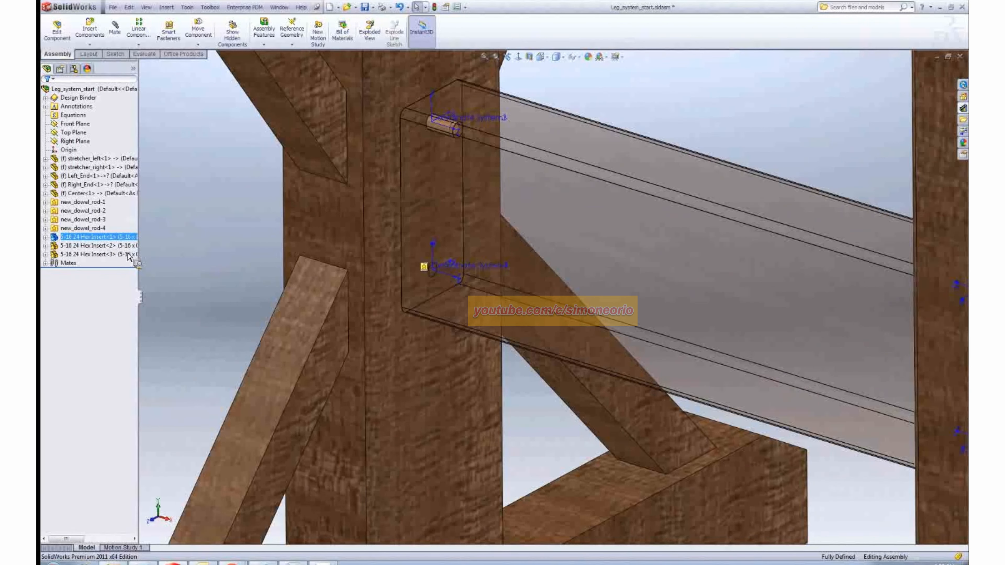
key("Escape")
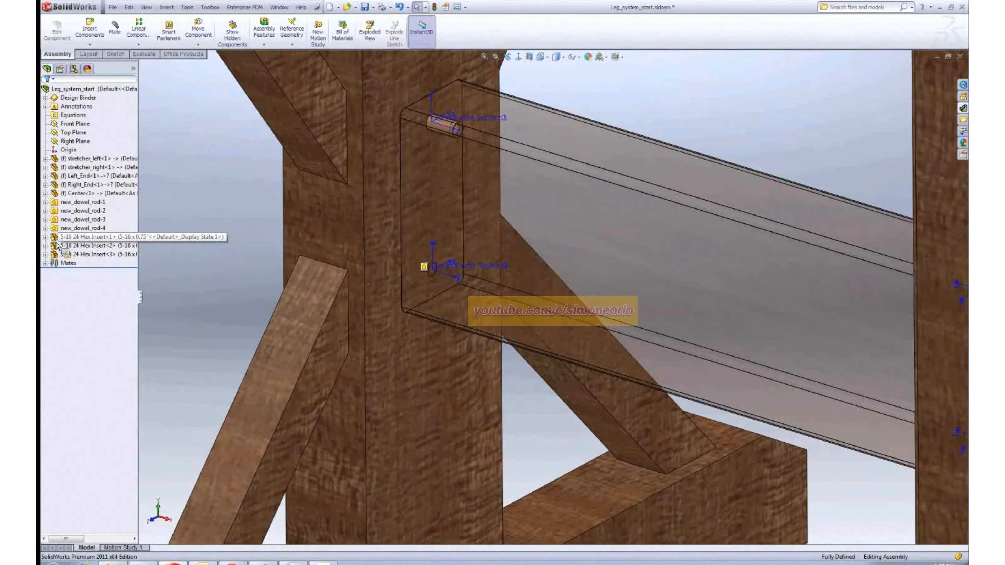
left_click_drag(57, 245, 184, 252)
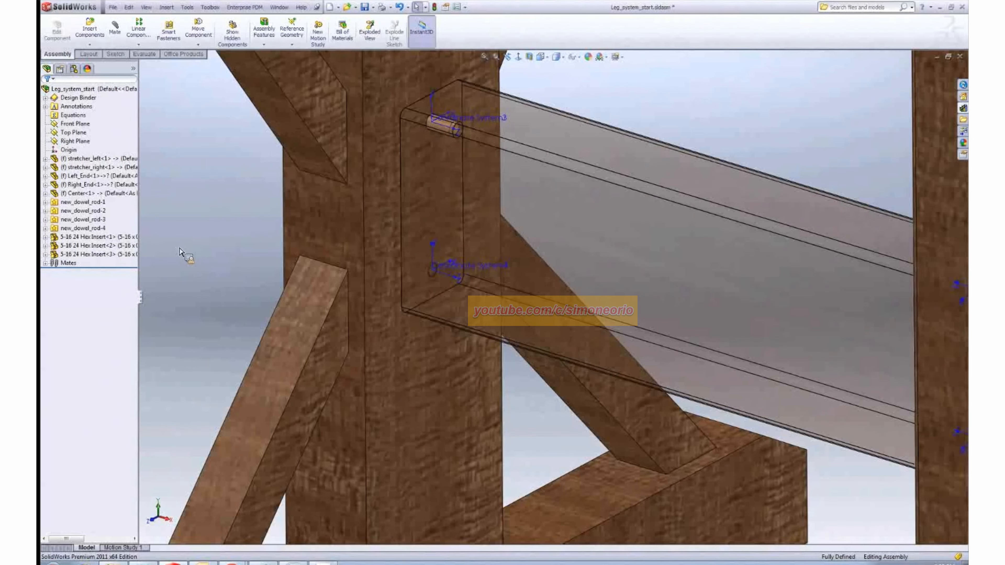
left_click(109, 239)
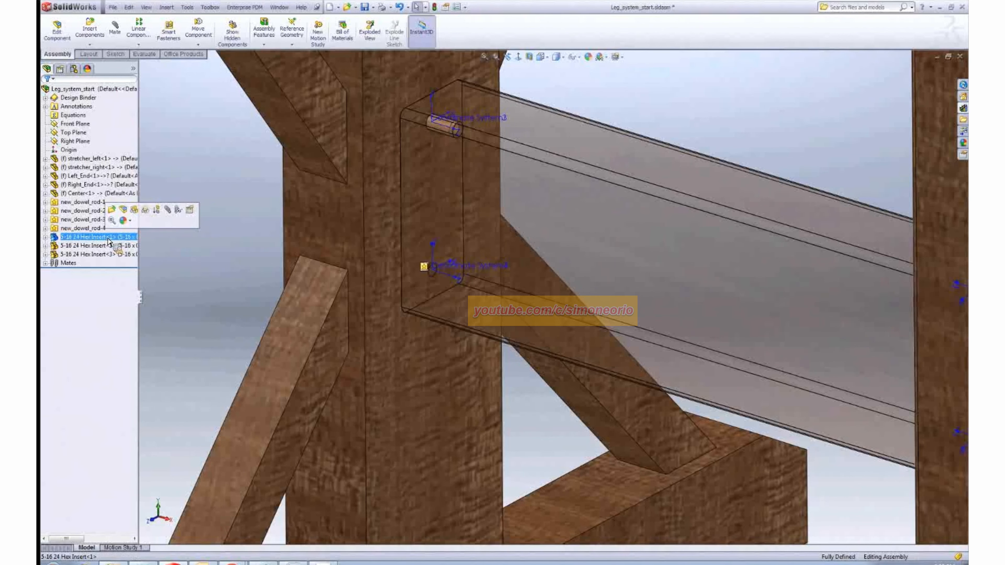
left_click_drag(109, 239, 425, 271)
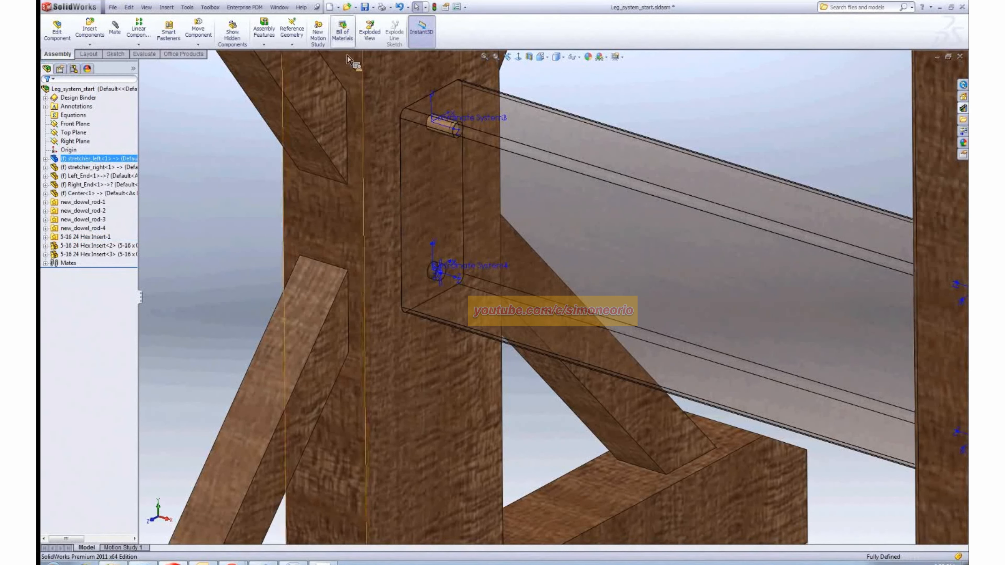
left_click(399, 11)
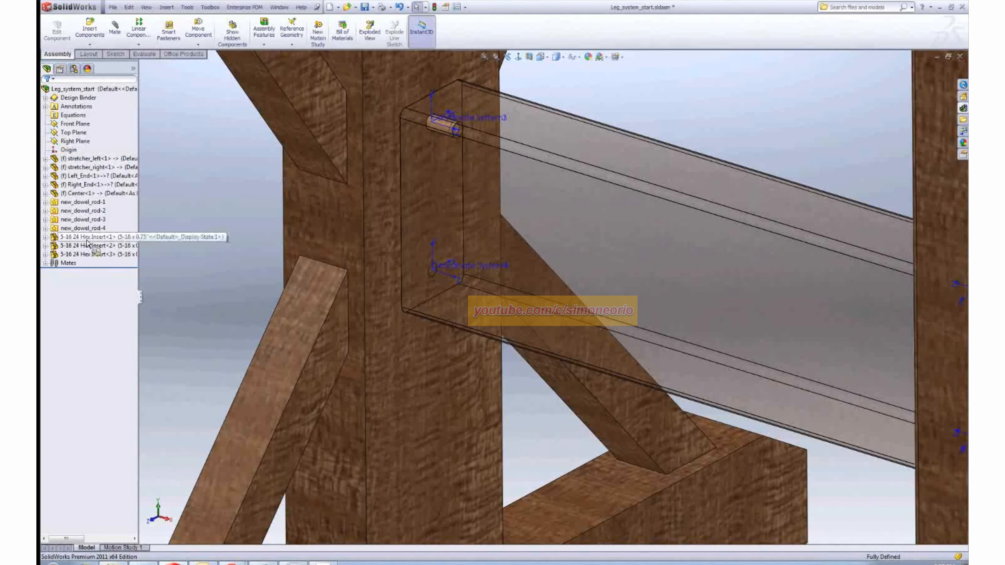
Insert the first hex insert's Cut-Revolve2 smart feature, keeping its preset component reference at the stretcher's lower joint
left_click_drag(87, 241, 429, 270)
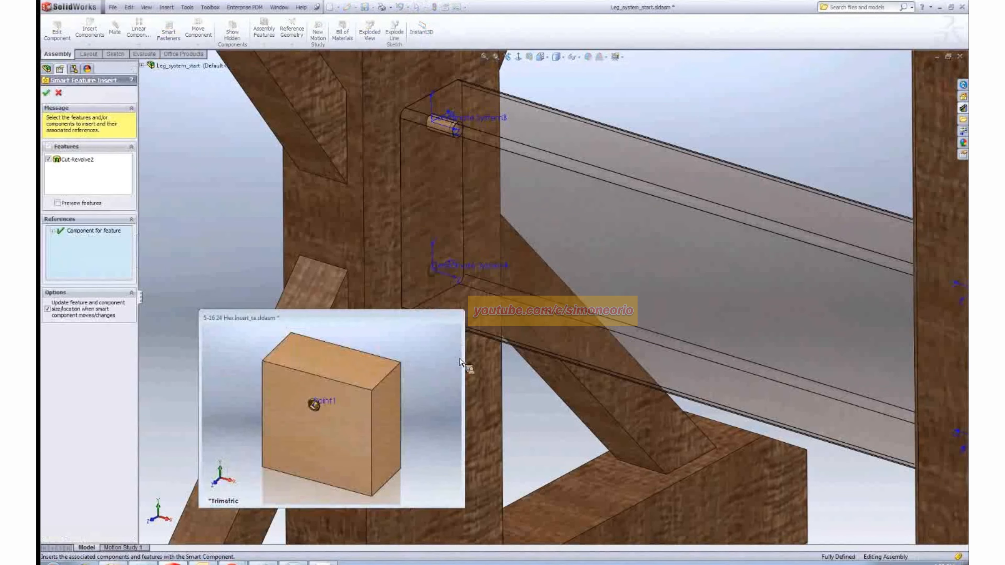
left_click(352, 337)
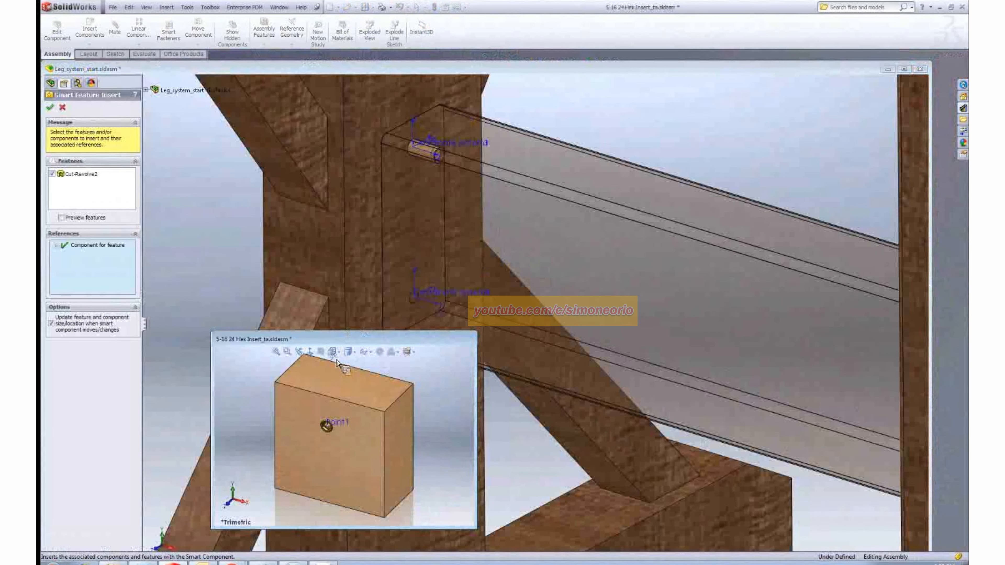
left_click_drag(327, 340, 293, 353)
left_click(95, 246)
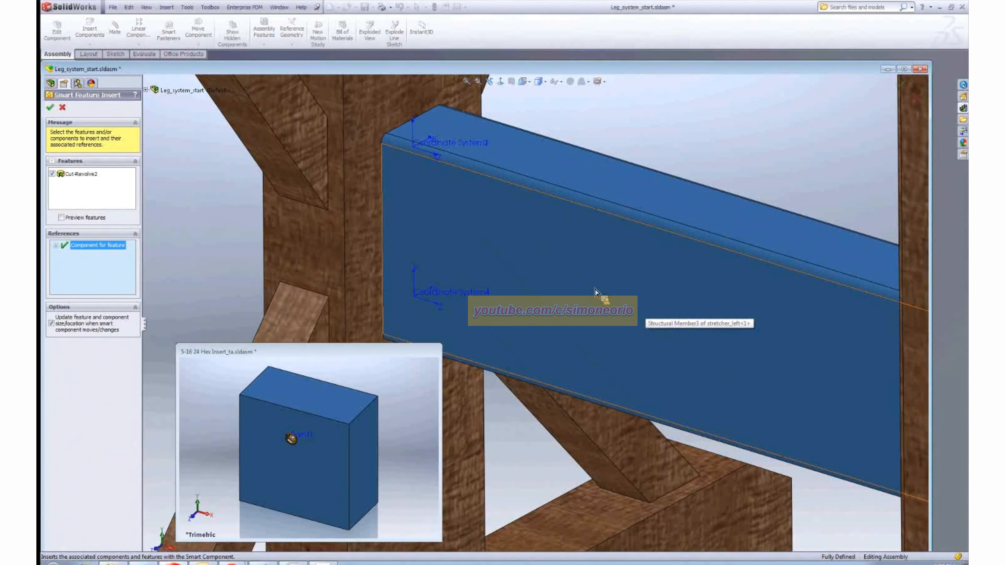
left_click(322, 234)
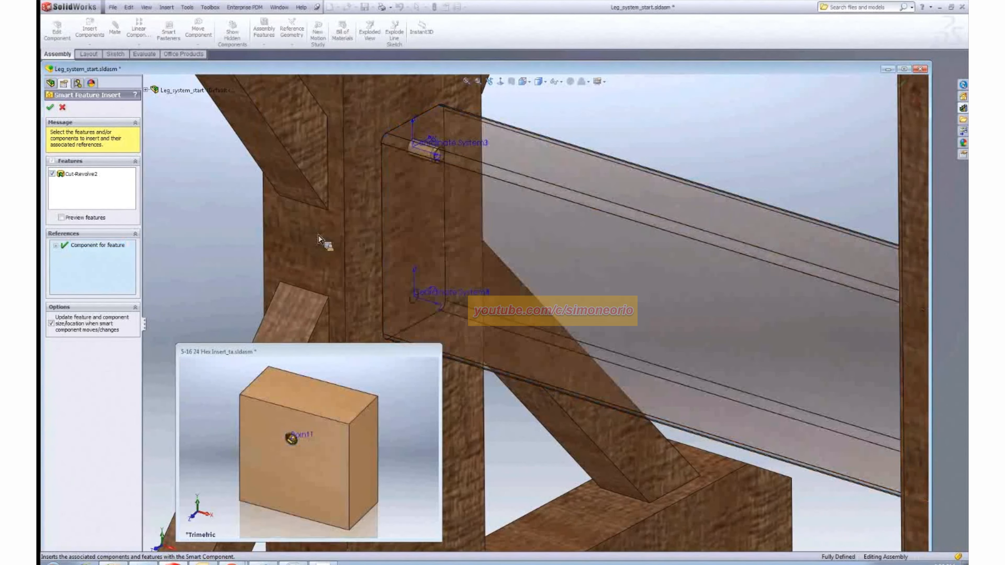
left_click(51, 108)
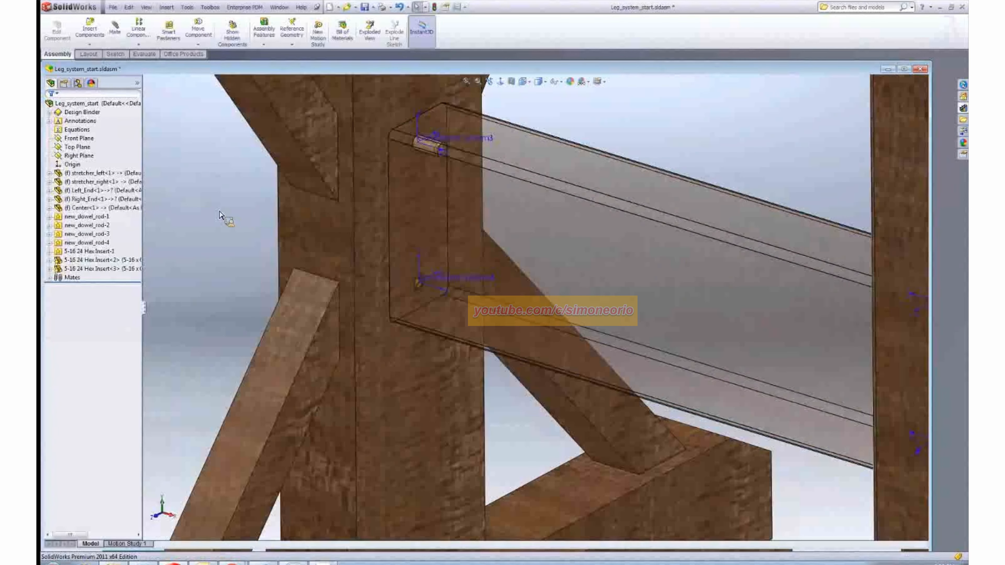
Place a threaded_rod from the Woodwork_SmartComponents library on the stretcher's lower Coordinate System4, with a length of .5
scroll(404, 286, "down", 4)
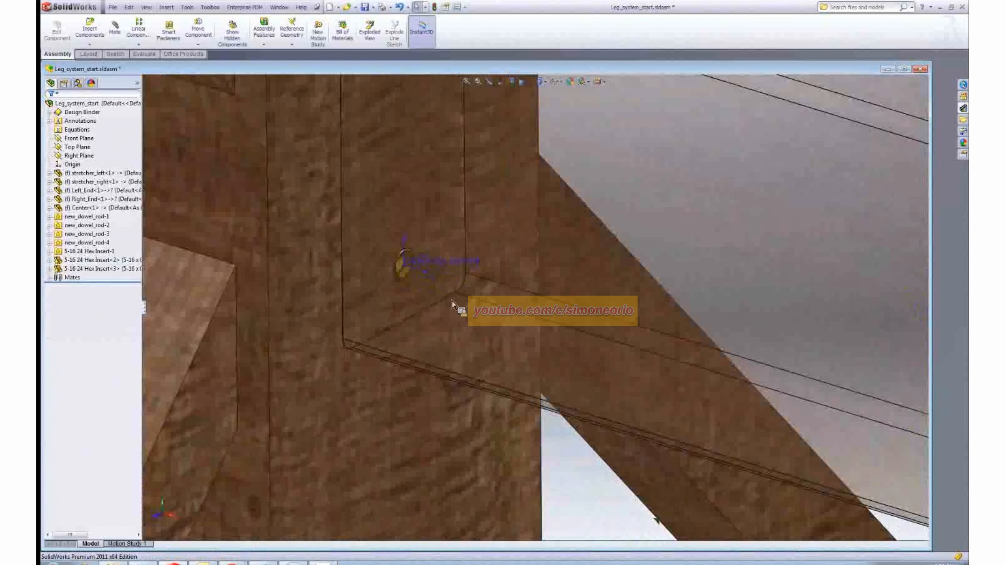
scroll(437, 277, "down", 3)
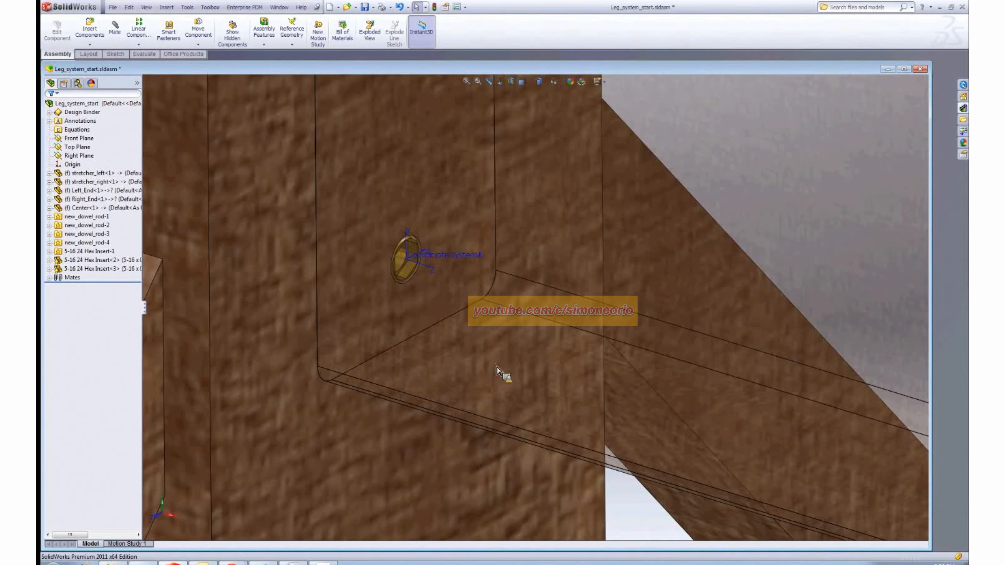
scroll(498, 373, "up", 3)
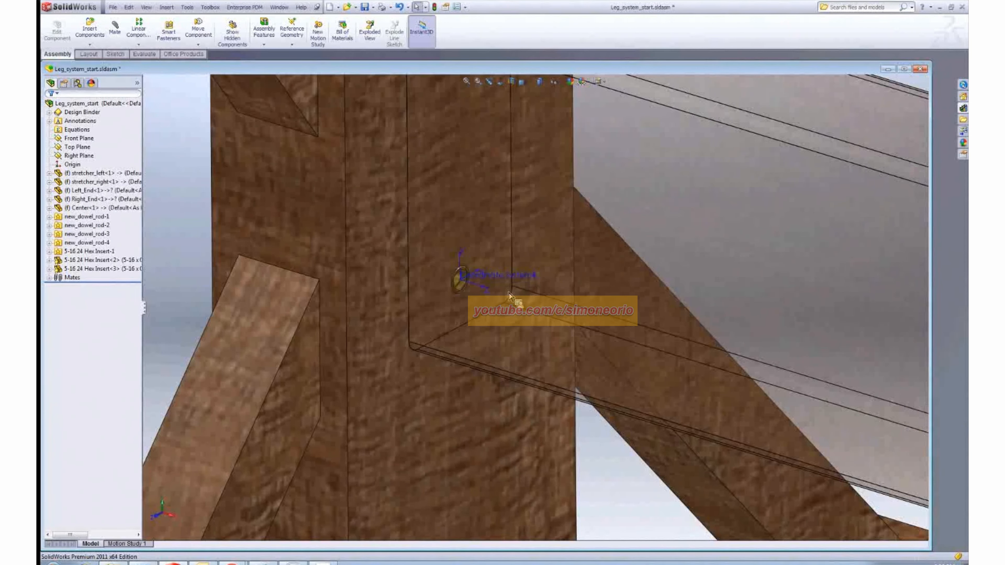
scroll(495, 284, "up", 1)
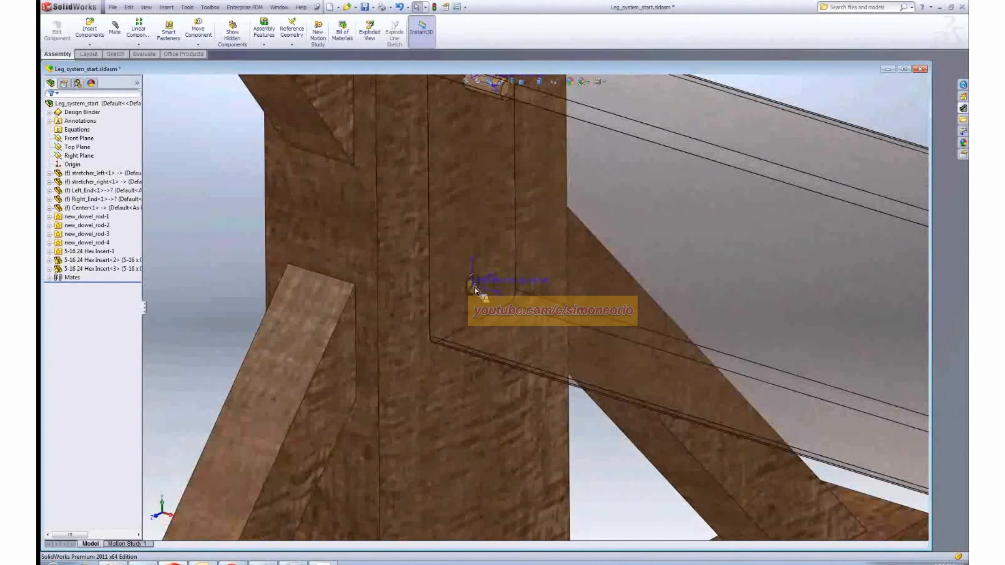
left_click(965, 110)
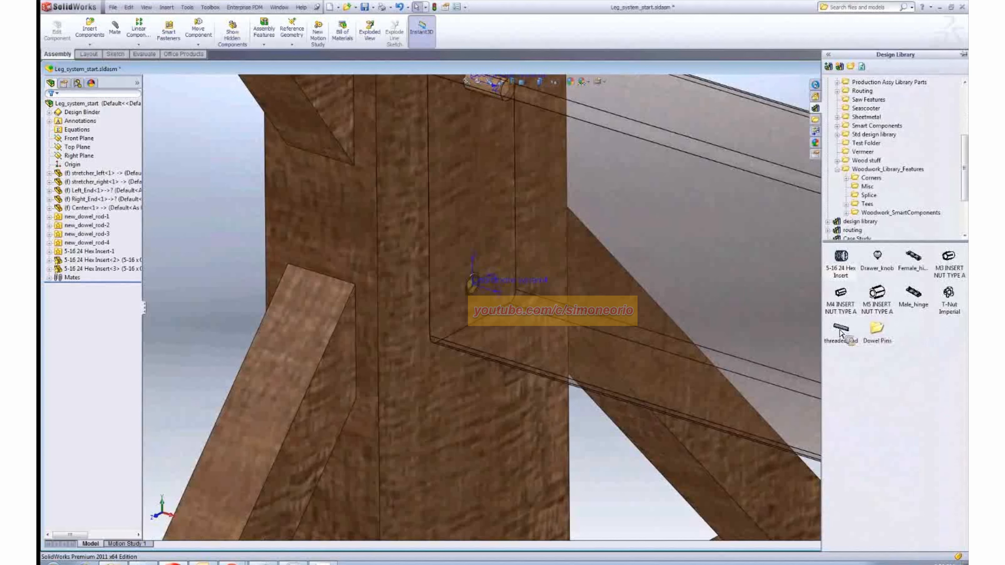
left_click_drag(840, 327, 490, 292)
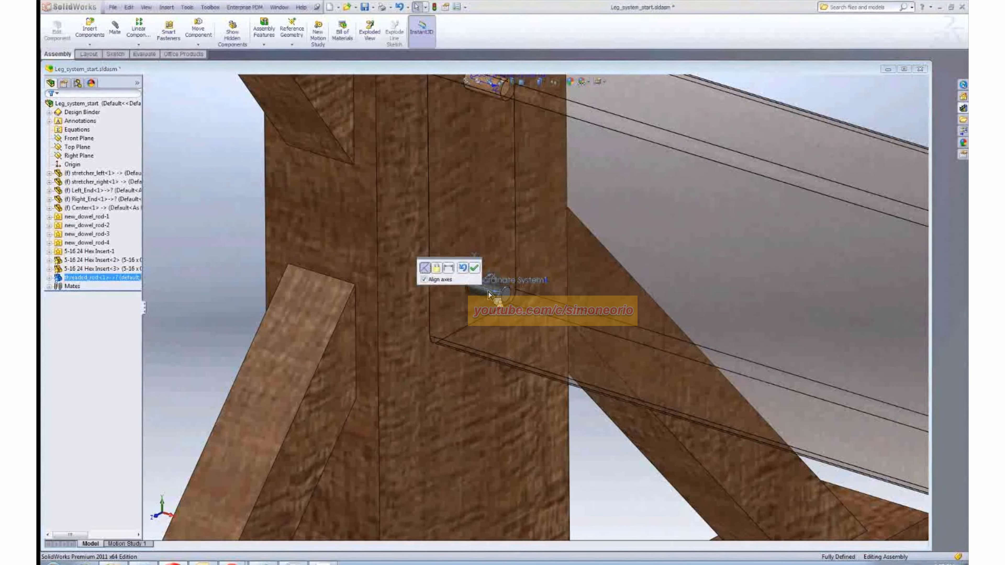
left_click(474, 268)
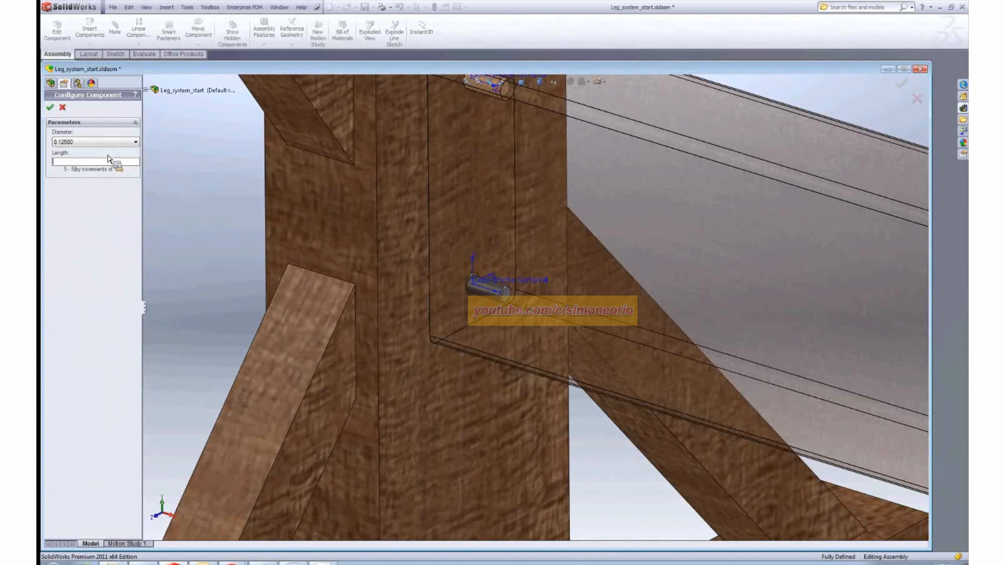
type(".5")
key("Return")
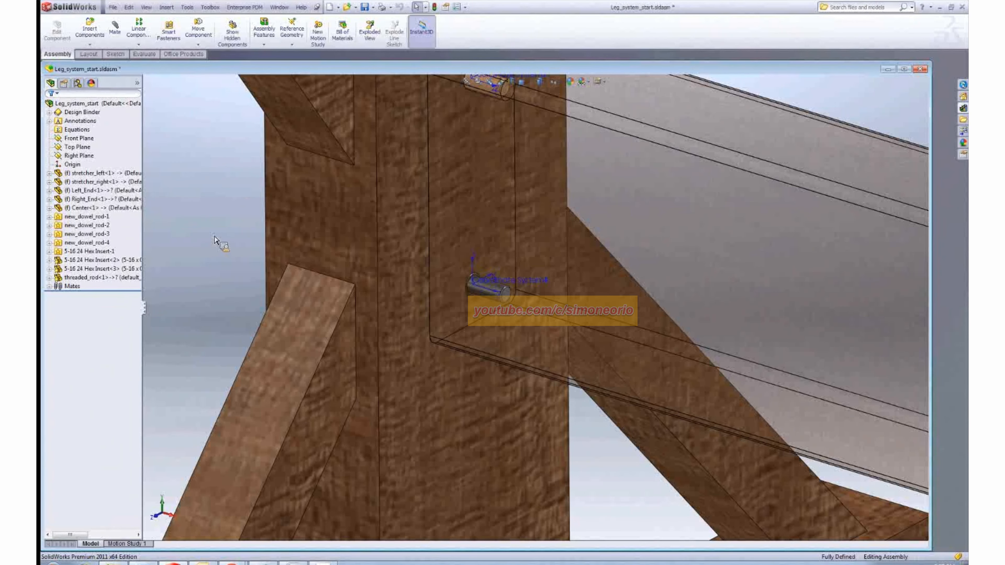
double_click(220, 71)
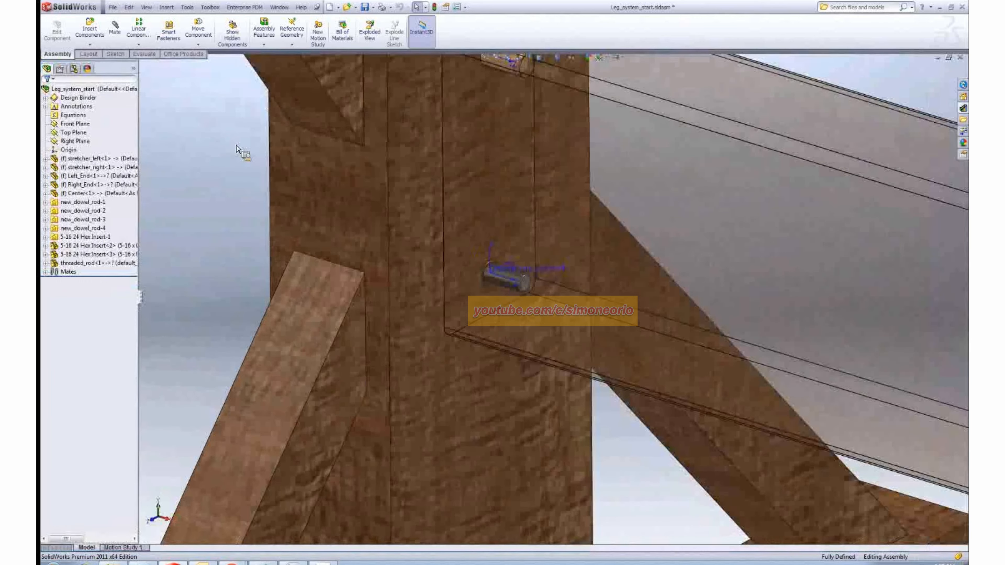
Insert the threaded rod's smart features, Pocket1, Rod_hole, hex nut and washers, using the left stretcher's underside face as reference
left_click(82, 264)
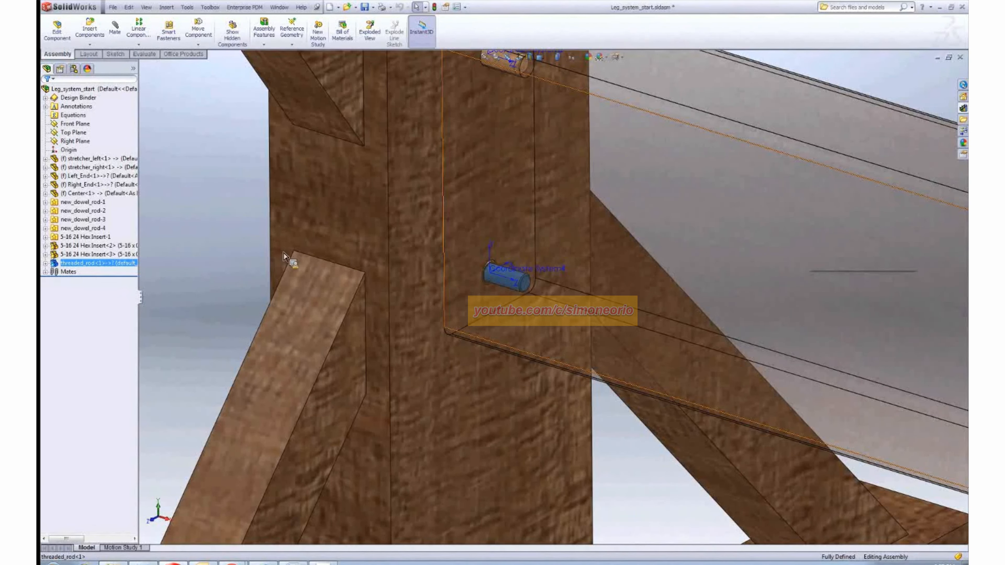
left_click(224, 274)
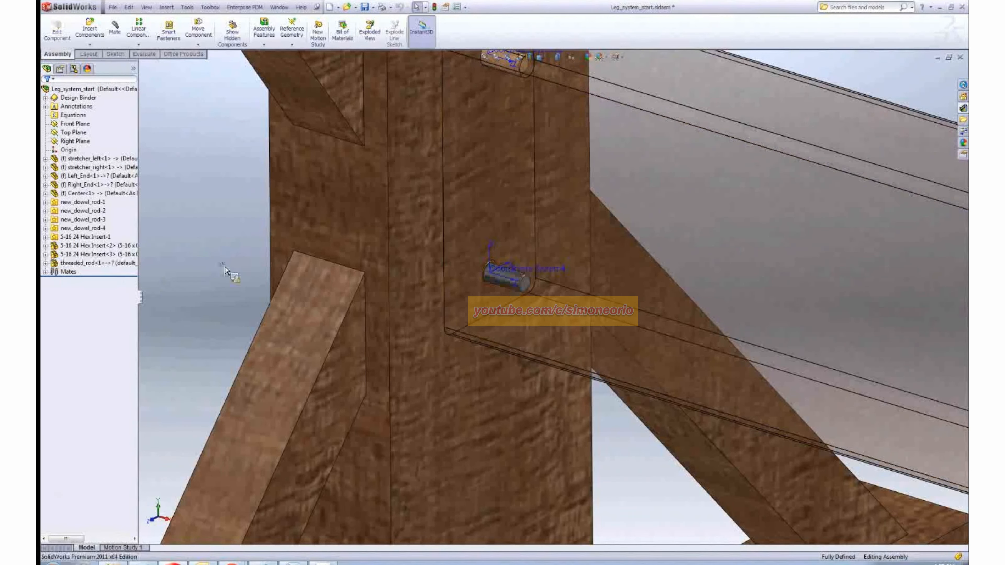
left_click(119, 264)
left_click(491, 276)
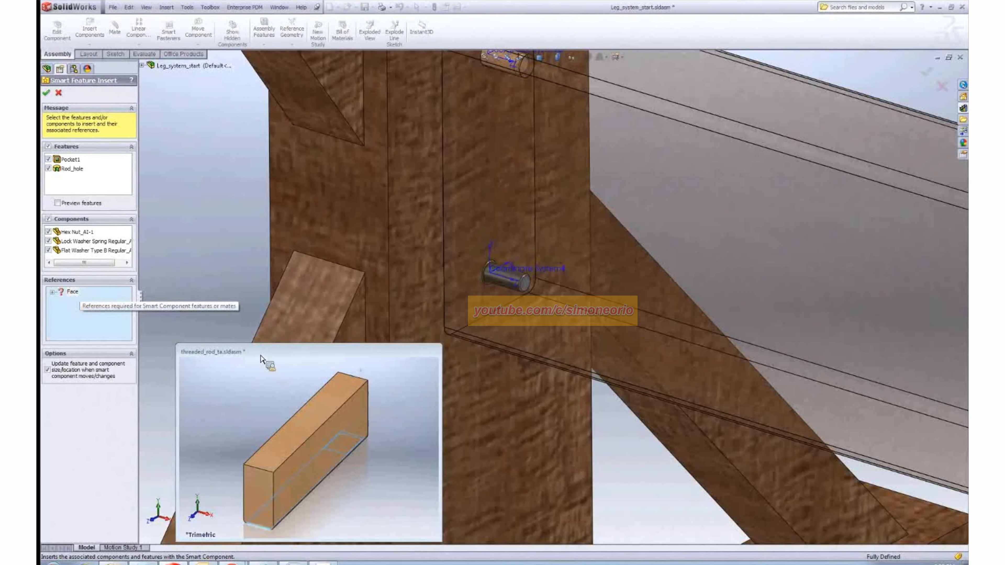
middle_click_drag(331, 467, 325, 416)
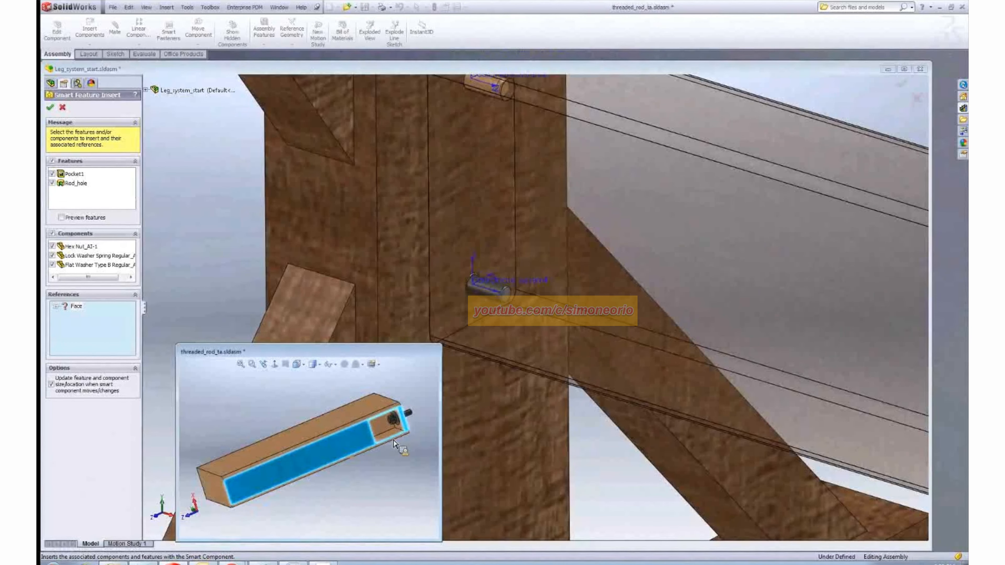
scroll(646, 452, "up", 1)
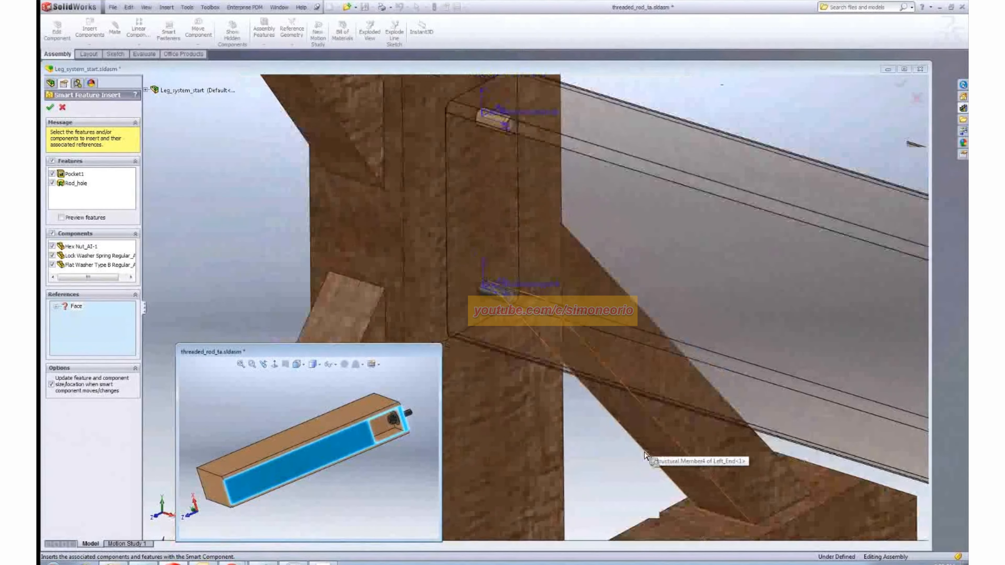
scroll(648, 457, "up", 2)
middle_click_drag(633, 214, 609, 213, "ctrl")
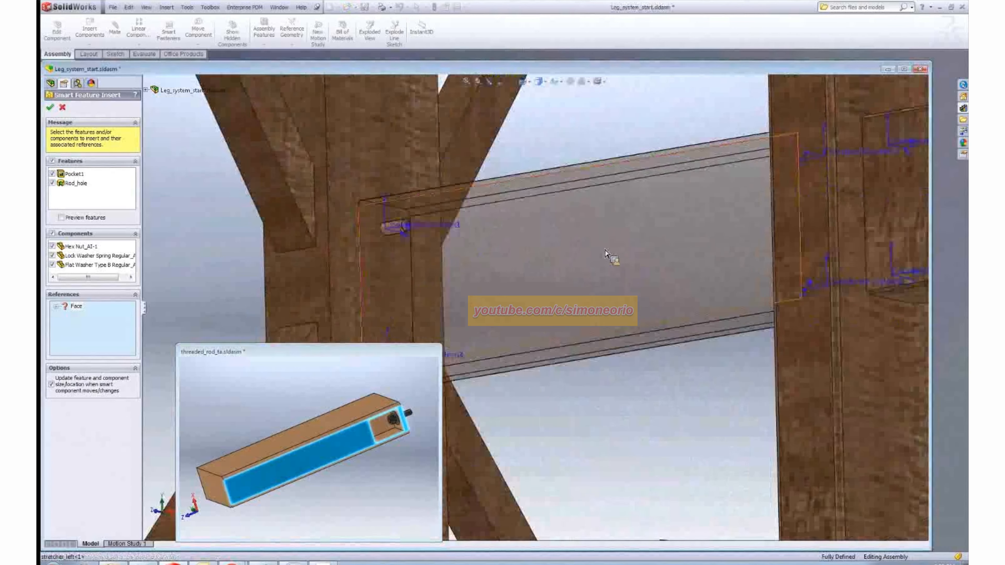
left_click(601, 354)
scroll(422, 337, "up", 4)
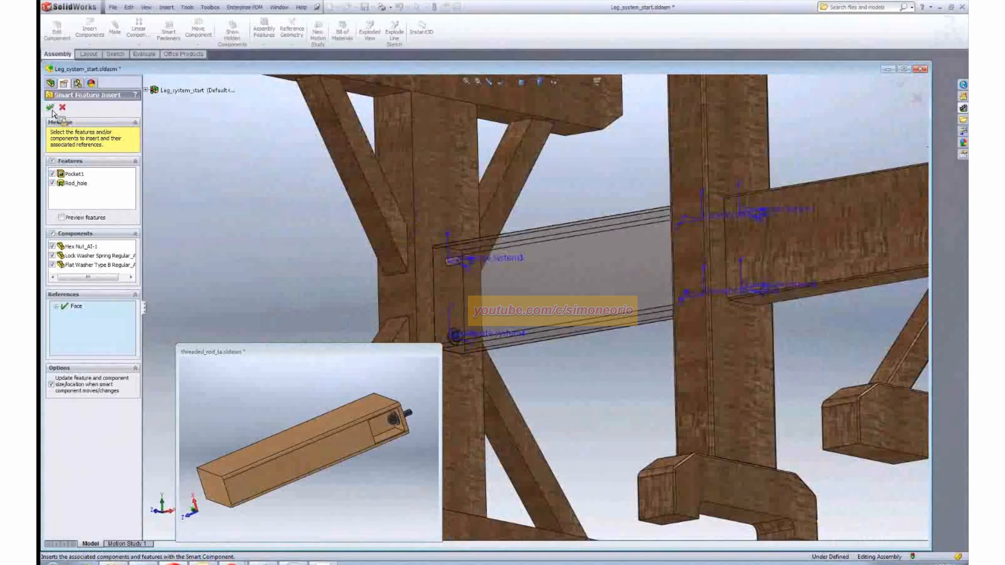
key("Return")
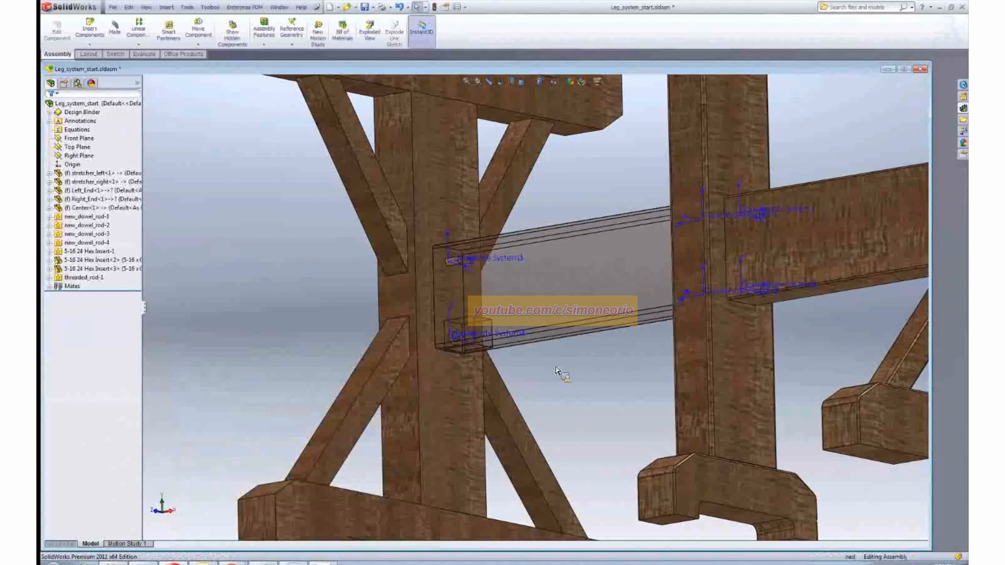
Make the left stretcher opaque again and examine the nut and washer pocket on its underside
scroll(499, 360, "down", 4)
scroll(500, 359, "down", 2)
left_click(556, 228)
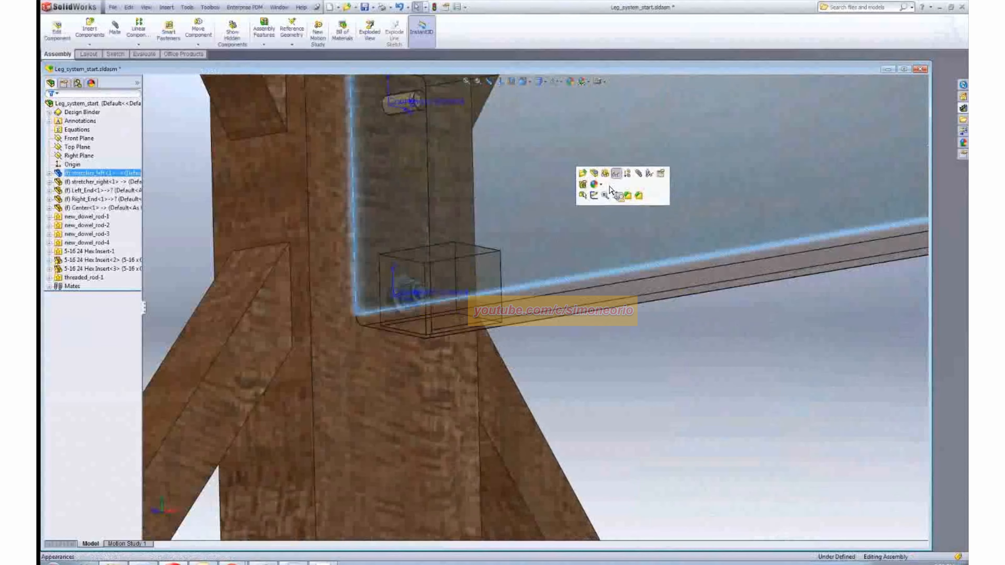
left_click(612, 193)
left_click(603, 391)
middle_click(541, 408)
middle_click_drag(542, 408, 545, 325)
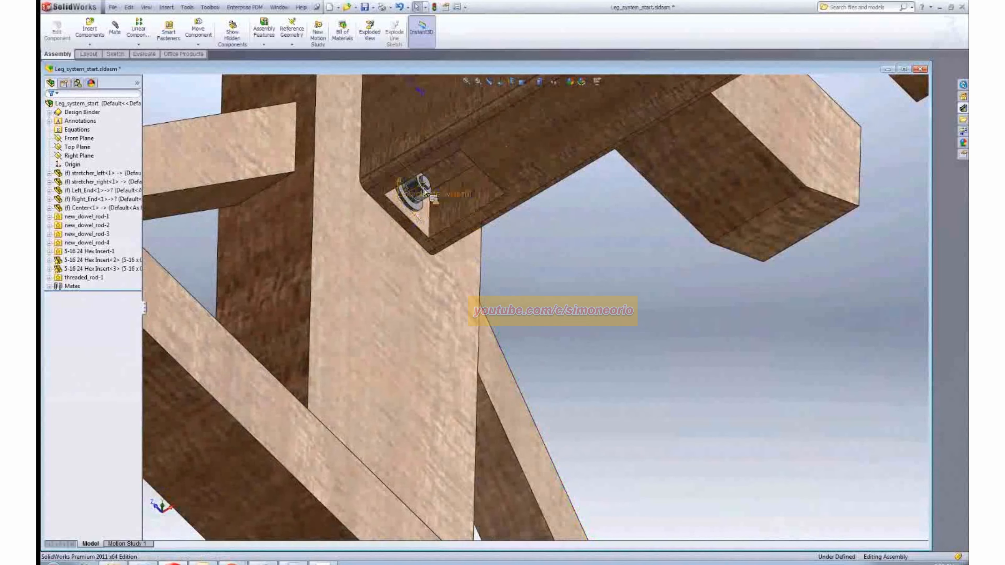
left_click(430, 212)
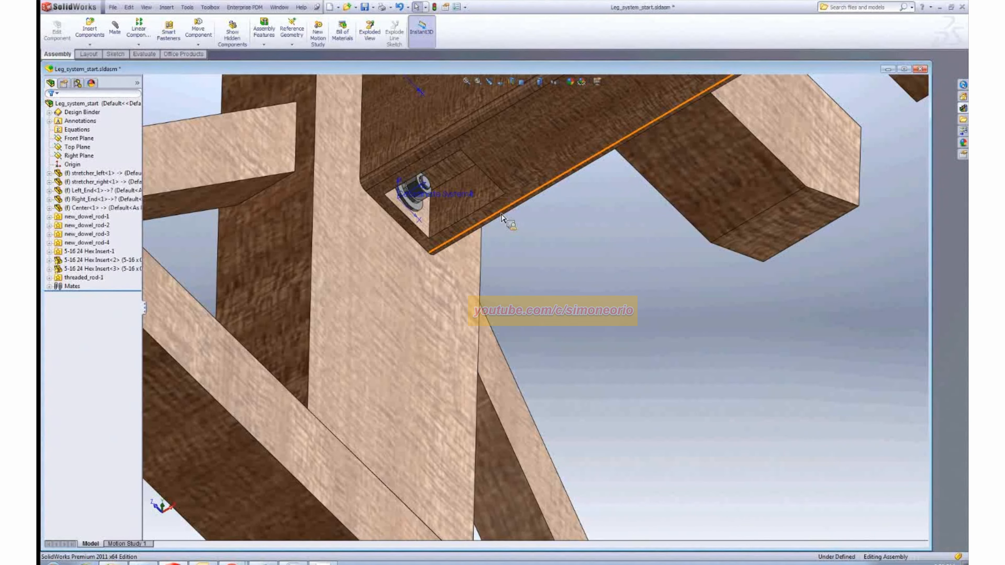
Hide the coordinate systems in the assembly and view the left stretcher from the front
double_click(636, 70)
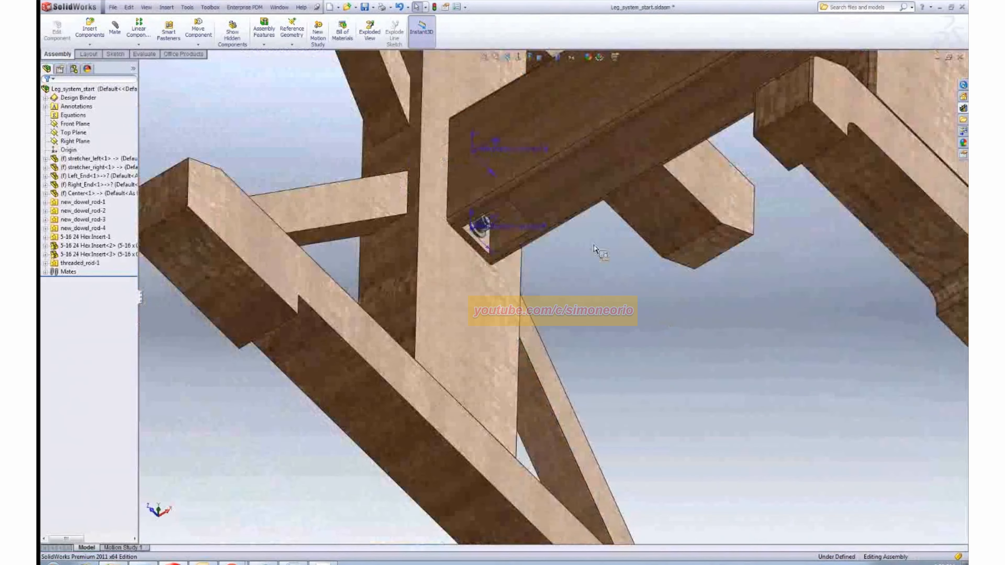
middle_click_drag(558, 180, 579, 531)
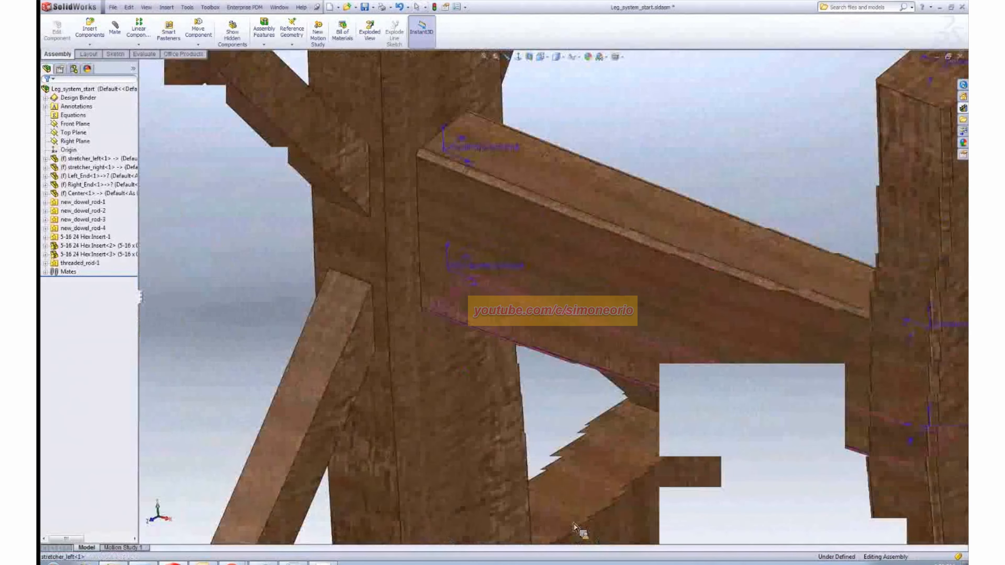
left_click(577, 57)
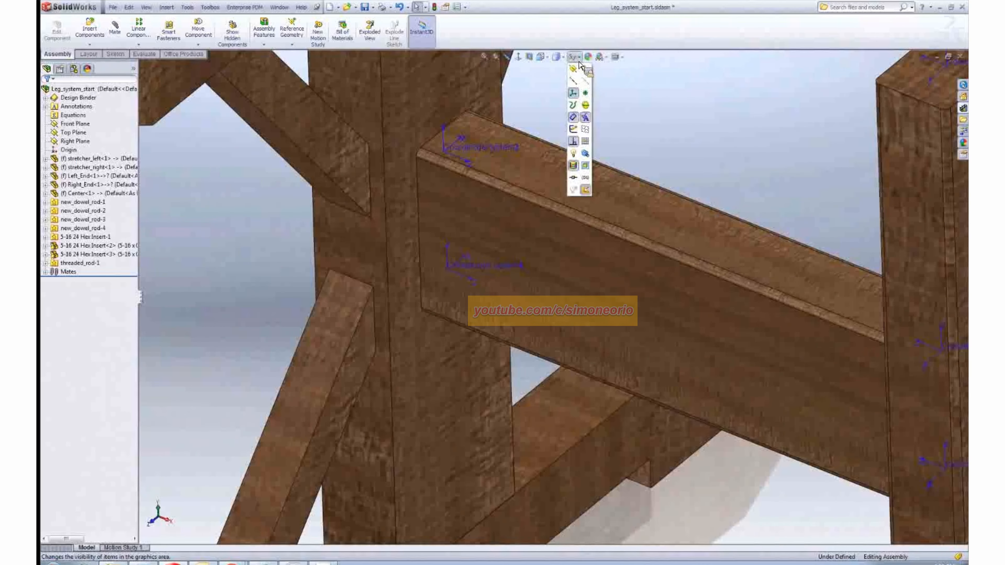
left_click(698, 157)
scroll(728, 284, "up", 5)
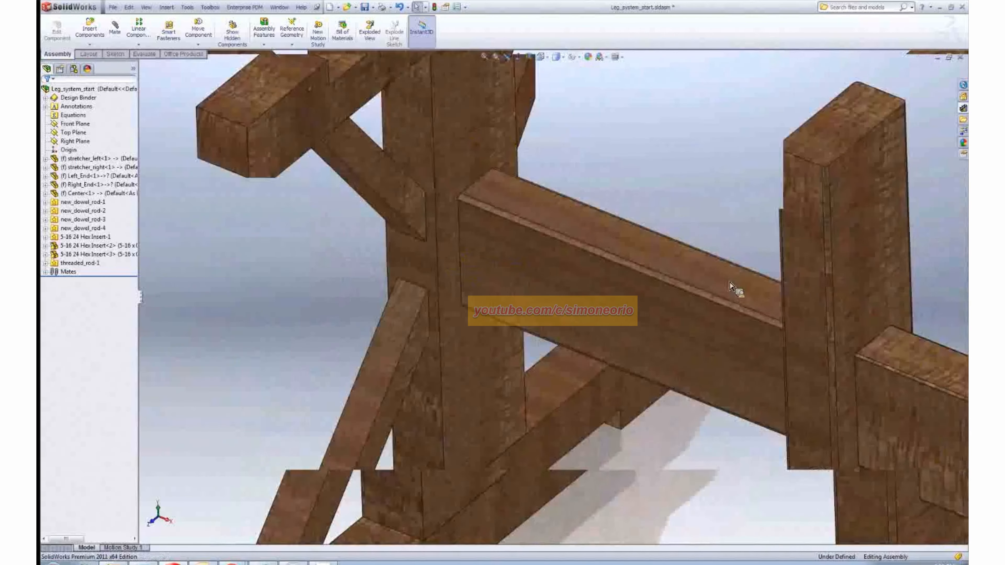
scroll(730, 380, "down", 3)
middle_click_drag(711, 345, 681, 346)
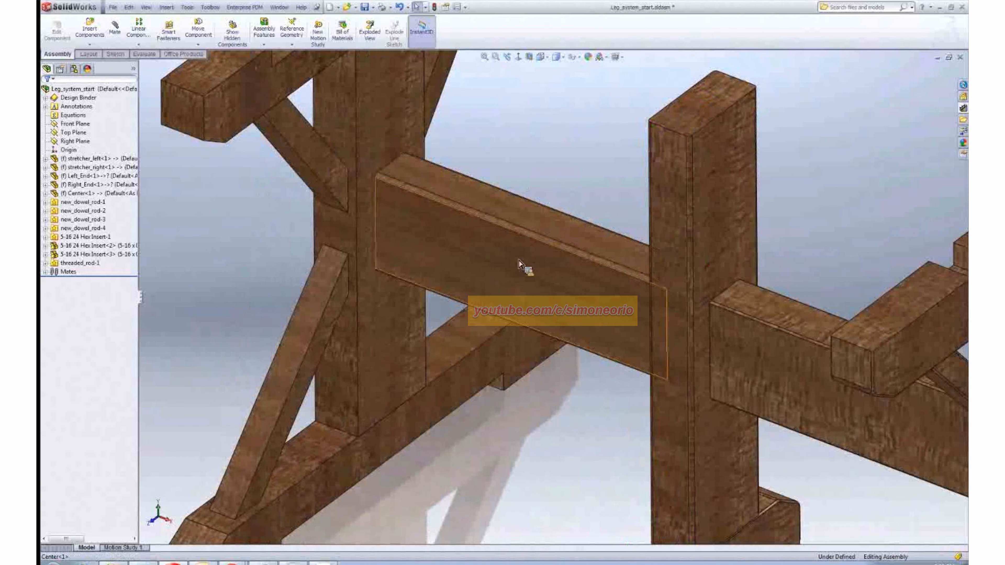
Open the left stretcher part and examine the pocket and rod hole cut into its underside and end
left_click(519, 271)
left_click(523, 204)
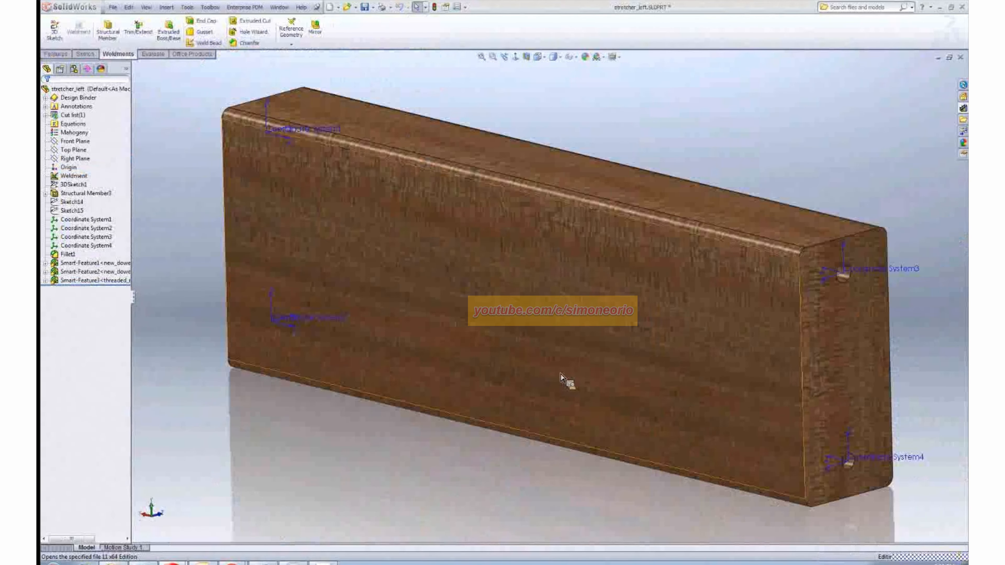
middle_click_drag(597, 262, 599, 175)
scroll(827, 316, "down", 5)
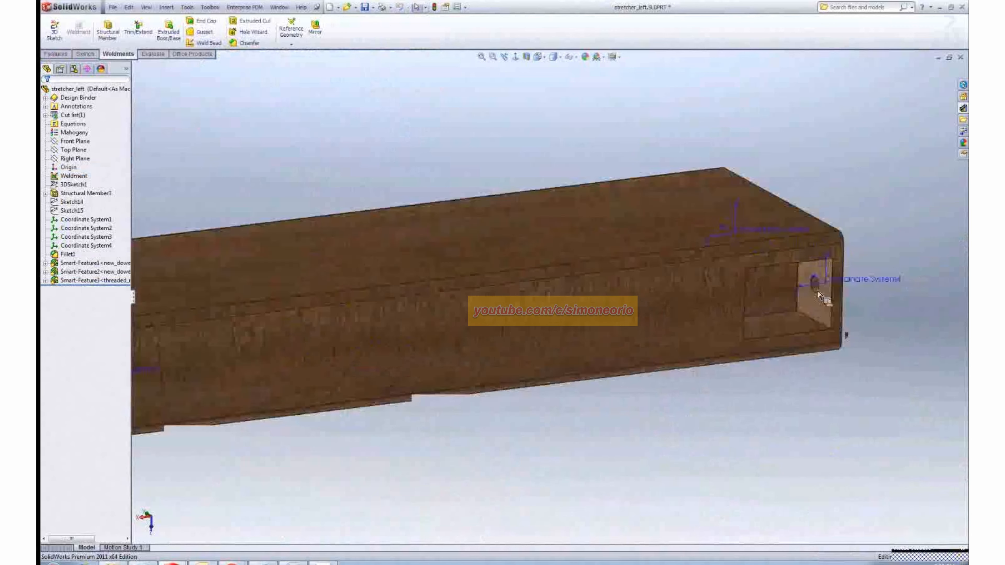
middle_click_drag(807, 487, 834, 456)
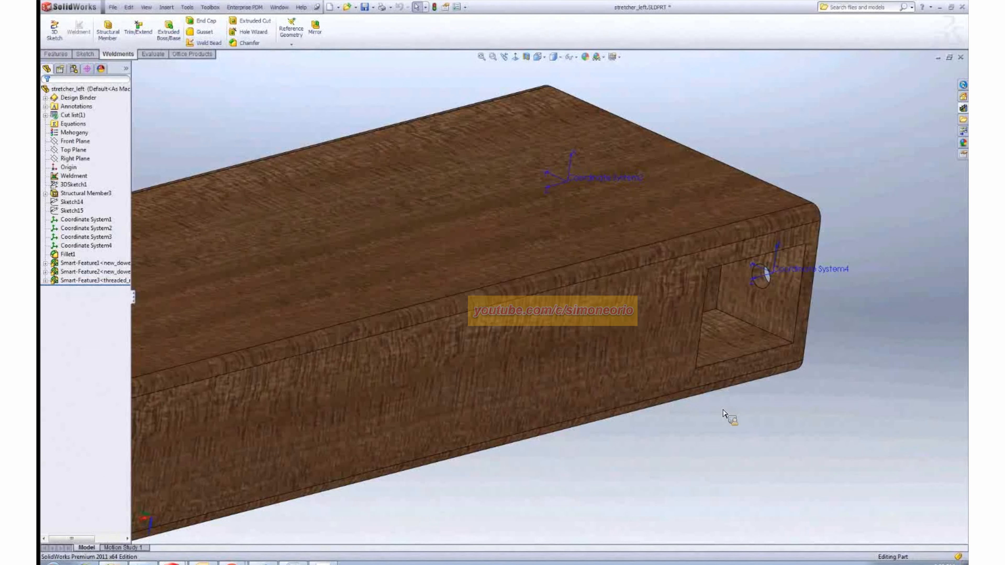
key("f")
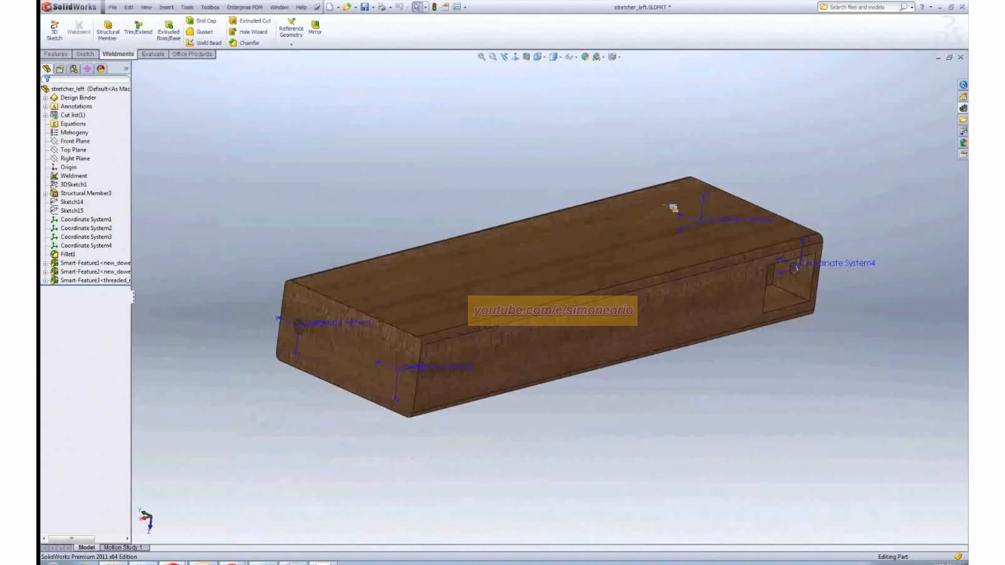
middle_click_drag(640, 437, 696, 206)
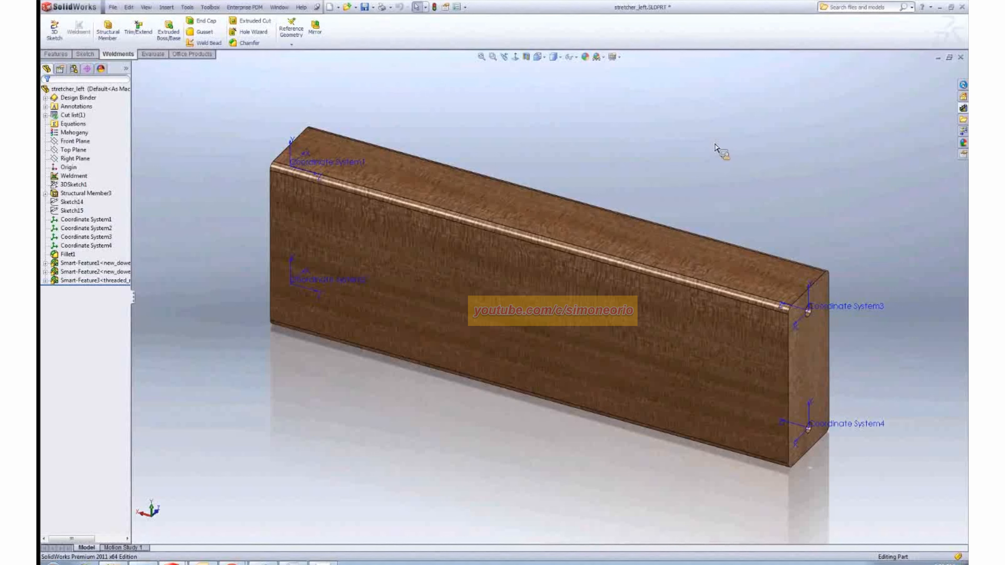
Return to the Leg_system_start assembly, view it in full, and close it without saving the modified documents
key("ctrl+Tab")
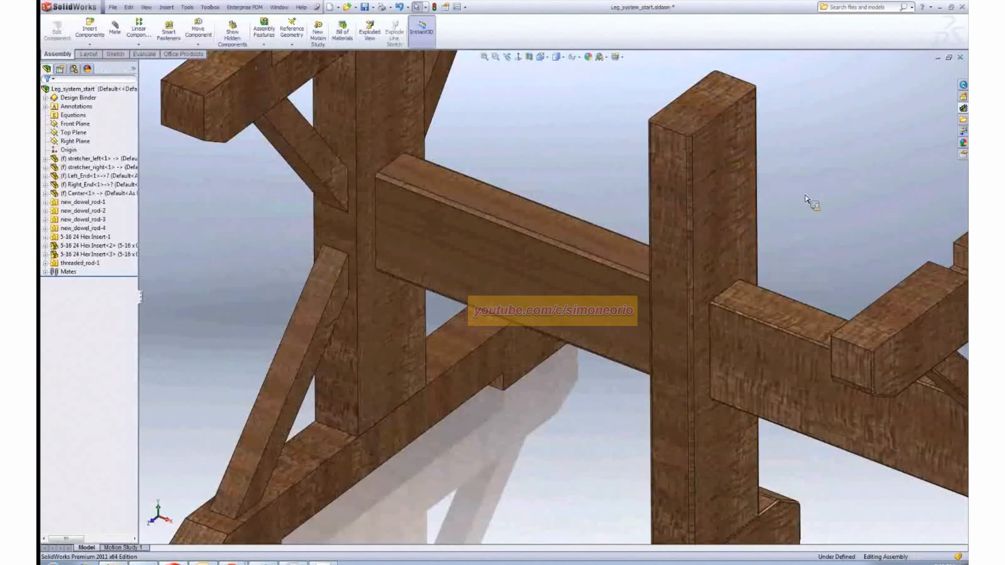
key("f")
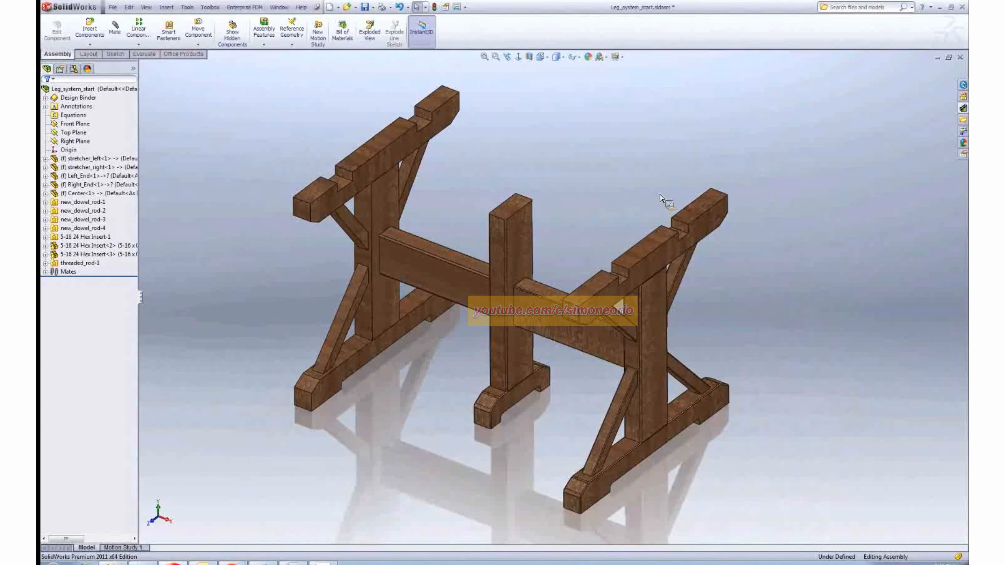
left_click(961, 58)
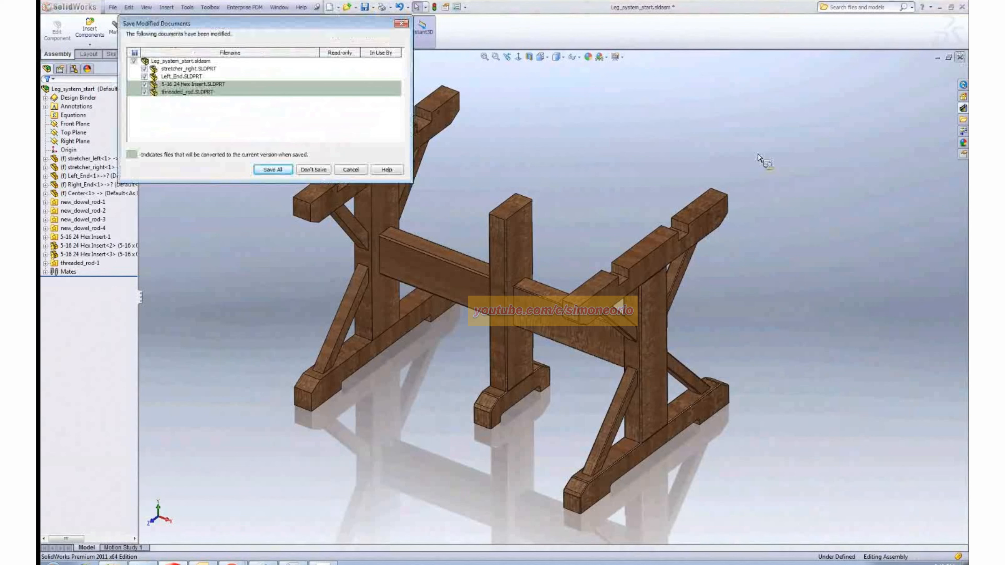
left_click(314, 170)
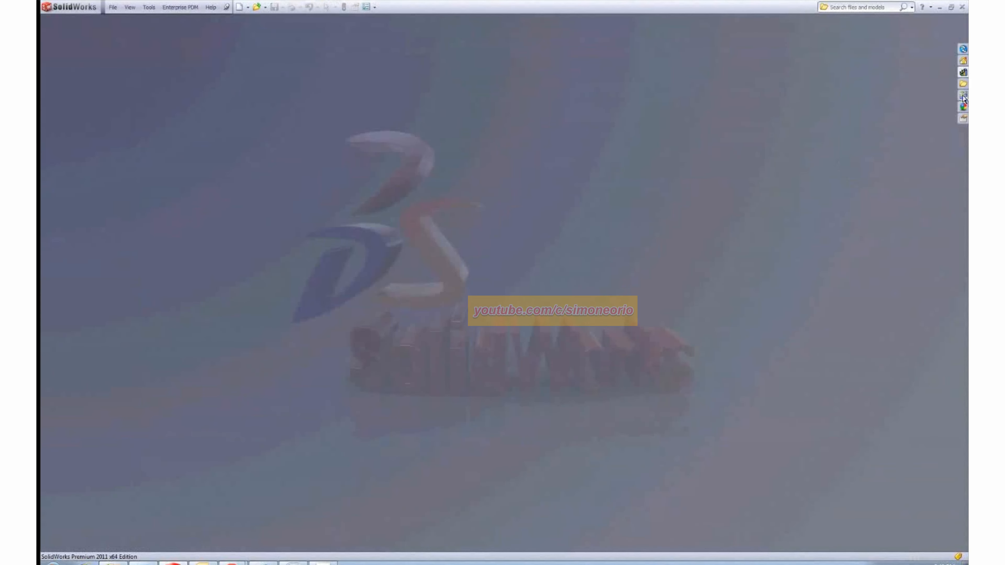
Open the threaded_rod smart component from the Woodwork_SmartComponents folder of the design library as a part
left_click(963, 72)
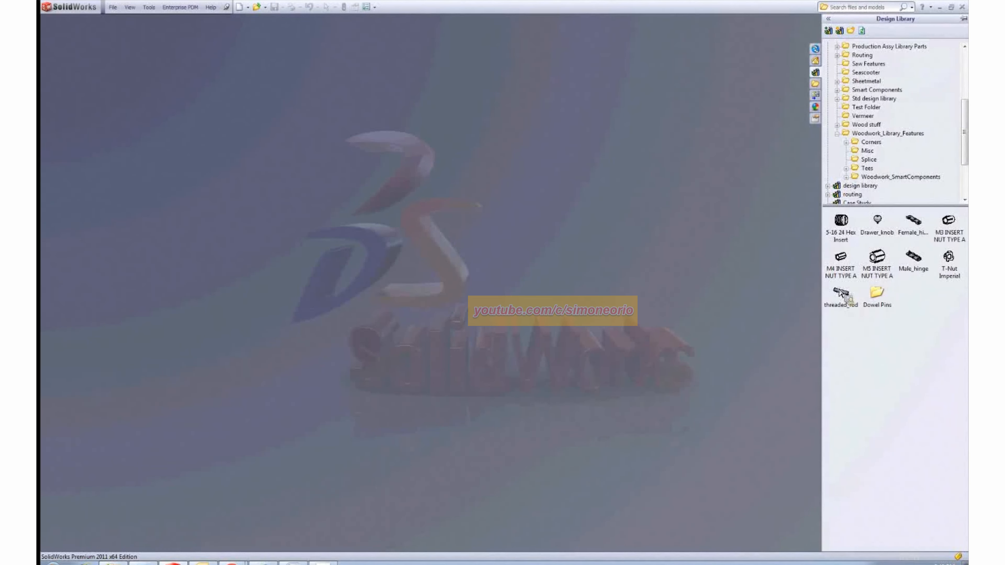
mouse_move(840, 293)
right_click(856, 299)
left_click(839, 290)
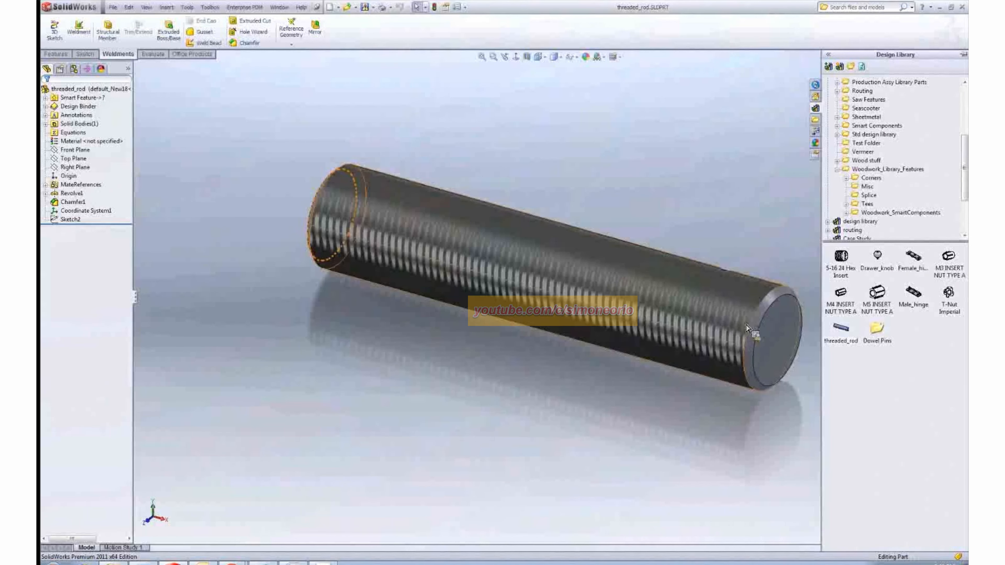
scroll(554, 314, "up", 1)
middle_click_drag(554, 313, 513, 315)
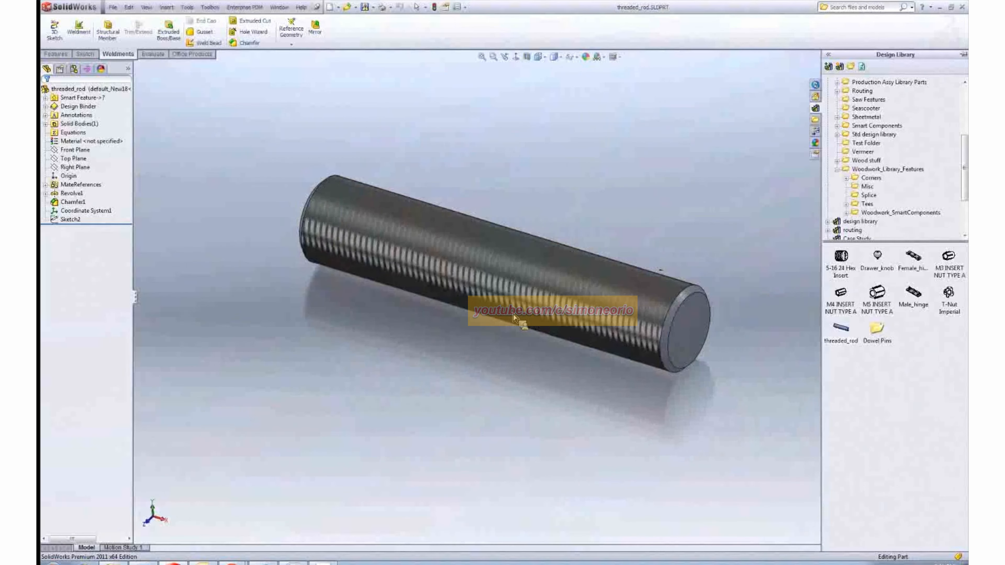
Open the threaded rod's smart feature in its defining assembly, examine its pocket, nut and washers, and start Make Smart Component
right_click(79, 99)
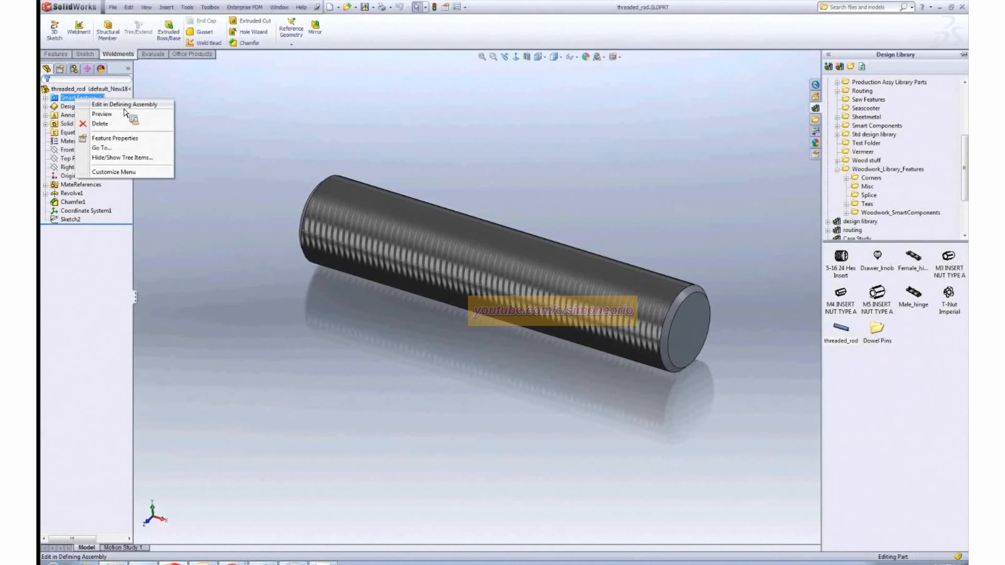
left_click(154, 106)
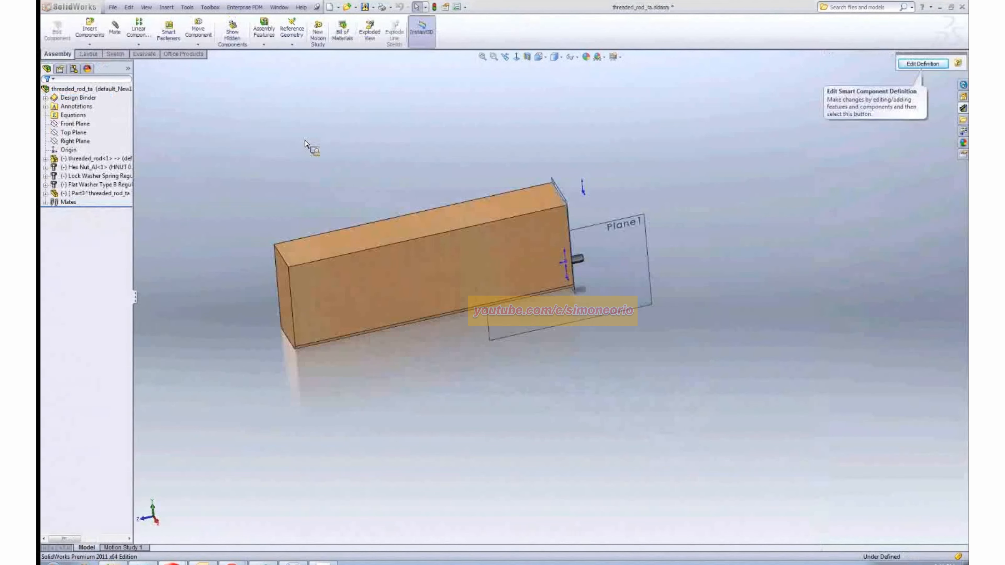
mouse_move(541, 365)
middle_mouse_down()
mouse_move(449, 328)
mouse_move(460, 377)
mouse_move(478, 392)
mouse_move(539, 243)
mouse_move(529, 184)
mouse_move(396, 191)
middle_mouse_up()
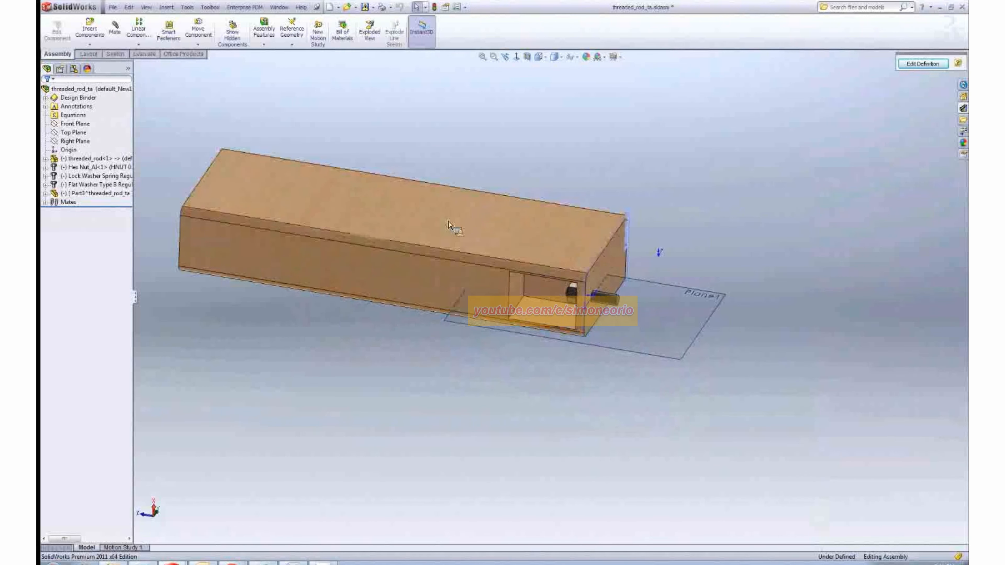
middle_click_drag(455, 224, 534, 322)
scroll(552, 320, "down", 4)
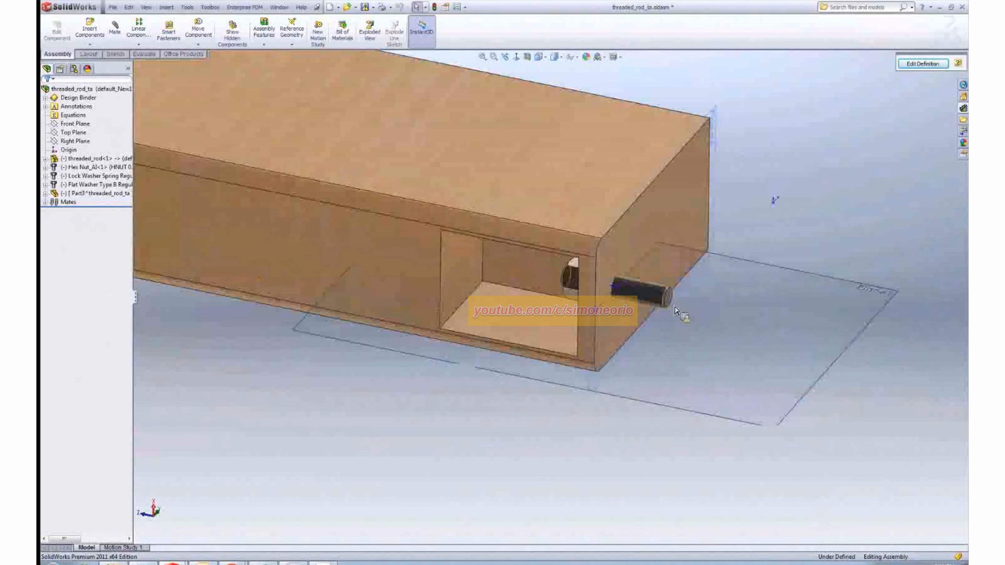
middle_click_drag(567, 279, 594, 288)
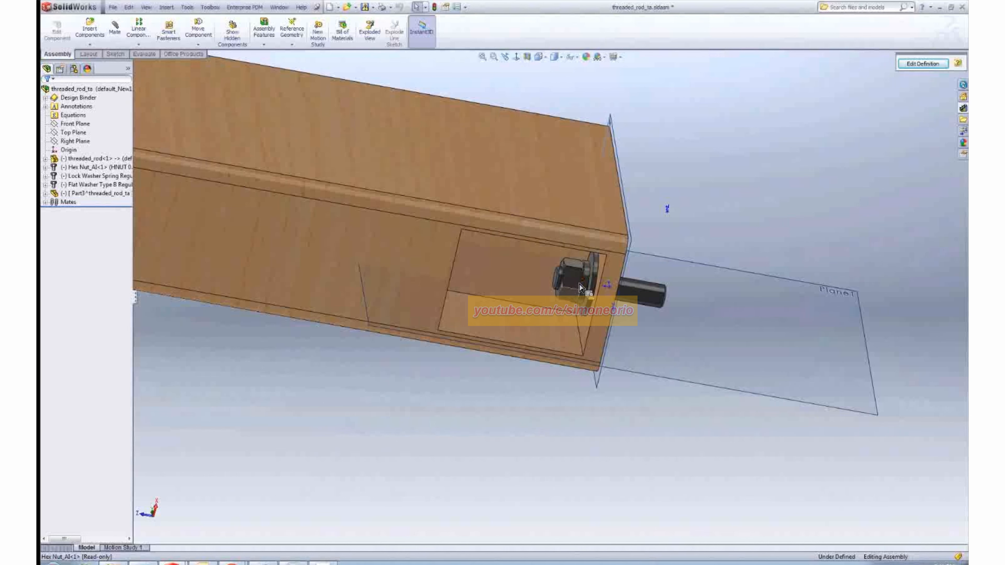
middle_click_drag(580, 287, 512, 241)
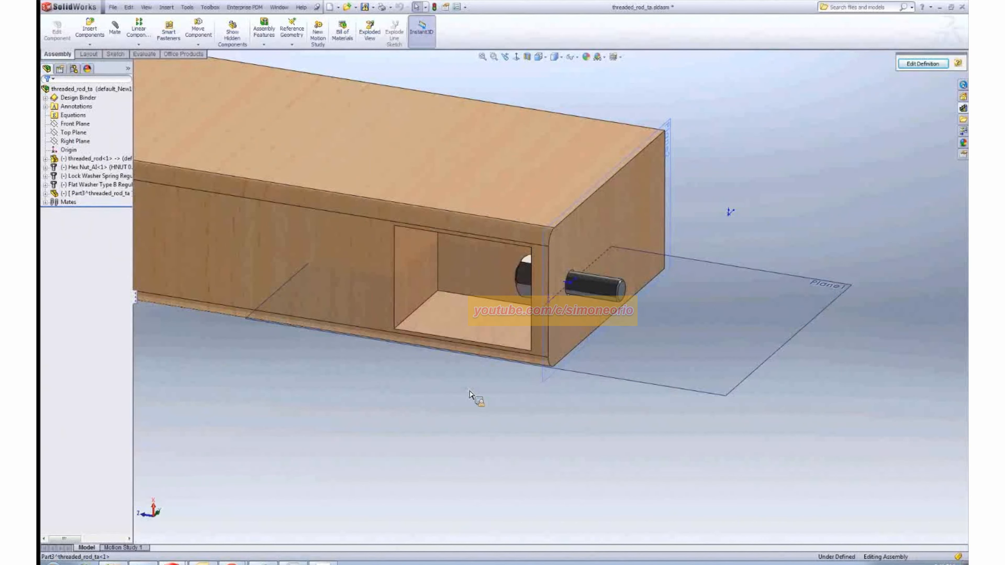
scroll(494, 361, "up", 1)
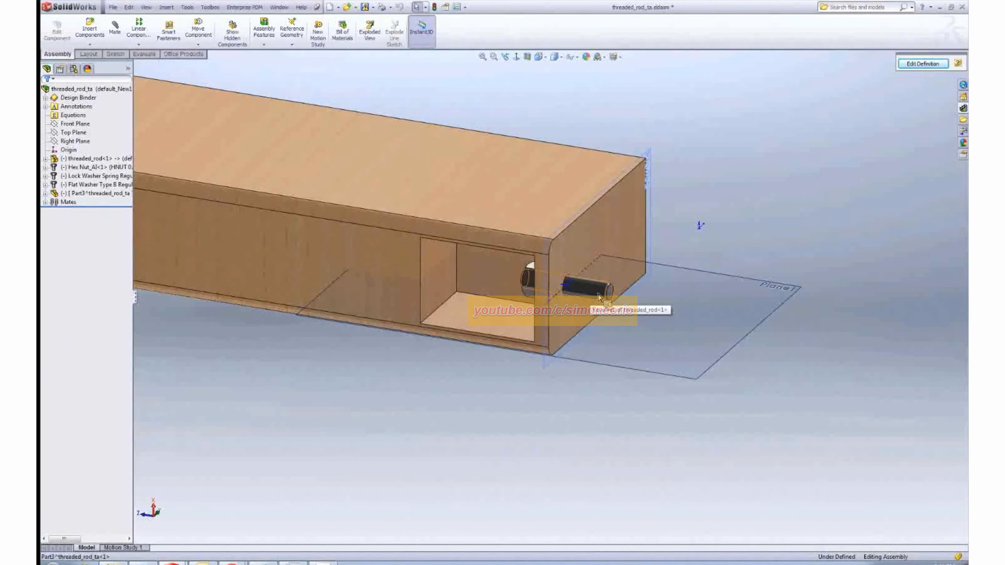
left_click(188, 8)
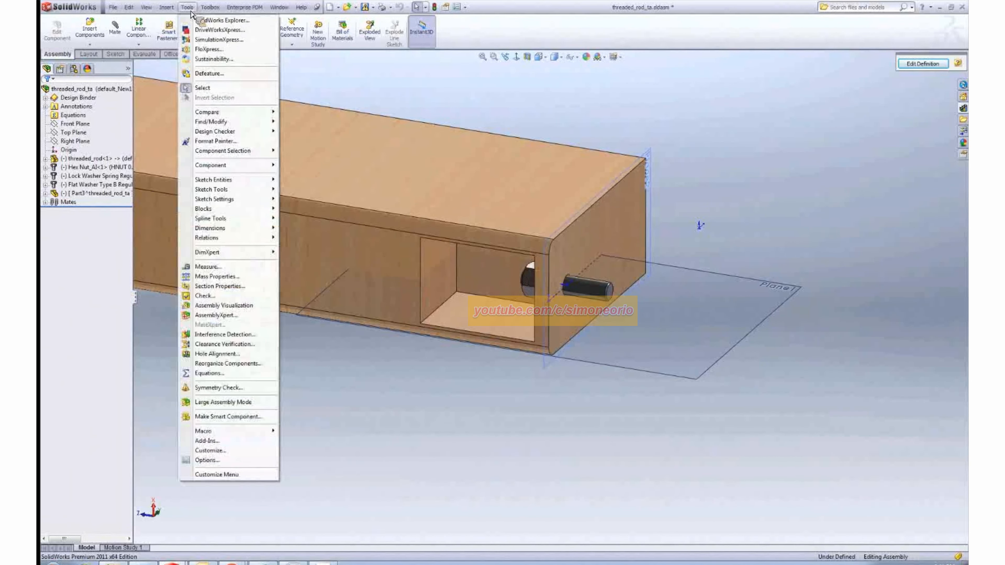
left_click(228, 417)
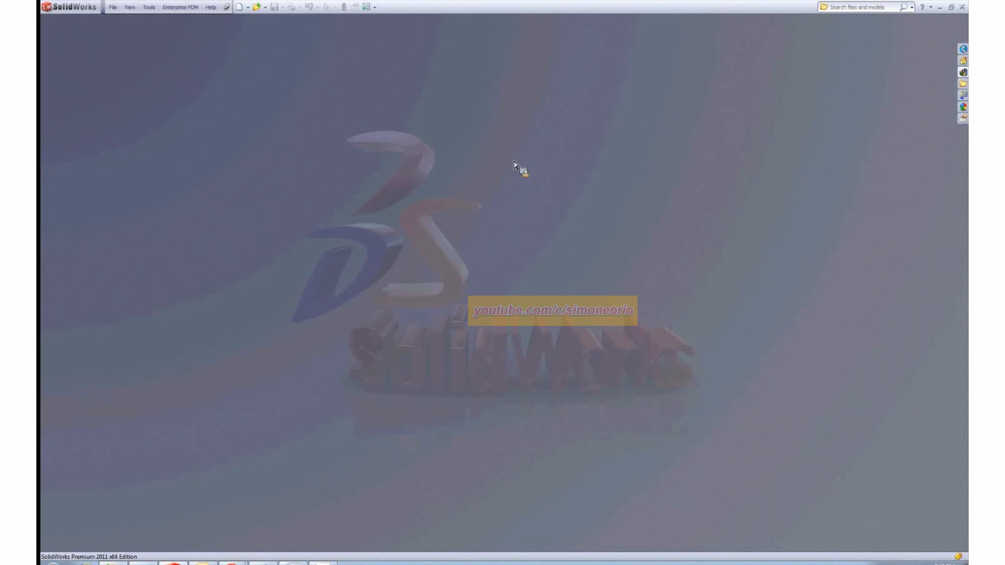
Open the Side_Table.SLDASM assembly from the Set_of_drawers folder of the WoodWorking Demo_models
left_click(257, 6)
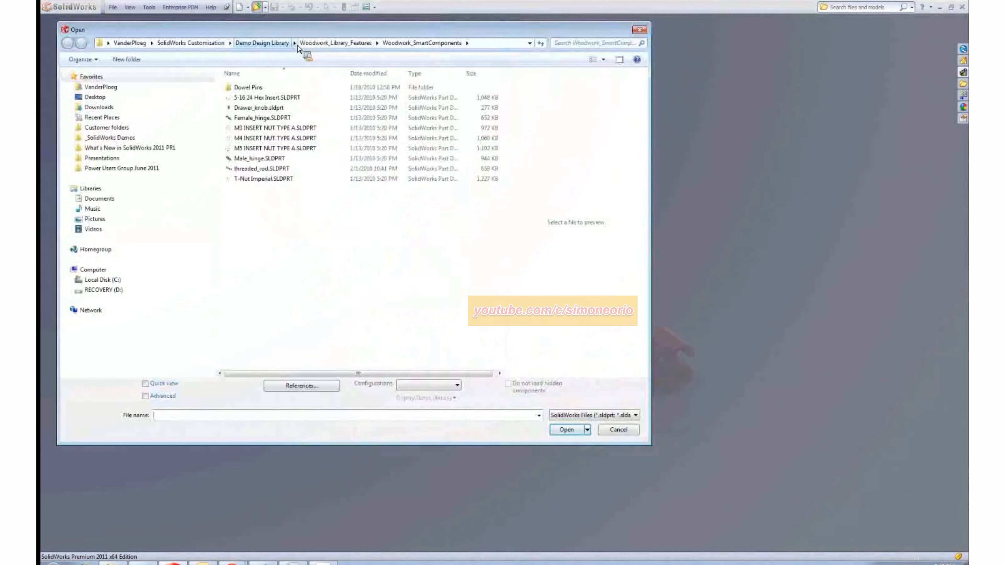
left_click(264, 44)
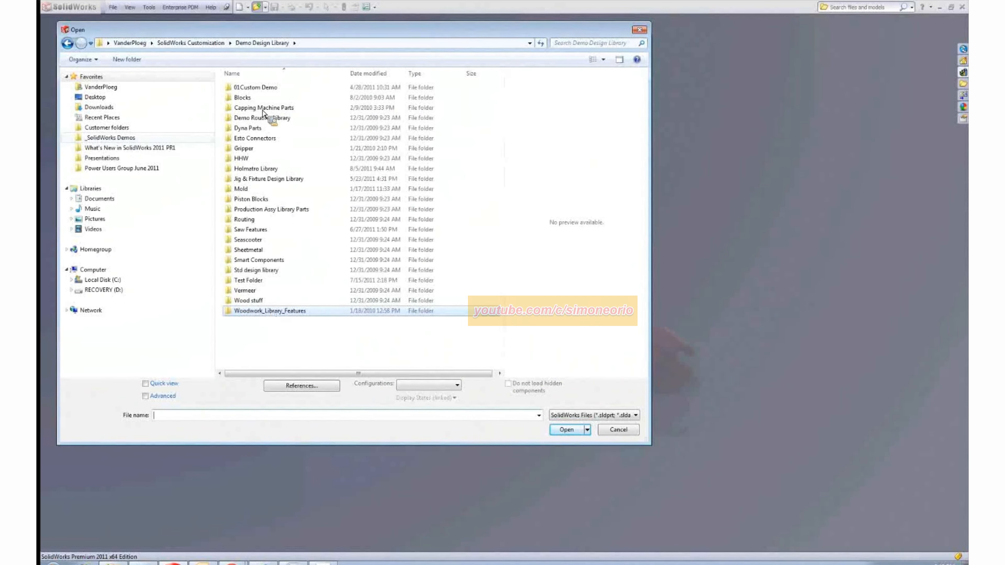
double_click(253, 360)
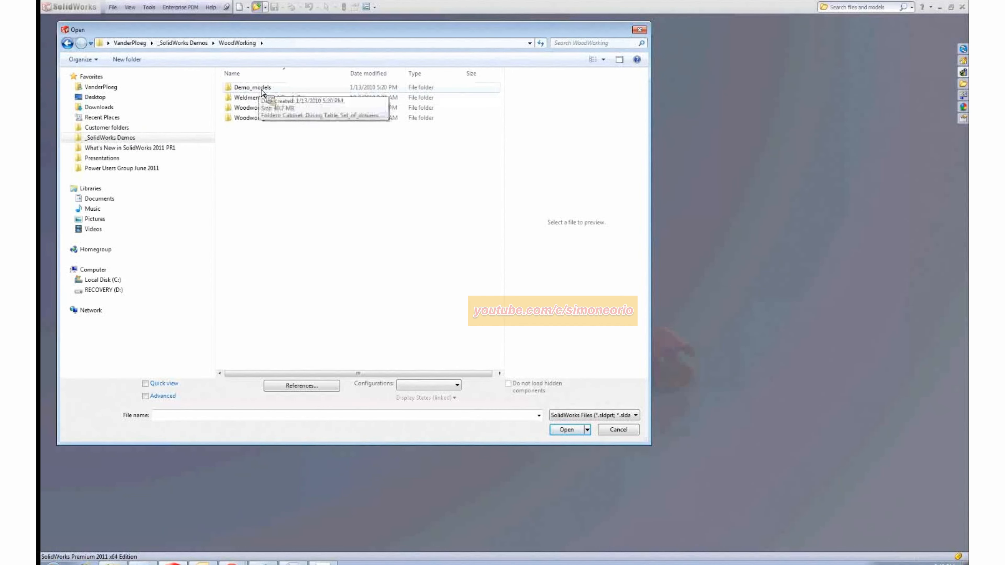
double_click(261, 89)
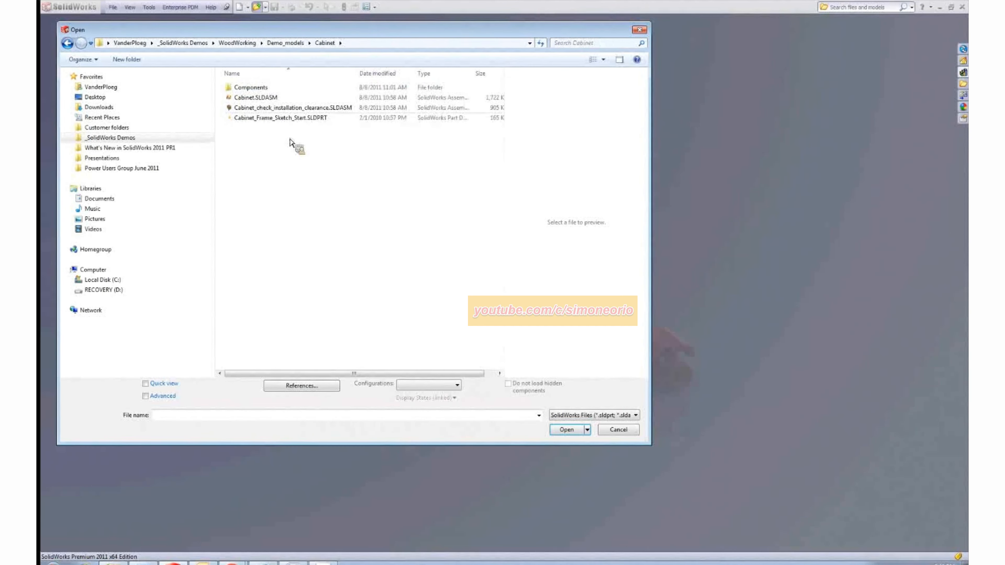
left_click(257, 99)
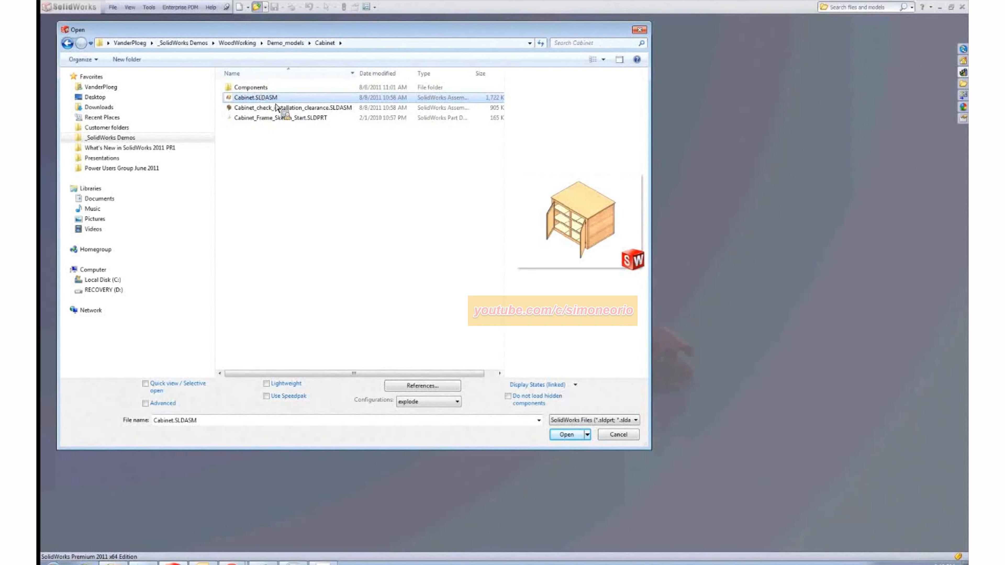
key("BackSpace")
double_click(263, 107)
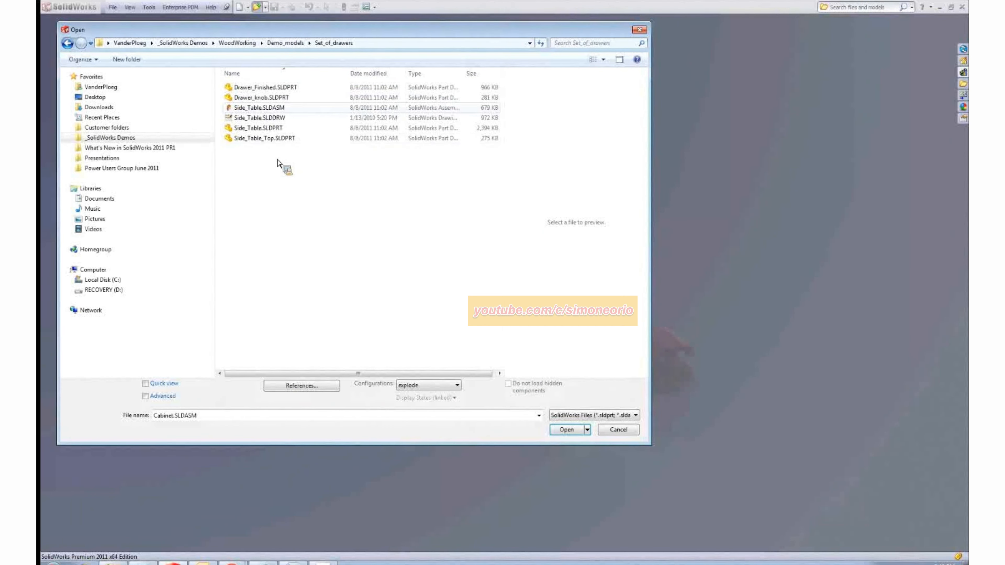
double_click(254, 109)
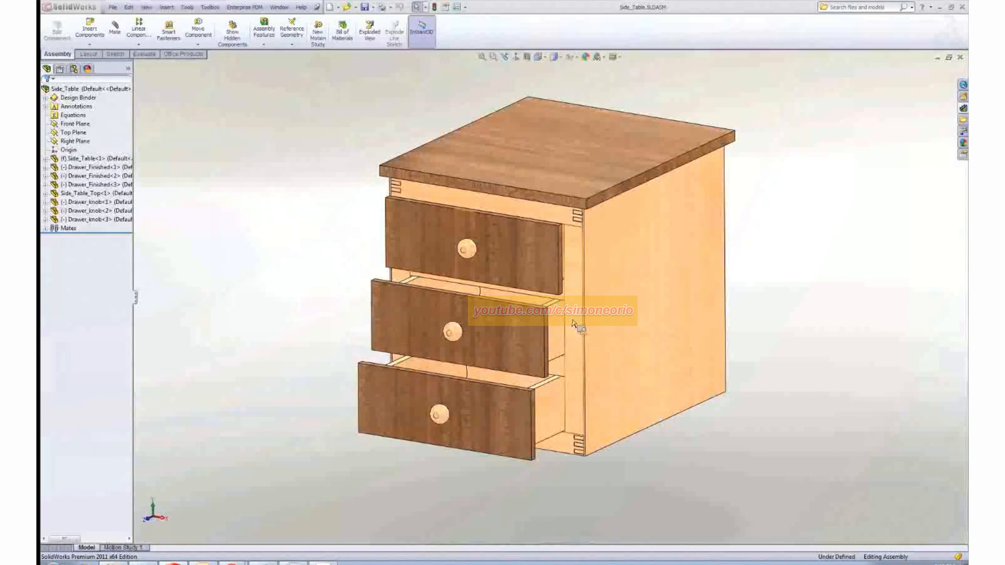
View the side table from its front corner and open its Drawer_Finished part
middle_click_drag(558, 331, 366, 290)
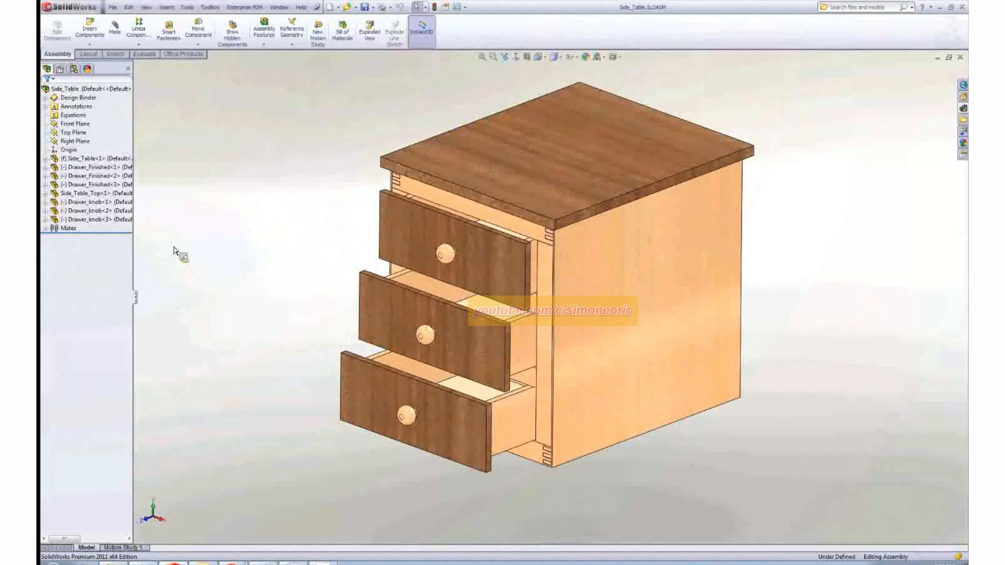
middle_click_drag(175, 250, 214, 280)
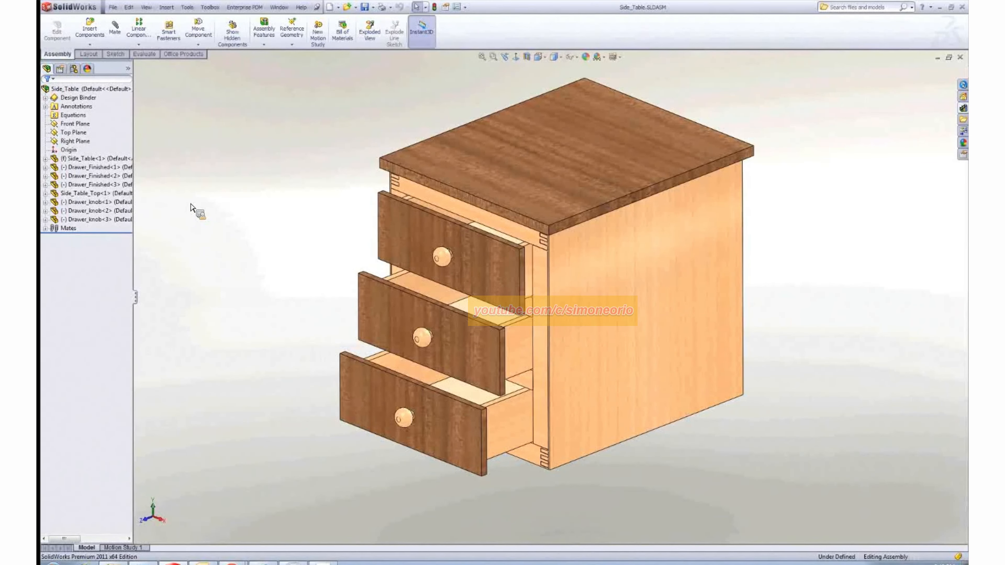
left_click_drag(189, 206, 99, 148)
left_click(100, 147)
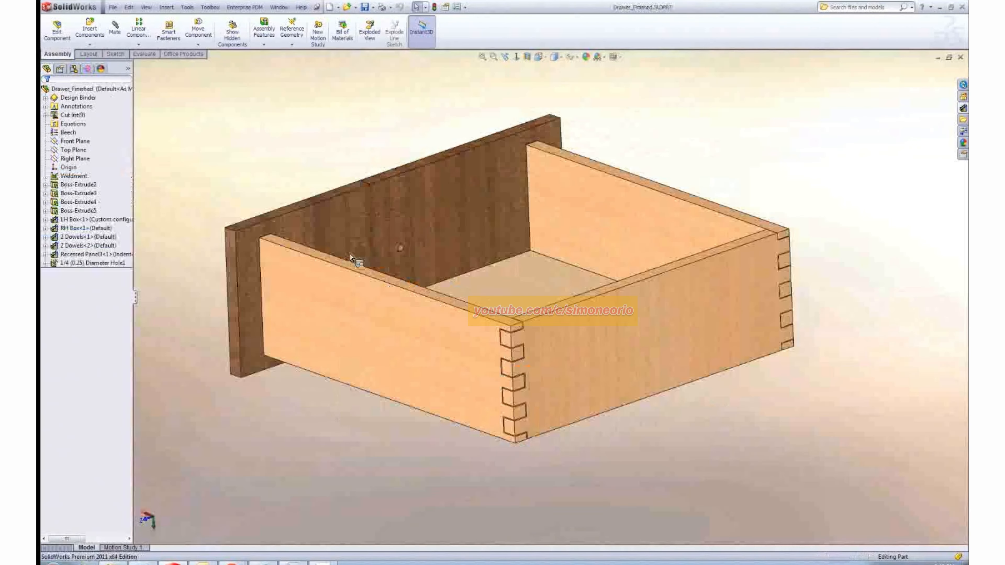
Examine the drawer's dovetailed corners and recessed bottom panel from all sides, with its cut list expanded
middle_click_drag(579, 410, 566, 435)
middle_click_drag(669, 349, 646, 415)
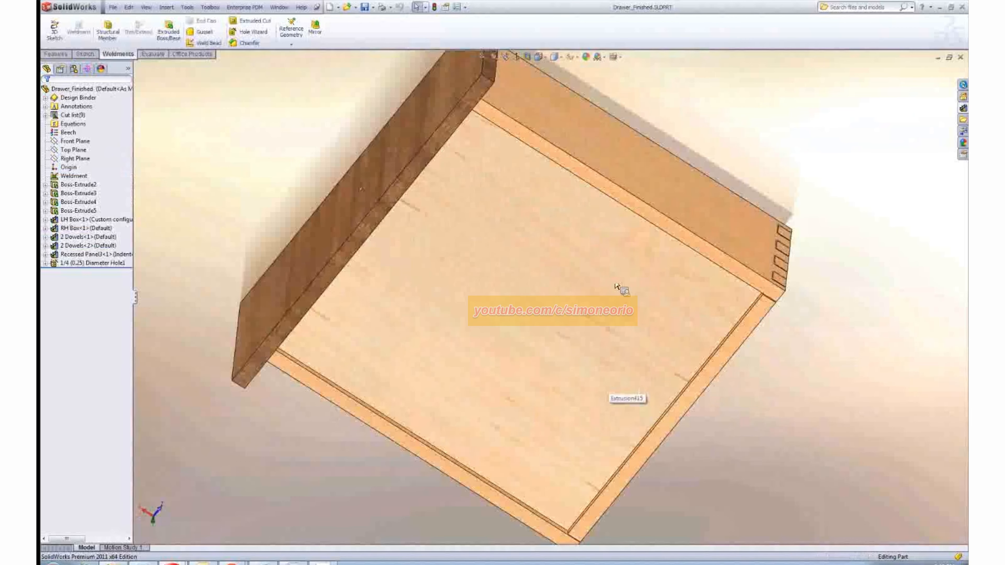
middle_click_drag(621, 289, 772, 233)
scroll(772, 234, "down", 1)
mouse_move(623, 211)
middle_mouse_down()
mouse_move(686, 192)
mouse_move(621, 217)
middle_mouse_up()
scroll(603, 180, "down", 1)
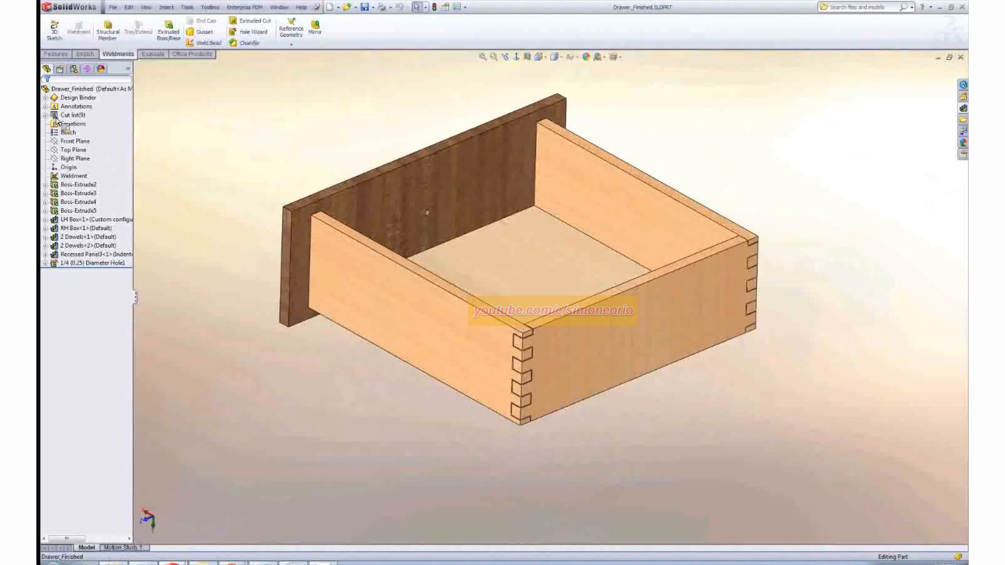
left_click(46, 115)
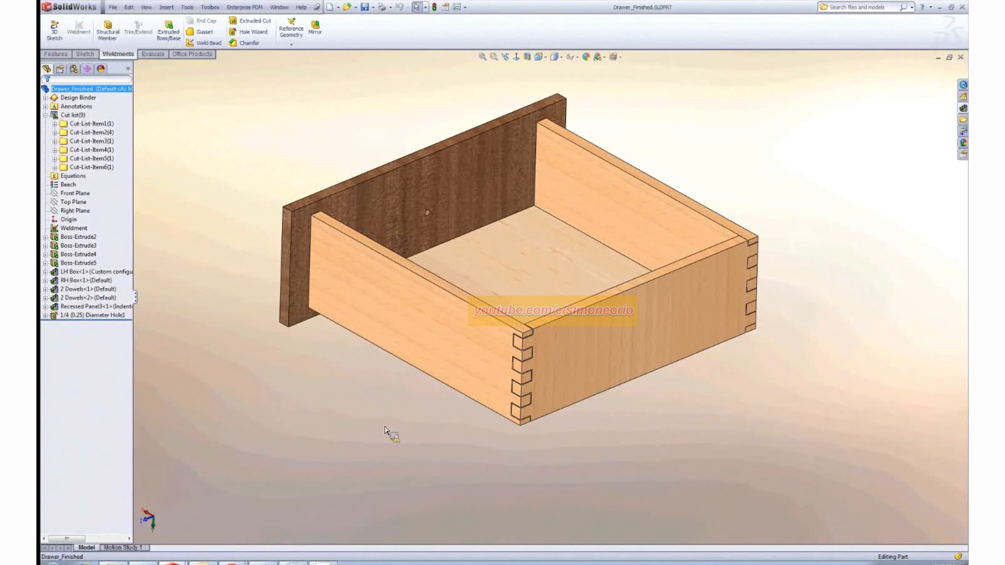
middle_click_drag(381, 433, 584, 355)
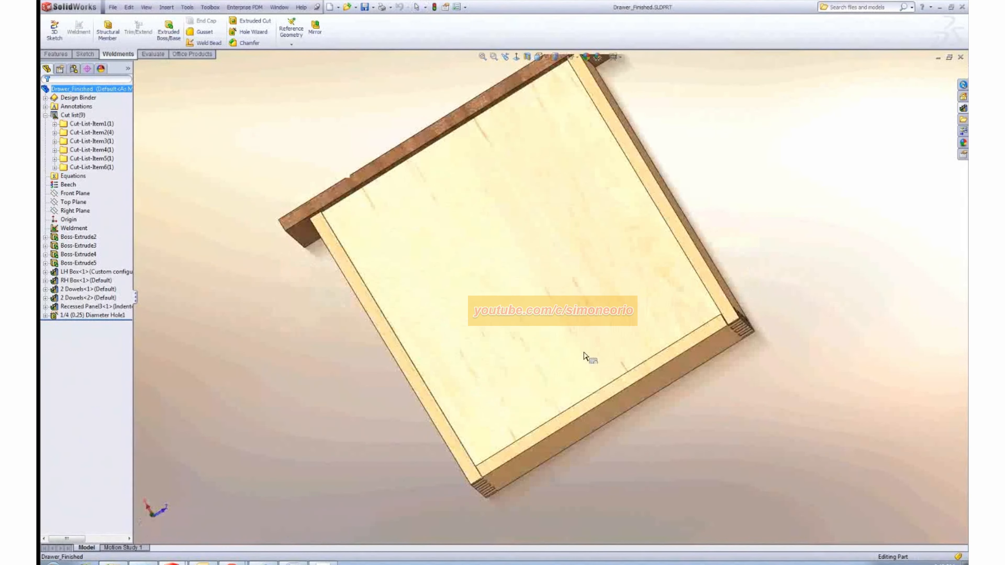
middle_click_drag(597, 440, 744, 237)
key("z")
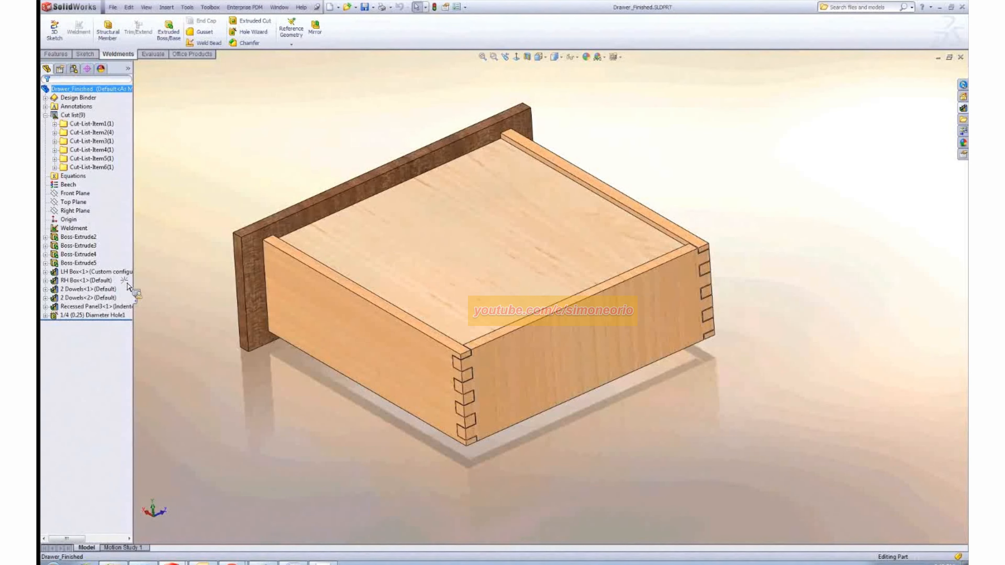
Roll the drawer's feature history back to just after the LH Box feature
left_click_drag(128, 285, 127, 259)
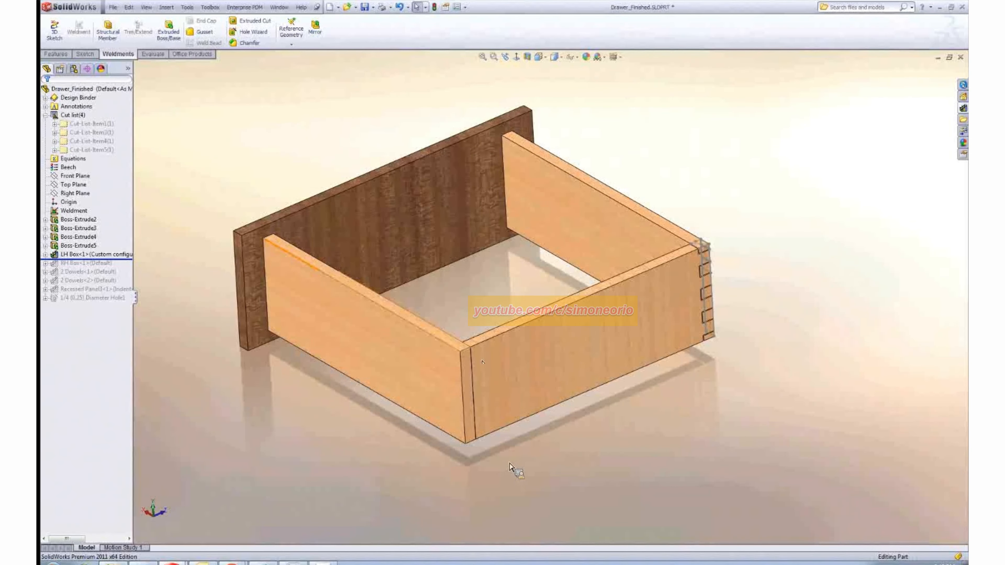
middle_click_drag(538, 472, 528, 471)
mouse_move(110, 260)
left_mouse_down()
mouse_move(113, 270)
mouse_move(115, 259)
left_mouse_up()
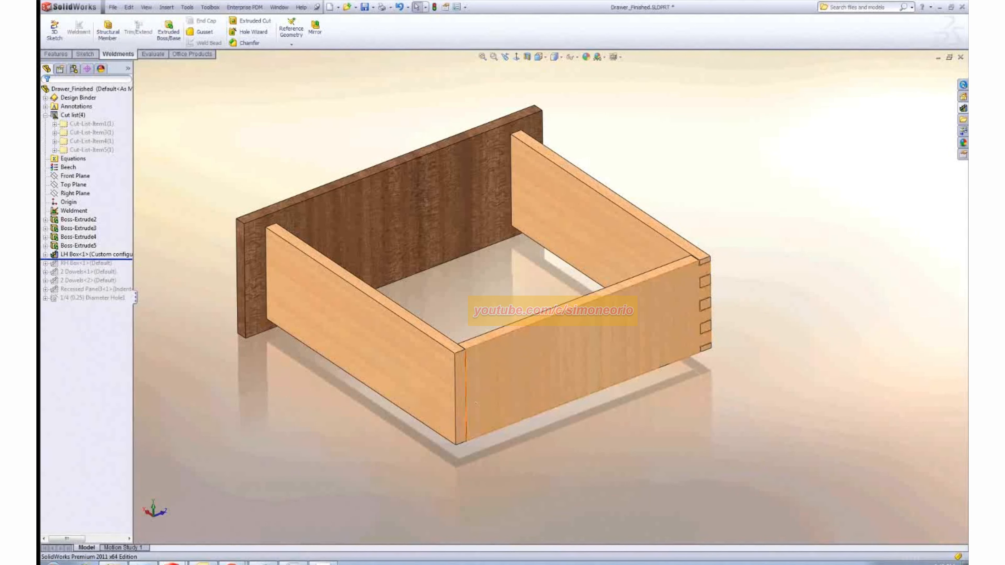
Browse the Box, Dovetail and Lap joints in the Corners folder of Woodwork_Library_Features
left_click(963, 110)
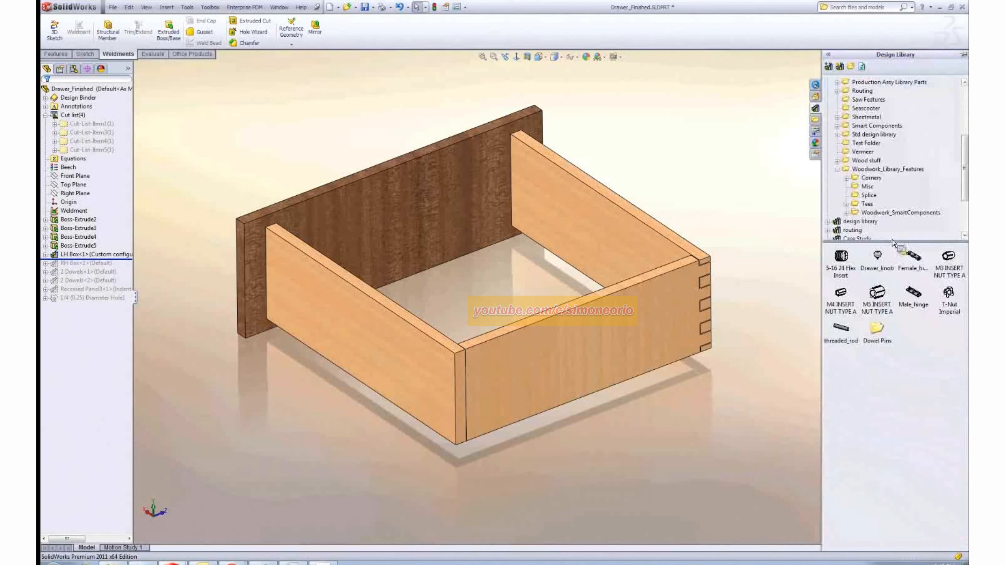
left_click(866, 178)
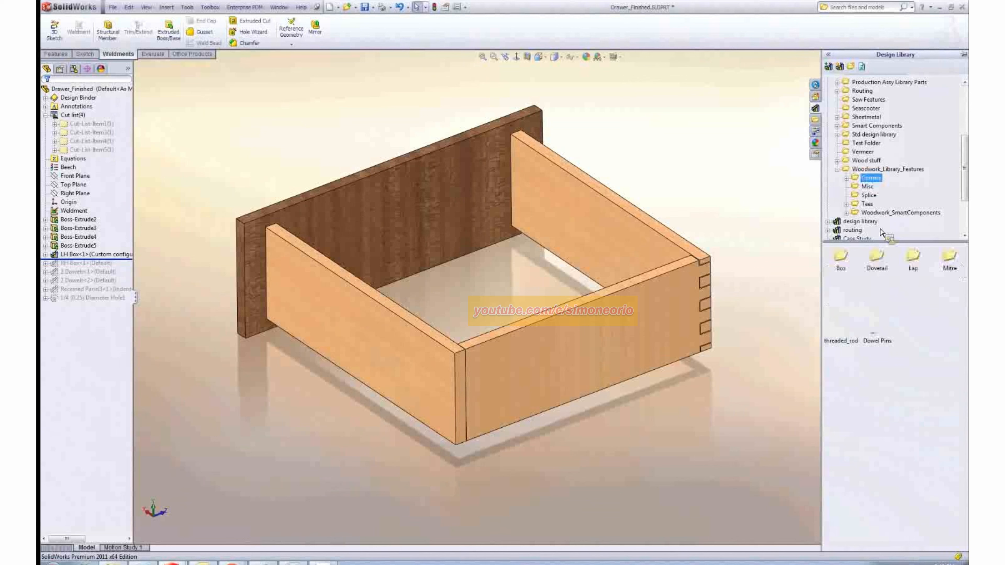
double_click(842, 257)
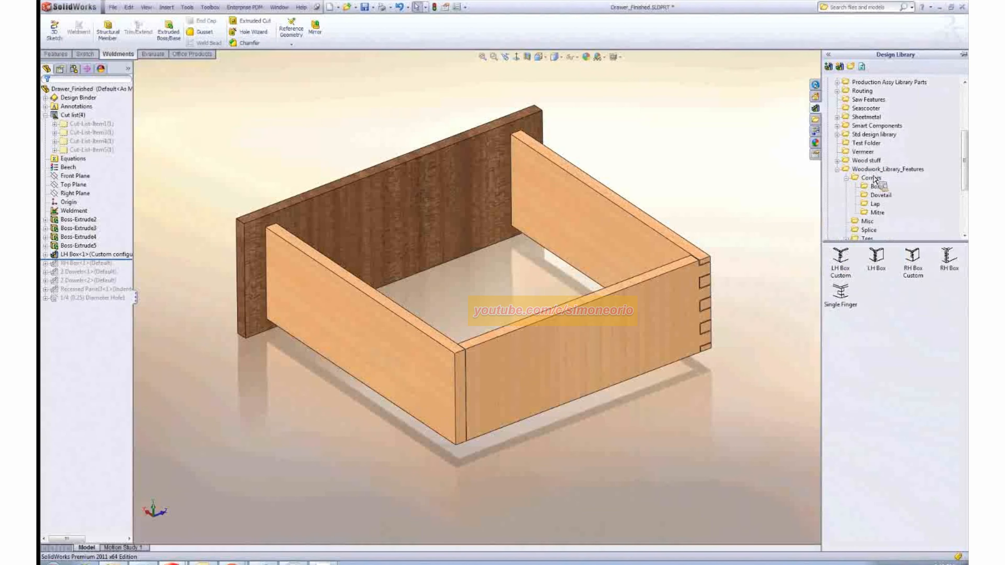
left_click_drag(877, 259, 887, 199)
left_click(872, 180)
double_click(879, 260)
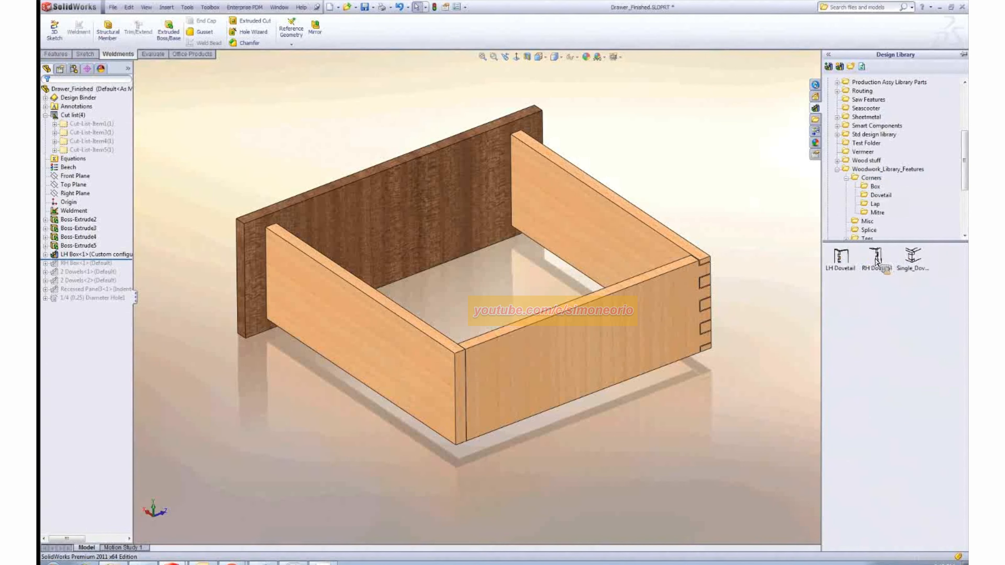
left_click(875, 203)
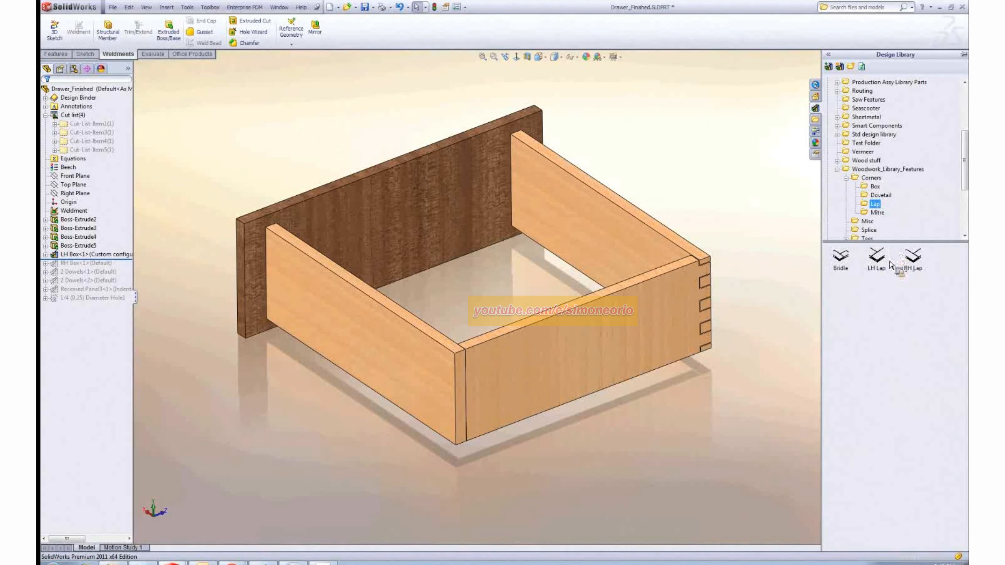
Start inserting the RH Box corner joint at the drawer's unjoined back corner, referencing the side's outer face, top inside corner, top back edge and bottom corner
left_click_drag(890, 261, 954, 262)
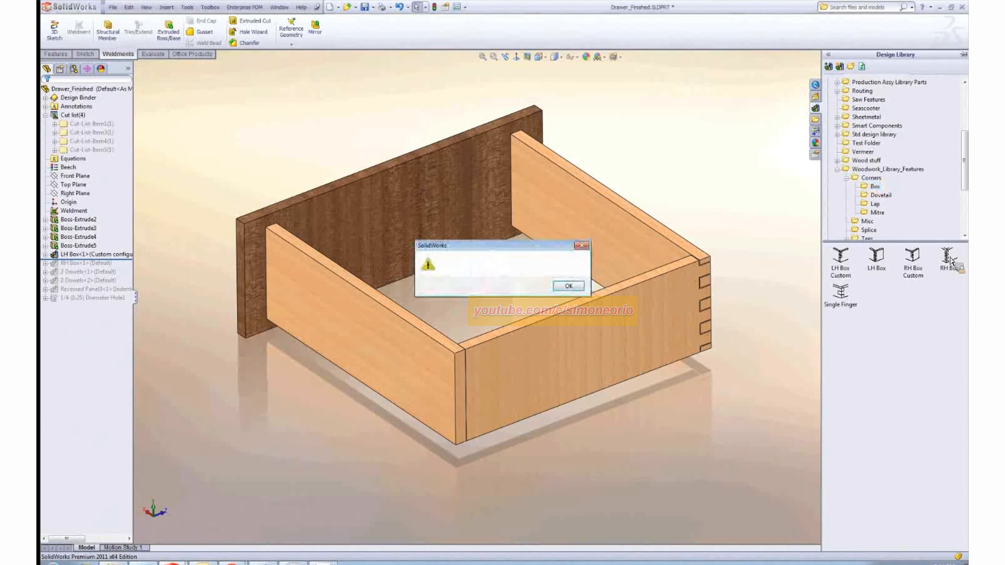
left_click(569, 286)
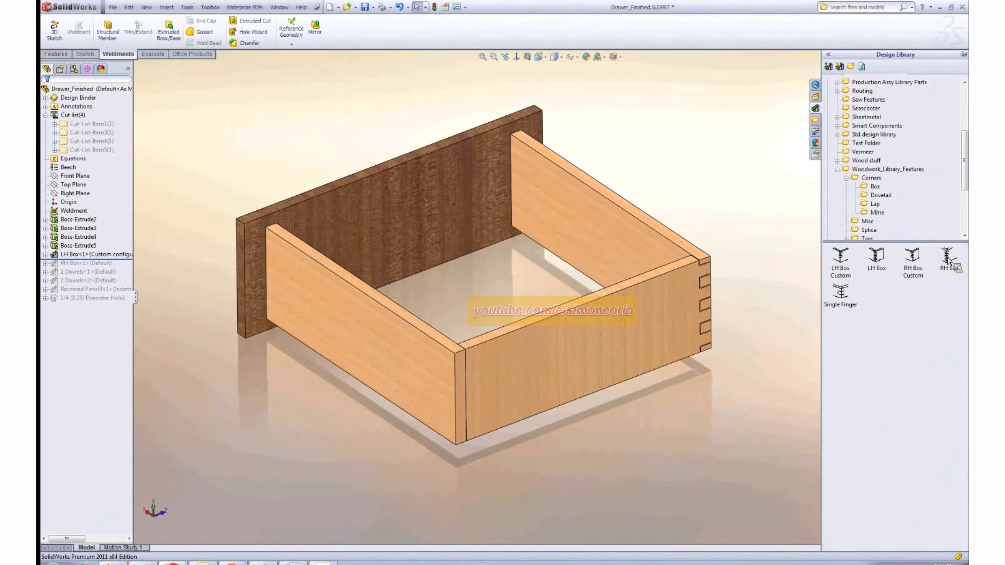
mouse_move(949, 260)
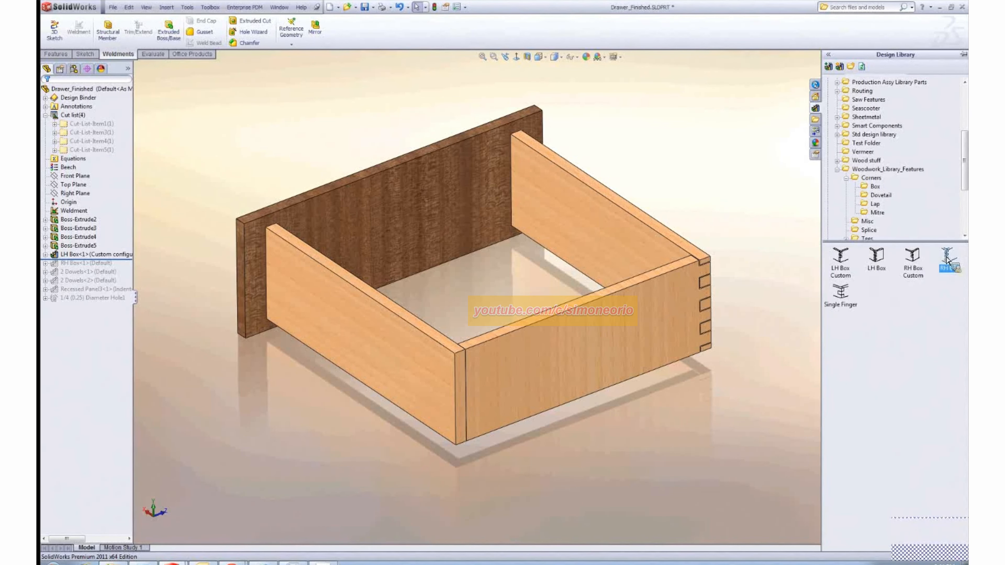
left_click_drag(949, 261, 495, 282)
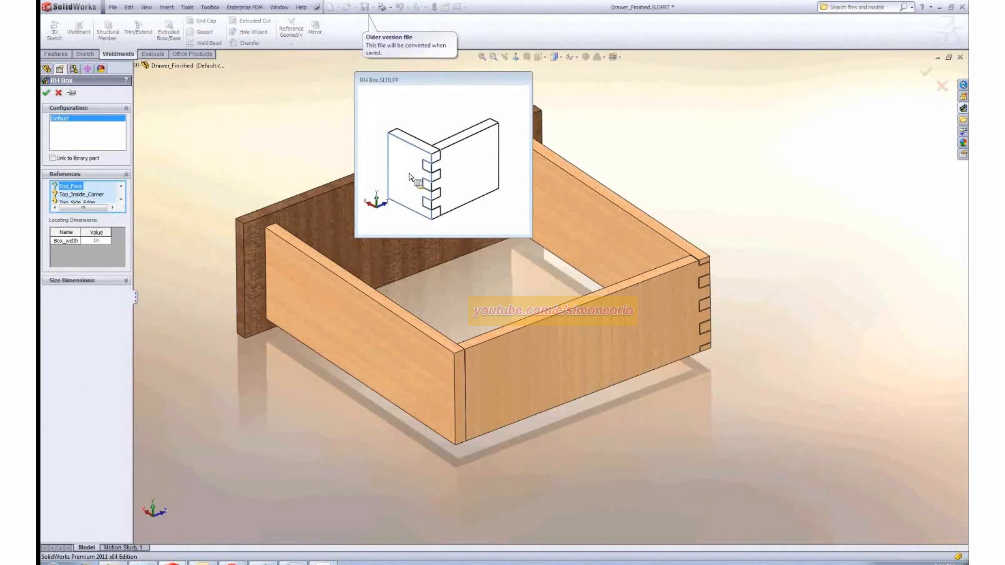
left_click(430, 376)
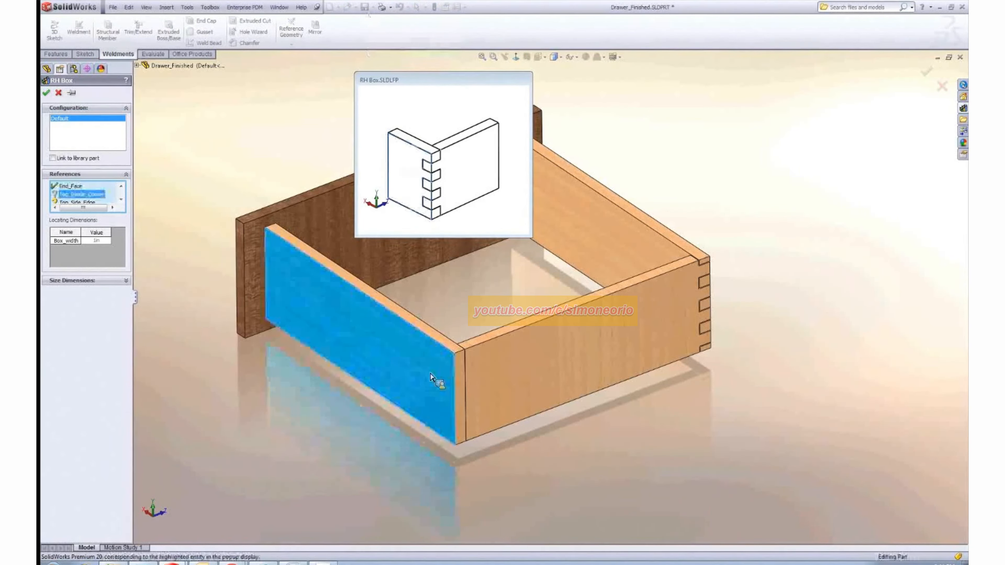
left_click(459, 346)
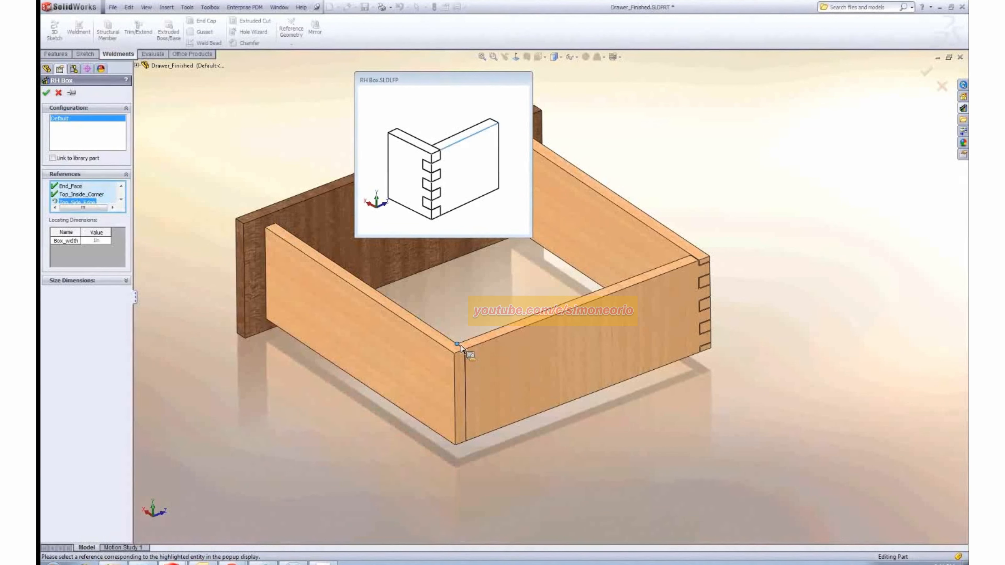
left_click(526, 333)
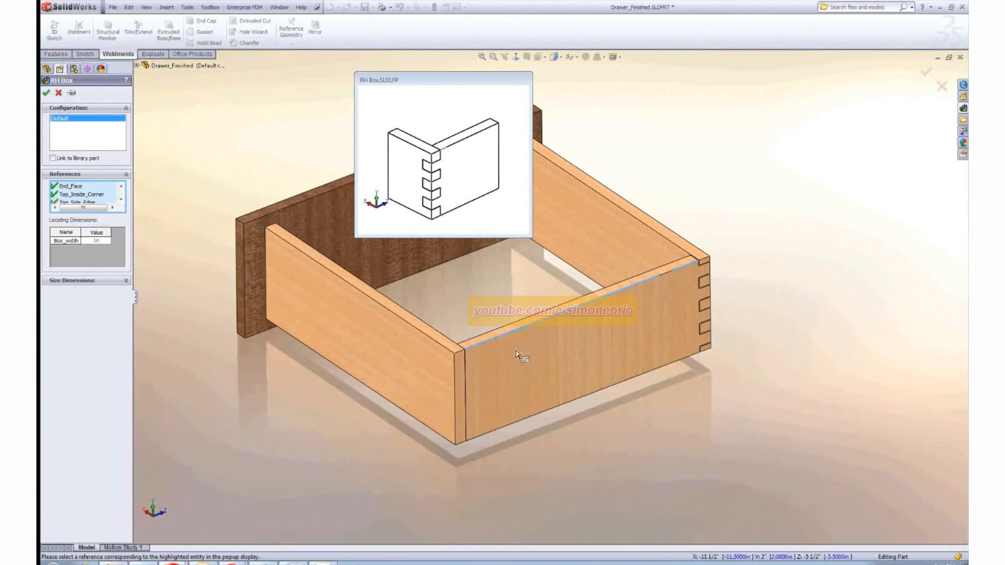
left_click(457, 447)
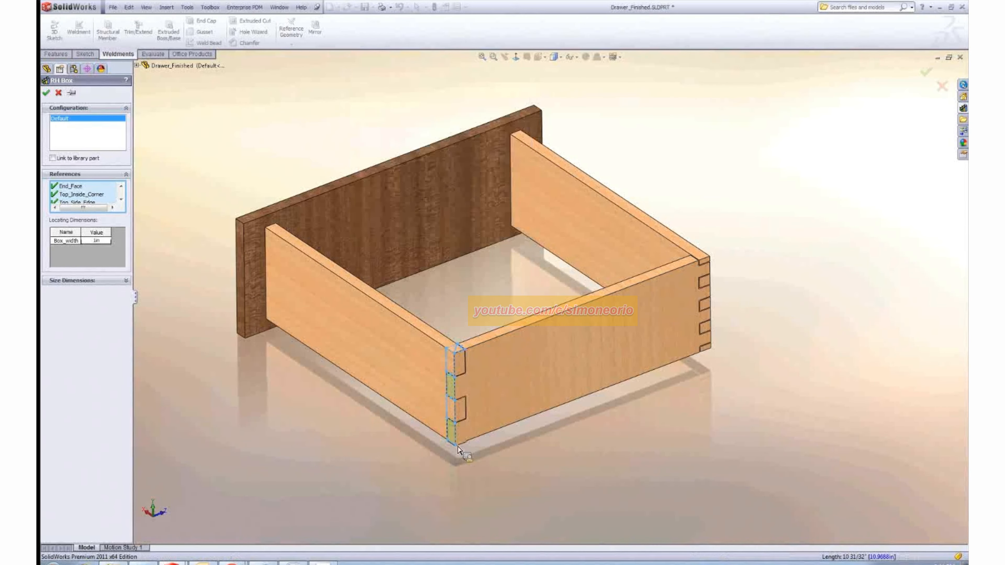
Set the RH Box joint's Box_width to 0.75 in, show its size dimensions, and complete the joint
middle_click_drag(513, 374, 515, 369)
key("ctrl+shift+z")
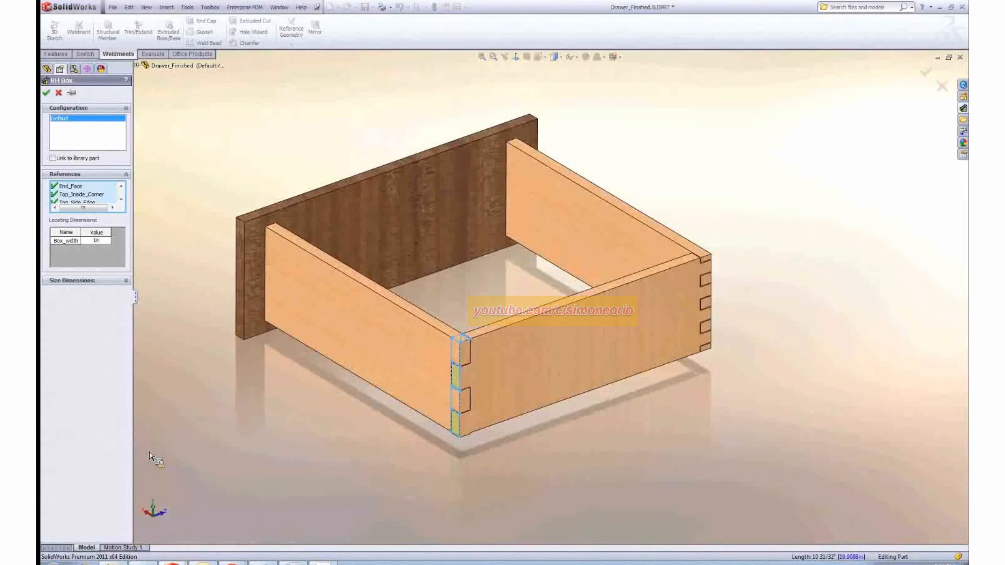
left_click(107, 242)
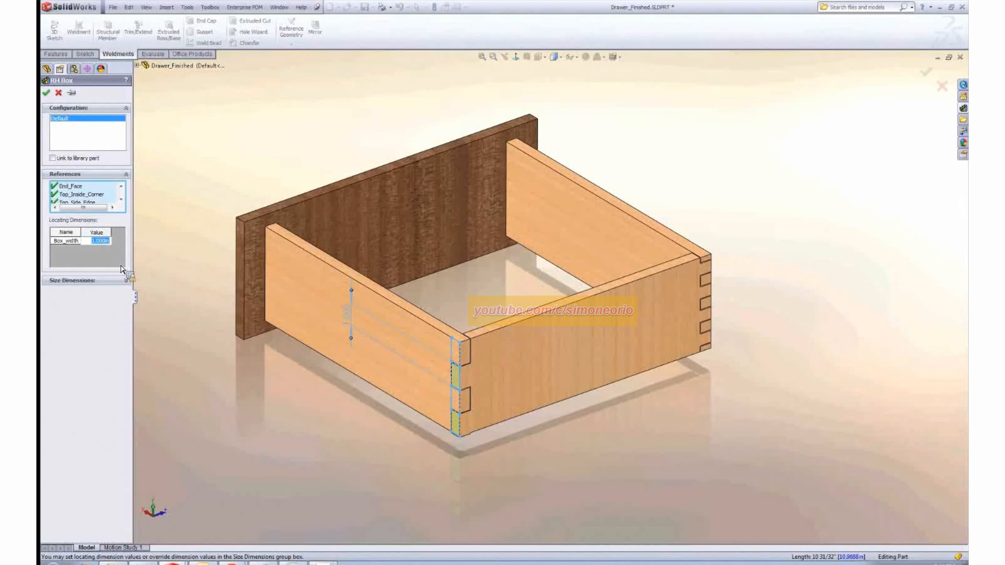
type(".75")
key("Return")
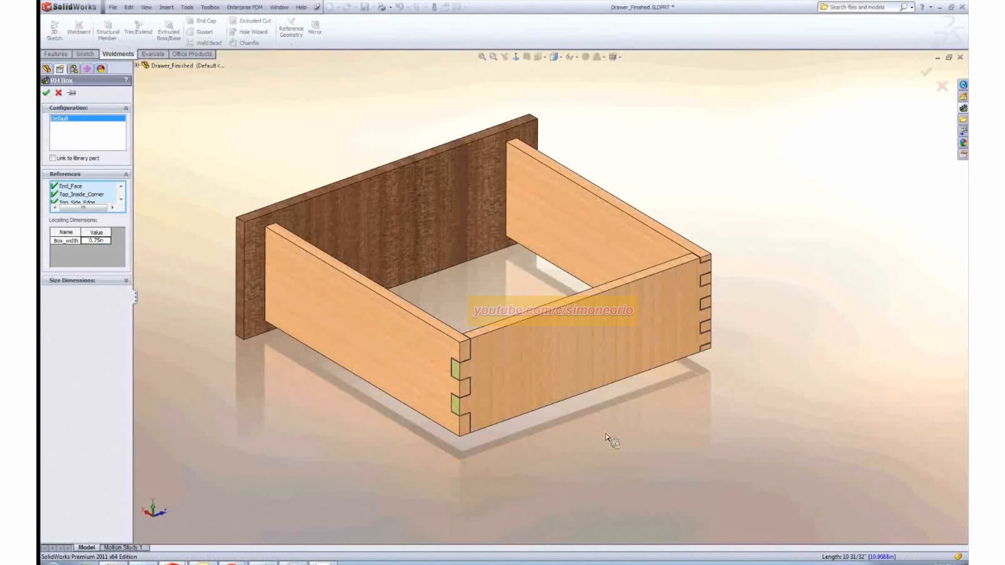
left_click(125, 280)
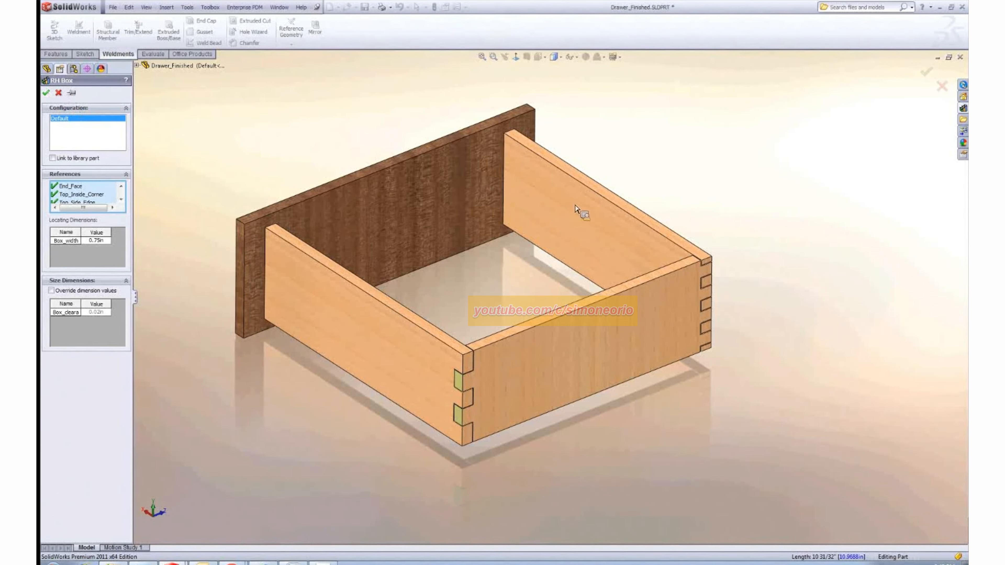
Start inserting the Recessed Panel feature from the woodwork library's Misc folder, using the Indented configuration
left_click(967, 112)
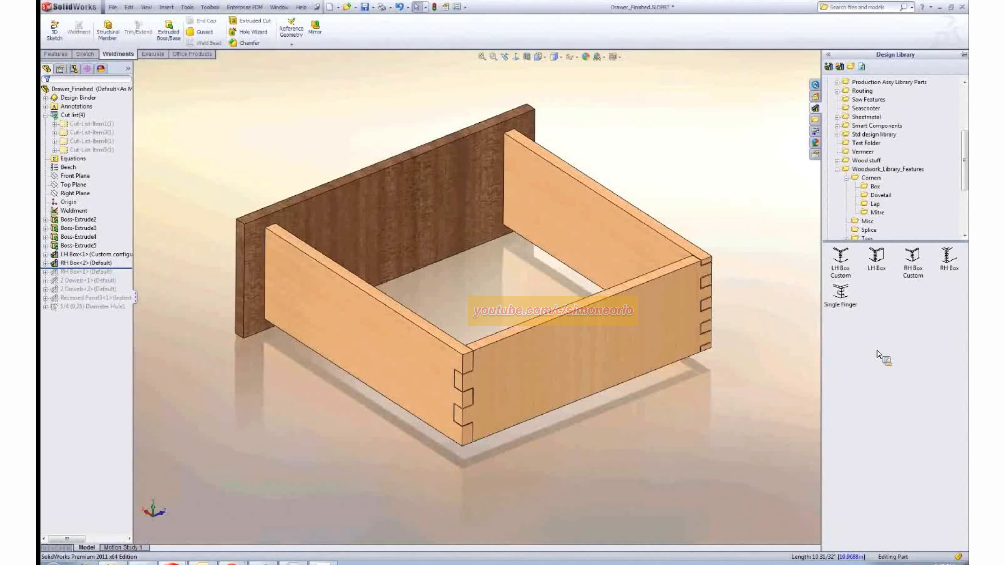
left_click_drag(878, 353, 490, 298)
middle_click_drag(490, 294, 490, 303)
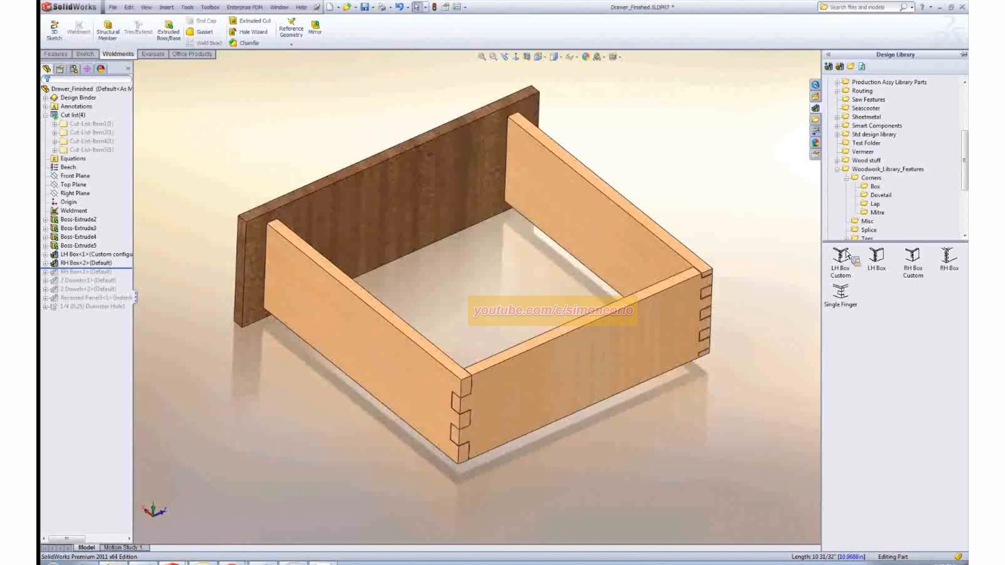
left_click(850, 180)
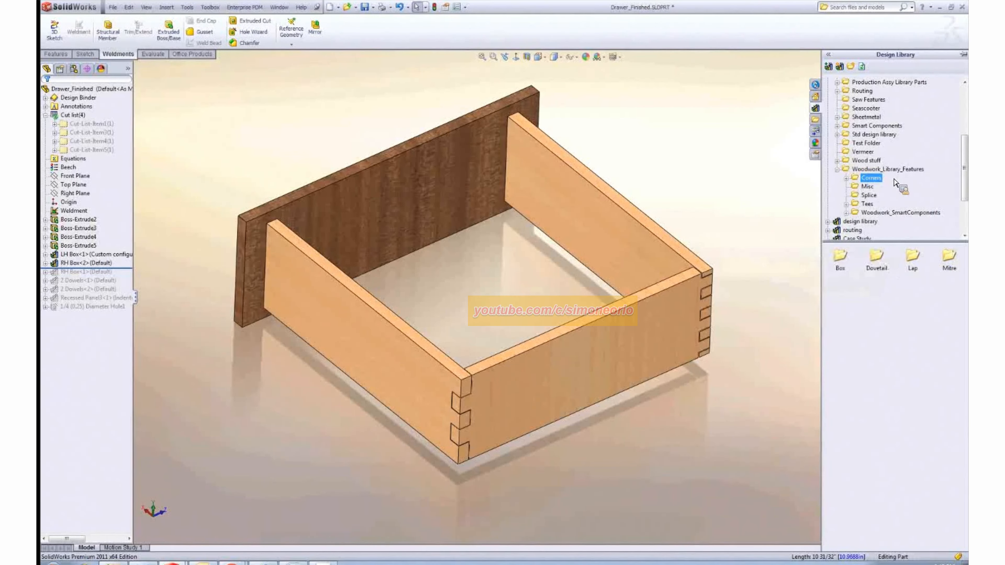
left_click(867, 186)
left_click_drag(949, 259, 695, 173)
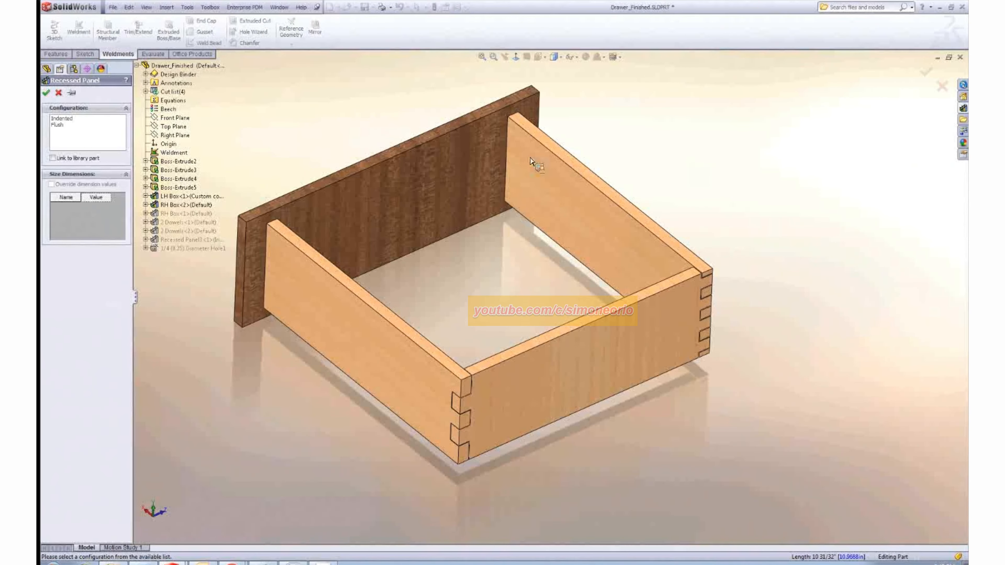
left_click(62, 120)
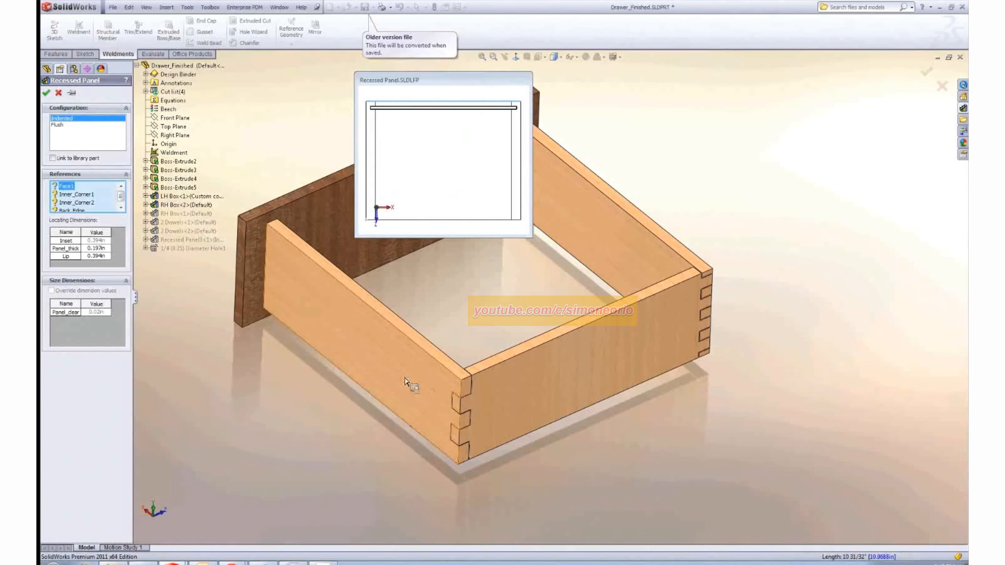
Reference the recessed panel to the drawer side's top face, two diagonally opposite inner corners, and the back board's top outer edge
left_click(378, 313)
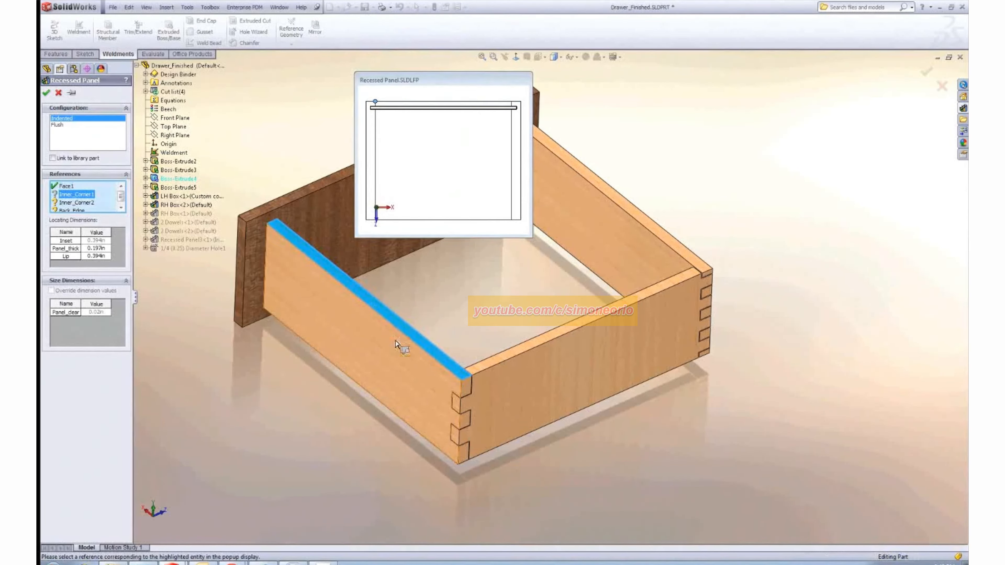
left_click(464, 378)
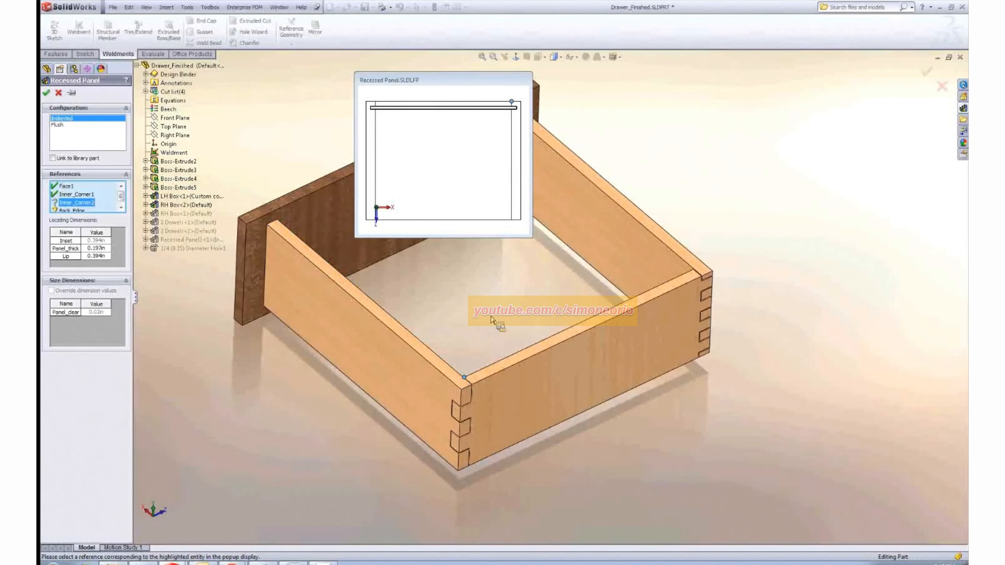
middle_click_drag(492, 321, 603, 400, "ctrl")
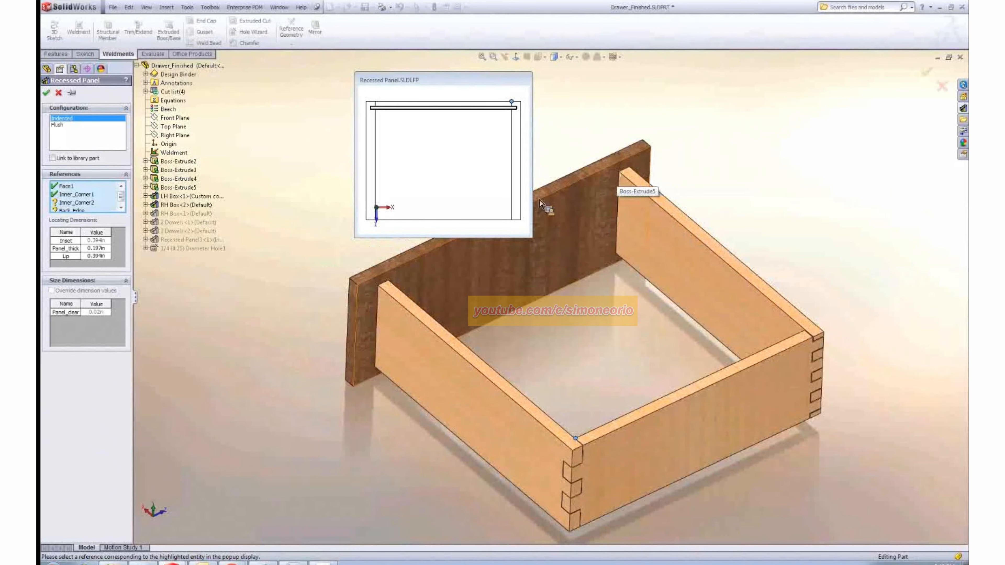
left_click(575, 438)
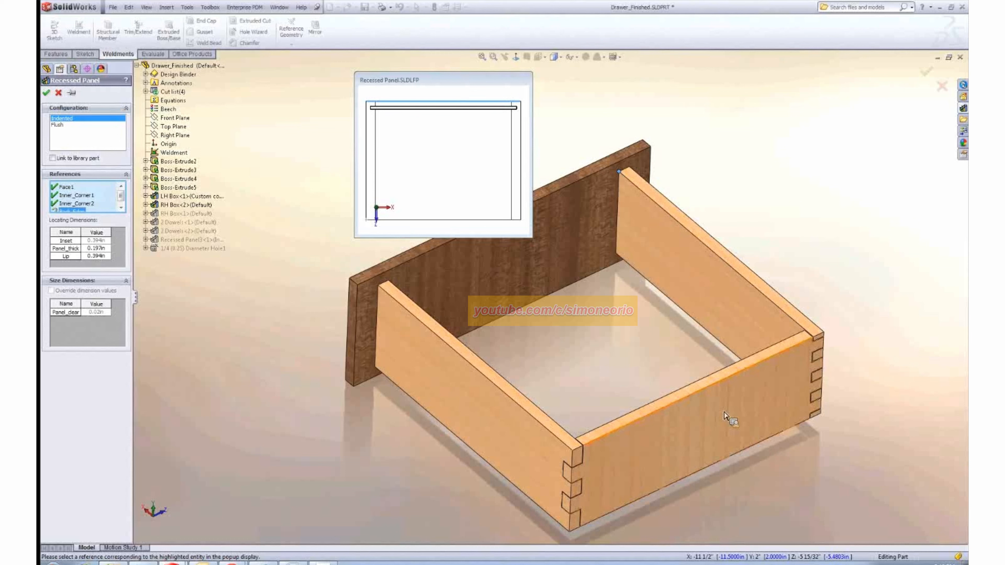
left_click(701, 396)
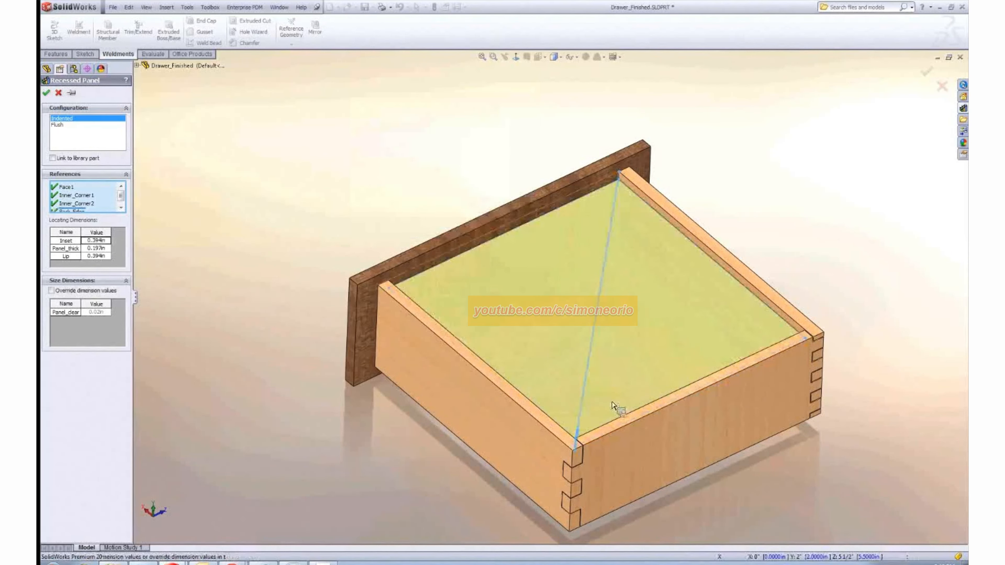
Set the recessed panel's Inset to 0.25 in
middle_click_drag(611, 407, 772, 449)
middle_click_drag(698, 438, 668, 408, "ctrl")
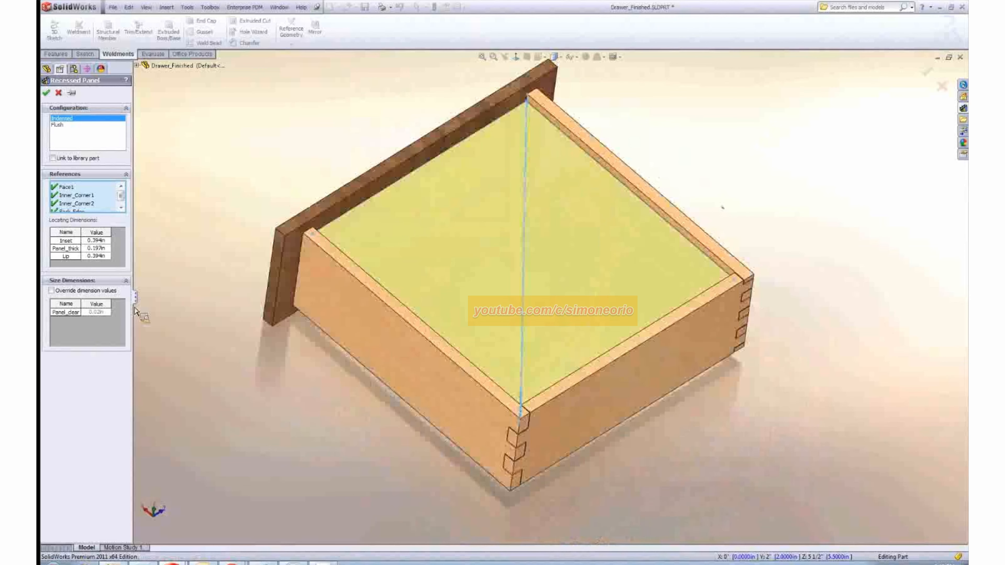
left_click(88, 238)
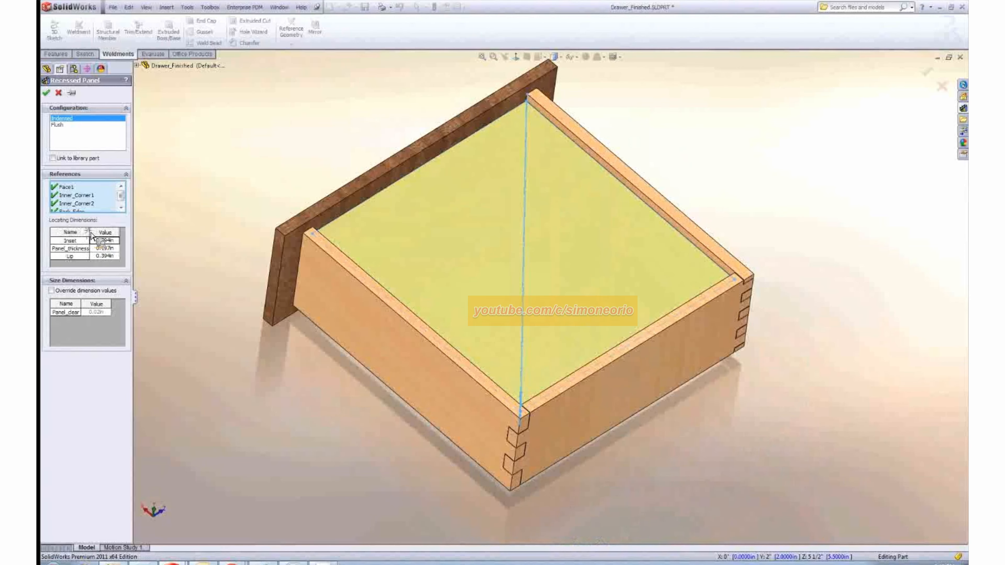
double_click(122, 243)
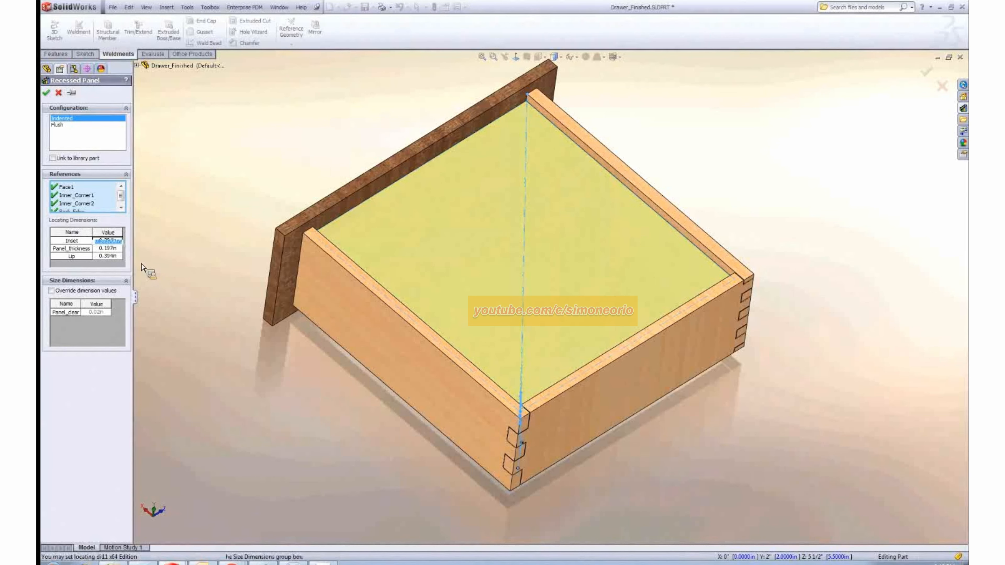
type("0.25")
key("Return")
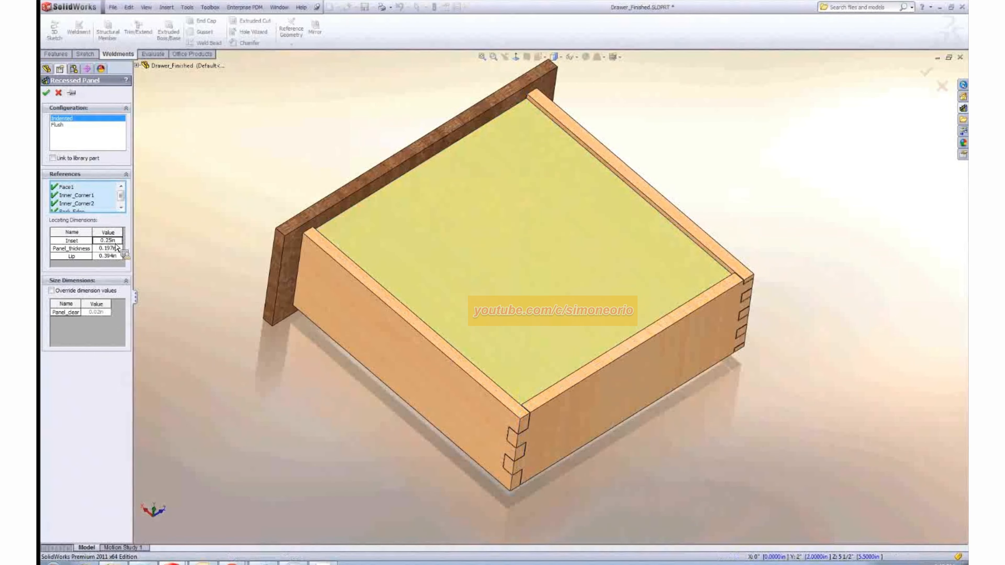
Set the panel thickness to 0.125 in and the Lip to 0.25 in, and complete the recessed panel
double_click(110, 249)
type("0.125")
key("Return")
double_click(110, 256)
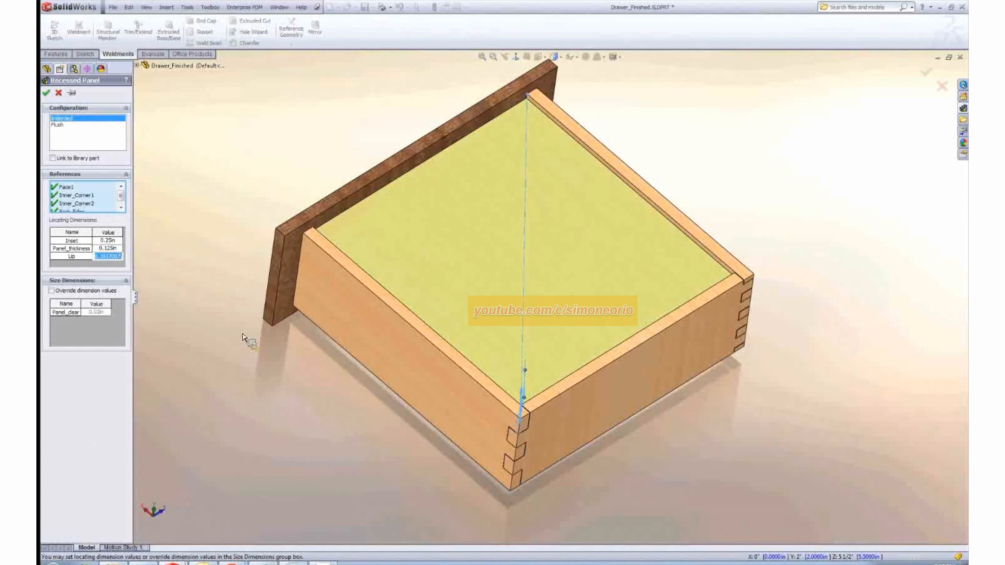
type("0.25")
key("Return")
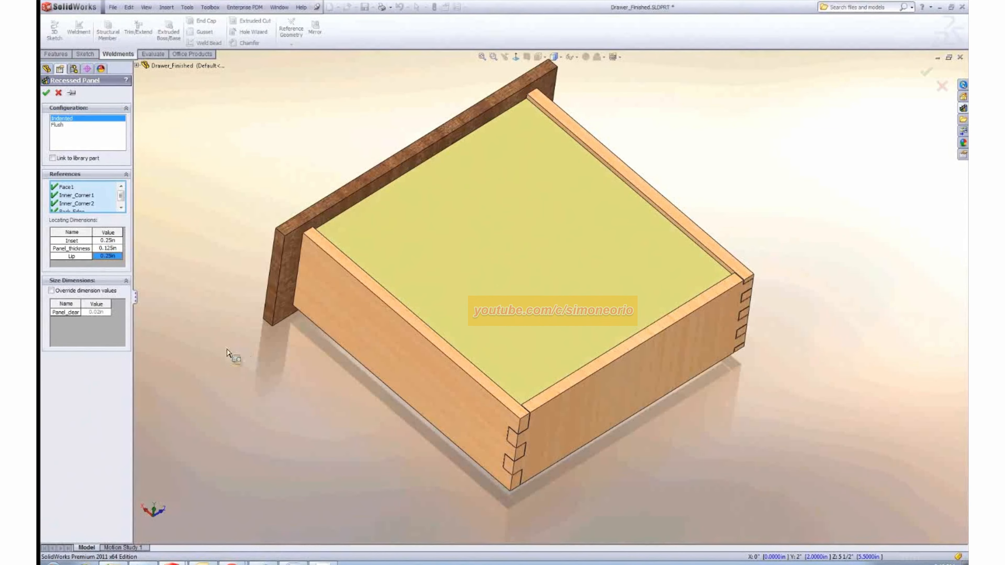
left_click(46, 94)
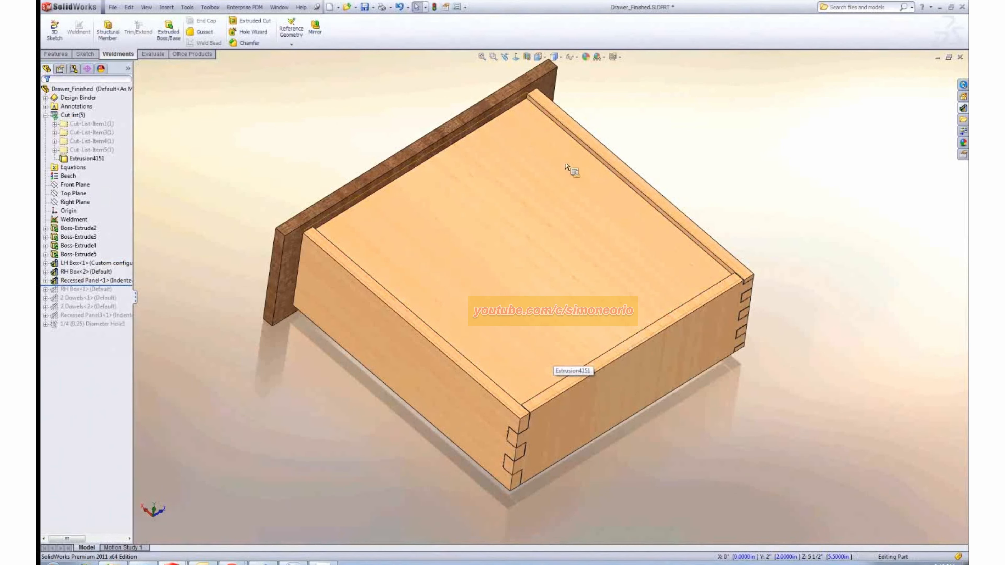
middle_click_drag(606, 186, 611, 170)
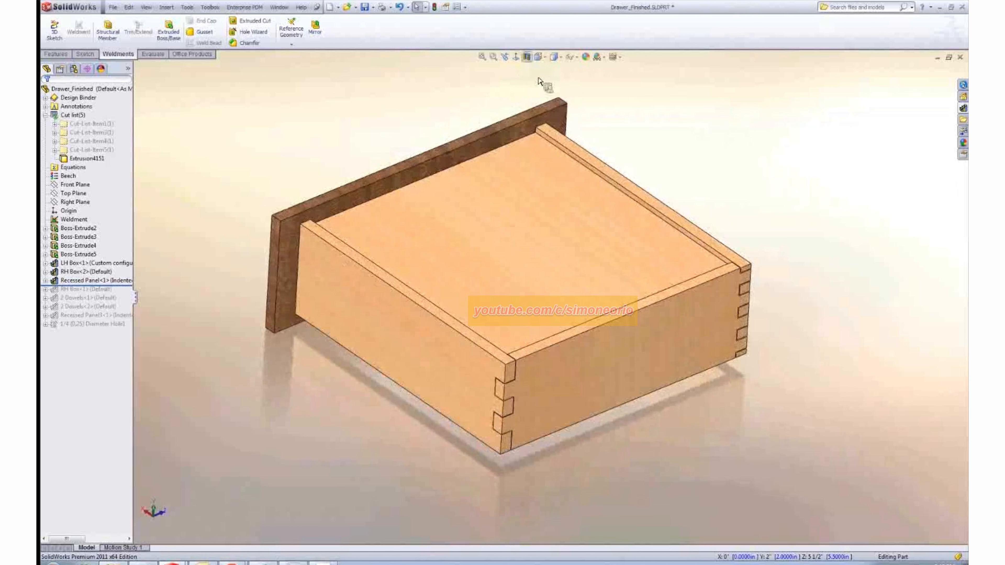
Section the drawer at the Front Plane with the cut direction reversed and examine how the recessed panel fits into the drawer boards
left_click(528, 58)
left_click(51, 164)
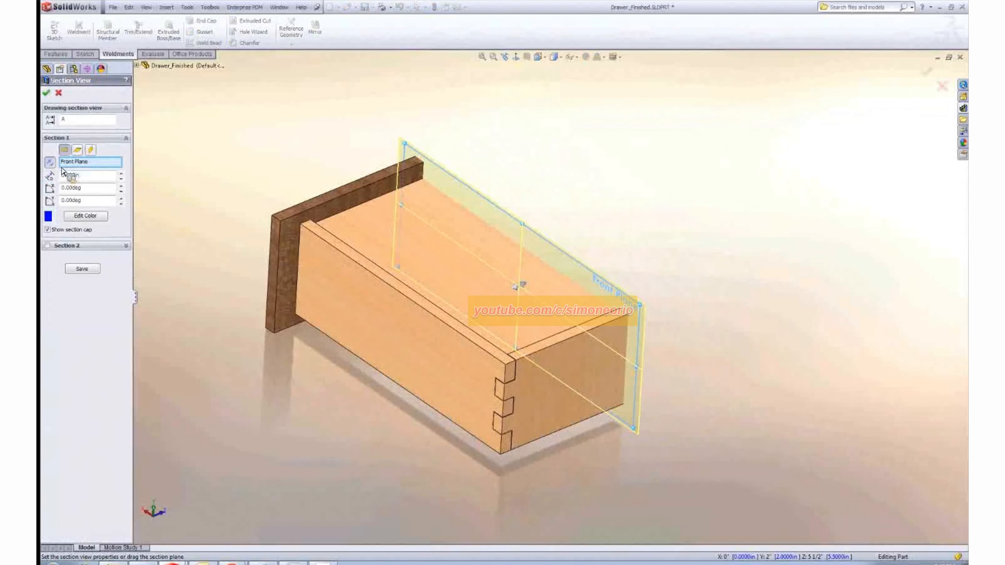
middle_click_drag(460, 355, 492, 321)
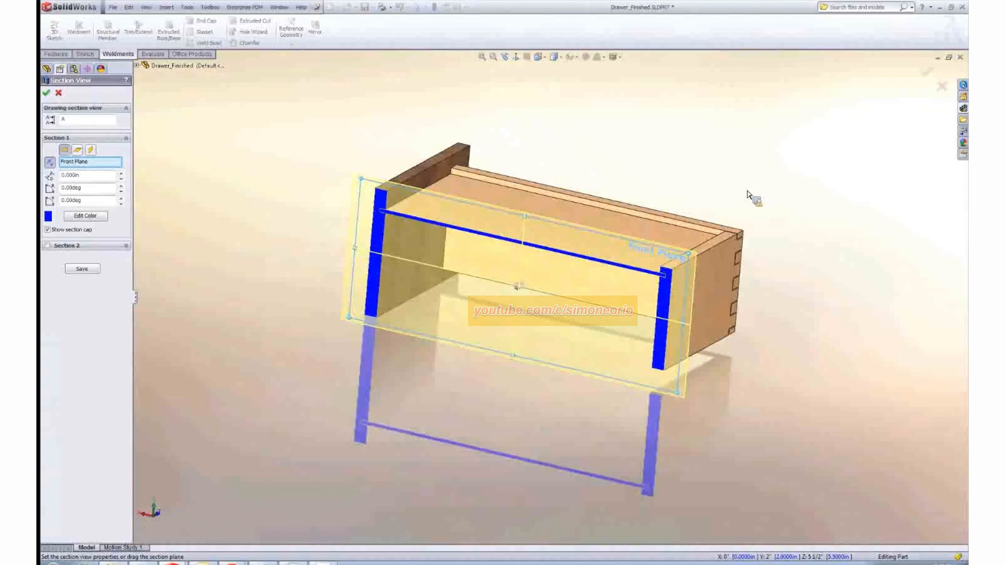
left_click(926, 71)
scroll(638, 354, "down", 10)
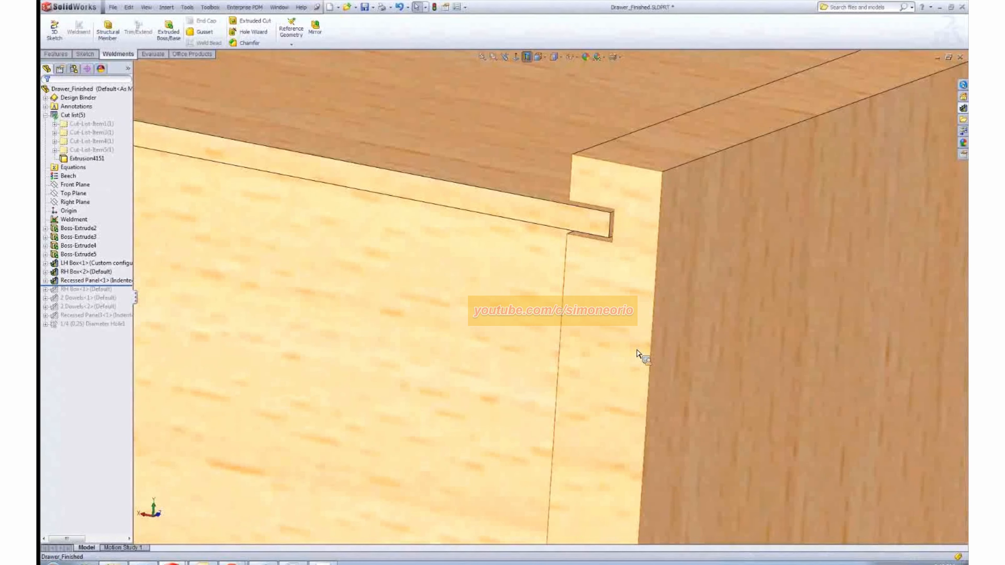
key("f")
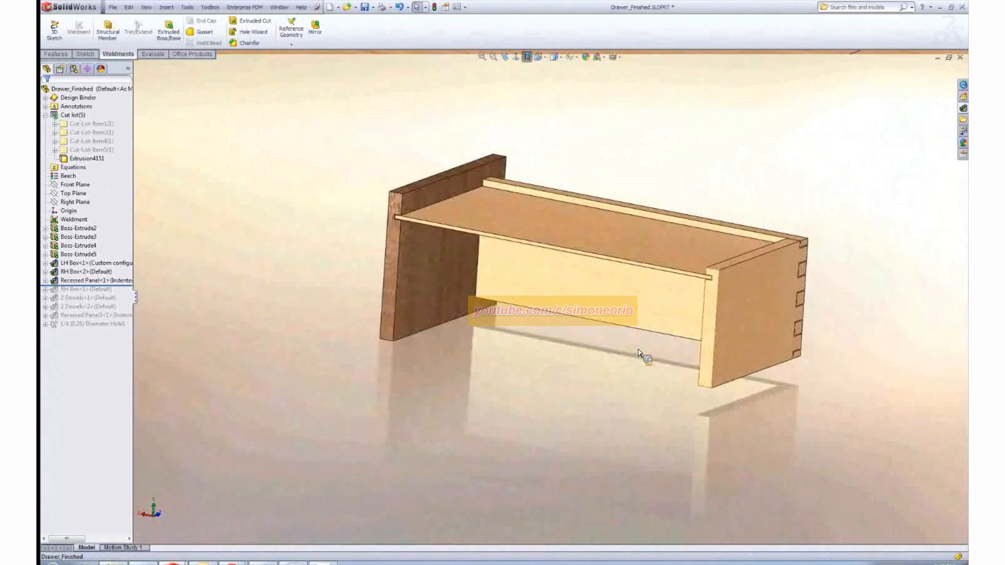
scroll(629, 313, "down", 3)
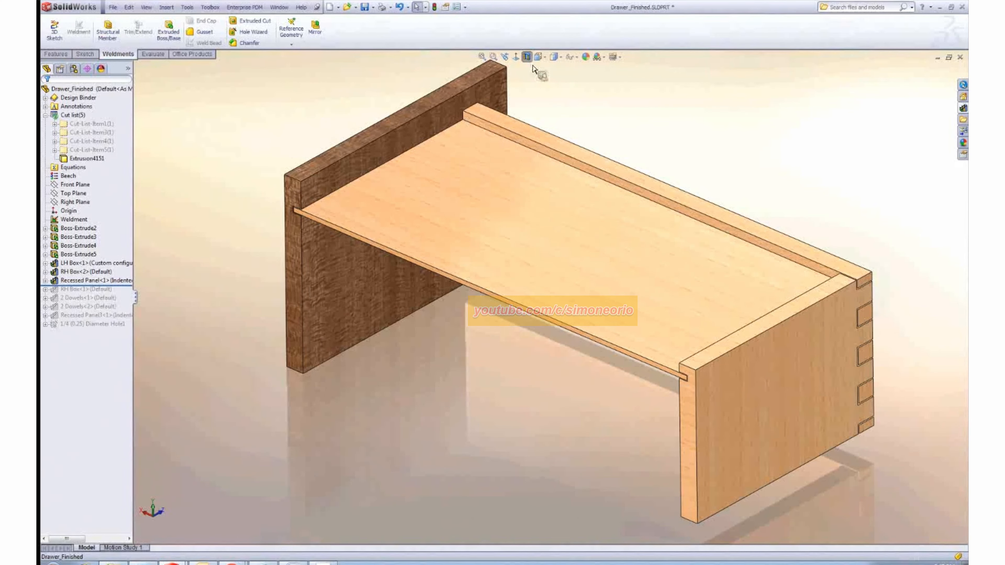
Turn off the section view and inspect the whole drawer from its open side and front board
left_click(527, 57)
scroll(634, 153, "up", 3)
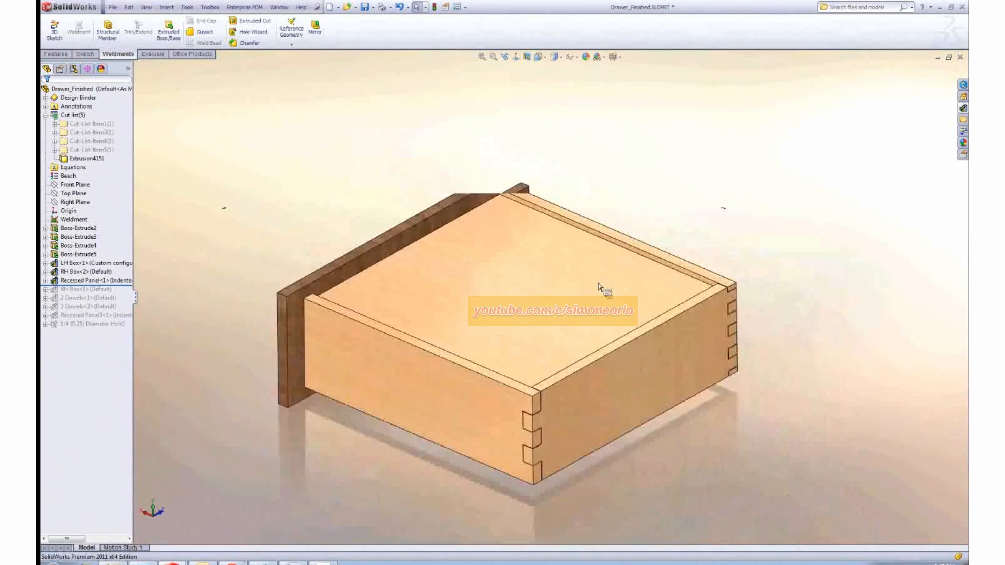
middle_click_drag(560, 317, 478, 340)
scroll(475, 350, "down", 1)
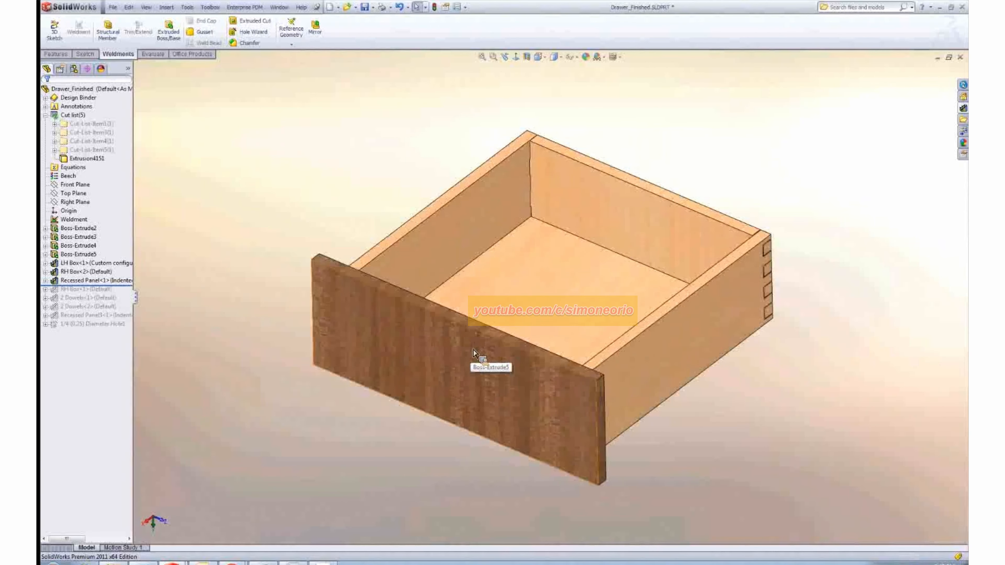